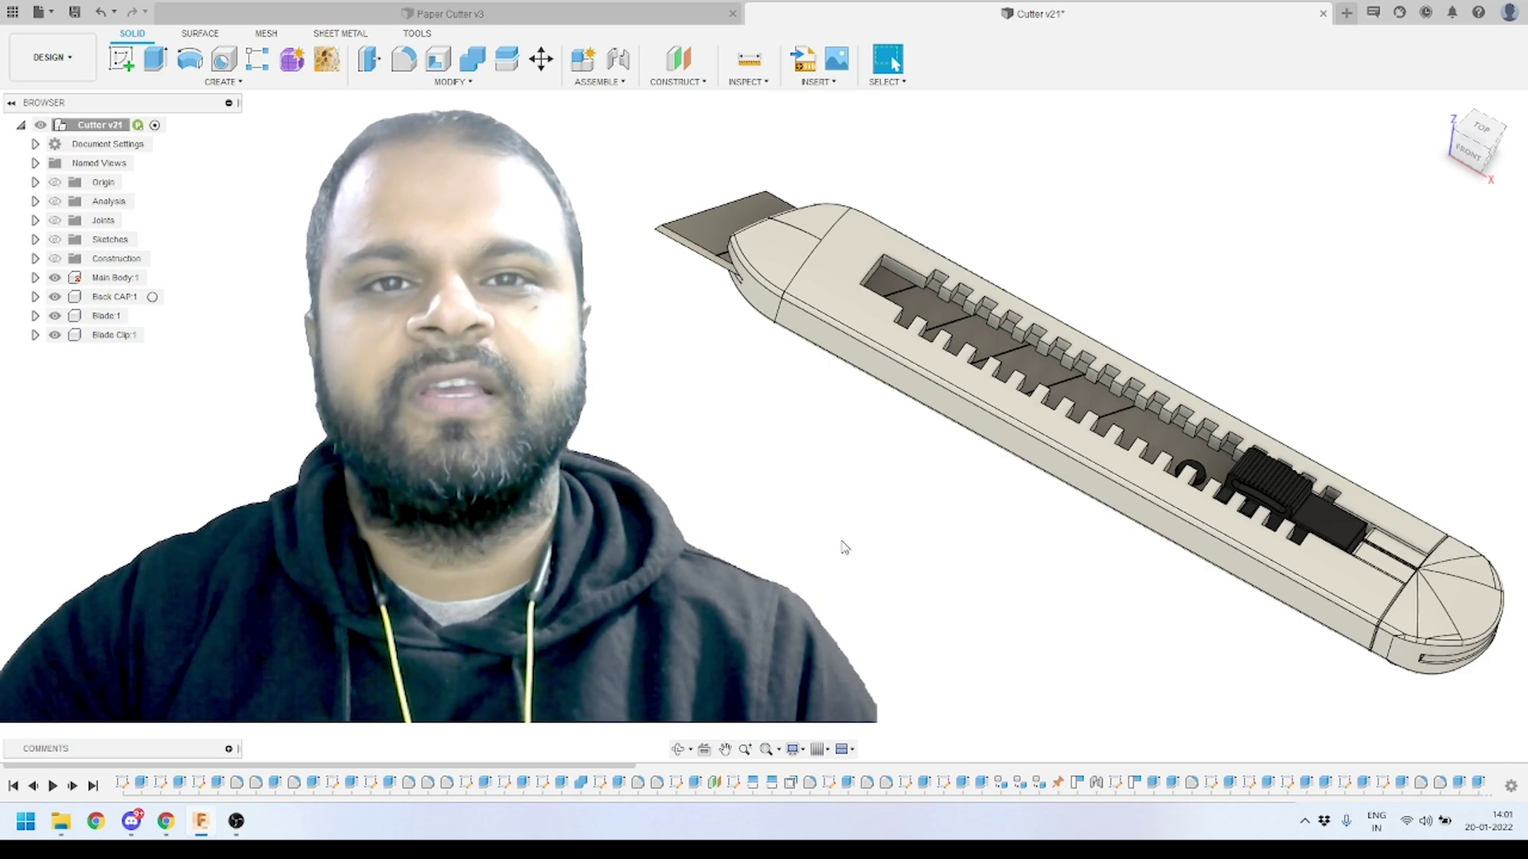
- Hide Main Body, Back CAP and Blade Clip so only Blade:1 shows, then orbit to a diagonal view
{"action": "left_click", "coordinate": [54, 316]}
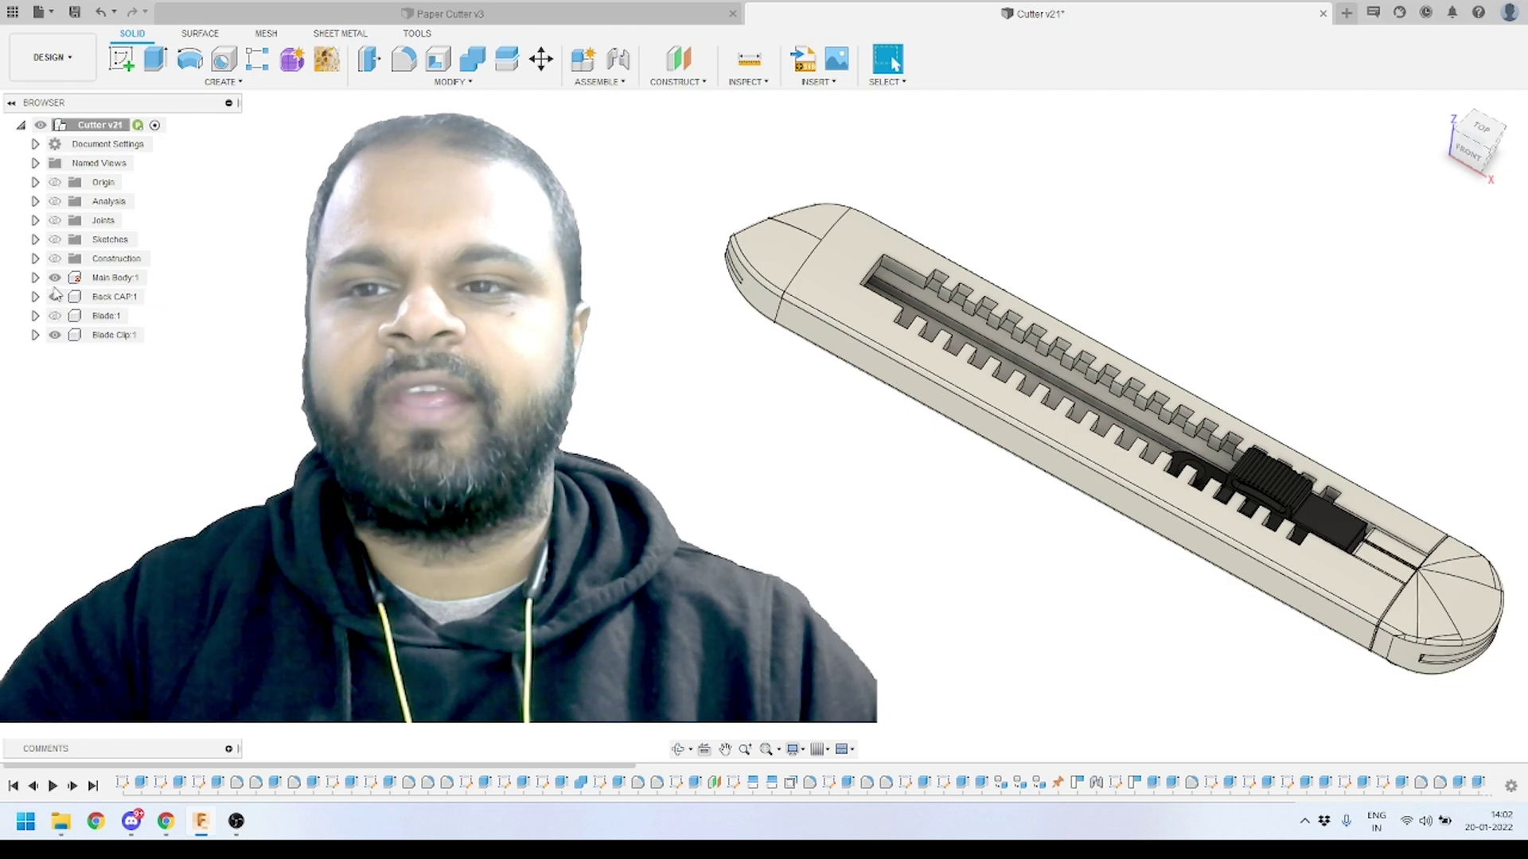
{"action": "left_click", "coordinate": [55, 277]}
{"action": "left_click", "coordinate": [54, 335]}
{"action": "left_click", "coordinate": [55, 316]}
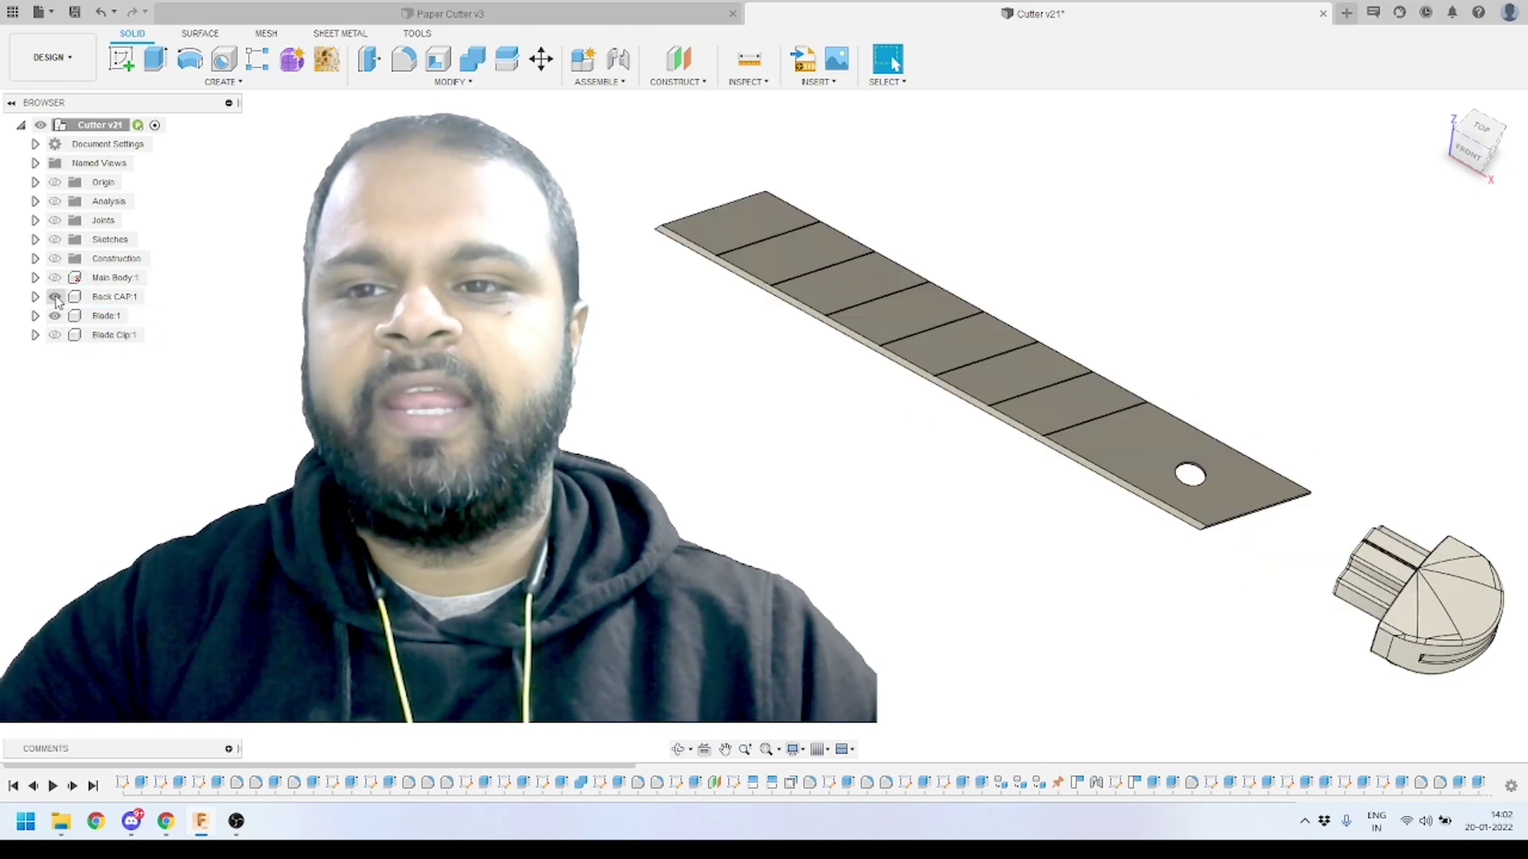
{"action": "left_click", "coordinate": [54, 296]}
{"action": "scroll", "coordinate": [1041, 427], "scroll_direction": "up", "scroll_amount": 3}
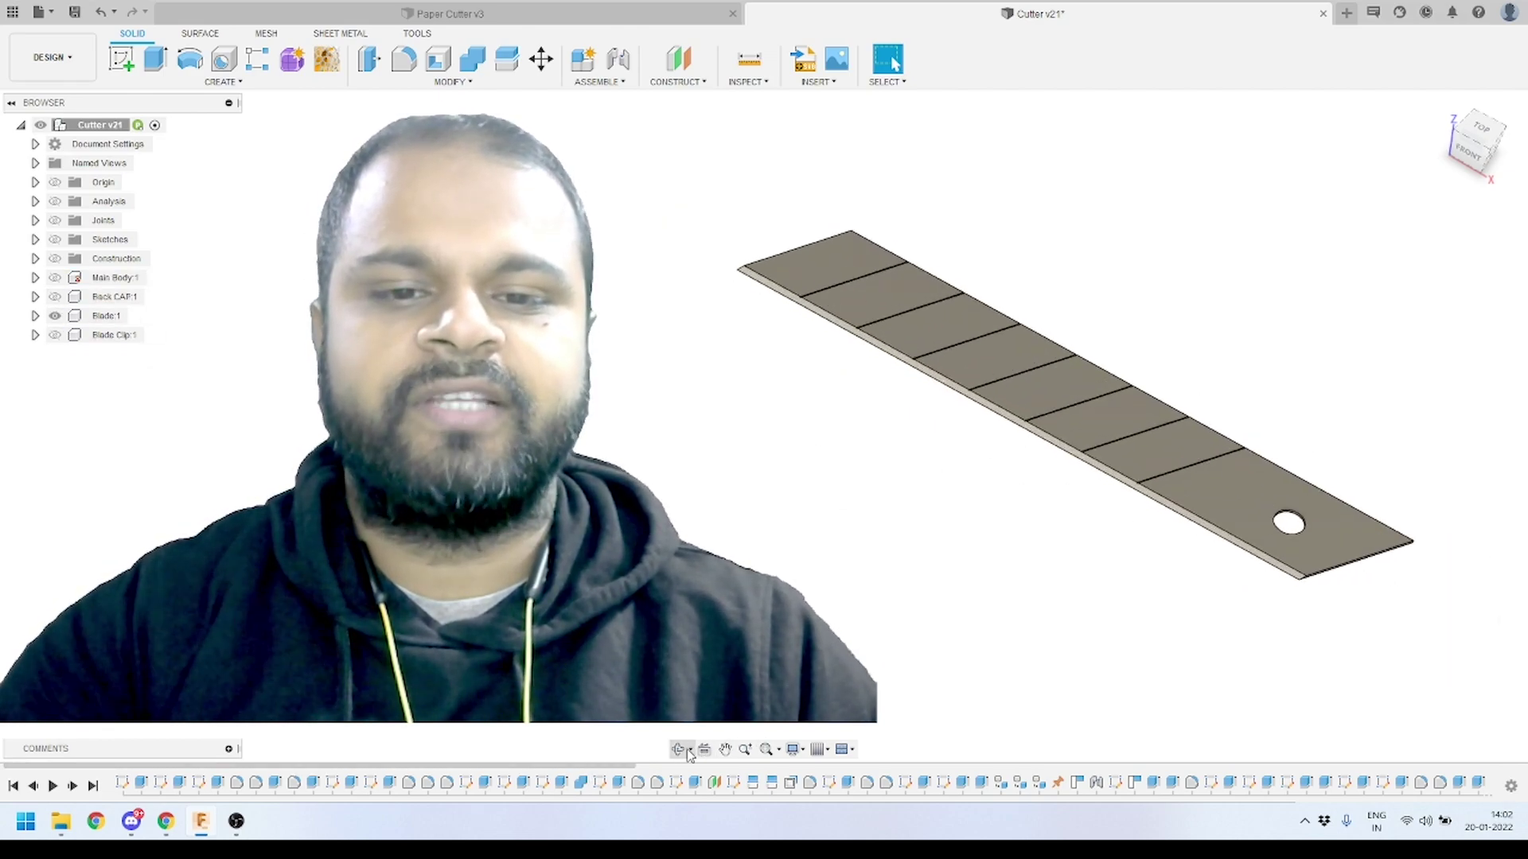
{"action": "scroll", "coordinate": [1056, 507], "scroll_direction": "up", "scroll_amount": 2}
{"action": "left_click_drag", "start_coordinate": [1057, 507], "coordinate": [1143, 695]}
{"action": "left_click_drag", "start_coordinate": [1143, 696], "coordinate": [1118, 636]}
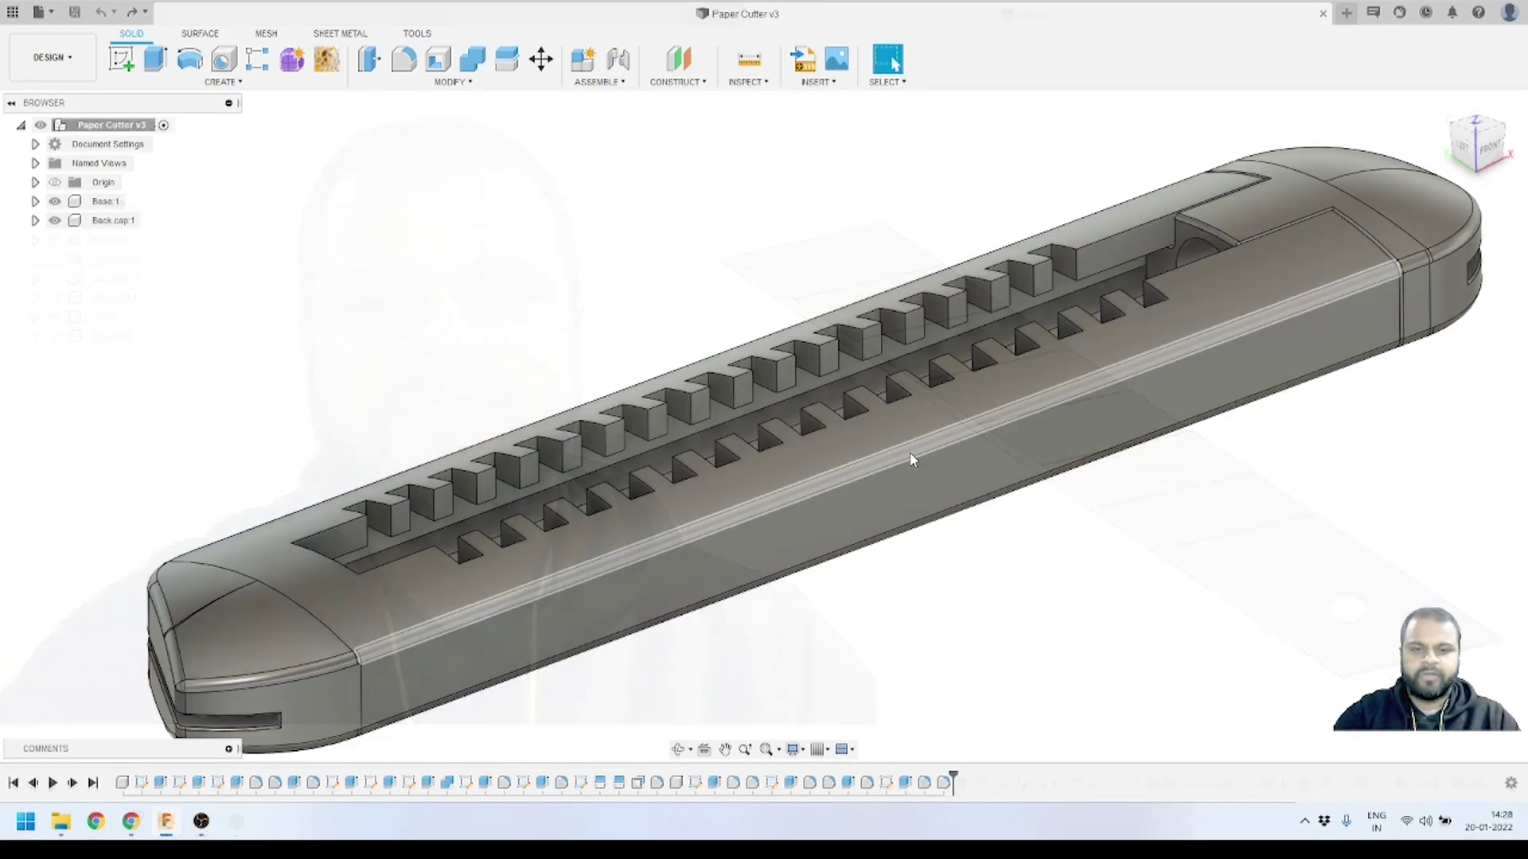
{"action": "scroll", "coordinate": [901, 425], "scroll_direction": "down", "scroll_amount": 4}
{"action": "scroll", "coordinate": [835, 613], "scroll_direction": "up", "scroll_amount": 3}
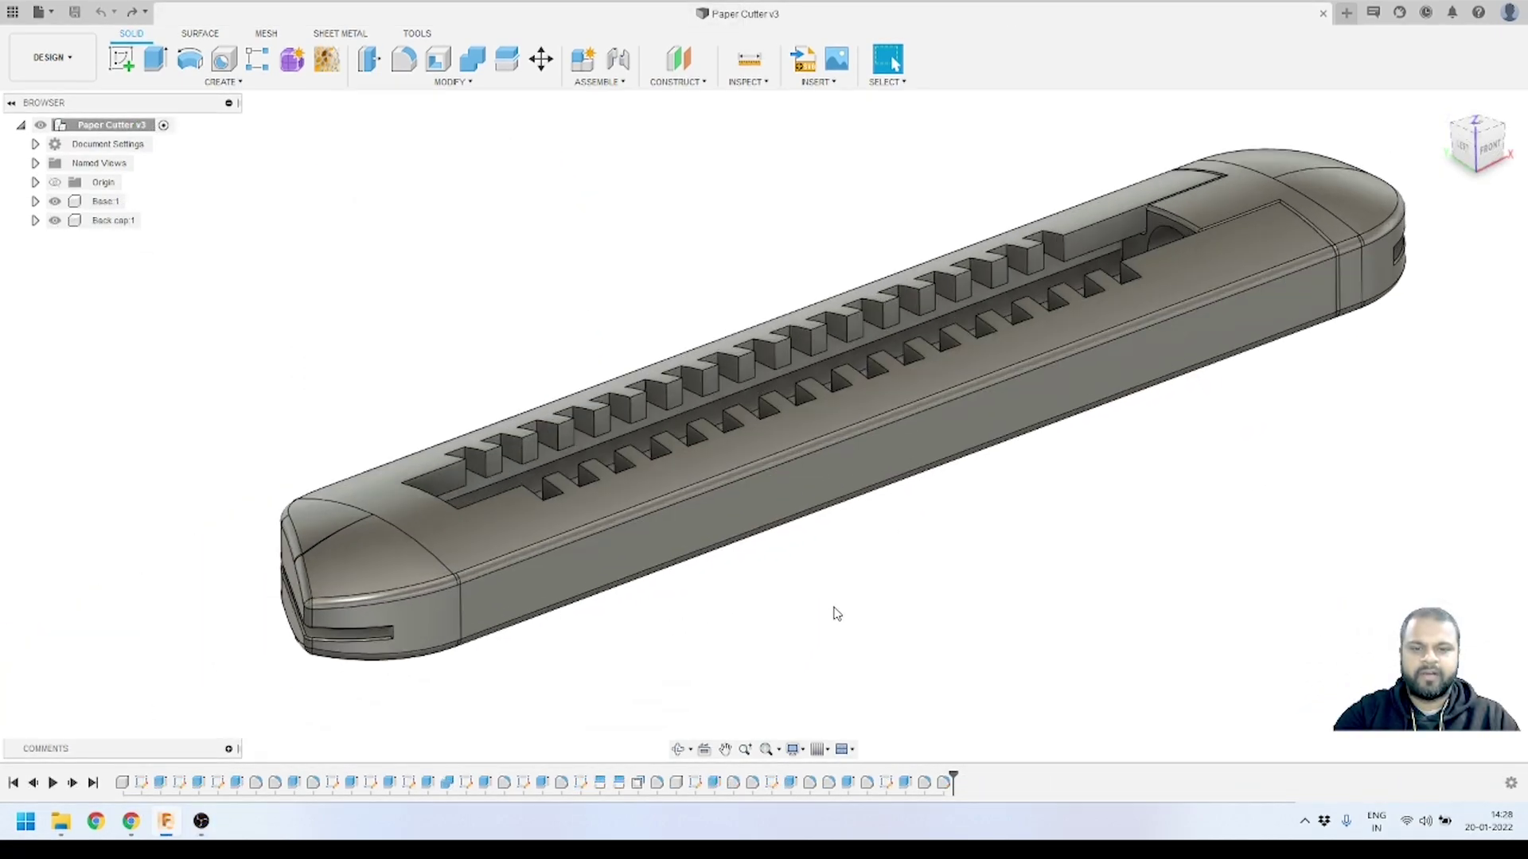
{"action": "scroll", "coordinate": [1200, 467], "scroll_direction": "down", "scroll_amount": 2}
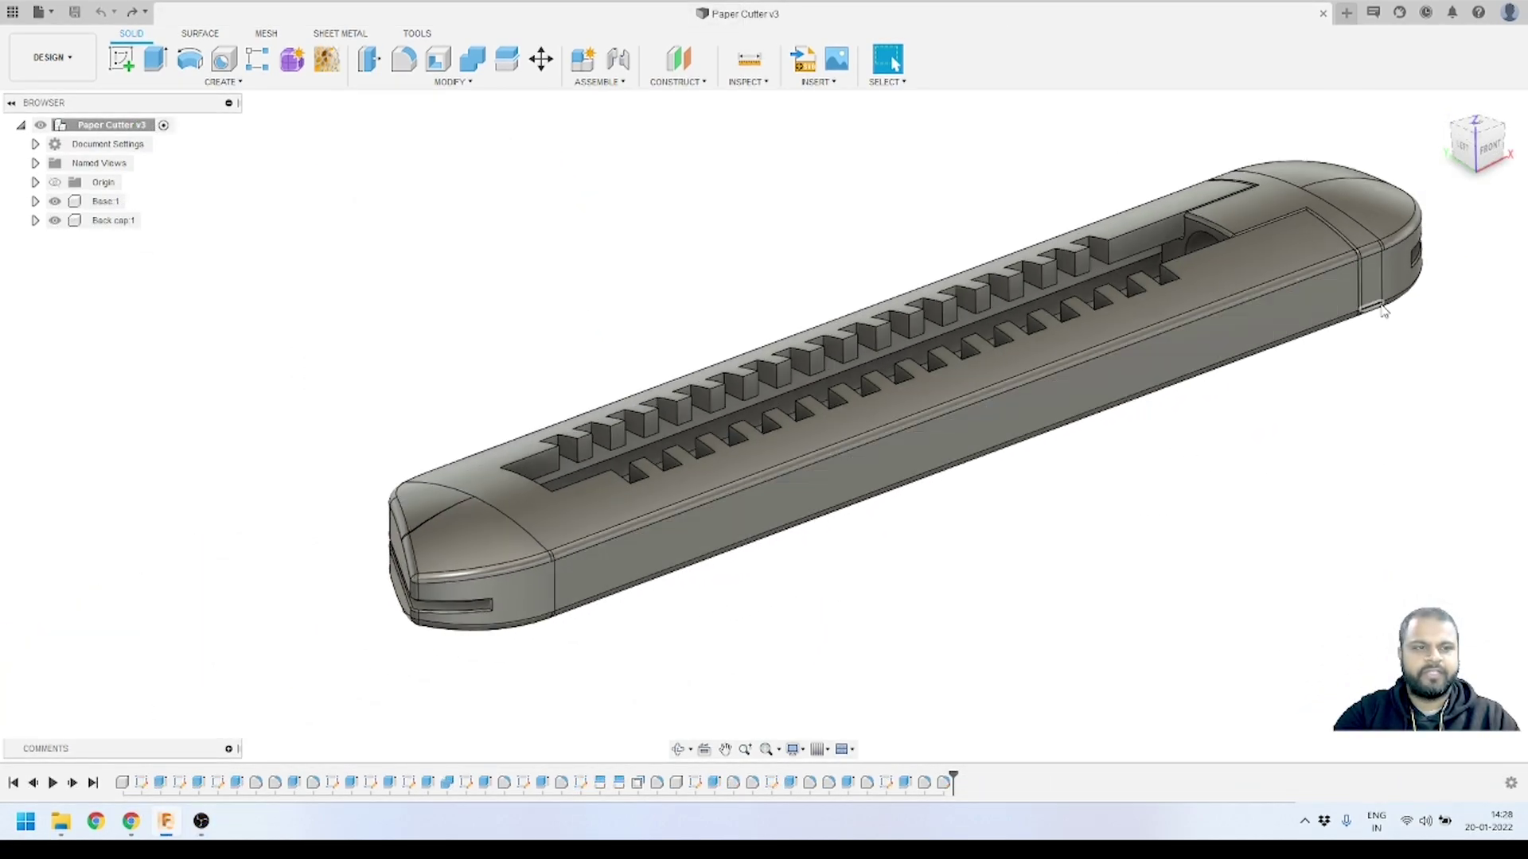
{"action": "scroll", "coordinate": [1400, 314], "scroll_direction": "up", "scroll_amount": 2}
{"action": "scroll", "coordinate": [1410, 334], "scroll_direction": "down", "scroll_amount": 2}
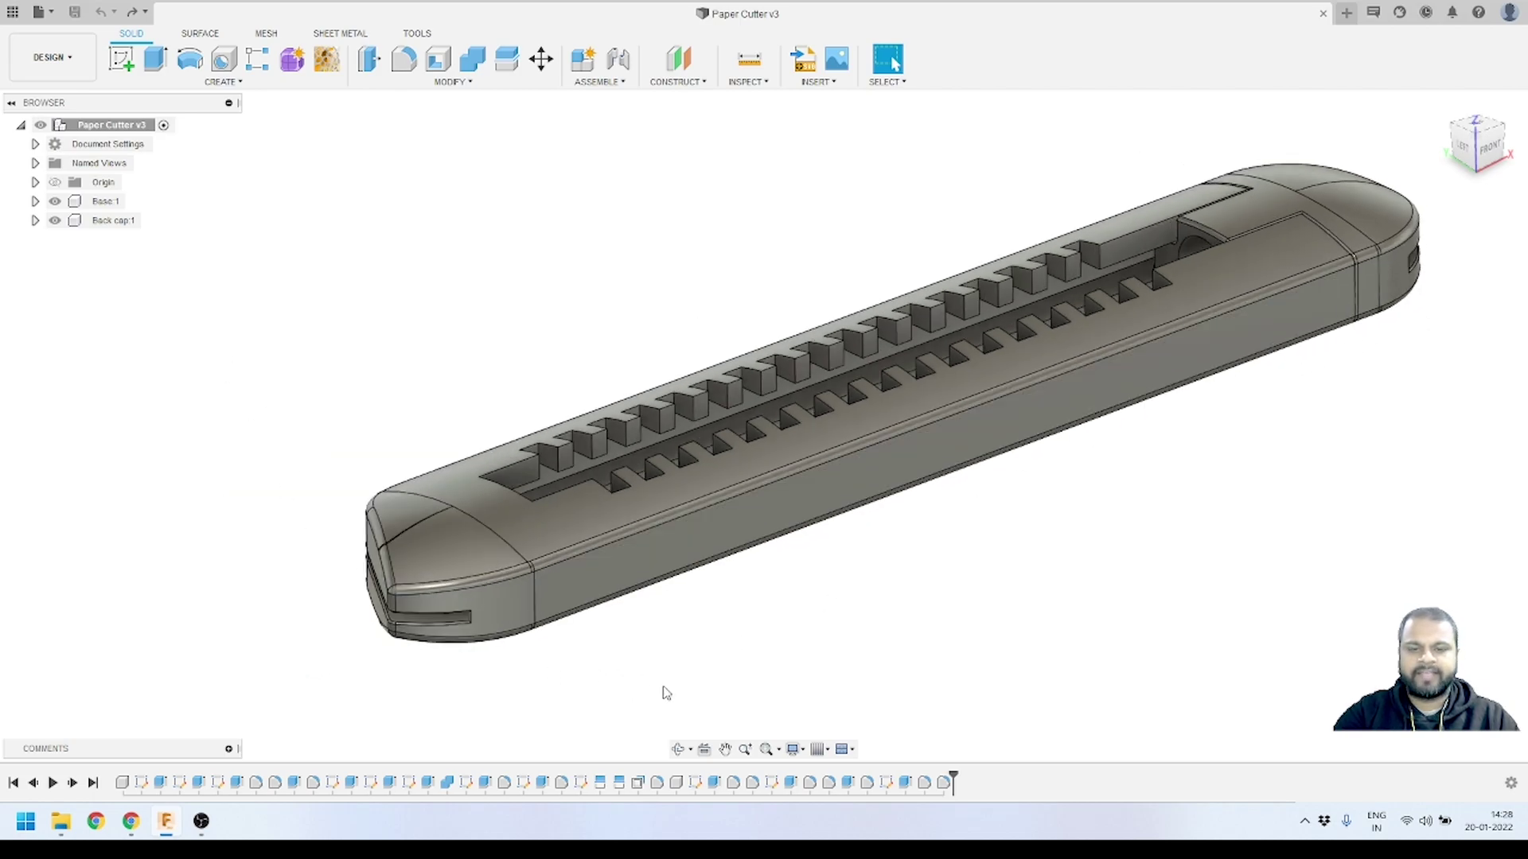
{"action": "left_click", "coordinate": [96, 202]}
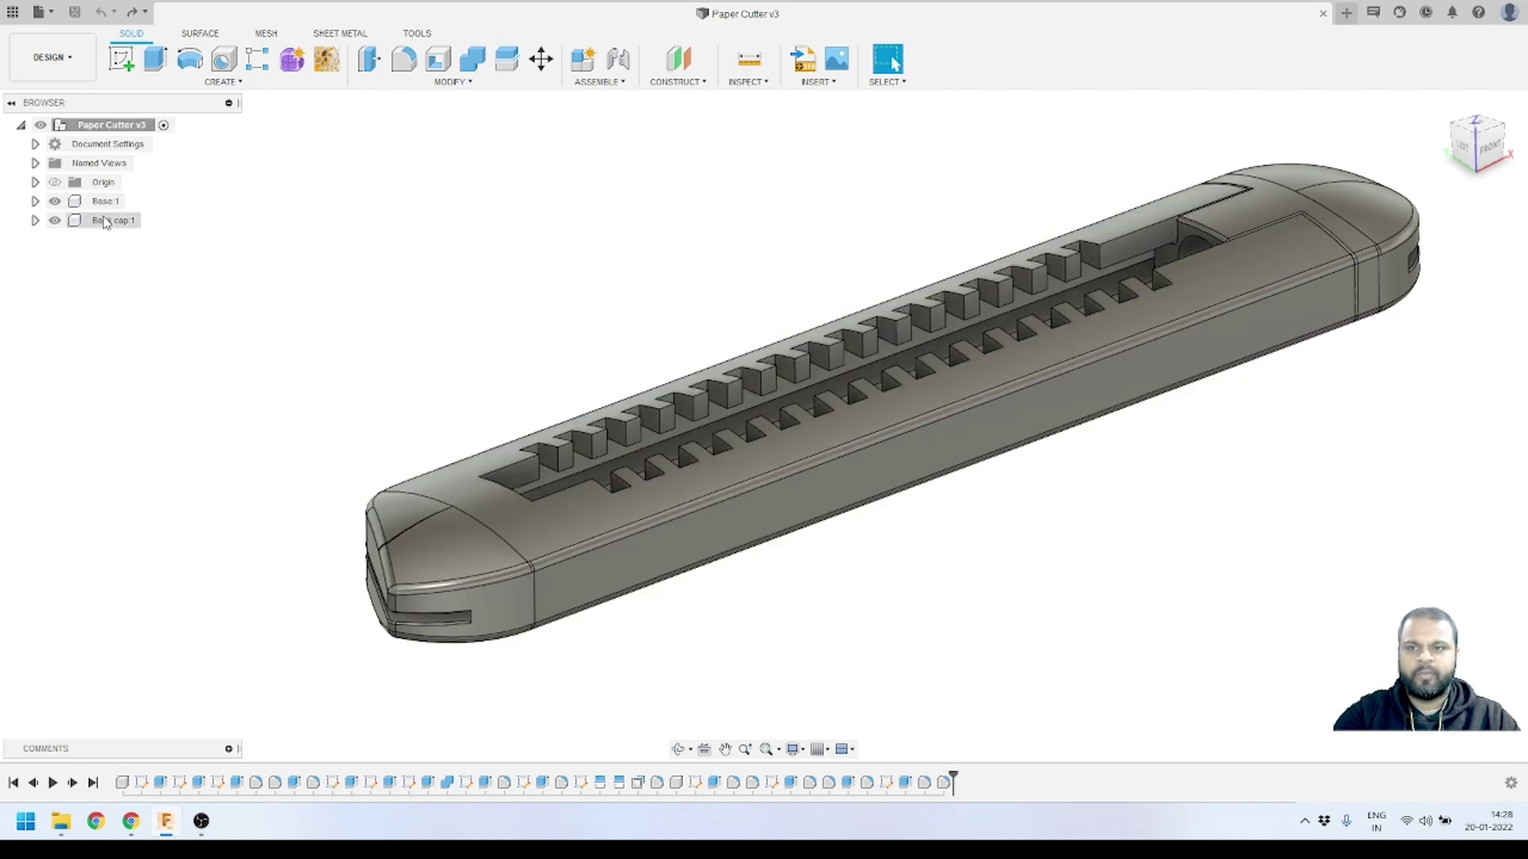
{"action": "left_click", "coordinate": [105, 222]}
{"action": "left_click", "coordinate": [116, 241]}
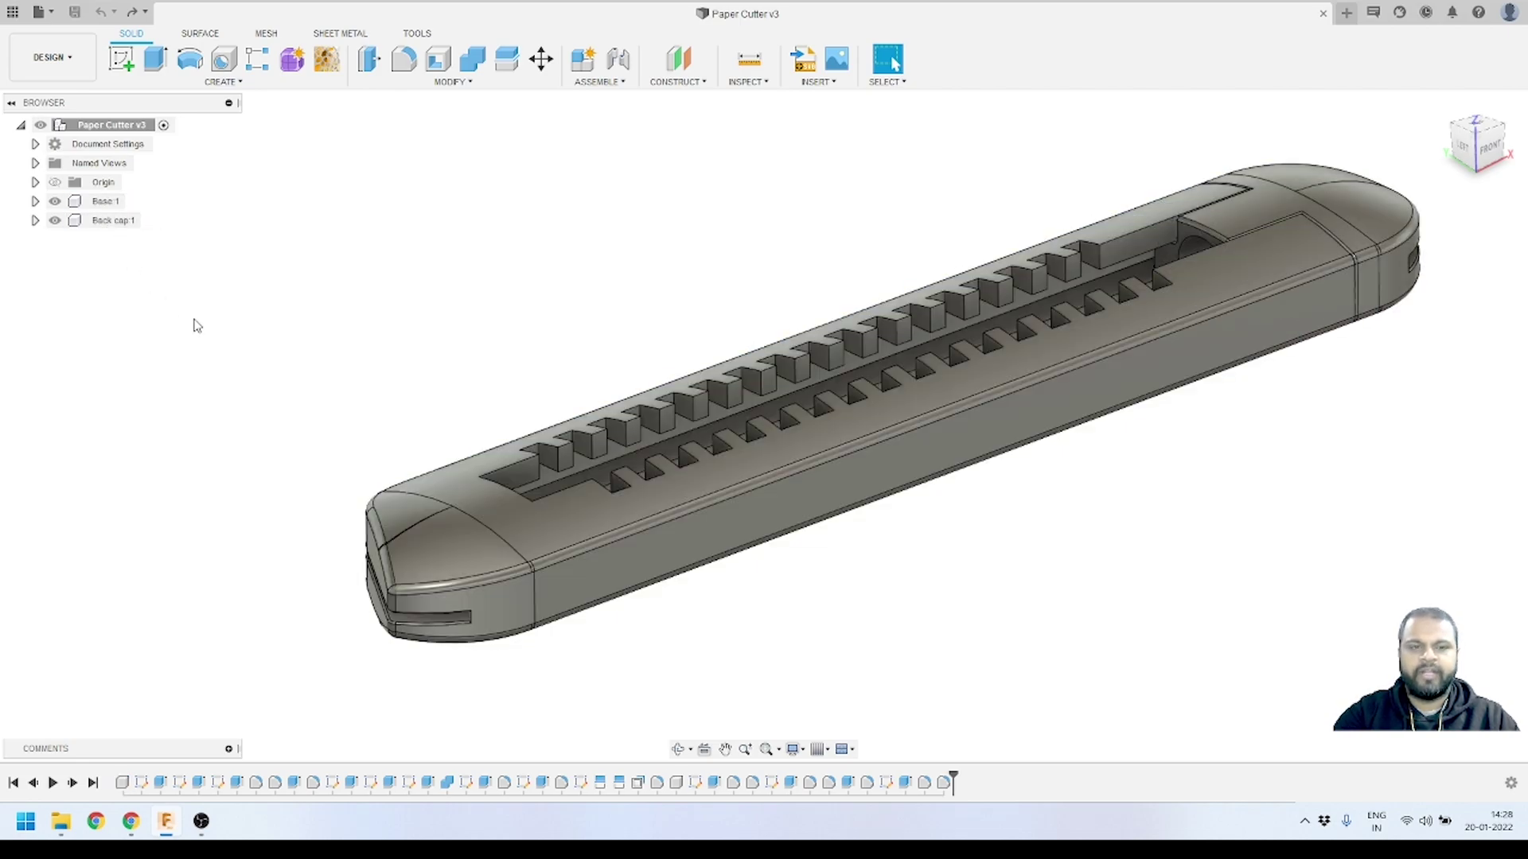
{"action": "scroll", "coordinate": [497, 358], "scroll_direction": "down", "scroll_amount": 2}
{"action": "scroll", "coordinate": [590, 293], "scroll_direction": "up", "scroll_amount": 2}
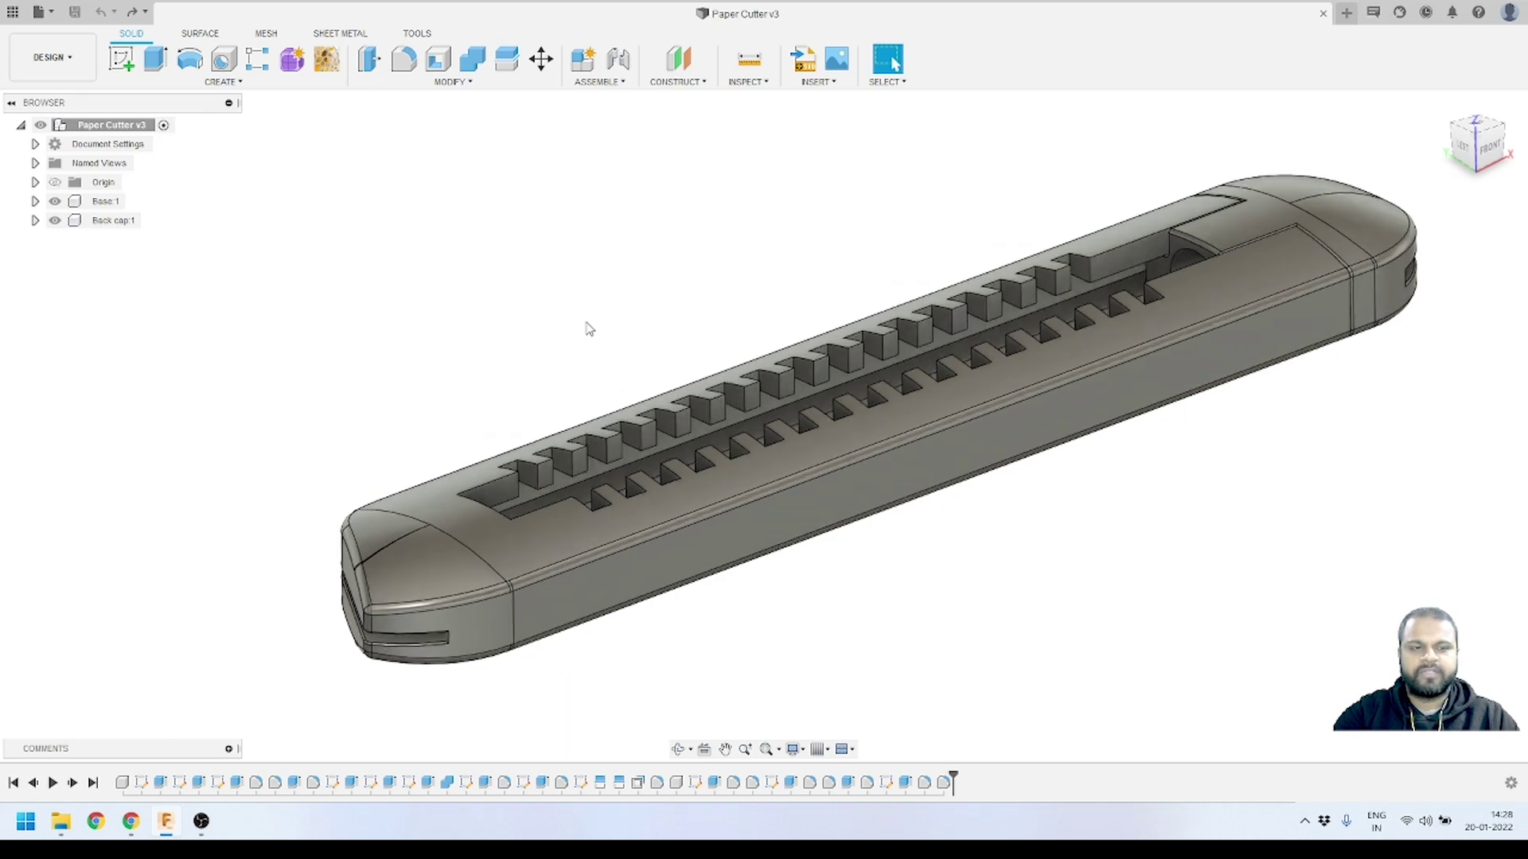
{"action": "scroll", "coordinate": [548, 350], "scroll_direction": "down", "scroll_amount": 2}
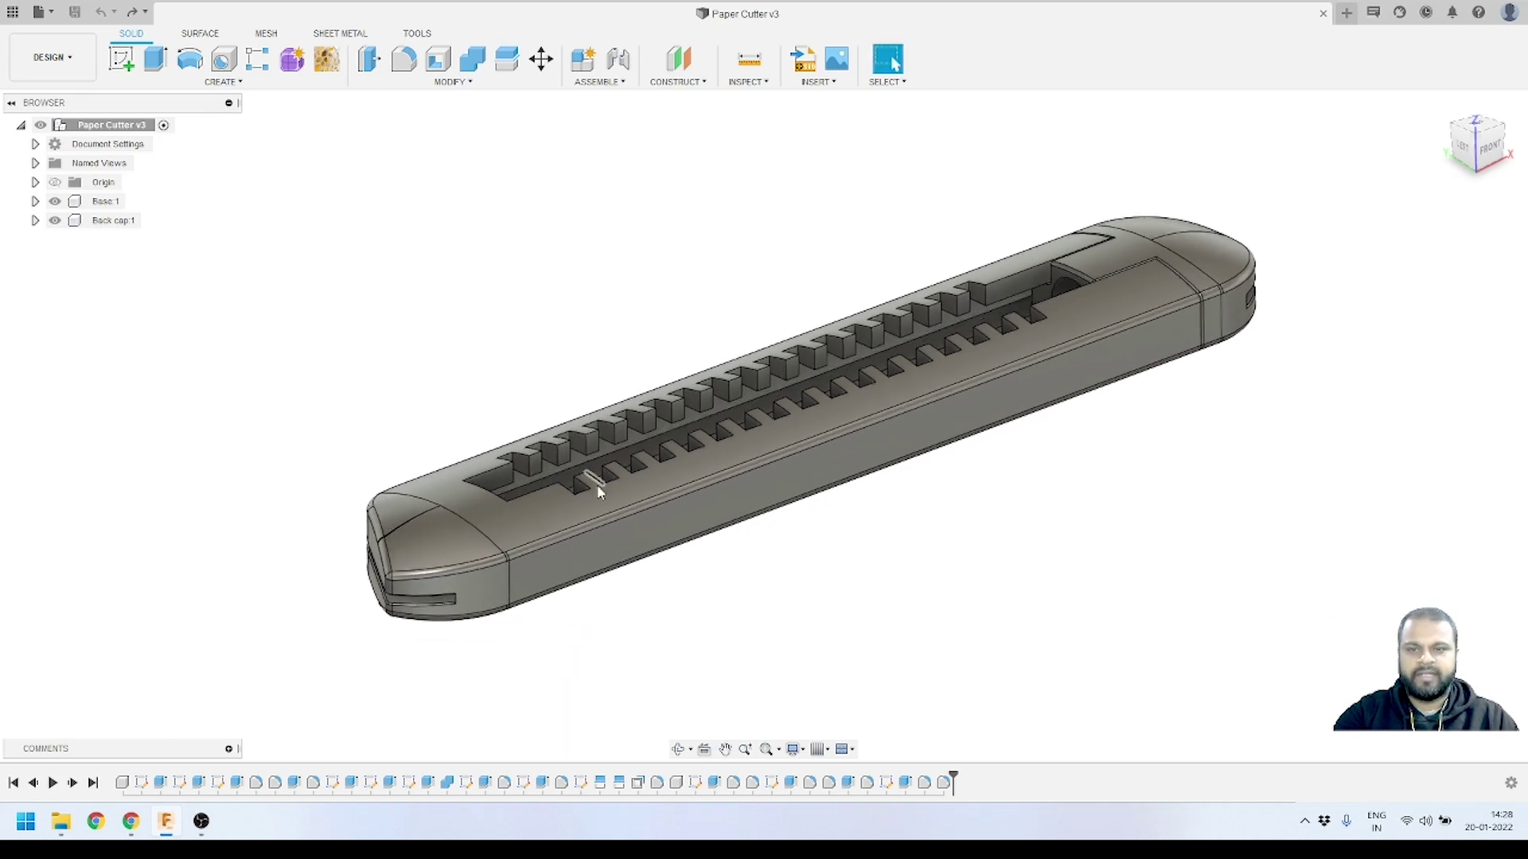
{"action": "scroll", "coordinate": [702, 616], "scroll_direction": "up", "scroll_amount": 1}
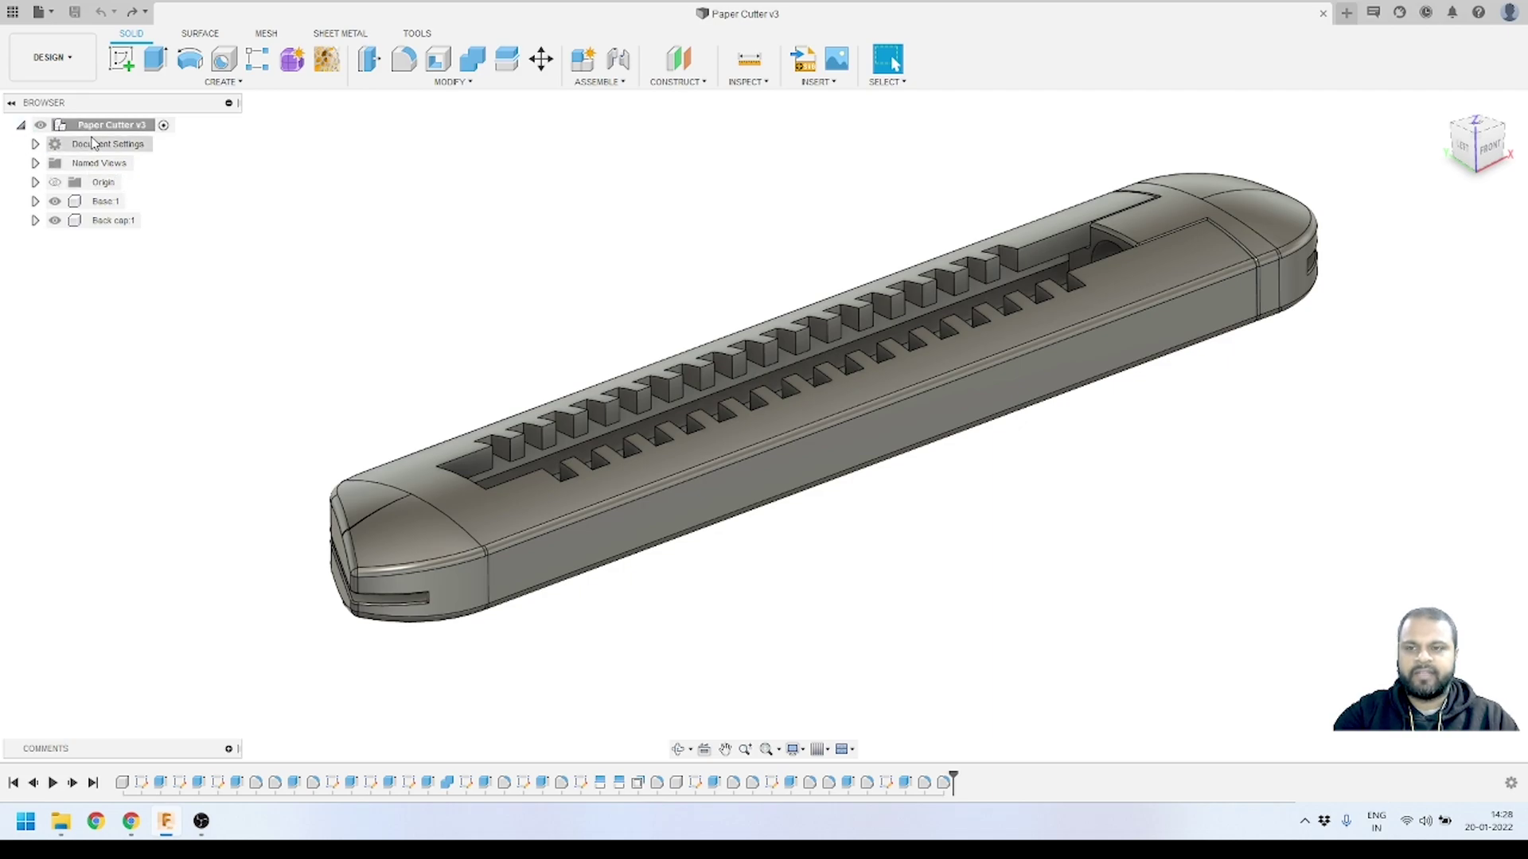
{"action": "left_click", "coordinate": [140, 127]}
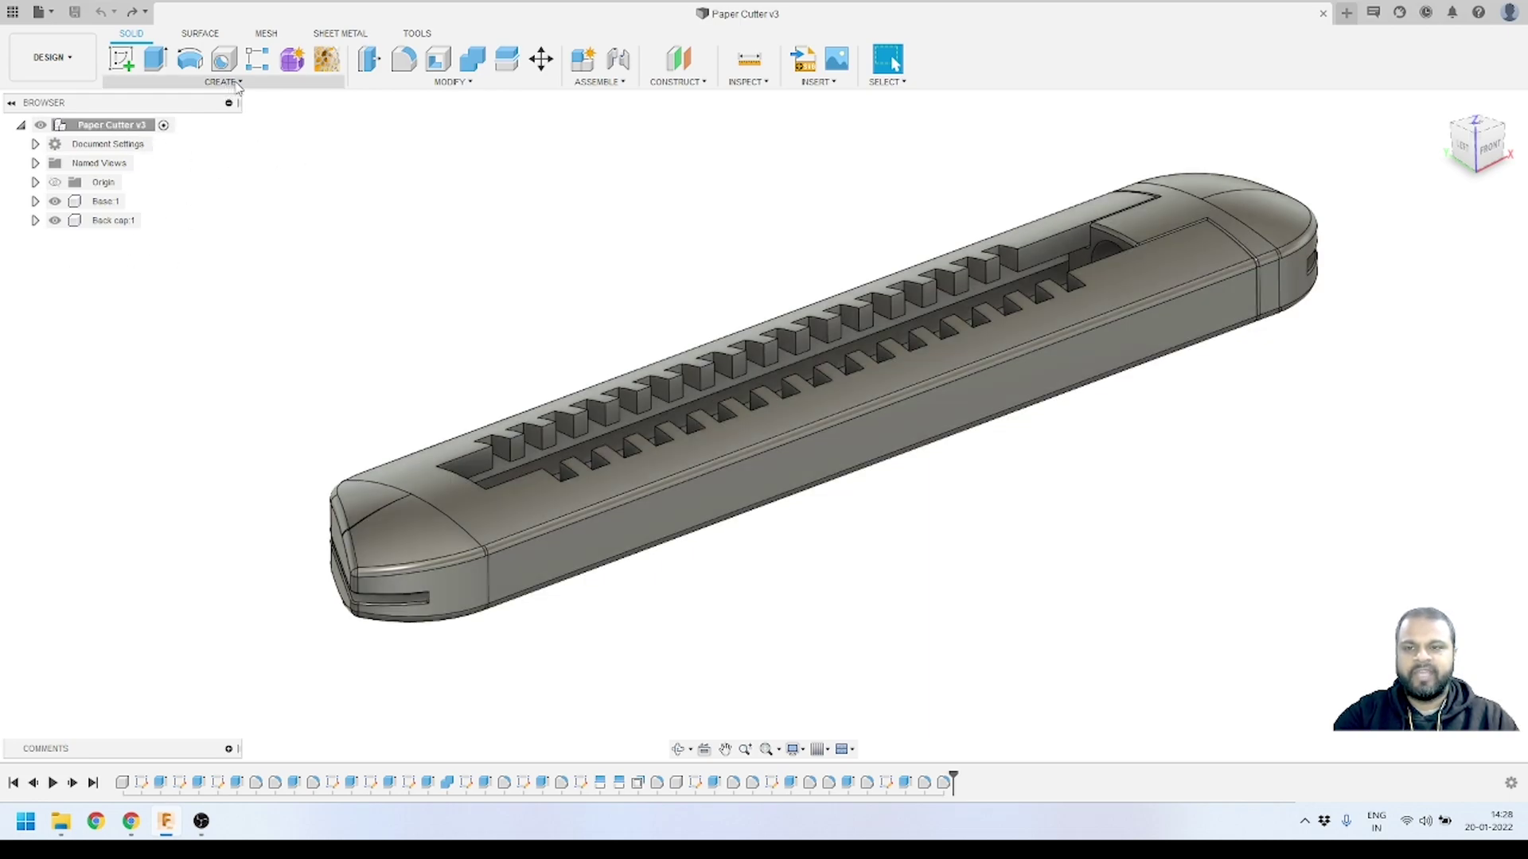
- Create an internal component named 'Blade' with Activate left on
{"action": "left_click", "coordinate": [237, 83]}
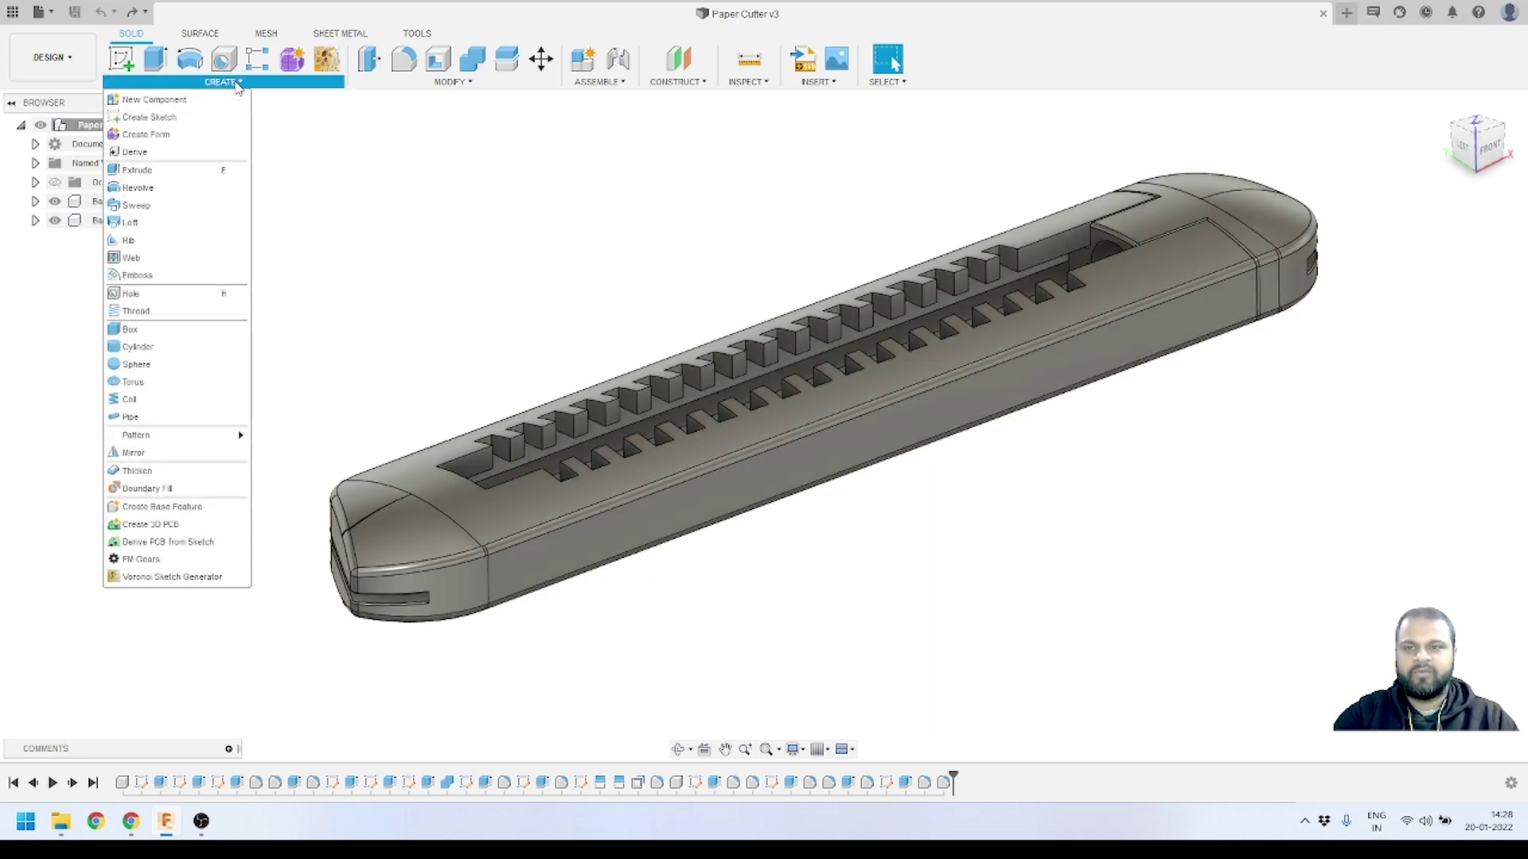
{"action": "left_click", "coordinate": [199, 100]}
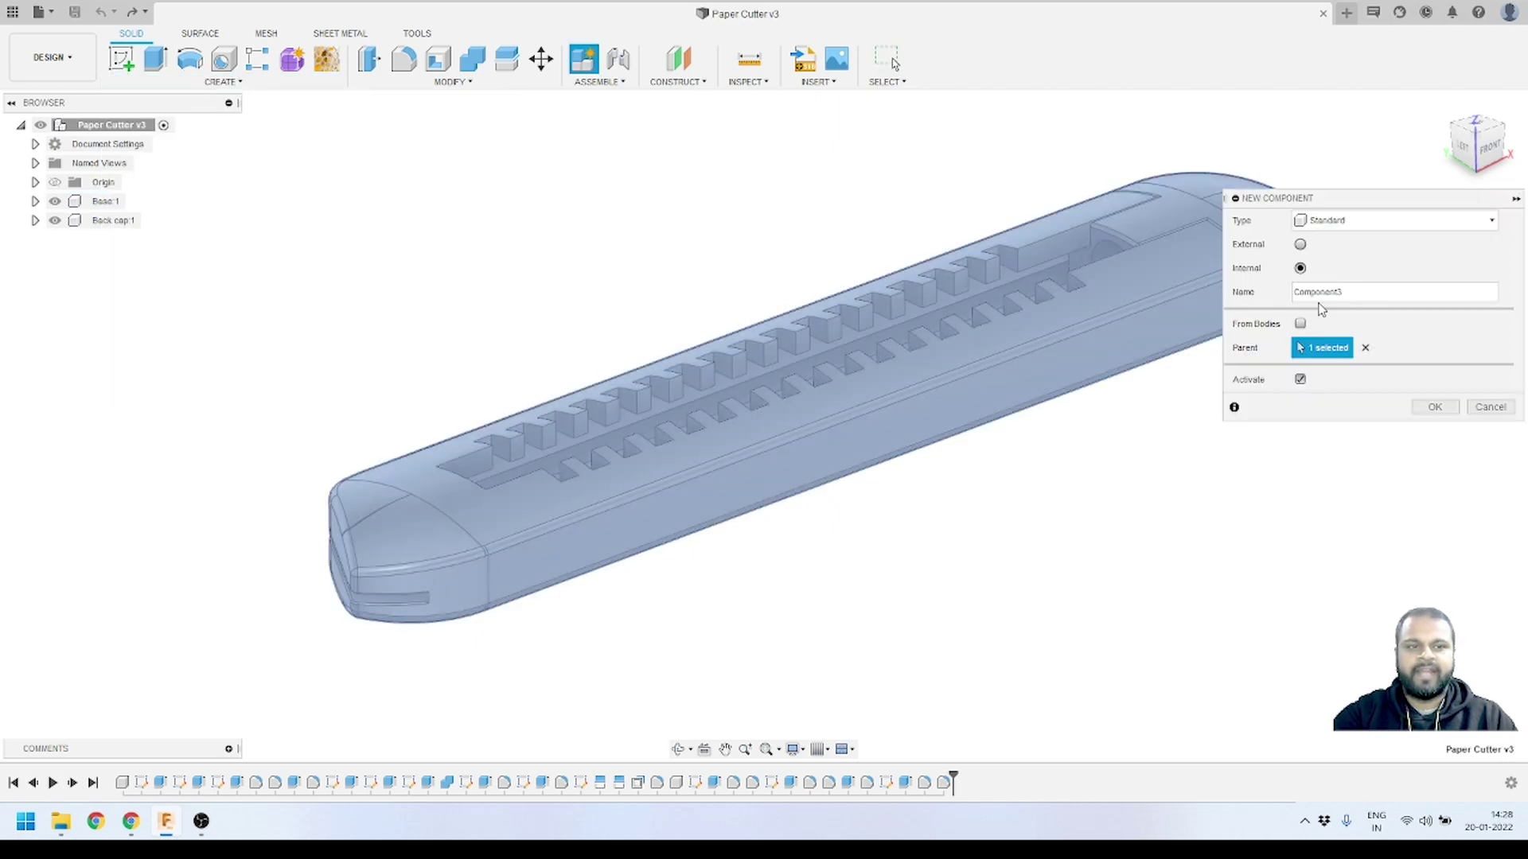
{"action": "left_click", "coordinate": [1341, 295]}
{"action": "left_click_drag", "start_coordinate": [1342, 294], "coordinate": [1257, 304]}
{"action": "type", "text": "Blade"}
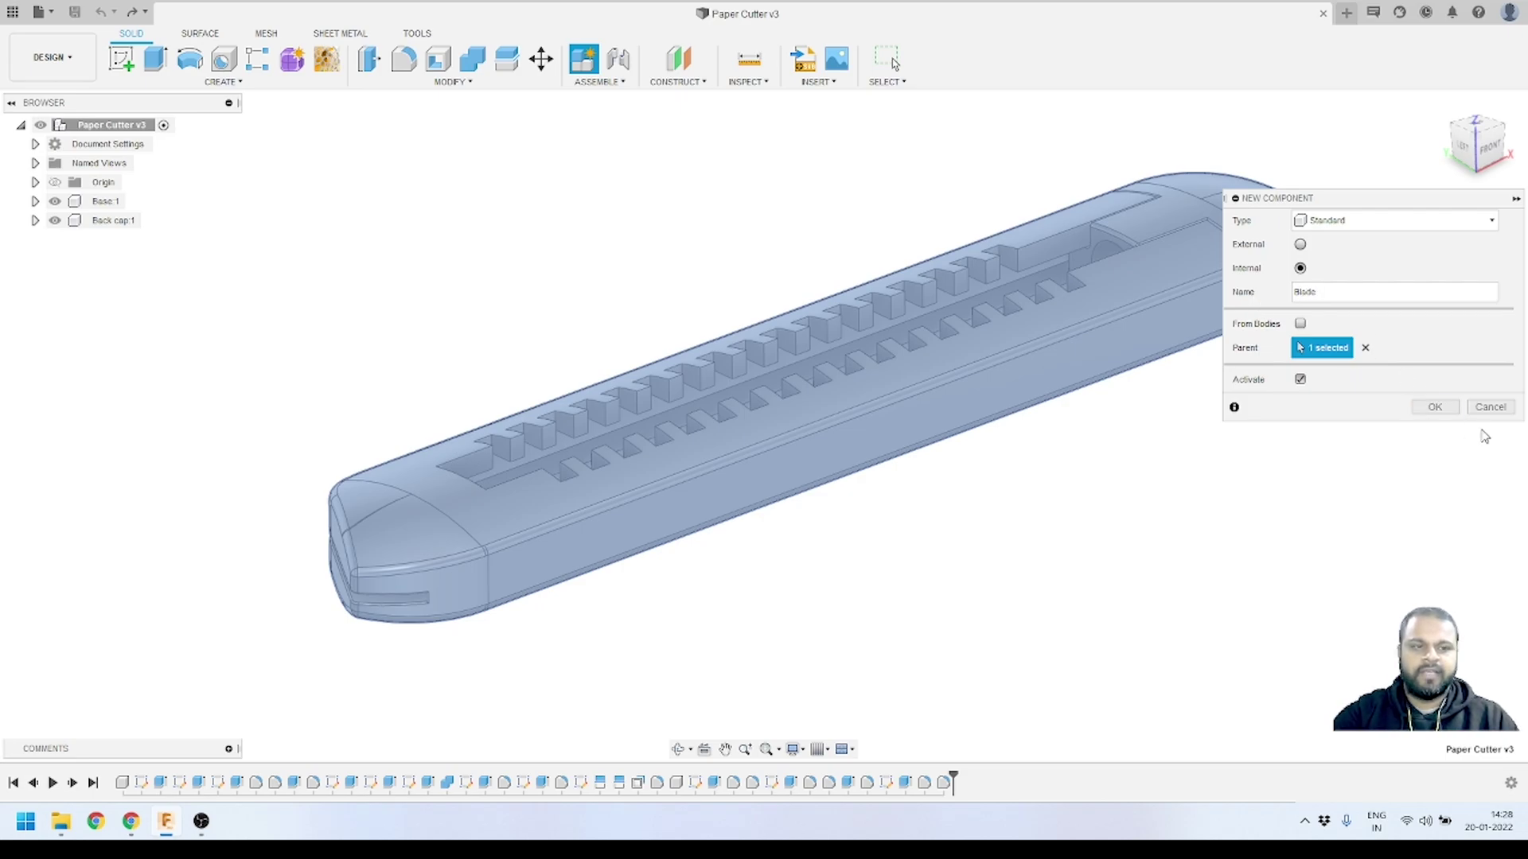
{"action": "left_click", "coordinate": [1435, 407]}
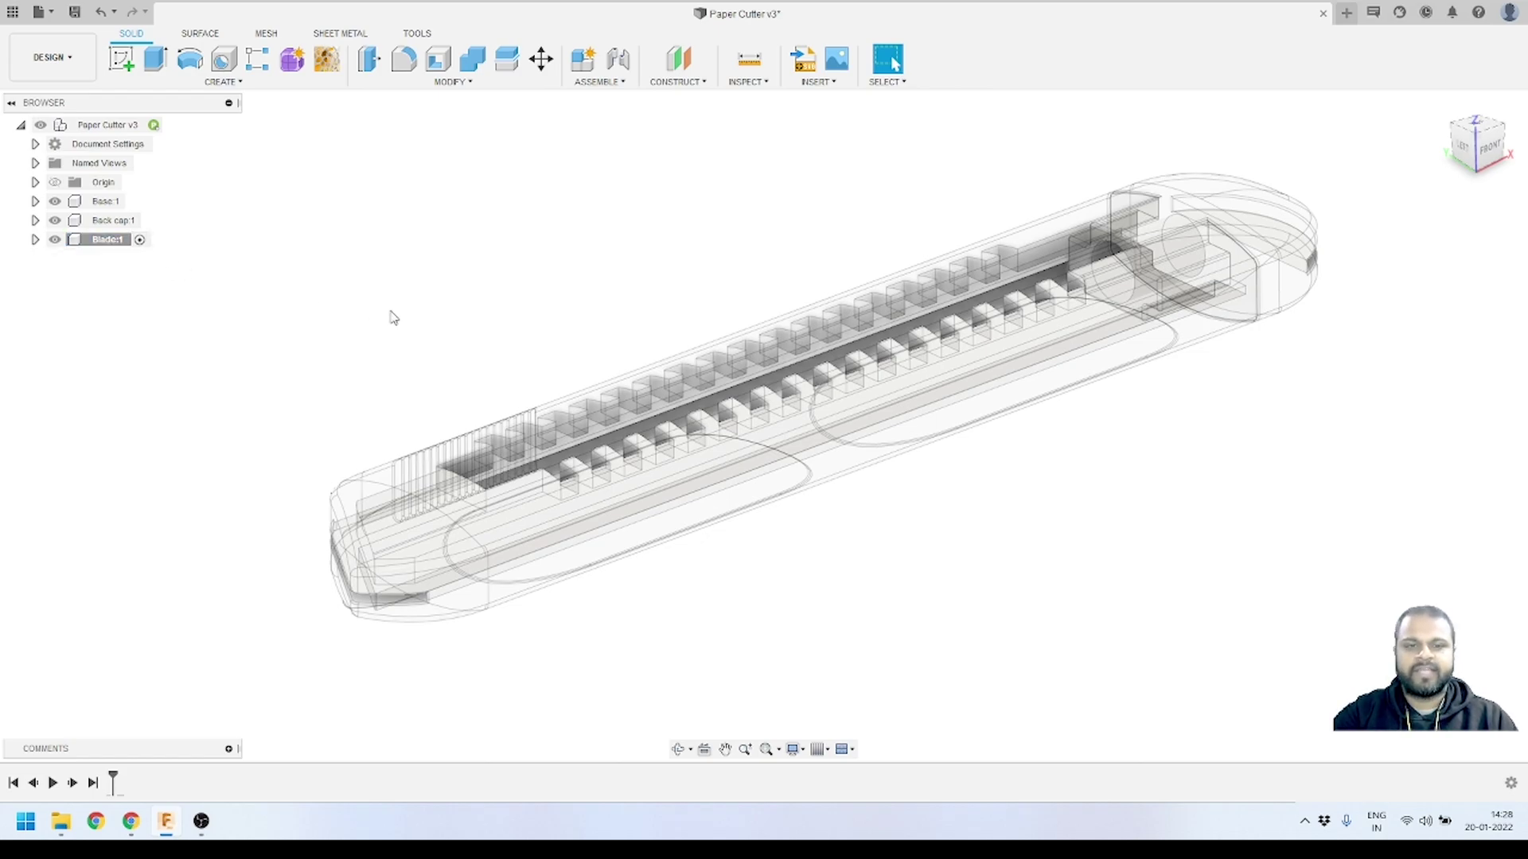
- Hide the Base:1 and Back cap:1 components
{"action": "scroll", "coordinate": [429, 307], "scroll_direction": "down", "scroll_amount": 3}
{"action": "scroll", "coordinate": [437, 300], "scroll_direction": "up", "scroll_amount": 3}
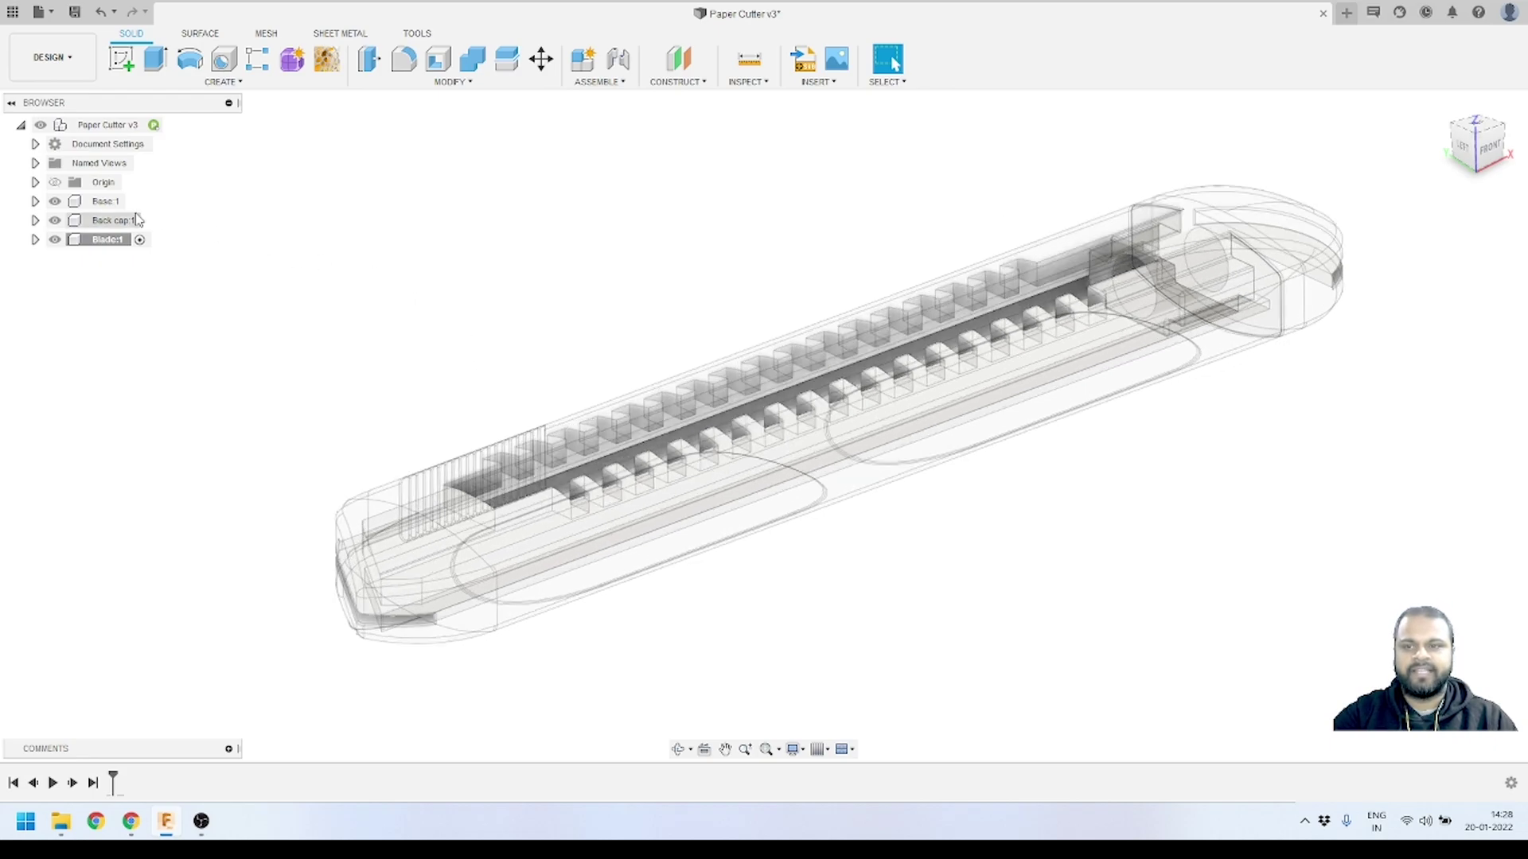
{"action": "left_click", "coordinate": [55, 202]}
{"action": "left_click", "coordinate": [55, 221]}
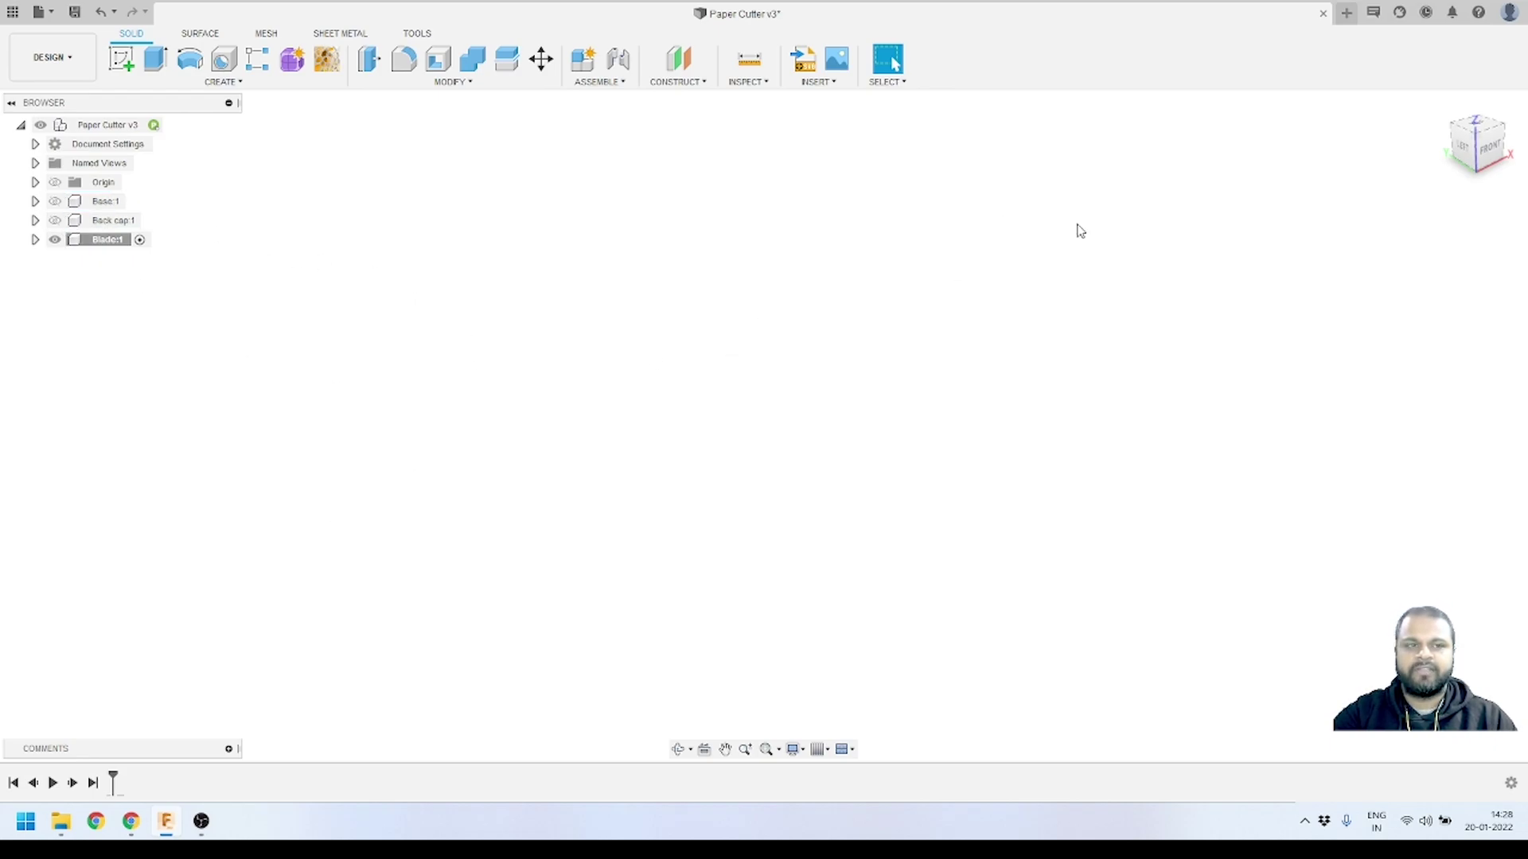
- Switch to the TOP view and start a new sketch on the XY plane
{"action": "left_click", "coordinate": [1481, 128]}
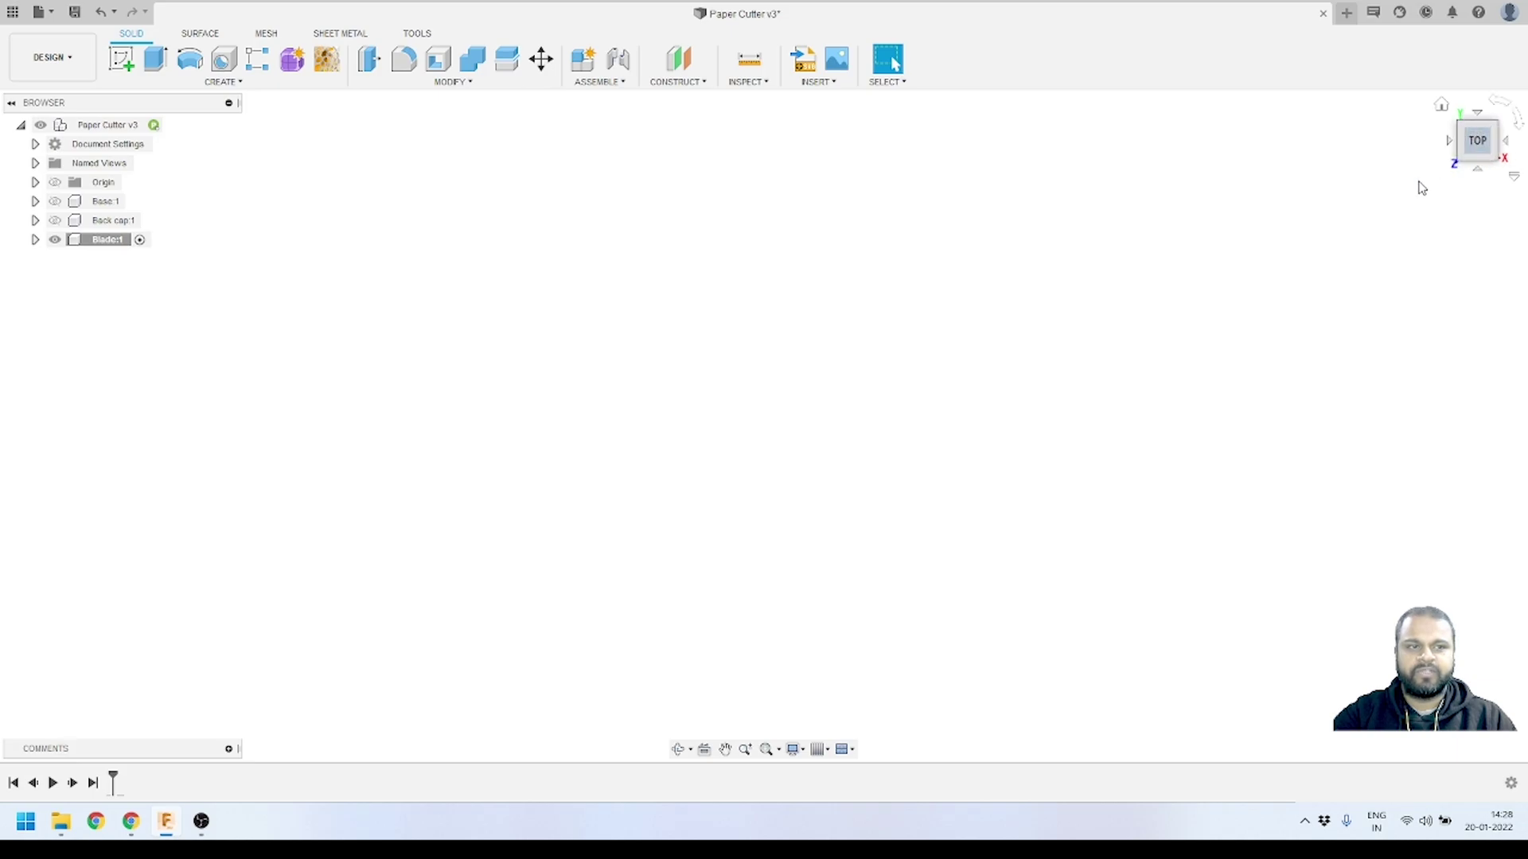
{"action": "left_click", "coordinate": [123, 64]}
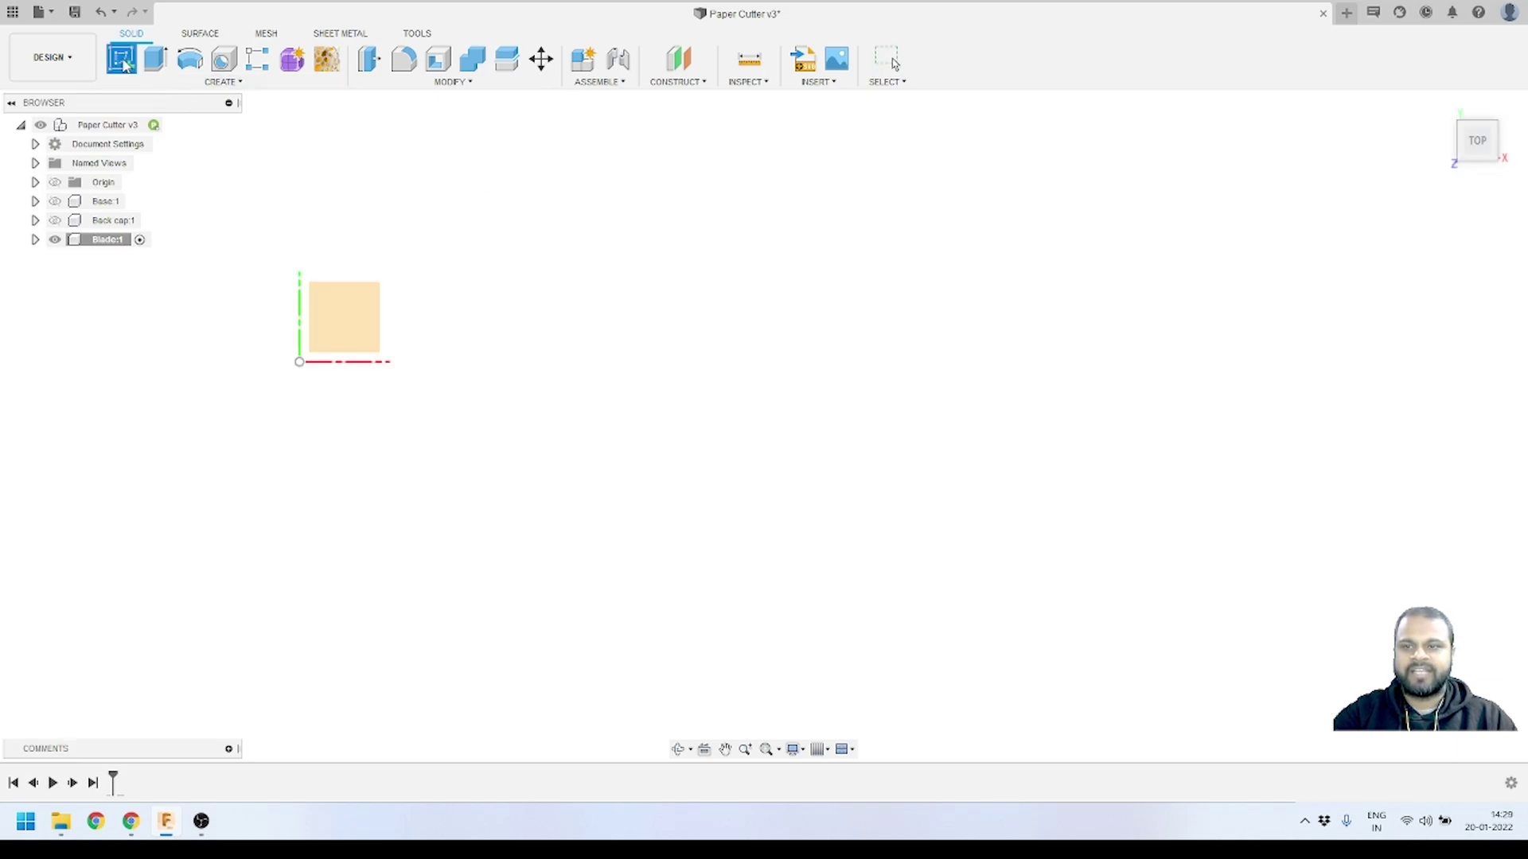
{"action": "left_click", "coordinate": [334, 350]}
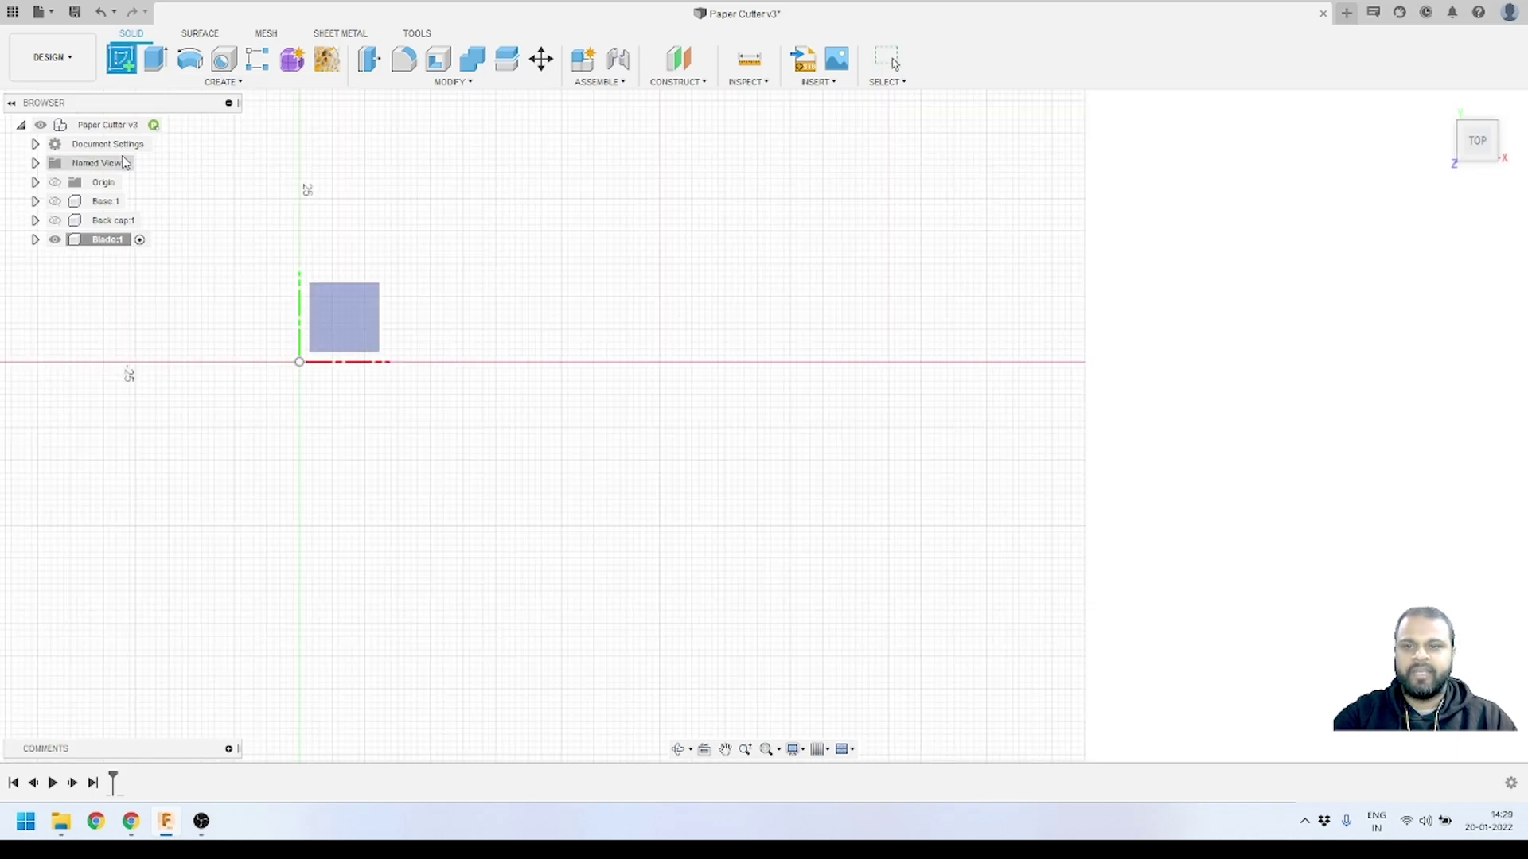
{"action": "left_click", "coordinate": [341, 304]}
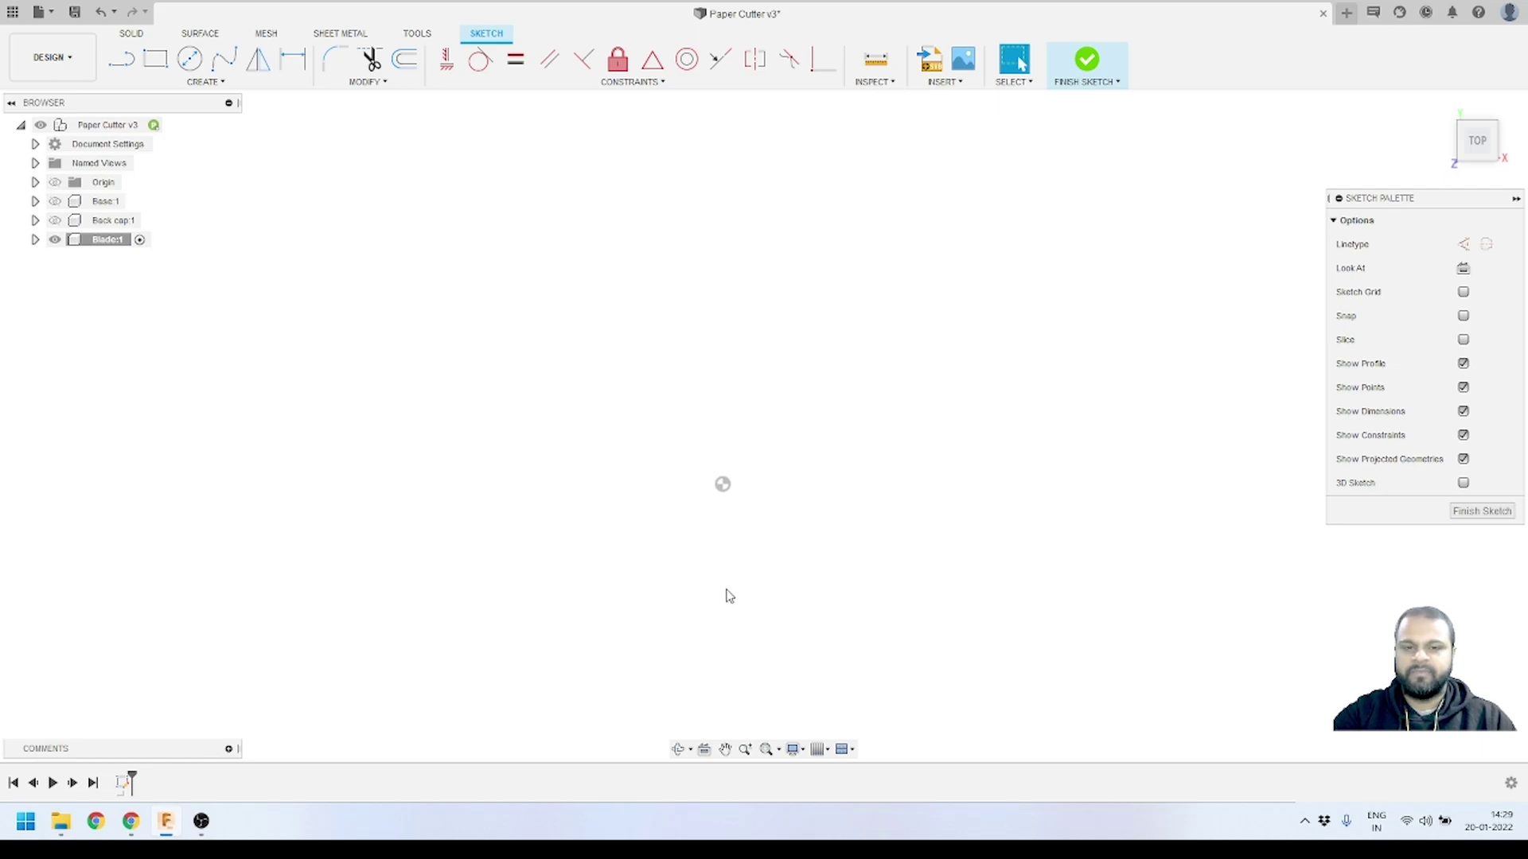
- Draw a center-point rectangle centred on the sketch origin
{"action": "left_click", "coordinate": [212, 82]}
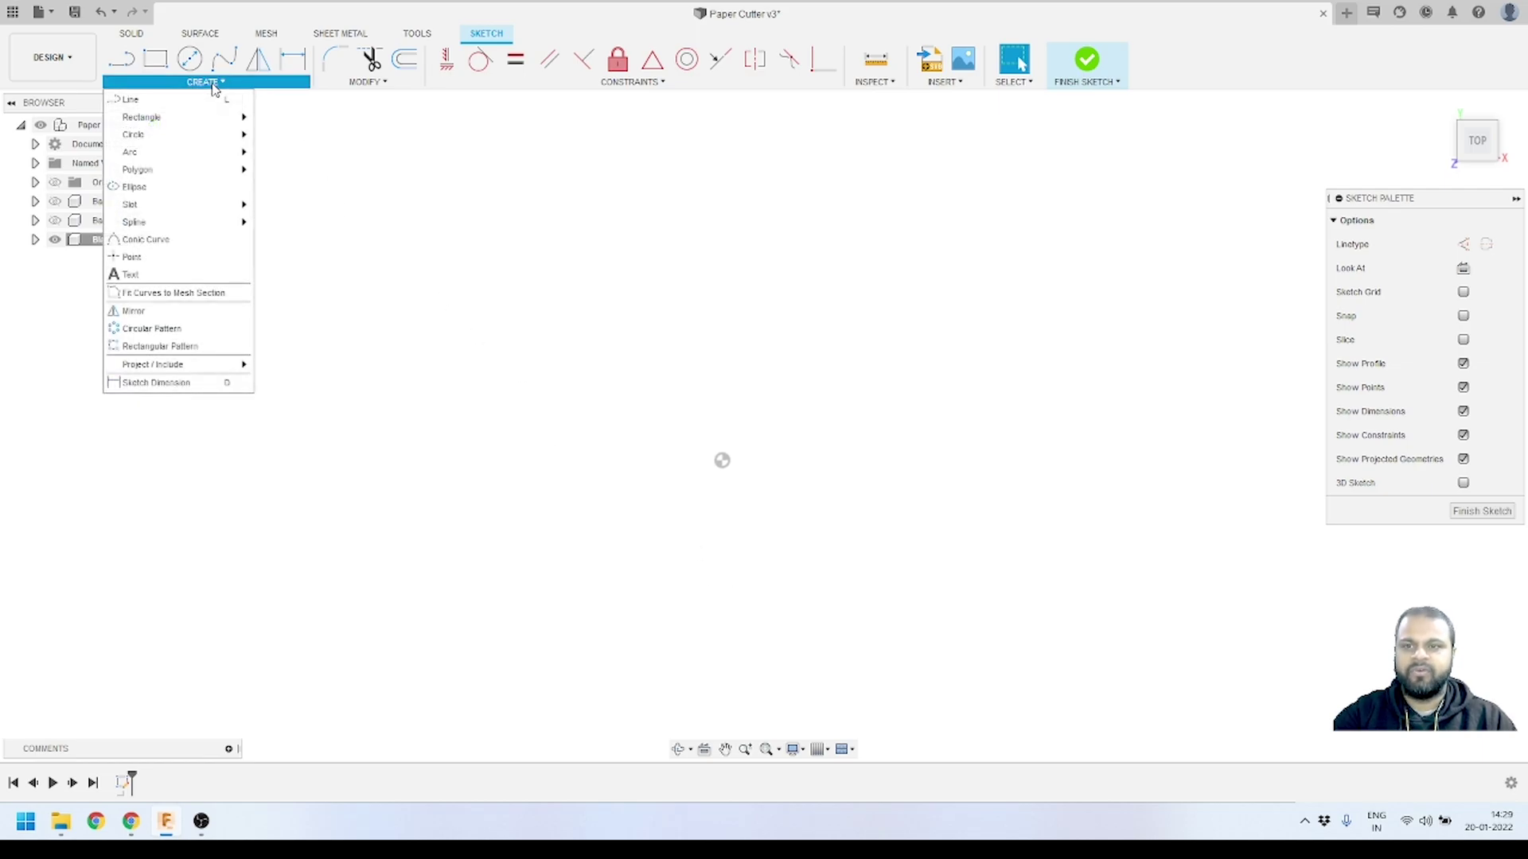
{"action": "mouse_move", "coordinate": [239, 117]}
{"action": "left_click", "coordinate": [291, 151]}
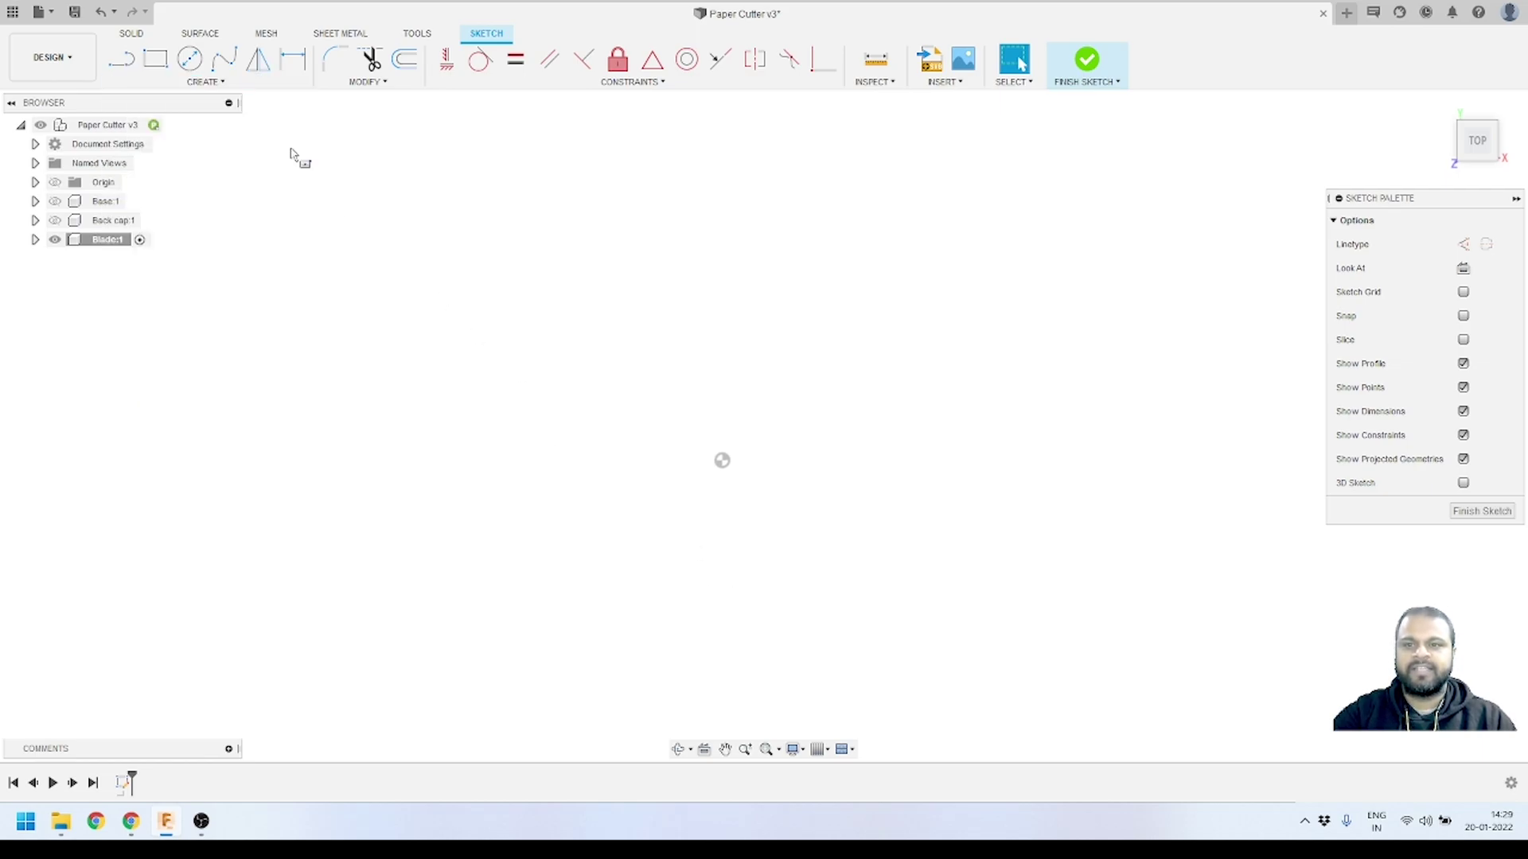
{"action": "left_click", "coordinate": [722, 460]}
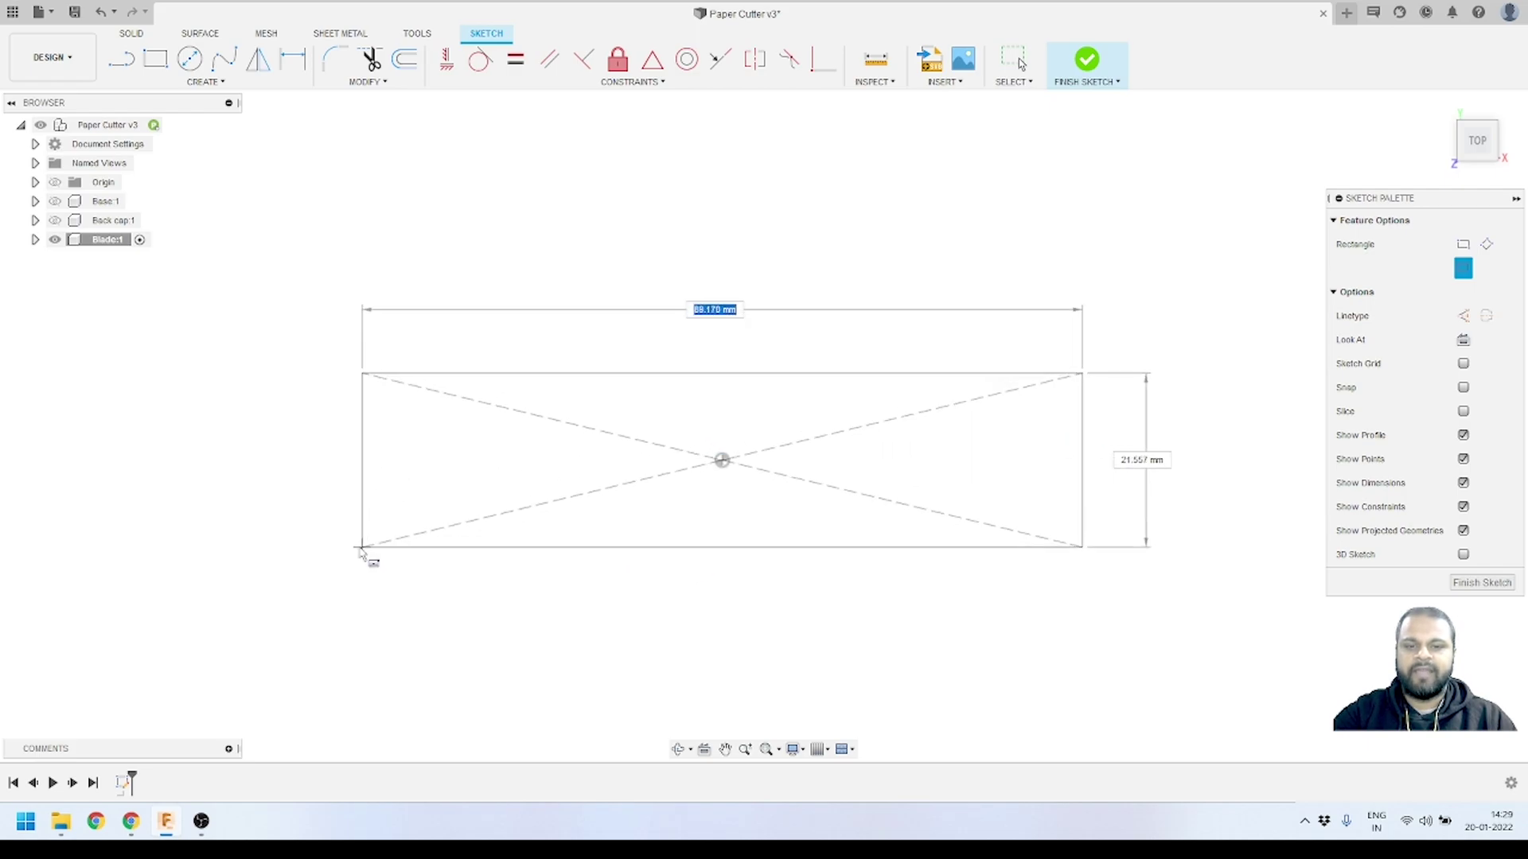
{"action": "left_click", "coordinate": [334, 544]}
{"action": "key", "text": "Escape"}
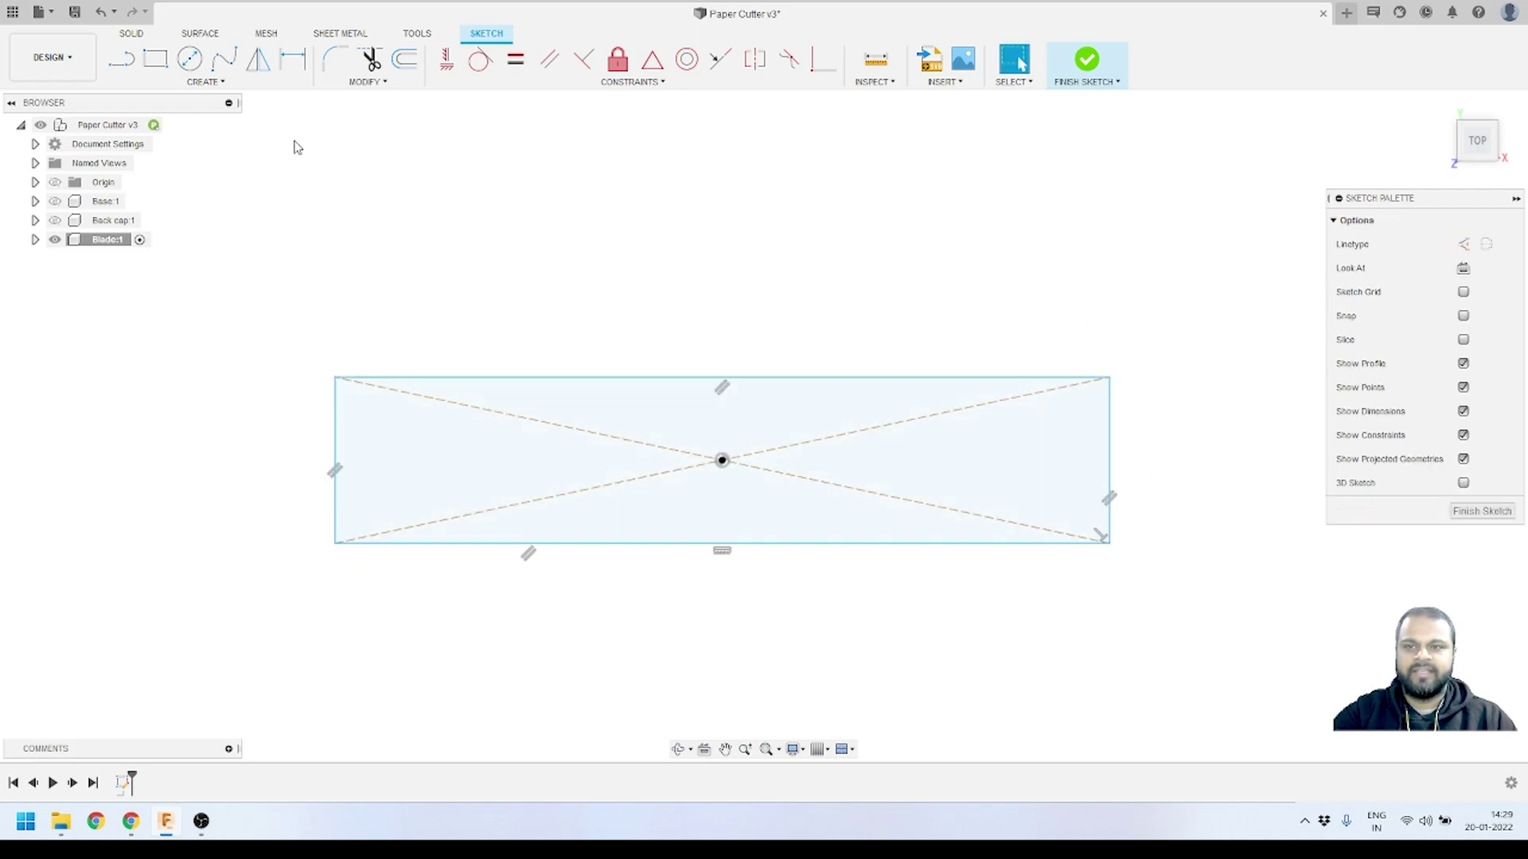
- Dimension the rectangle's right edge to an 18 mm height
{"action": "left_click", "coordinate": [292, 59]}
{"action": "left_click", "coordinate": [1109, 481]}
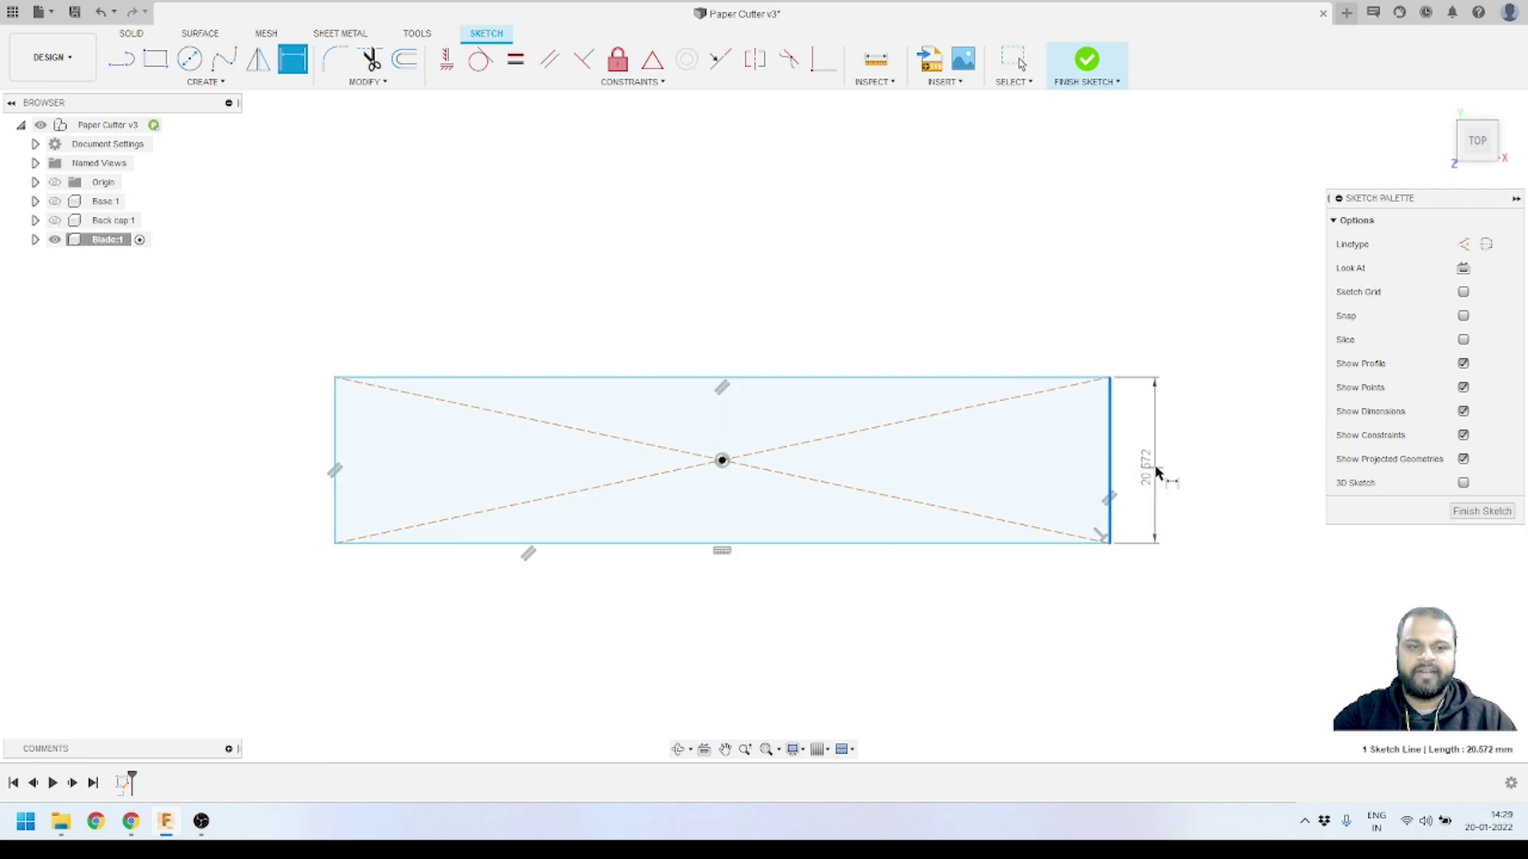
{"action": "left_click", "coordinate": [1181, 477]}
{"action": "type", "text": "18"}
{"action": "key", "text": "Return"}
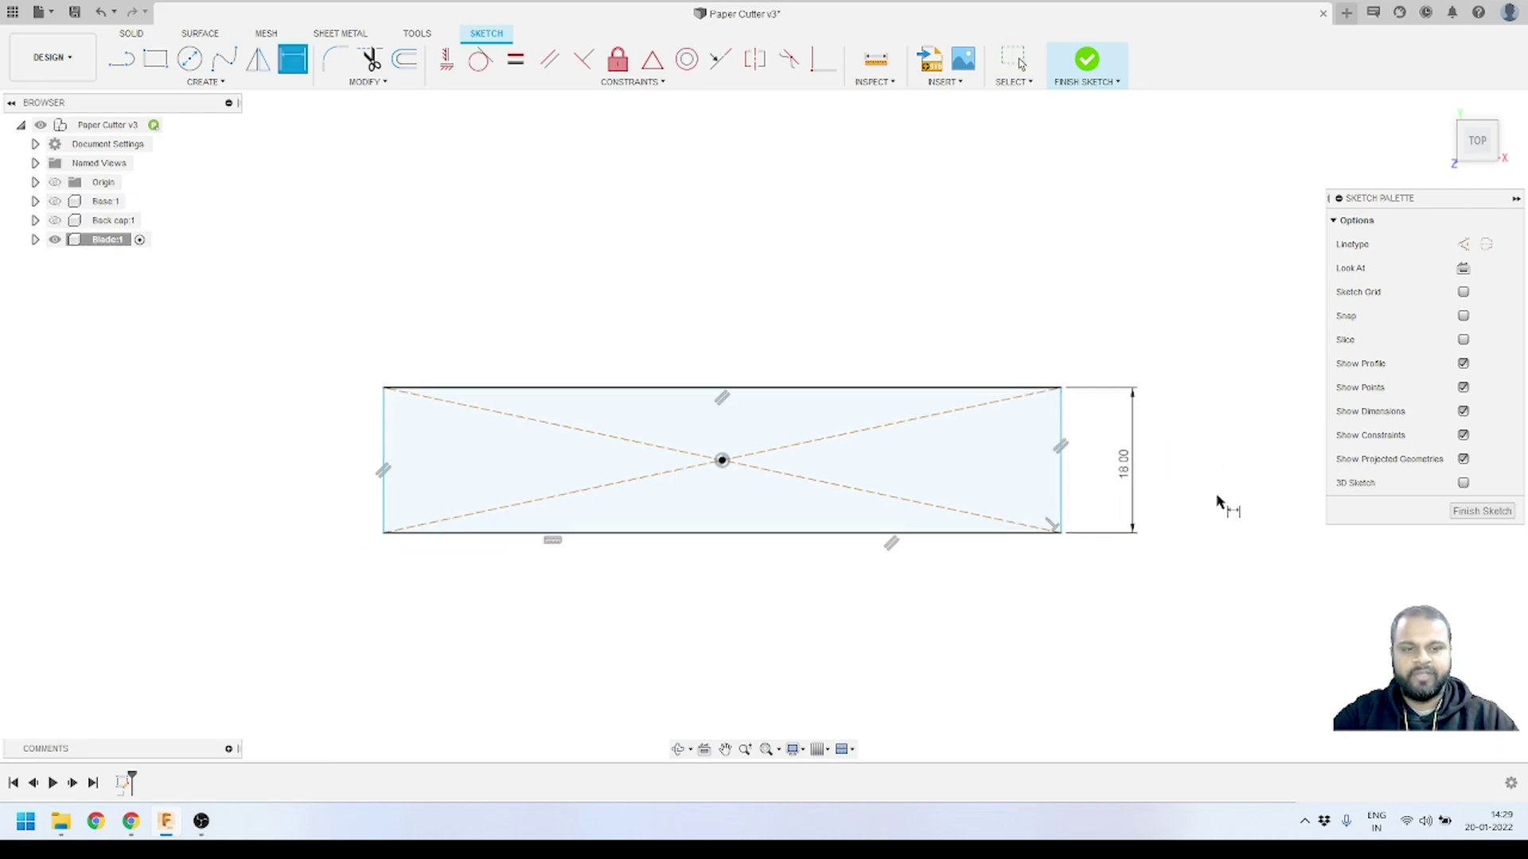
{"action": "scroll", "coordinate": [955, 396], "scroll_direction": "down", "scroll_amount": 2}
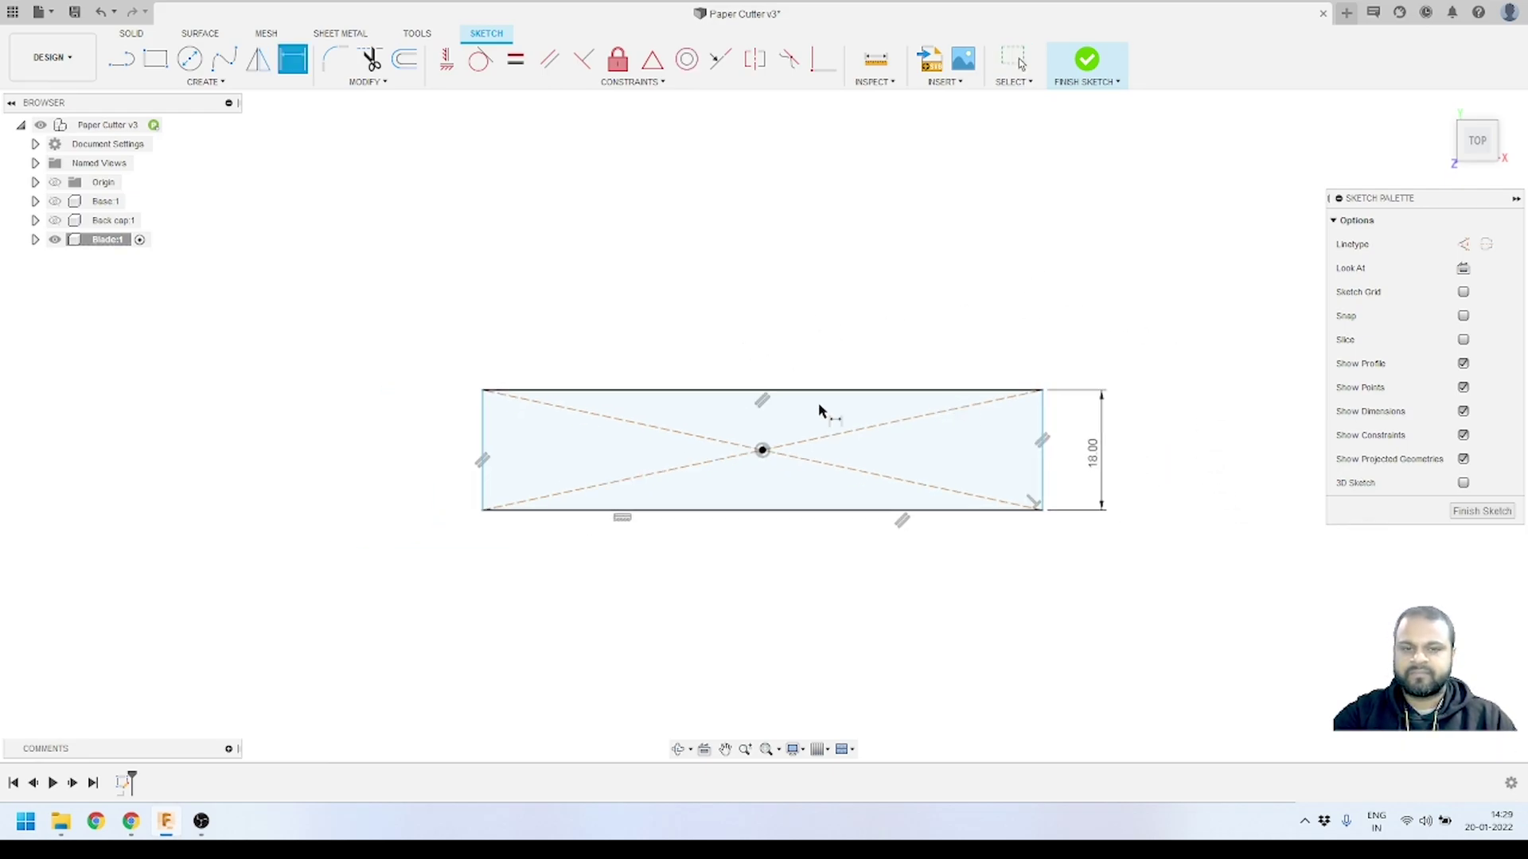
{"action": "scroll", "coordinate": [697, 404], "scroll_direction": "up", "scroll_amount": 1}
{"action": "key", "text": "Escape"}
- Drag the rectangle's left edge outward to make it wider
{"action": "scroll", "coordinate": [872, 443], "scroll_direction": "down", "scroll_amount": 2}
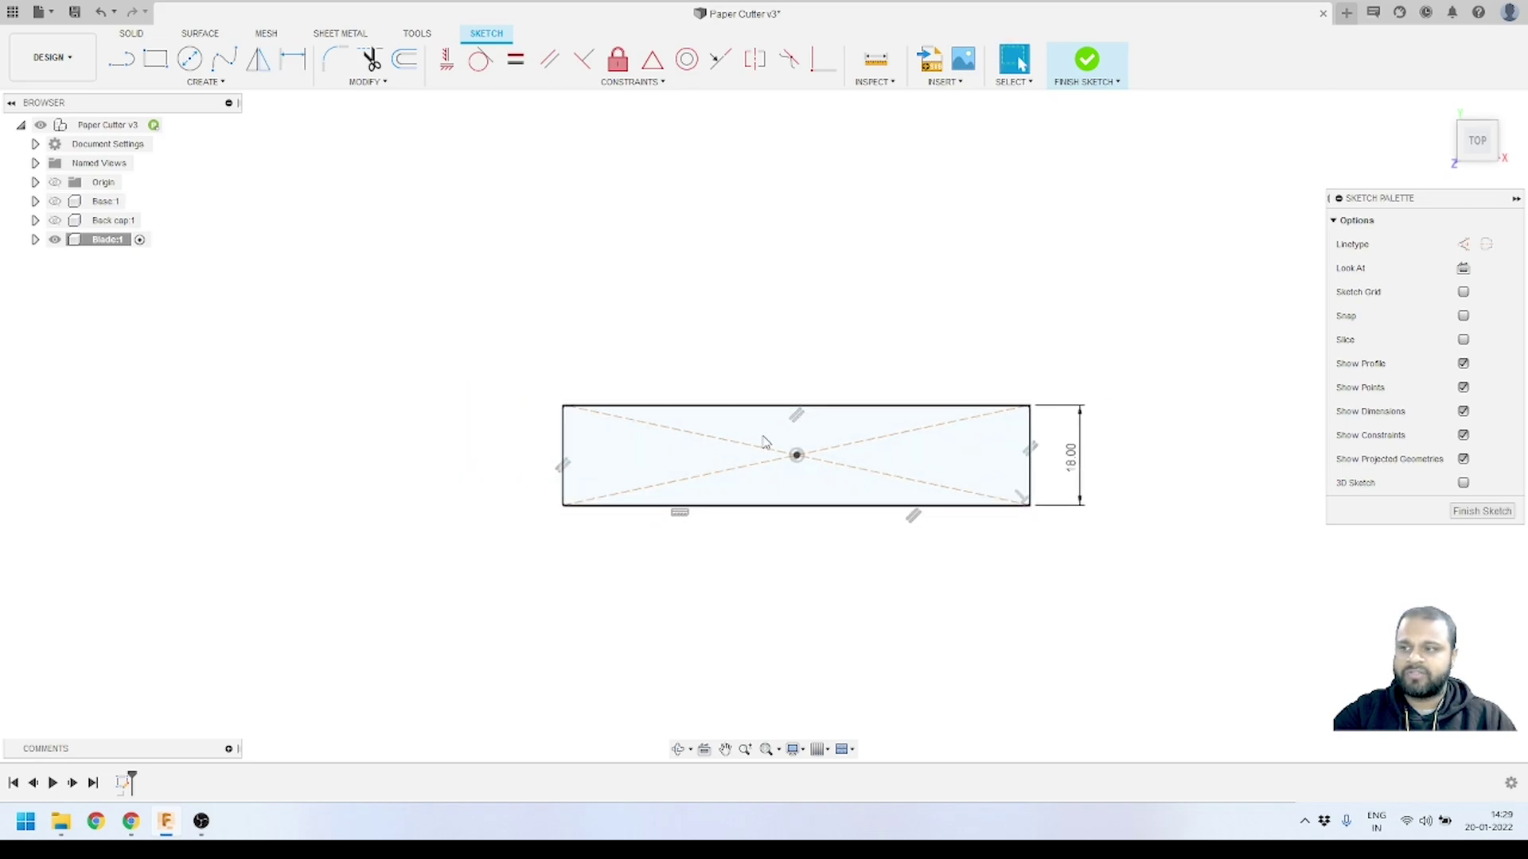
{"action": "scroll", "coordinate": [889, 443], "scroll_direction": "up", "scroll_amount": 1}
{"action": "scroll", "coordinate": [890, 443], "scroll_direction": "up", "scroll_amount": 1}
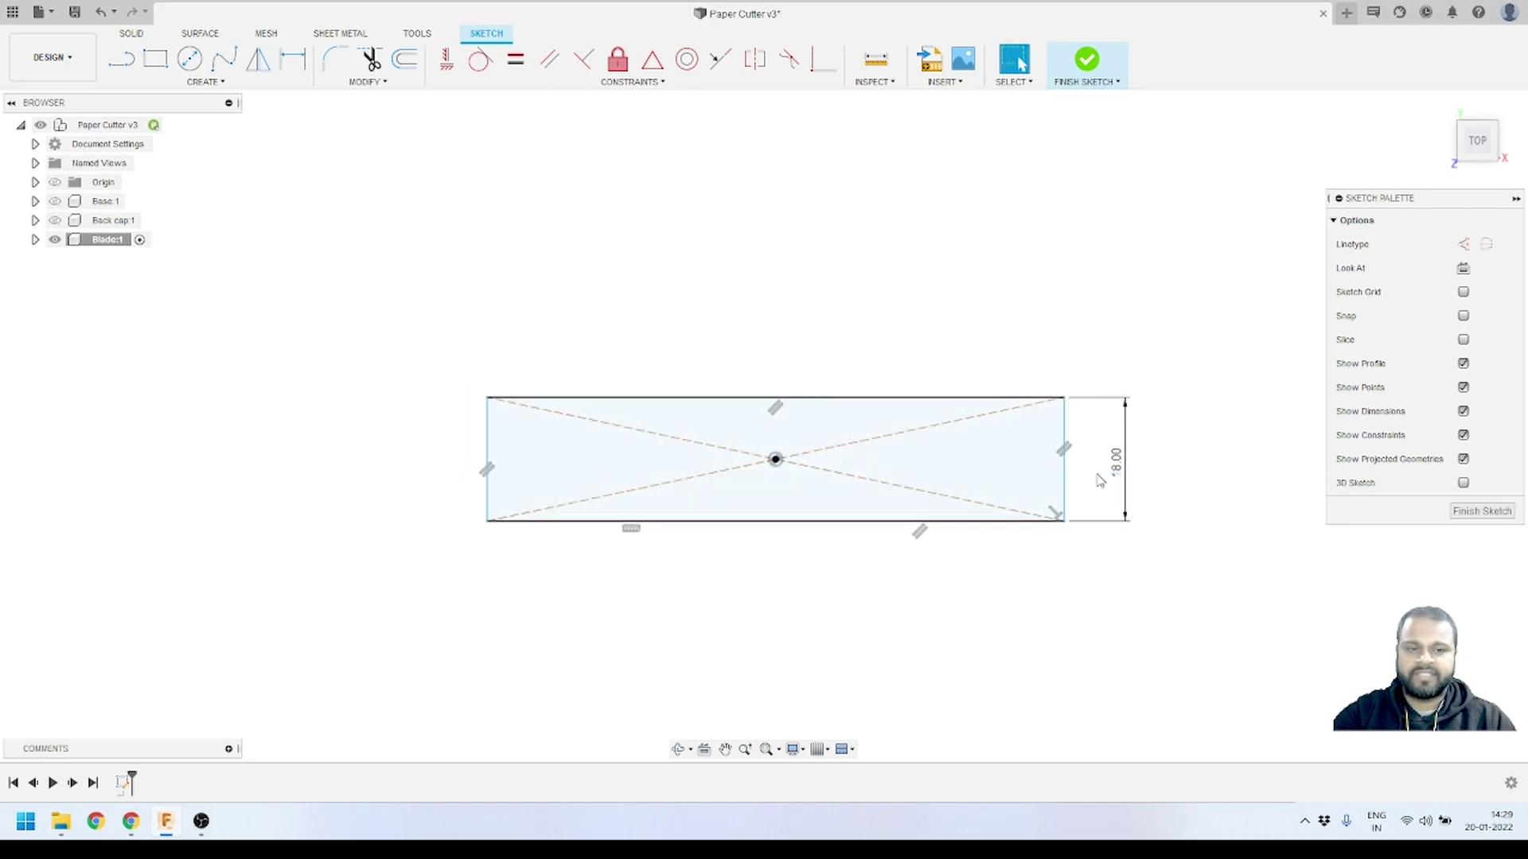
{"action": "scroll", "coordinate": [774, 477], "scroll_direction": "up", "scroll_amount": 1}
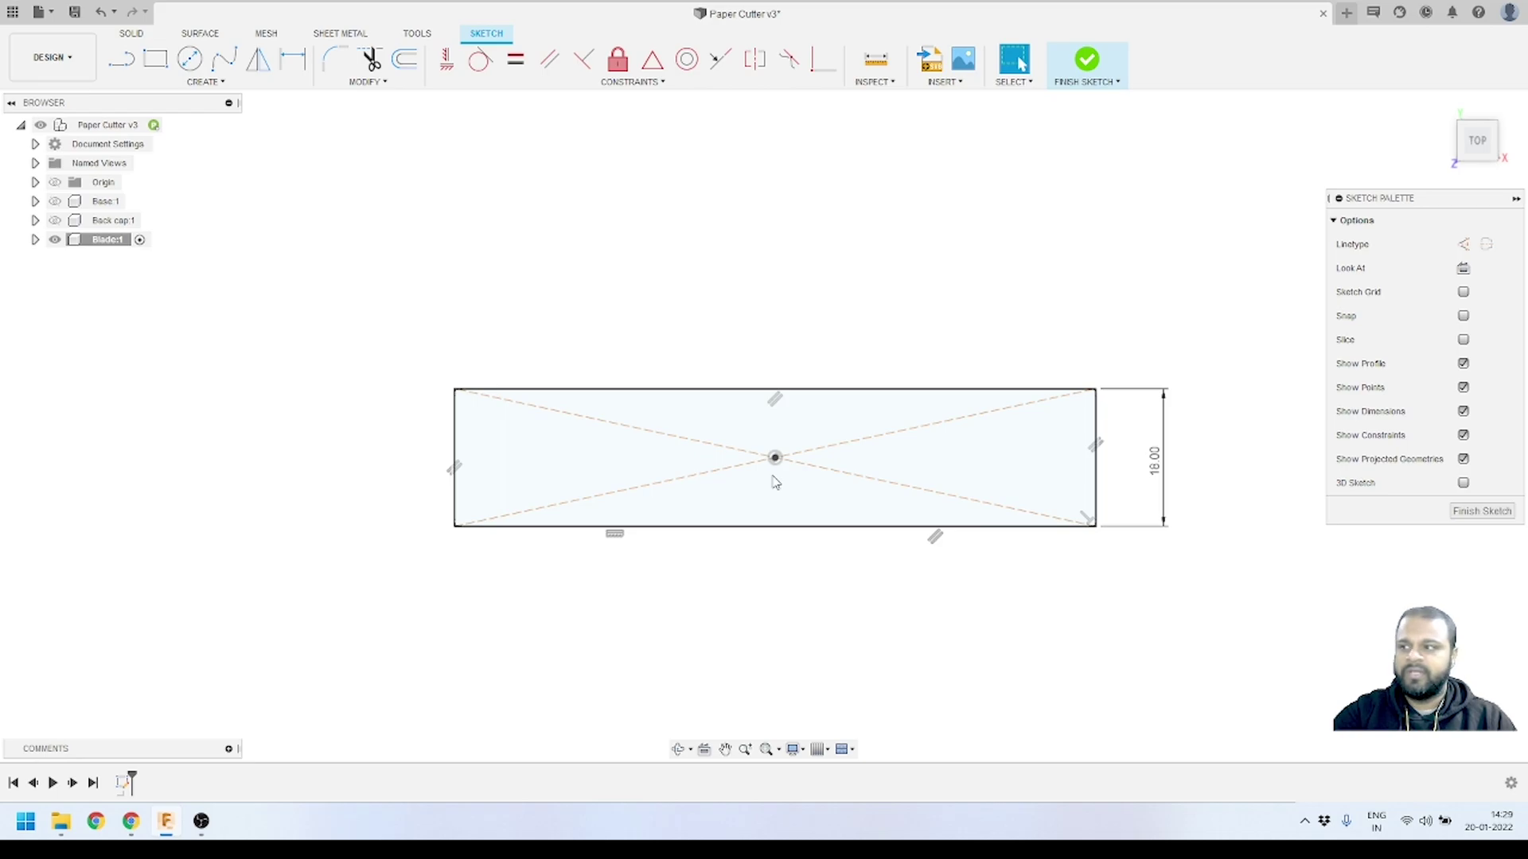
{"action": "left_click_drag", "start_coordinate": [457, 456], "coordinate": [388, 442]}
{"action": "scroll", "coordinate": [959, 370], "scroll_direction": "down", "scroll_amount": 2}
{"action": "left_click", "coordinate": [865, 353]}
{"action": "scroll", "coordinate": [819, 366], "scroll_direction": "up", "scroll_amount": 1}
{"action": "scroll", "coordinate": [894, 425], "scroll_direction": "down", "scroll_amount": 1}
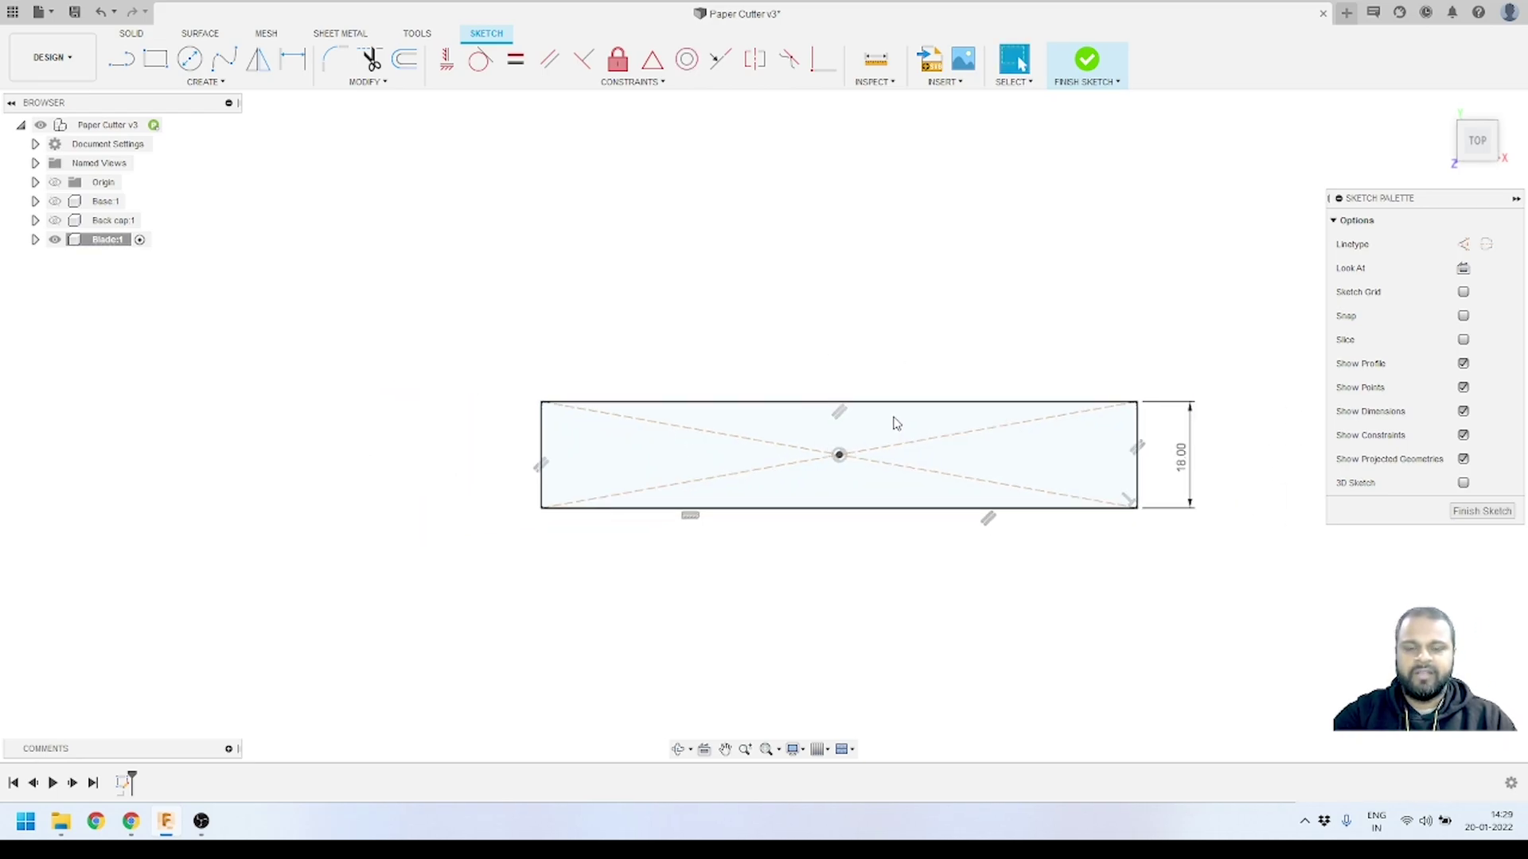
{"action": "scroll", "coordinate": [874, 483], "scroll_direction": "up", "scroll_amount": 1}
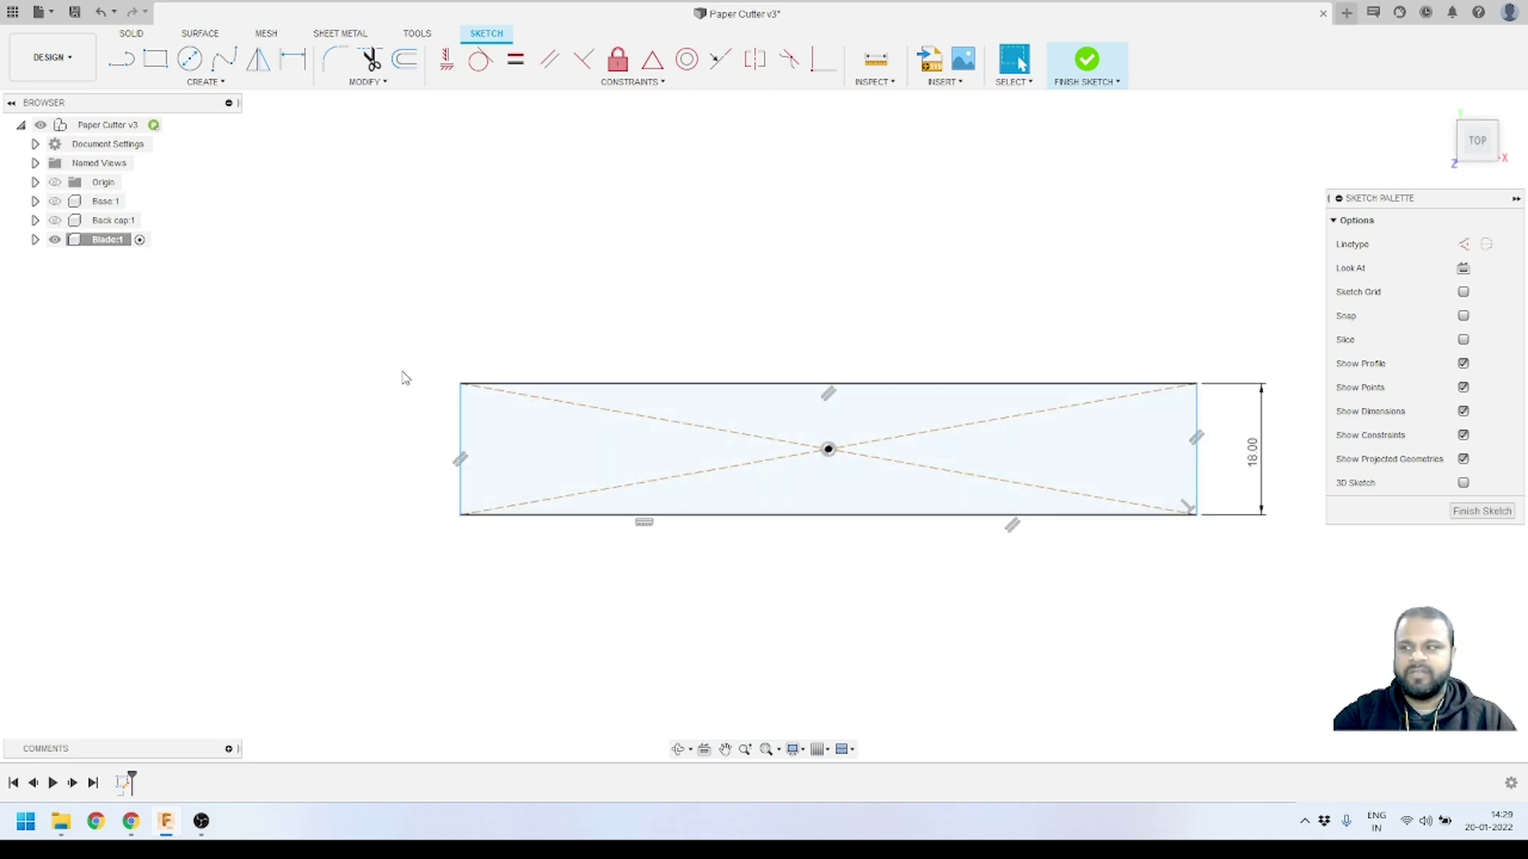
- Draw two slanted lines from the rectangle's bottom edge to its top edge
{"action": "left_click", "coordinate": [123, 60]}
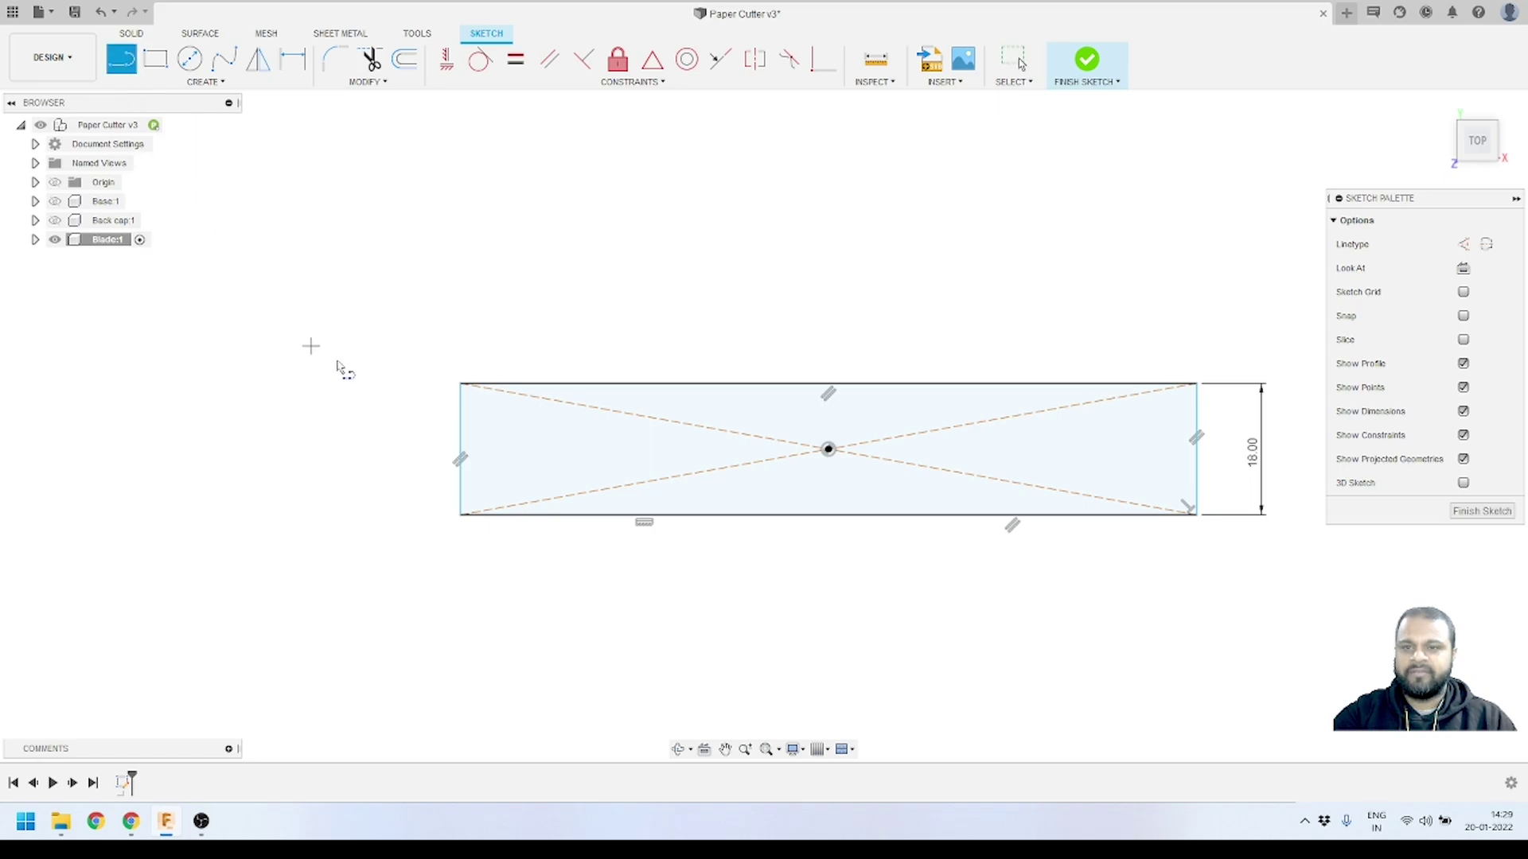
{"action": "left_click", "coordinate": [461, 515]}
{"action": "left_click", "coordinate": [565, 385]}
{"action": "key", "text": "Escape"}
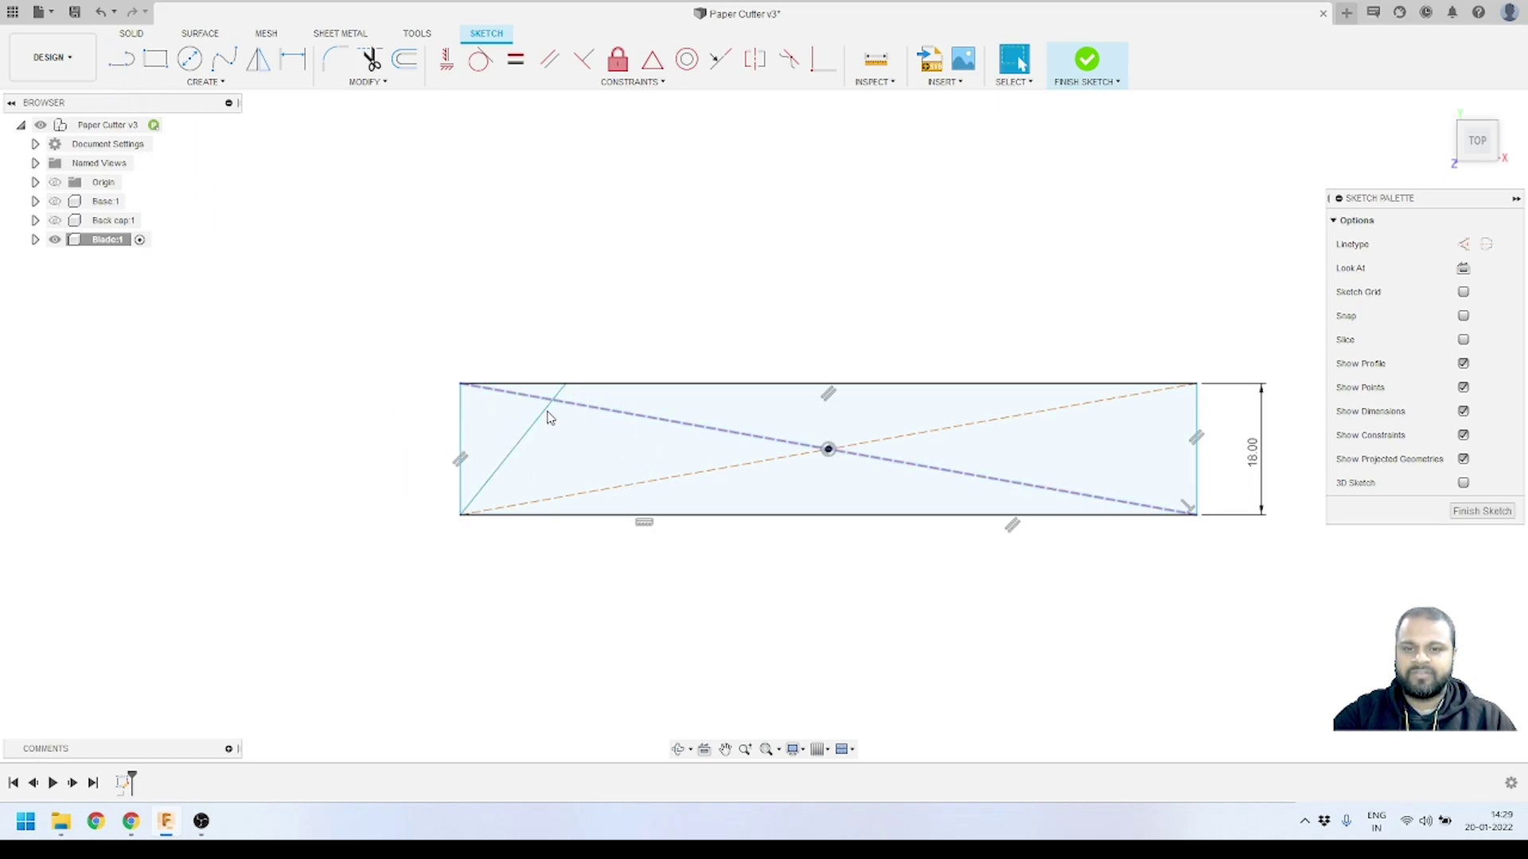
{"action": "key", "text": "l"}
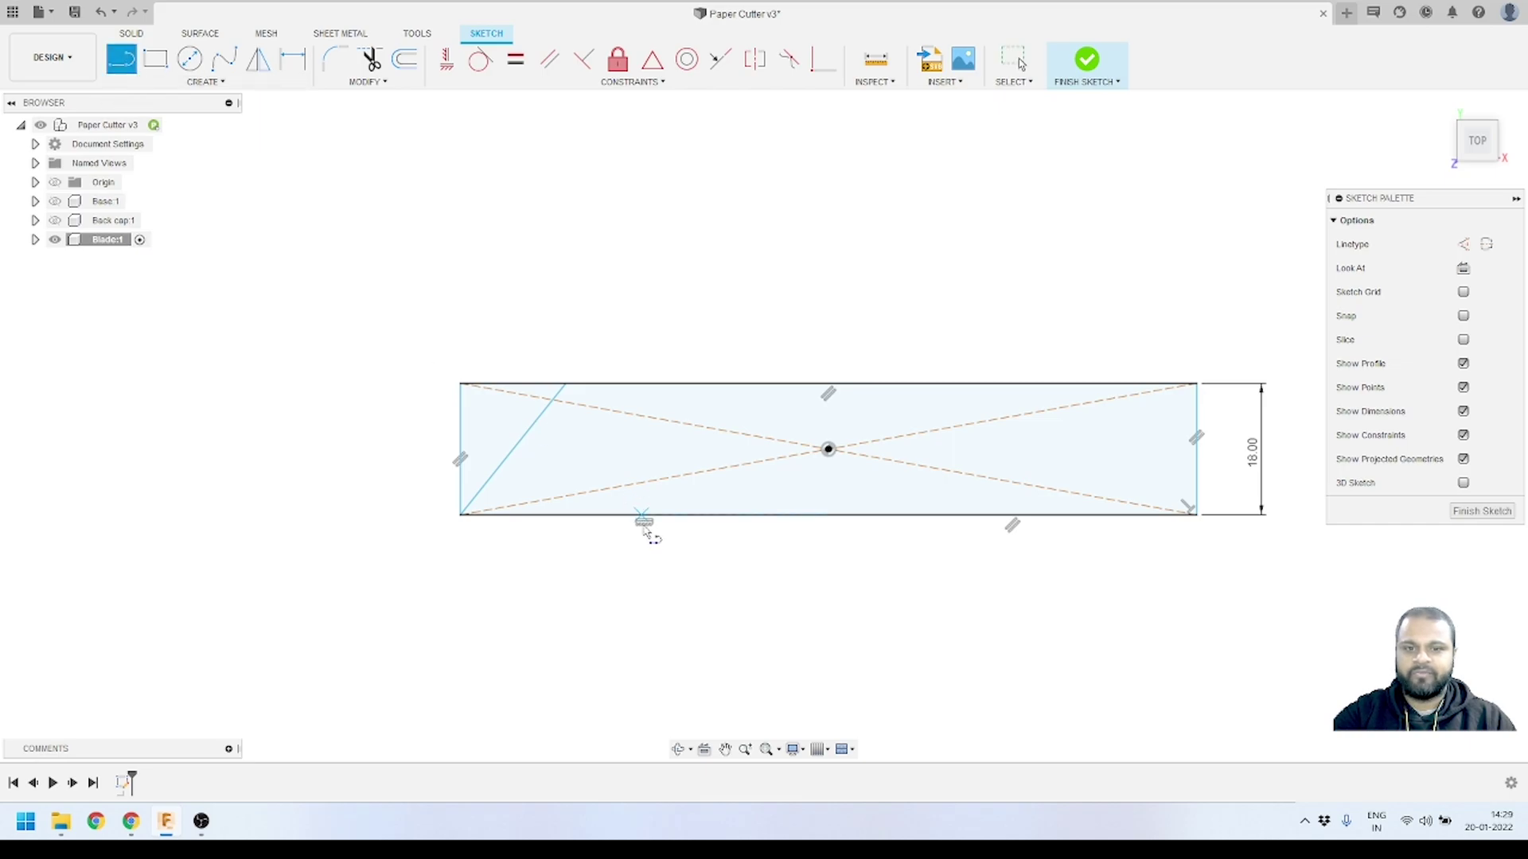
{"action": "left_click", "coordinate": [674, 516]}
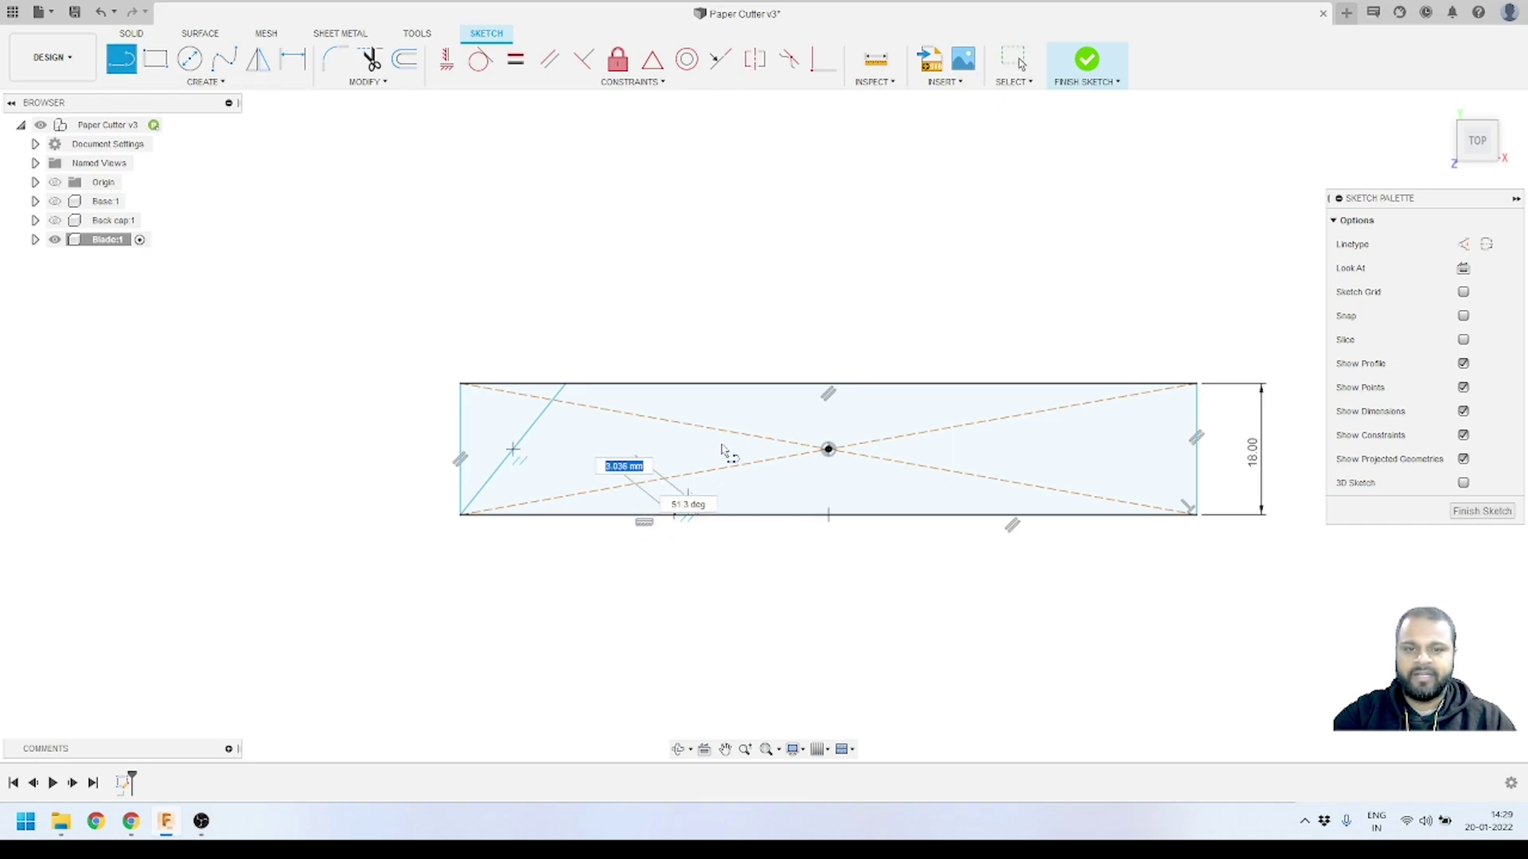
{"action": "left_click", "coordinate": [763, 385]}
{"action": "key", "text": "Escape"}
- Dimension the second line's bottom end 30 mm from the lower-left corner
{"action": "left_click", "coordinate": [293, 60]}
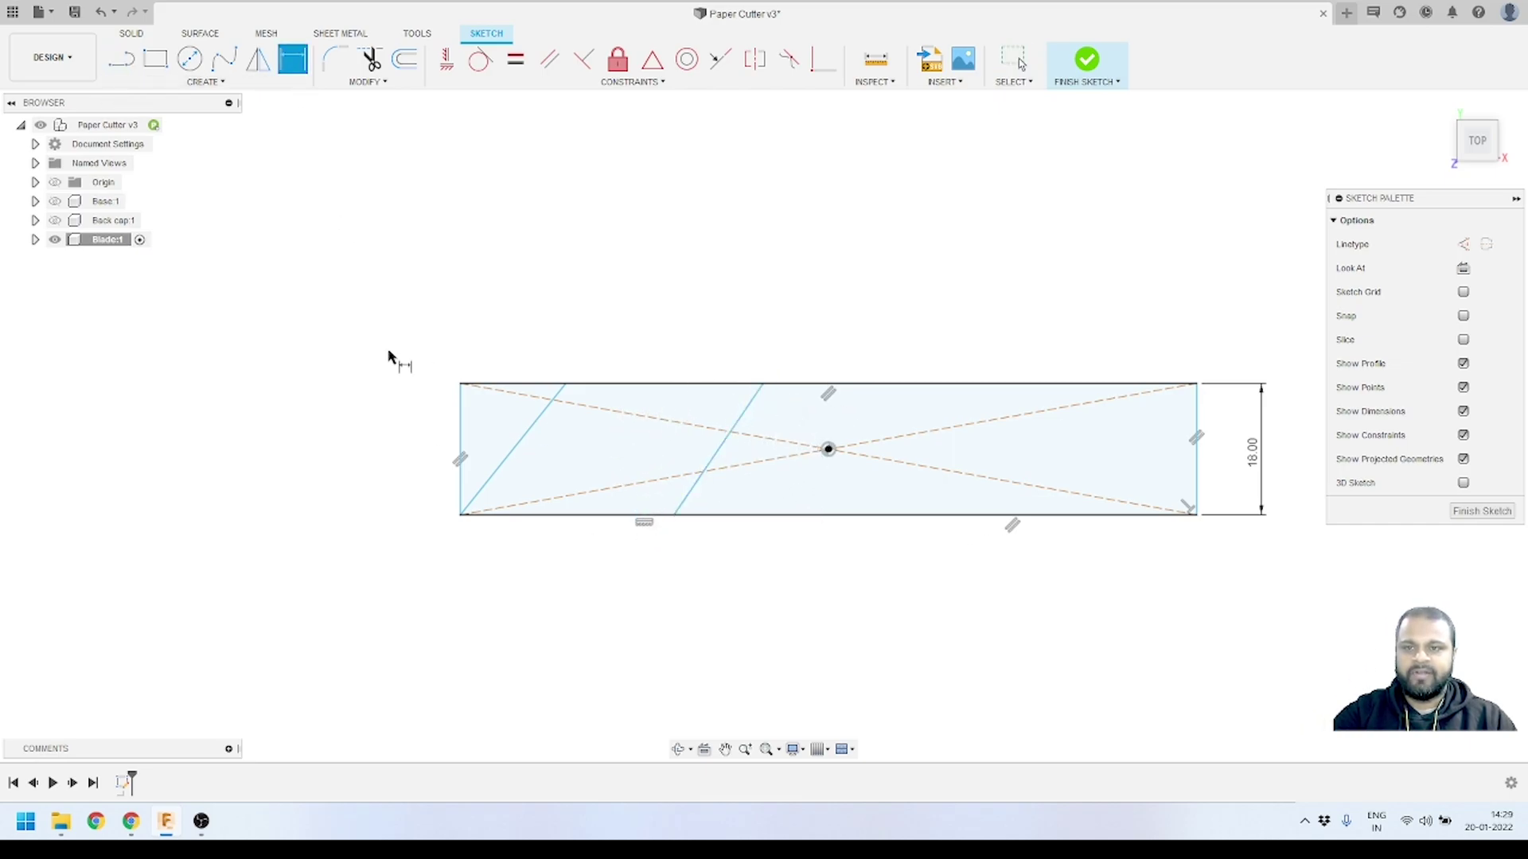
{"action": "left_click", "coordinate": [460, 514]}
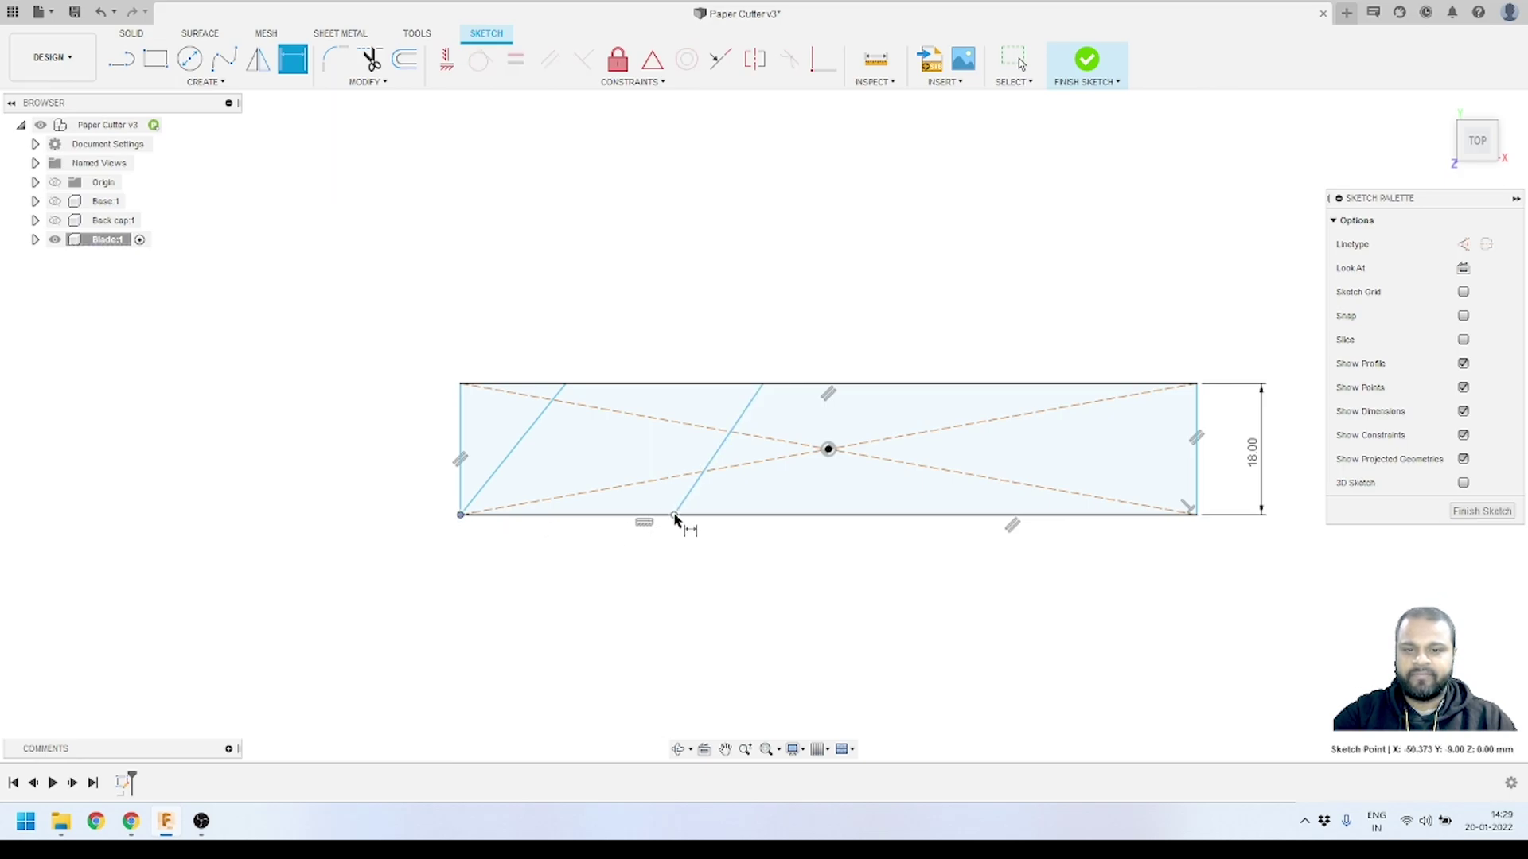
{"action": "left_click", "coordinate": [676, 516]}
{"action": "left_click", "coordinate": [585, 579]}
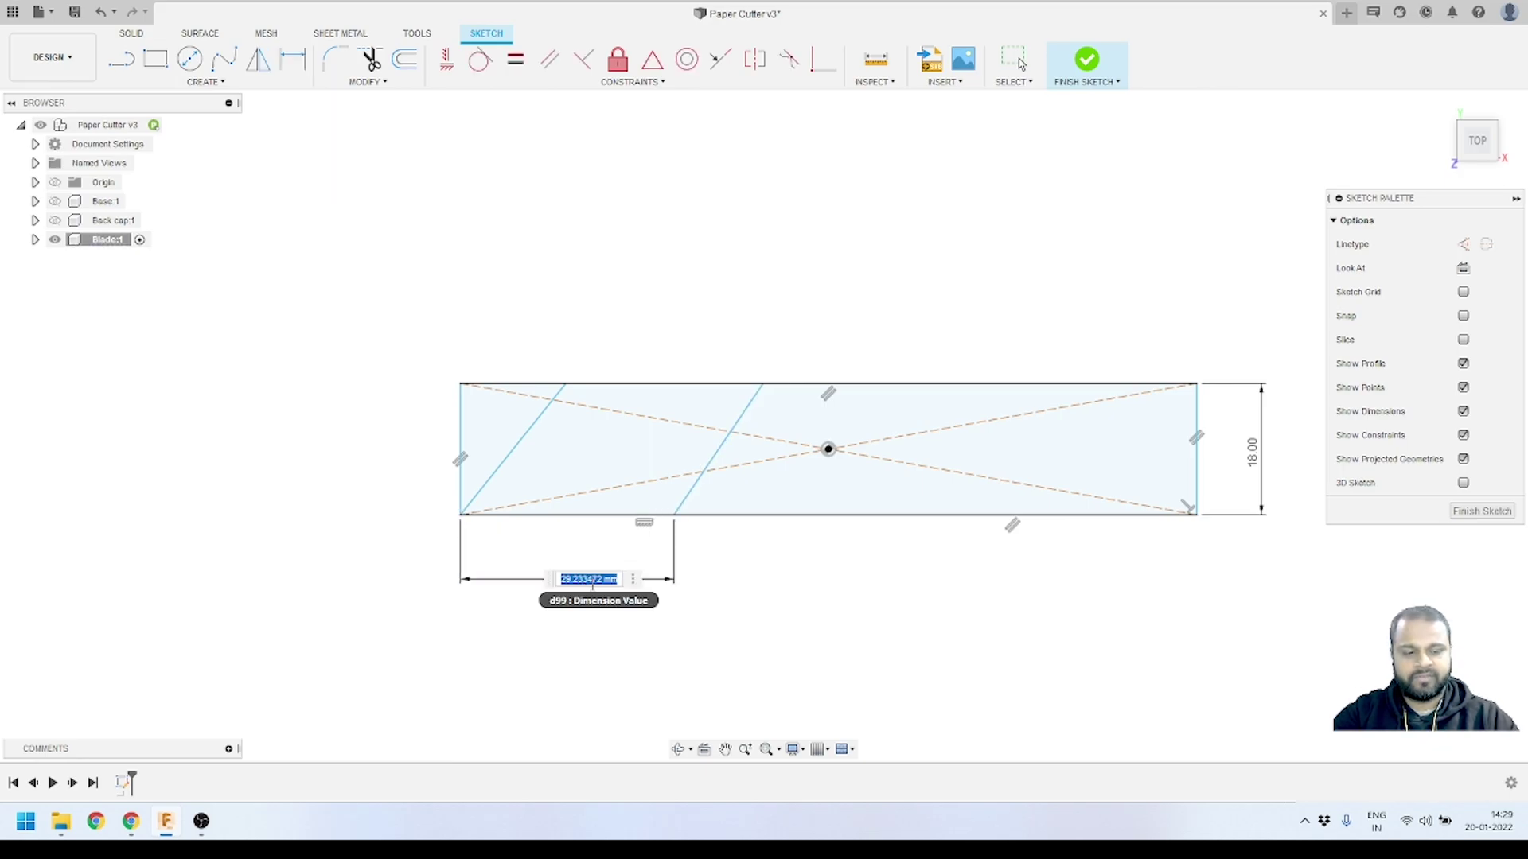
{"action": "type", "text": "30"}
{"action": "key", "text": "Return"}
{"action": "key", "text": "Escape"}
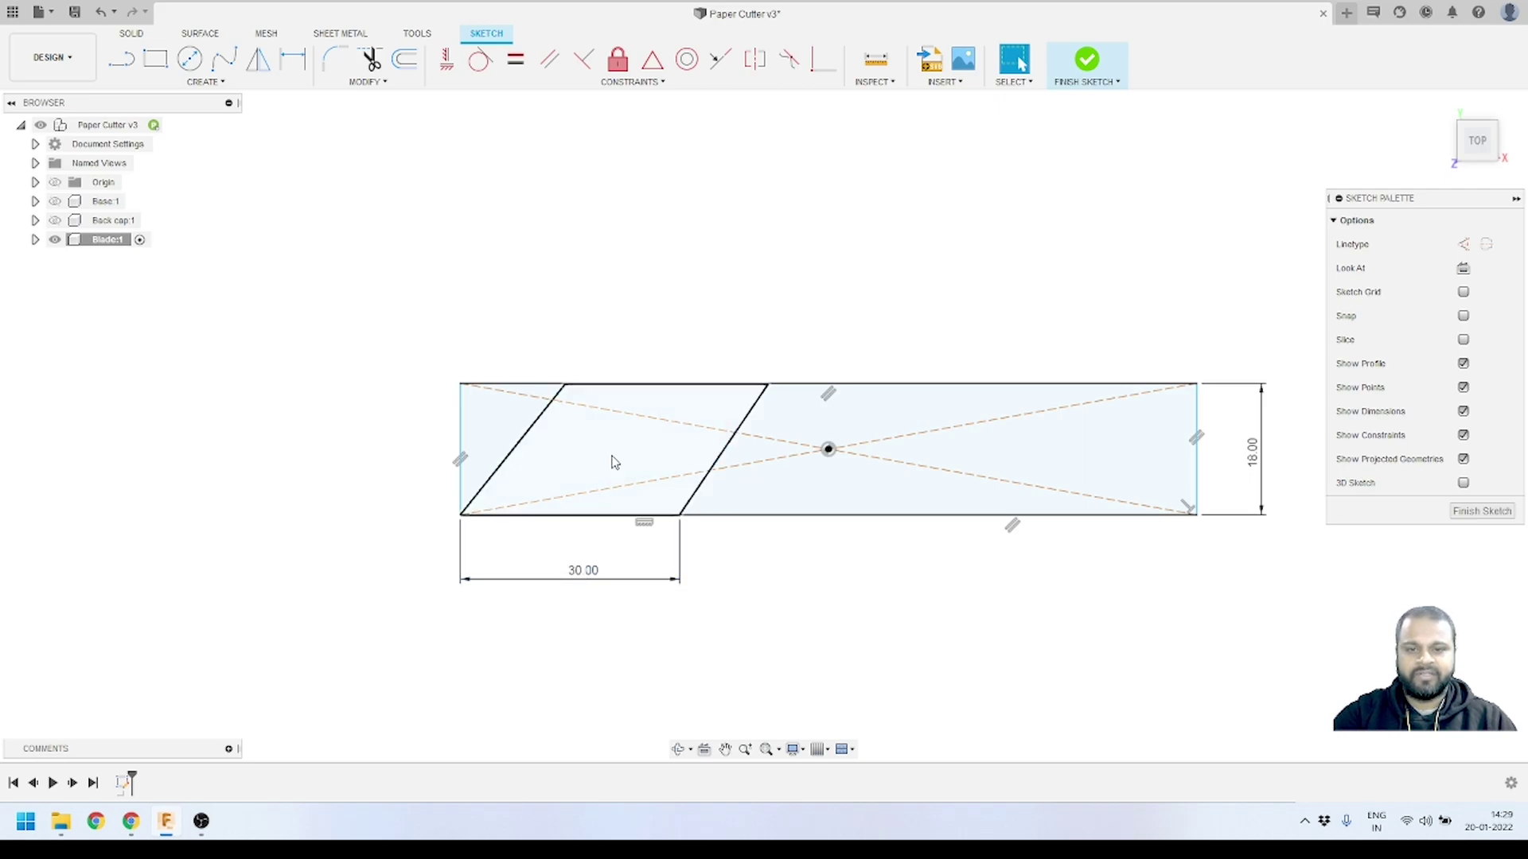
- Set the second line at 60° to the rectangle's bottom edge
{"action": "left_click", "coordinate": [292, 59]}
{"action": "left_click", "coordinate": [700, 495]}
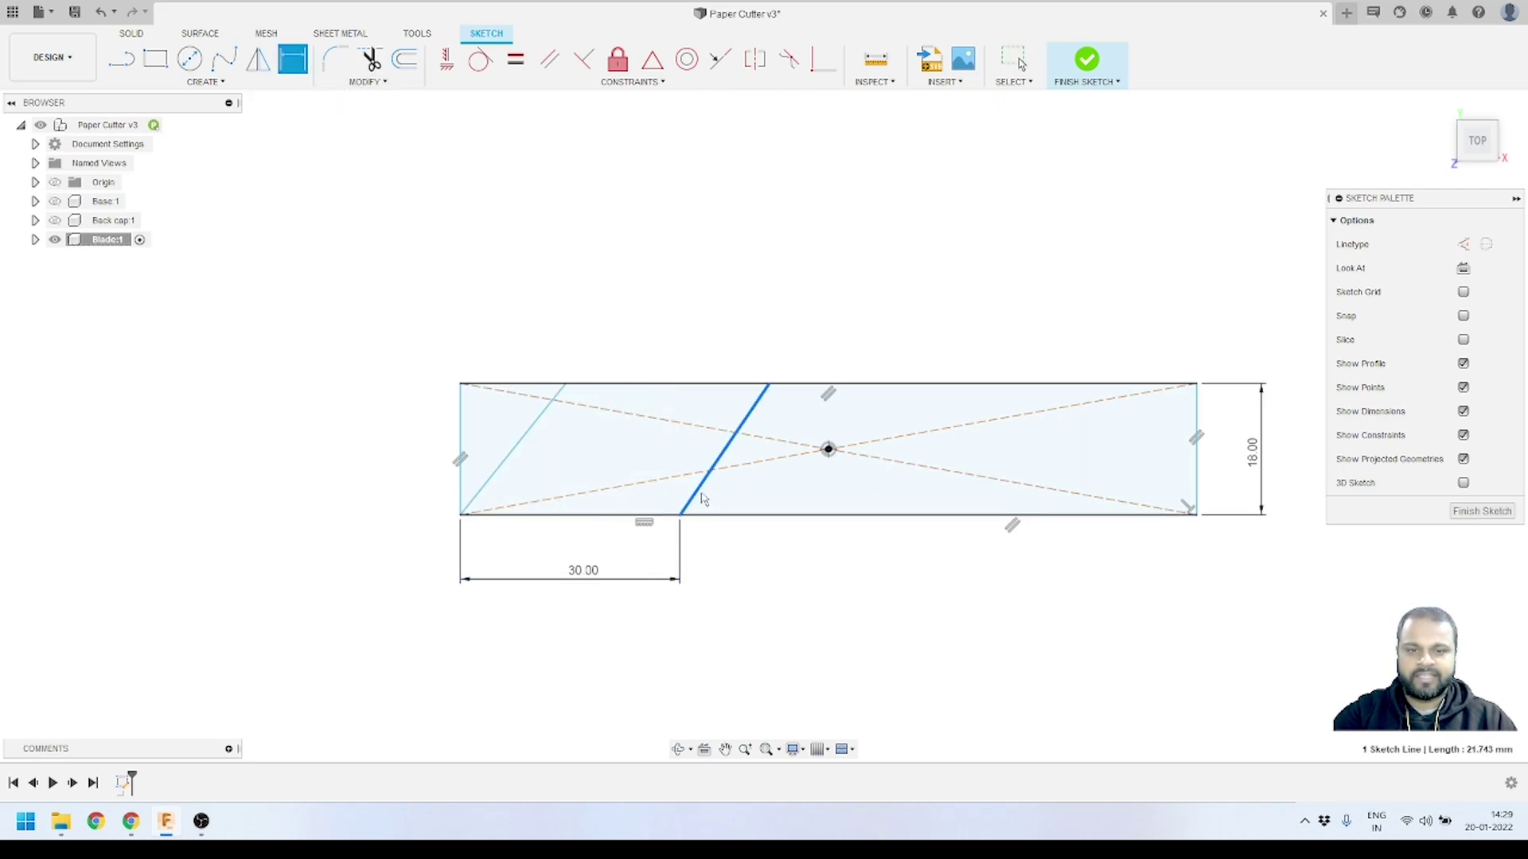
{"action": "left_click", "coordinate": [748, 516]}
{"action": "left_click", "coordinate": [751, 491]}
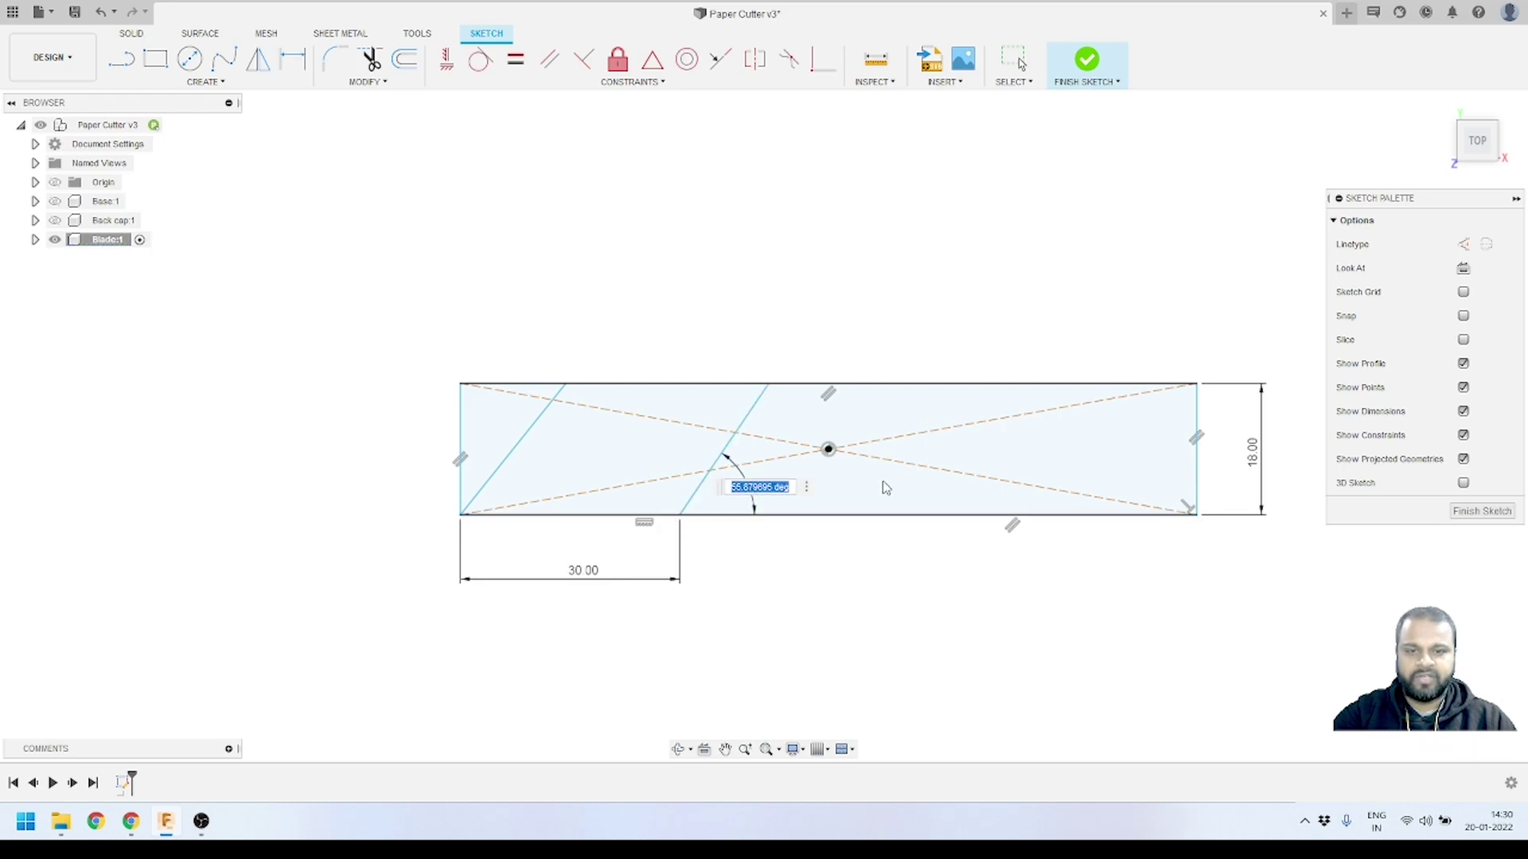
{"action": "type", "text": "60"}
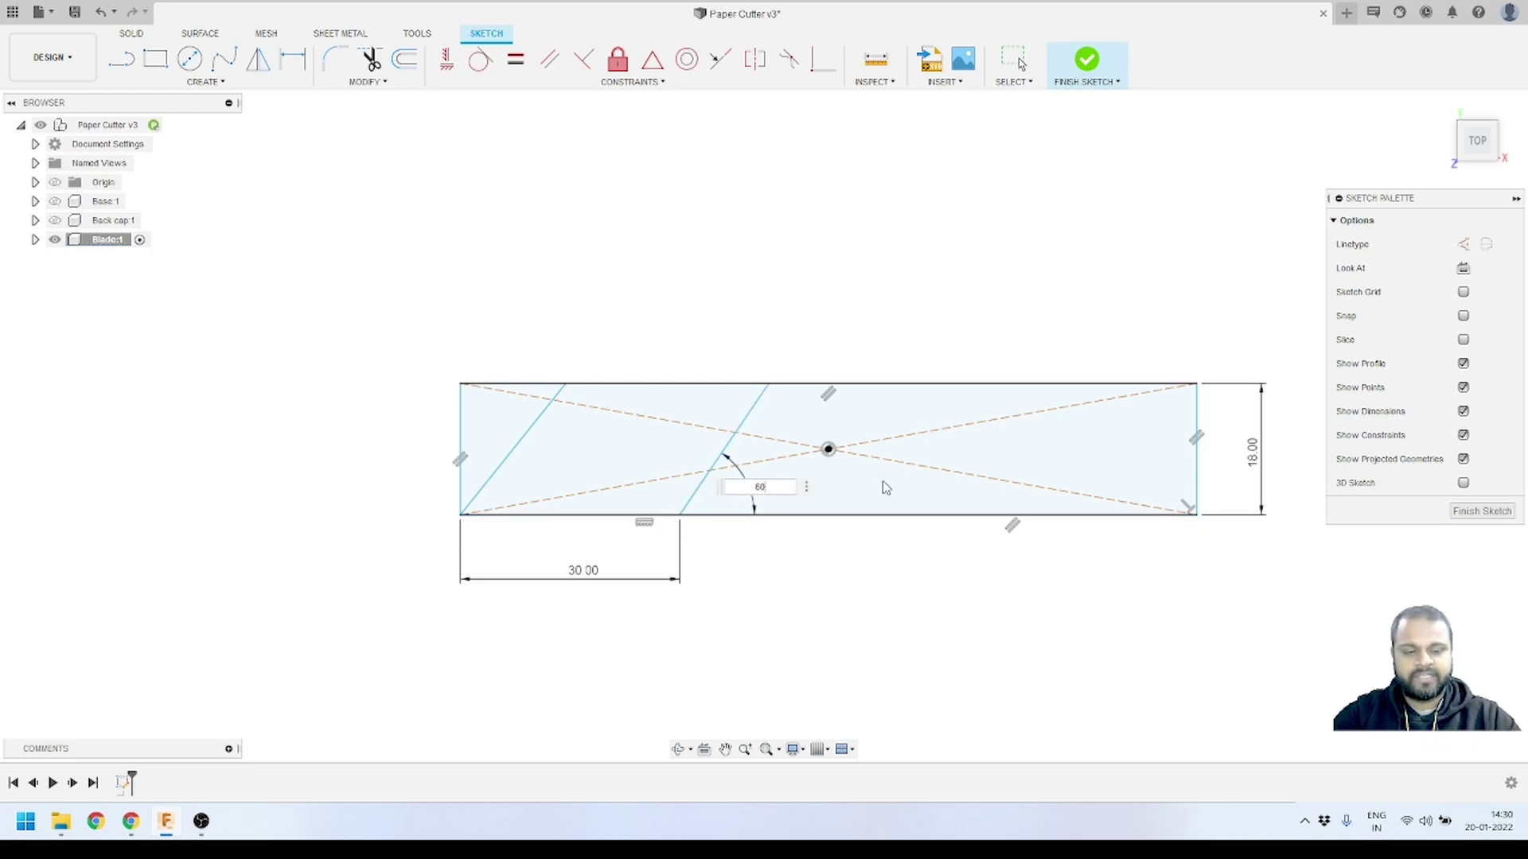
{"action": "key", "text": "Return"}
{"action": "key", "text": "Escape"}
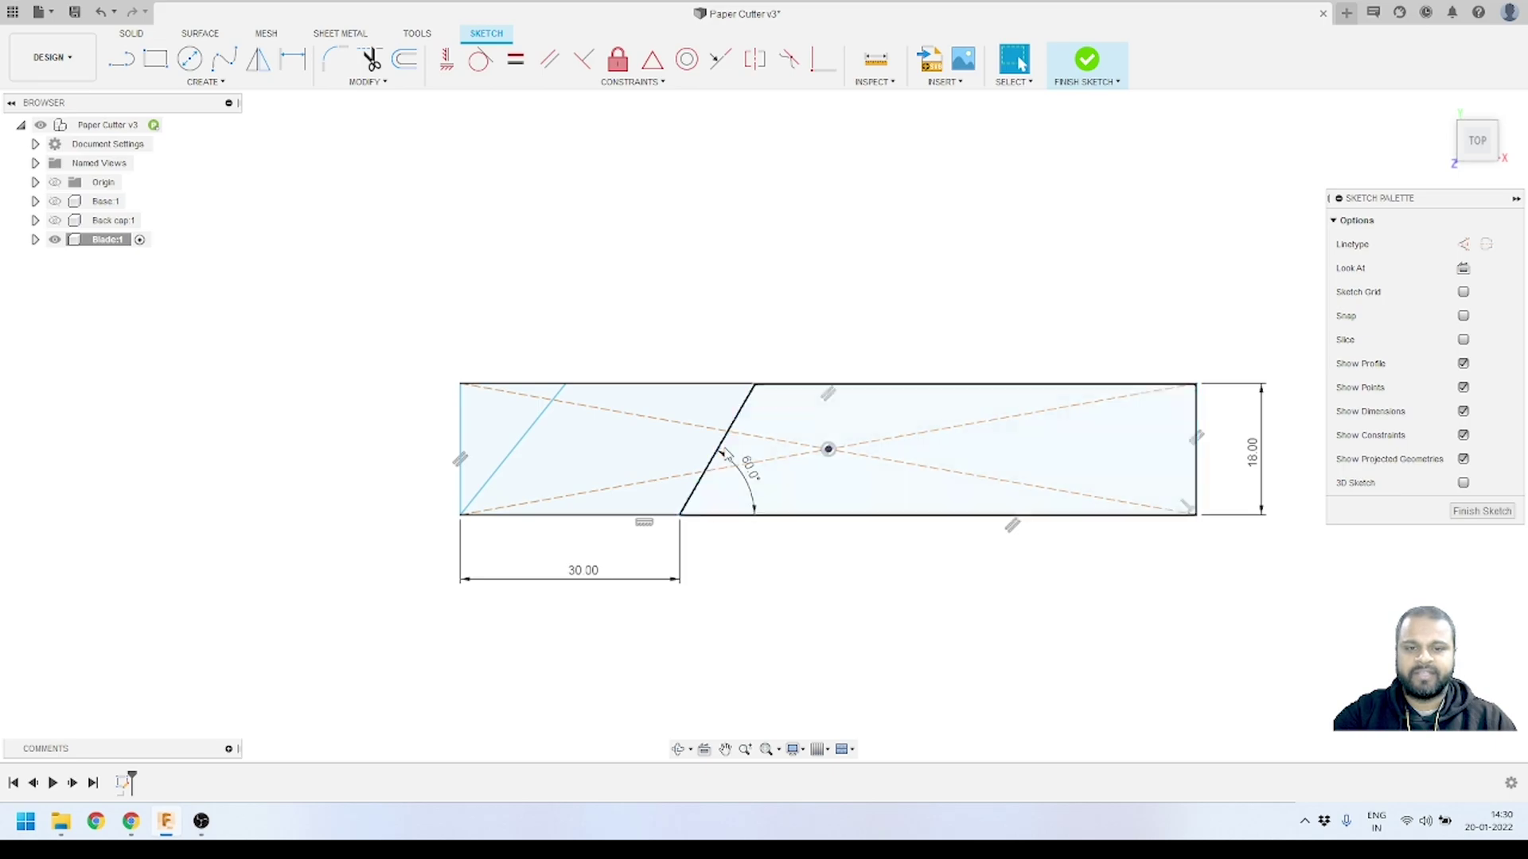
{"action": "left_click", "coordinate": [749, 402]}
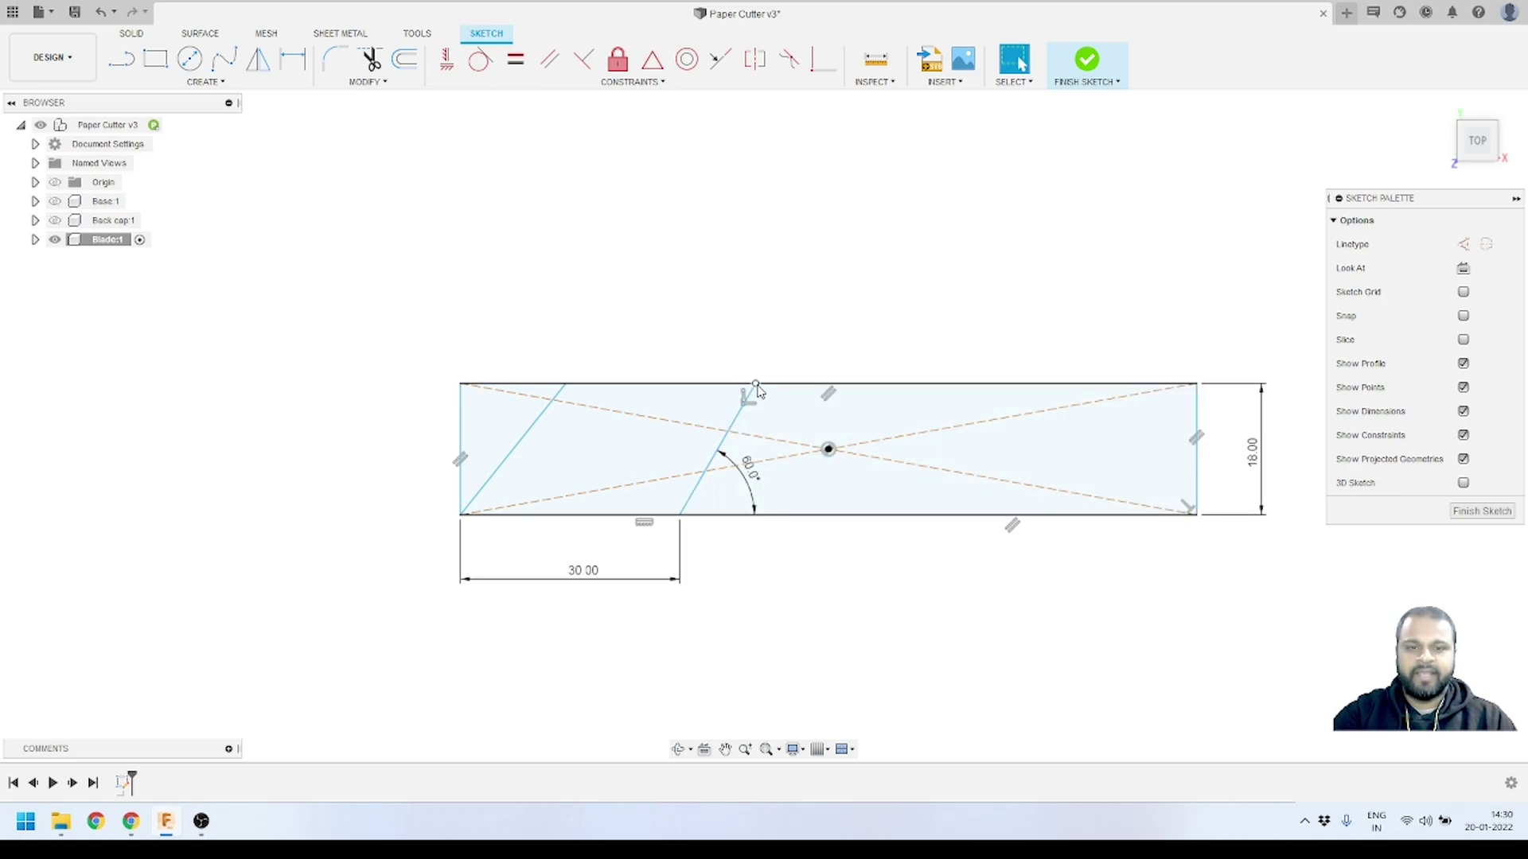
- Drag the 60° line's top end to test it, then select both slanted score lines
{"action": "mouse_move", "coordinate": [754, 388]}
{"action": "left_mouse_down"}
{"action": "mouse_move", "coordinate": [709, 394]}
{"action": "mouse_move", "coordinate": [732, 389]}
{"action": "left_mouse_up"}
{"action": "scroll", "coordinate": [708, 407], "scroll_direction": "down", "scroll_amount": 2}
{"action": "scroll", "coordinate": [892, 419], "scroll_direction": "up", "scroll_amount": 2}
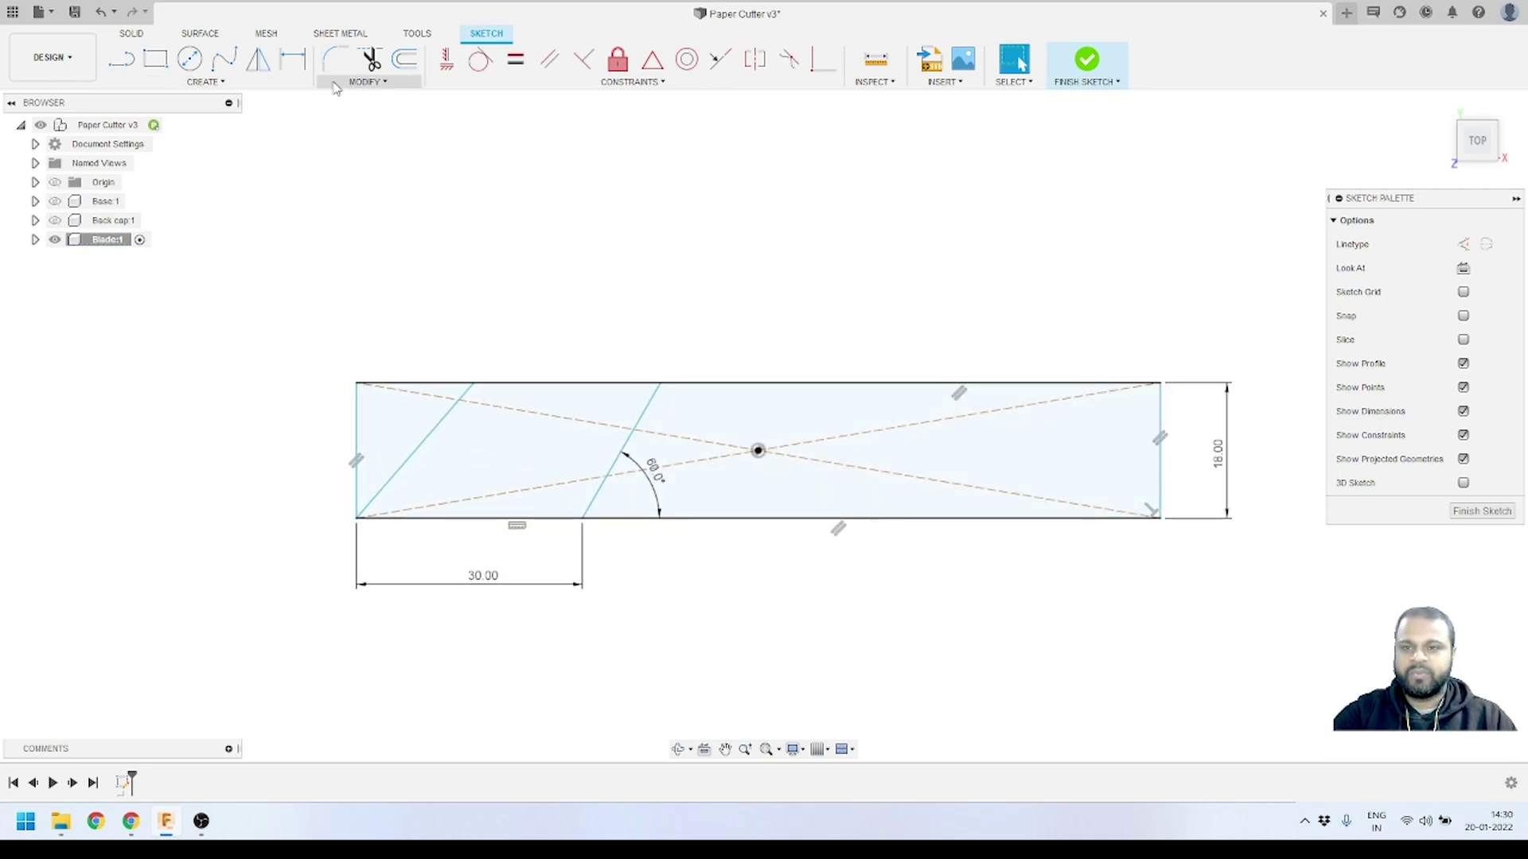
{"action": "scroll", "coordinate": [621, 470], "scroll_direction": "up", "scroll_amount": 2}
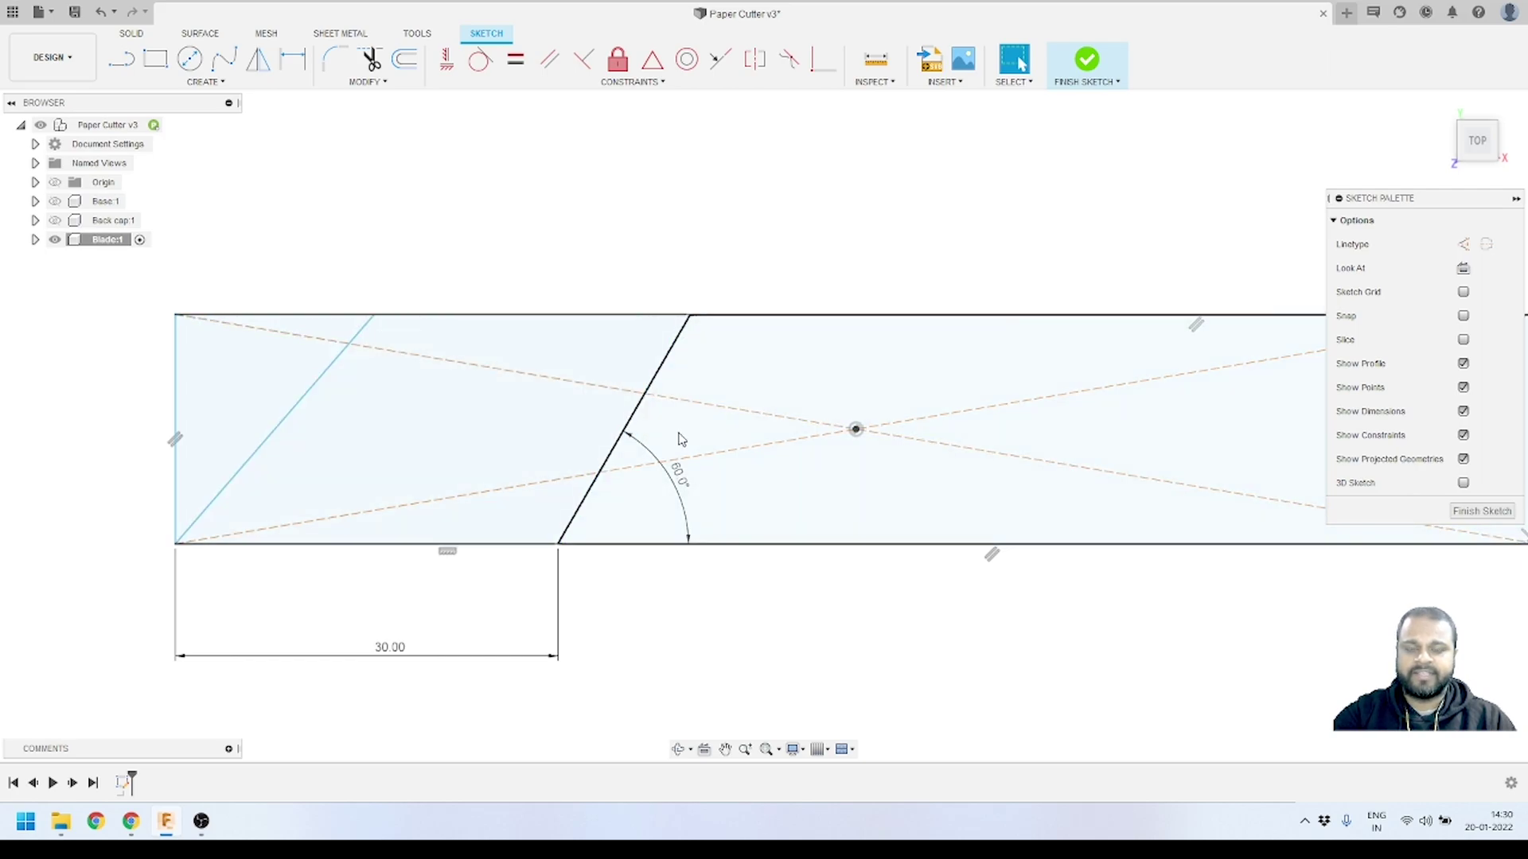
{"action": "scroll", "coordinate": [829, 442], "scroll_direction": "down", "scroll_amount": 2}
{"action": "scroll", "coordinate": [629, 401], "scroll_direction": "up", "scroll_amount": 3}
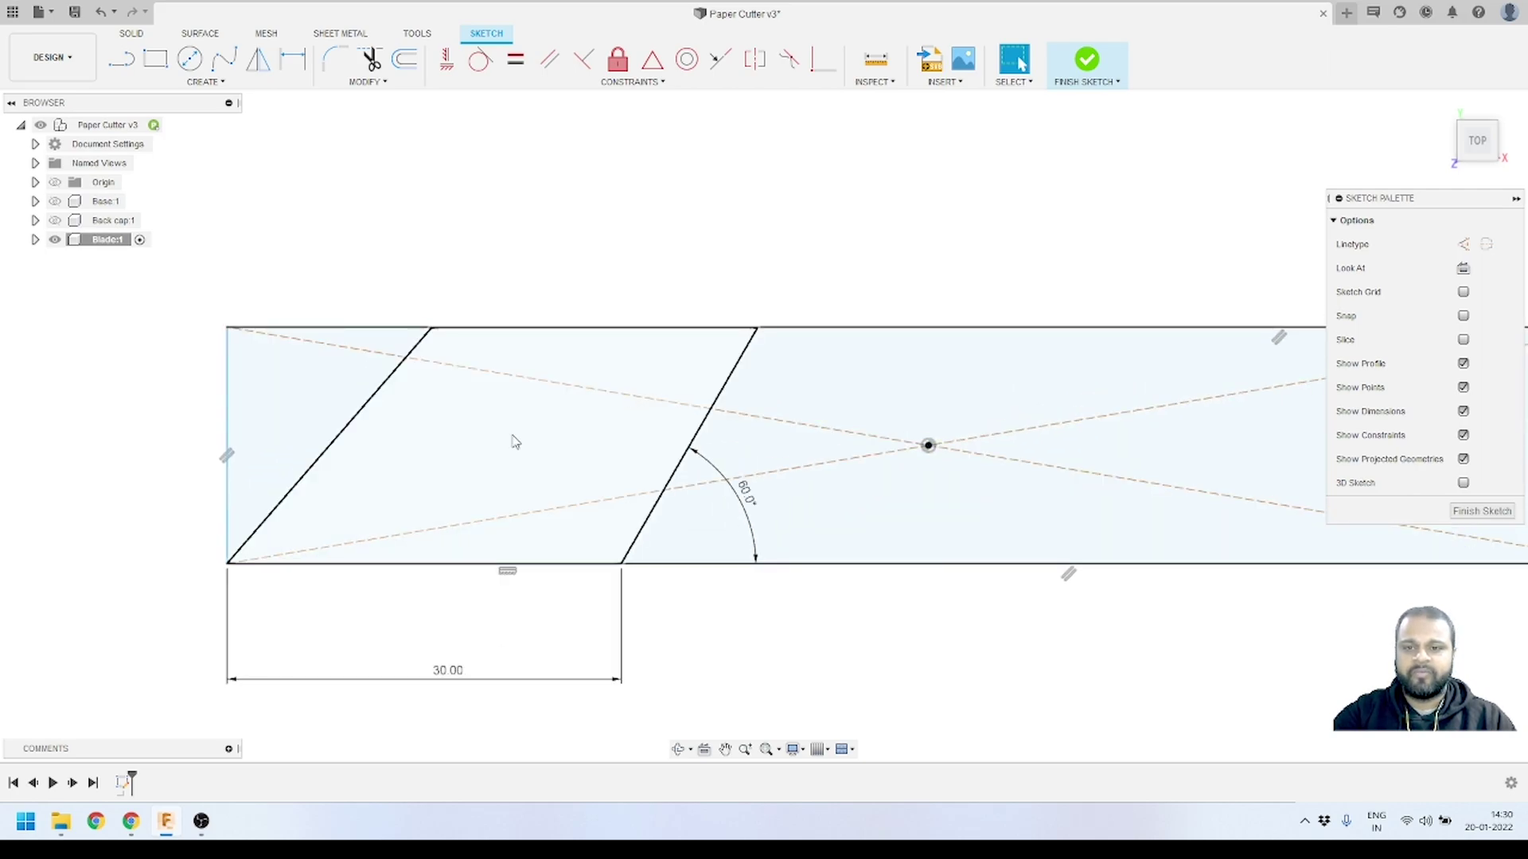
{"action": "left_click", "coordinate": [667, 431]}
{"action": "left_click", "coordinate": [361, 400], "text": "shift"}
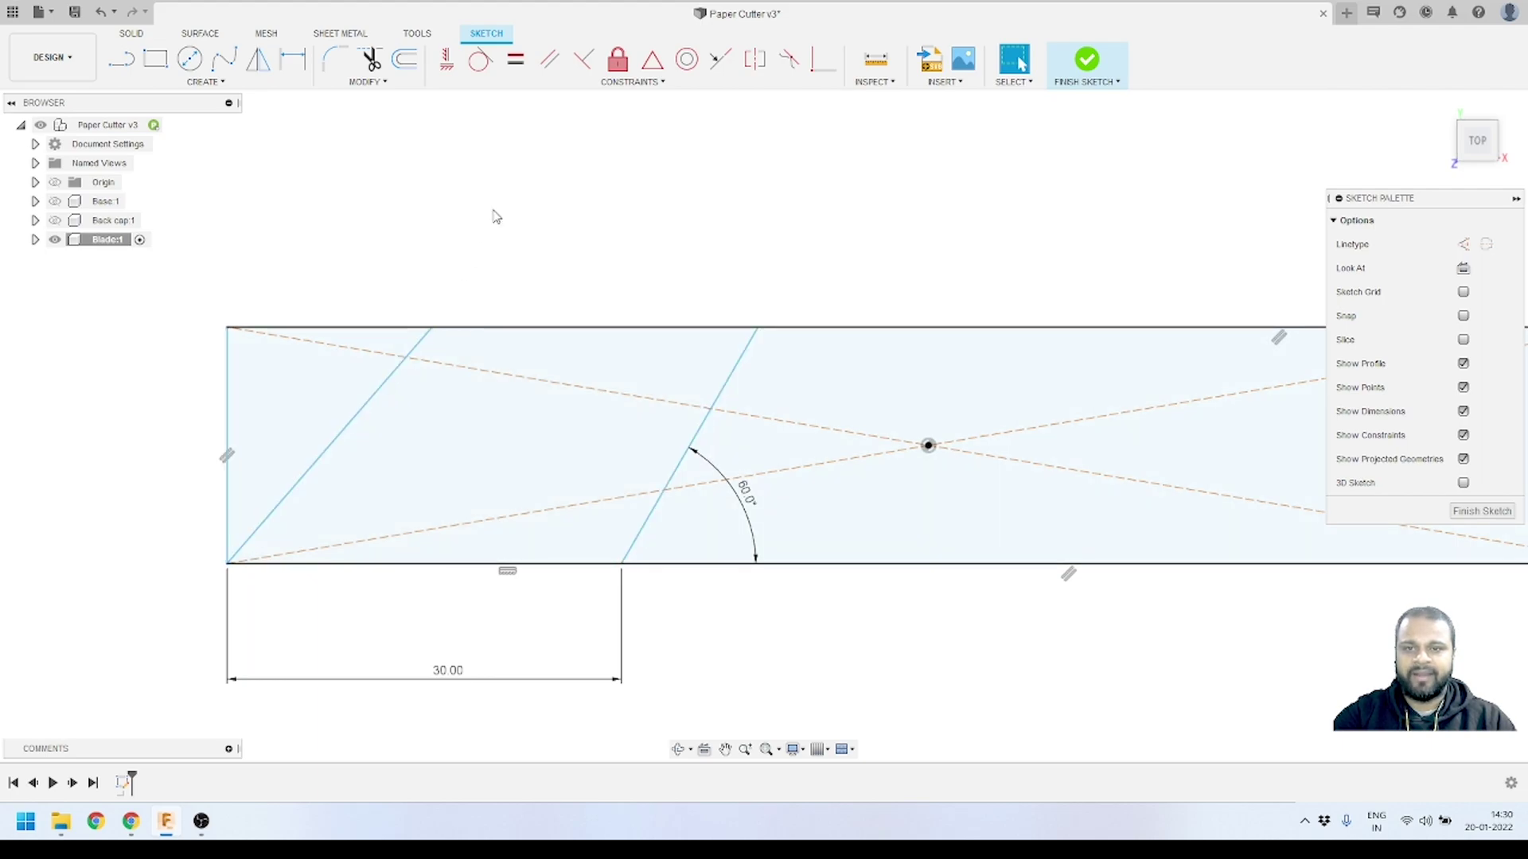
- Constrain the left slanted line parallel to the 60° line
{"action": "left_click", "coordinate": [550, 62]}
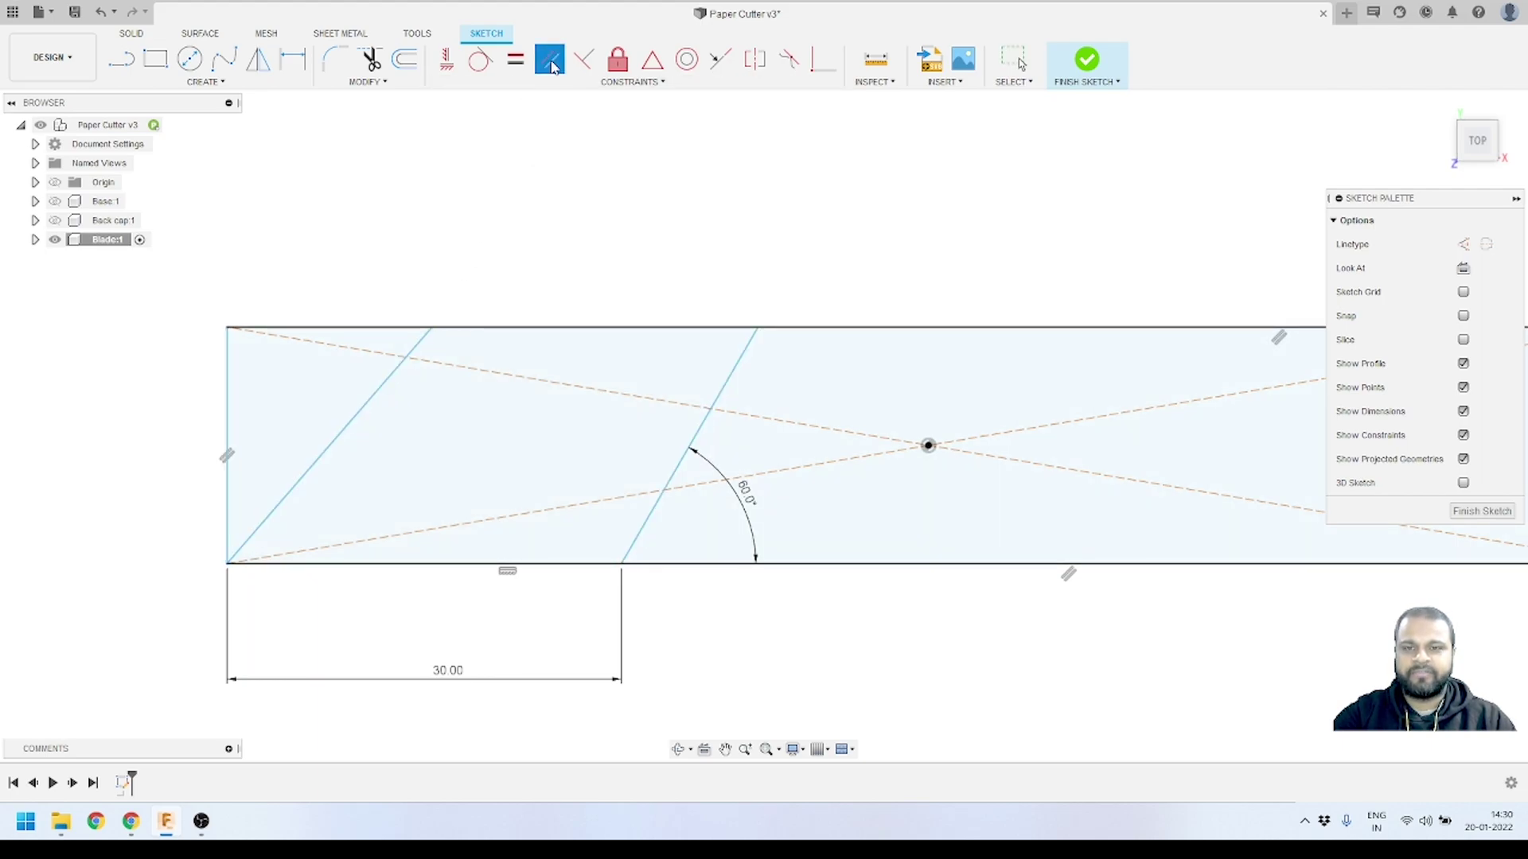
{"action": "left_click", "coordinate": [720, 382]}
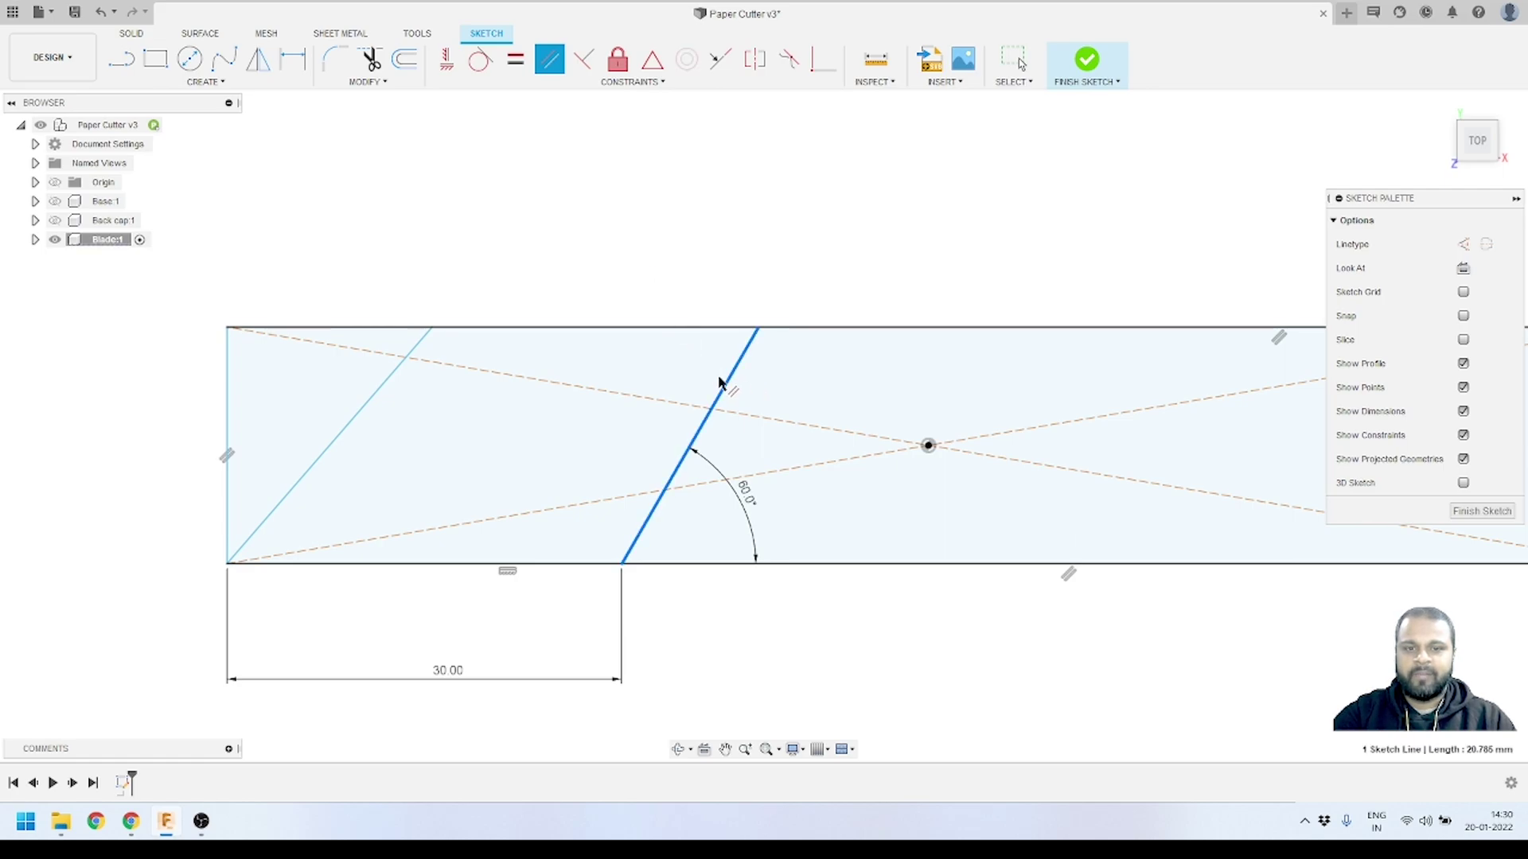
{"action": "left_click", "coordinate": [368, 399]}
{"action": "key", "text": "Escape"}
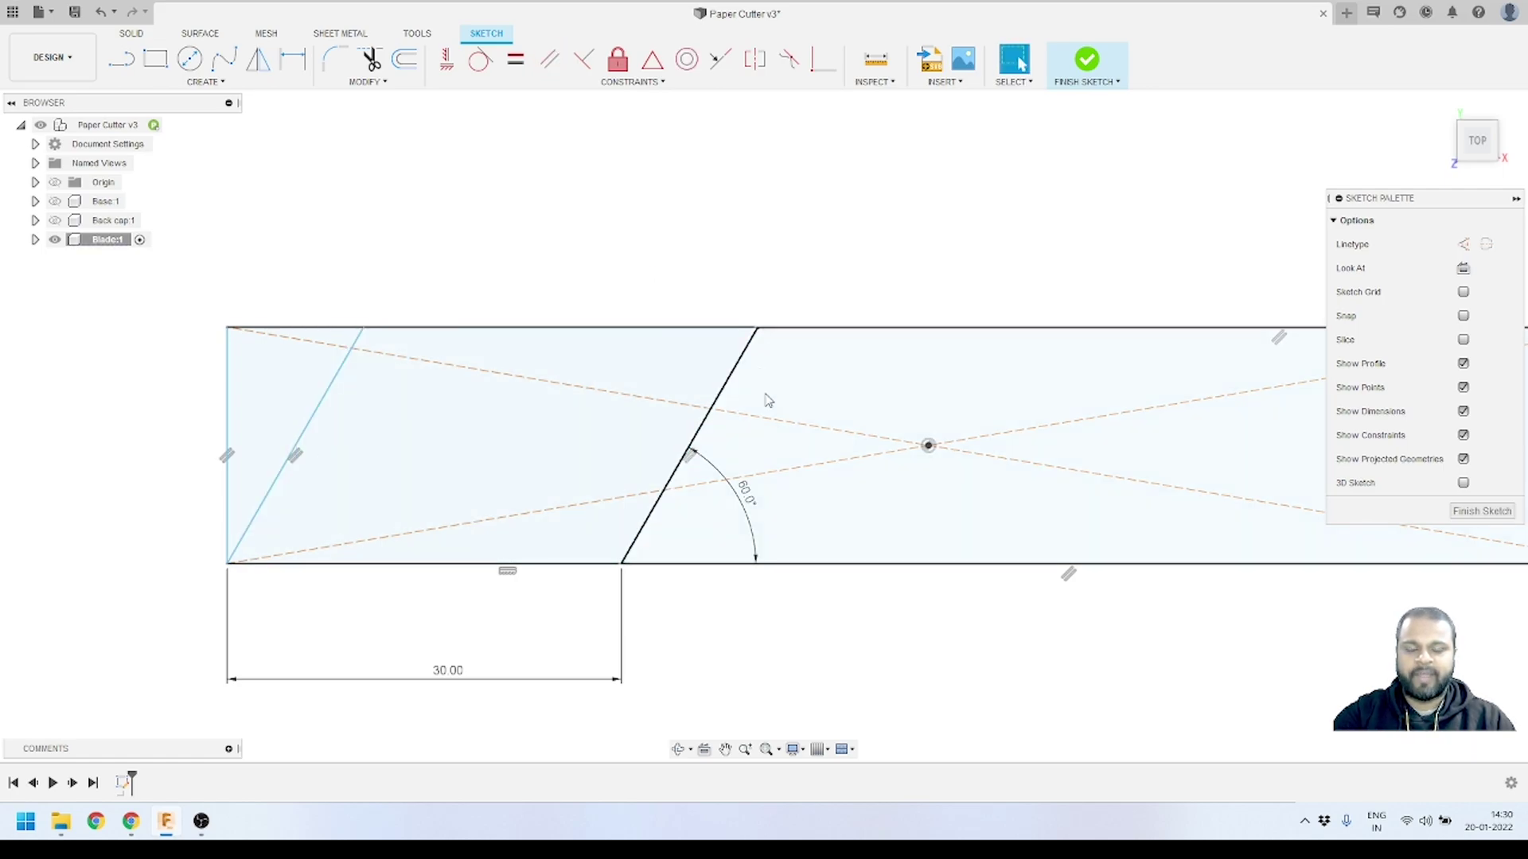
{"action": "scroll", "coordinate": [878, 341], "scroll_direction": "up", "scroll_amount": 1}
{"action": "left_click", "coordinate": [405, 58]}
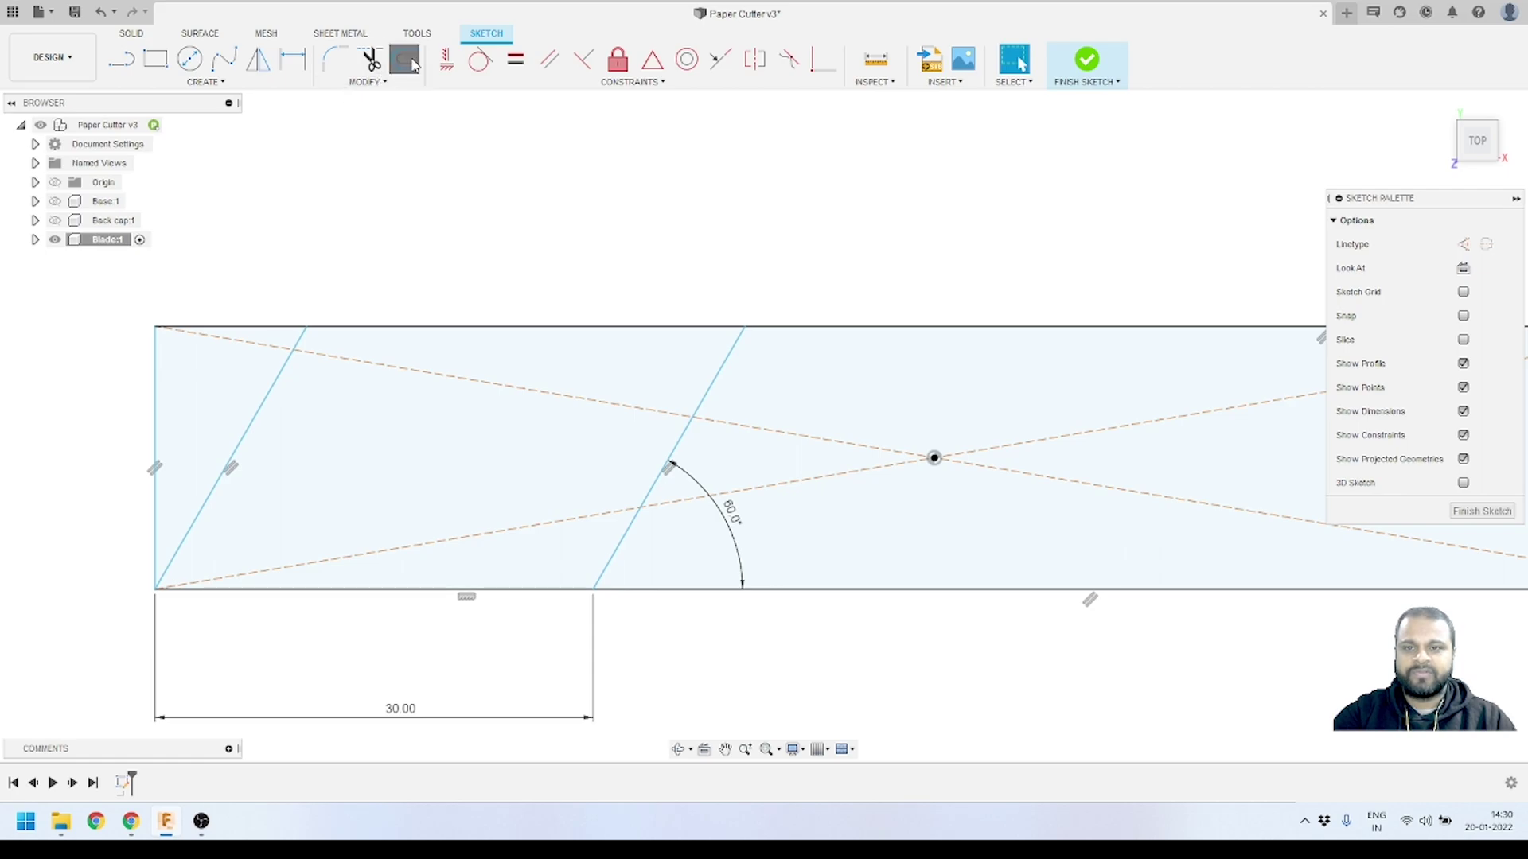
- Pick the 60° line for offset, review the 1.00 mm distance, and cancel without offsetting
{"action": "left_click", "coordinate": [711, 385]}
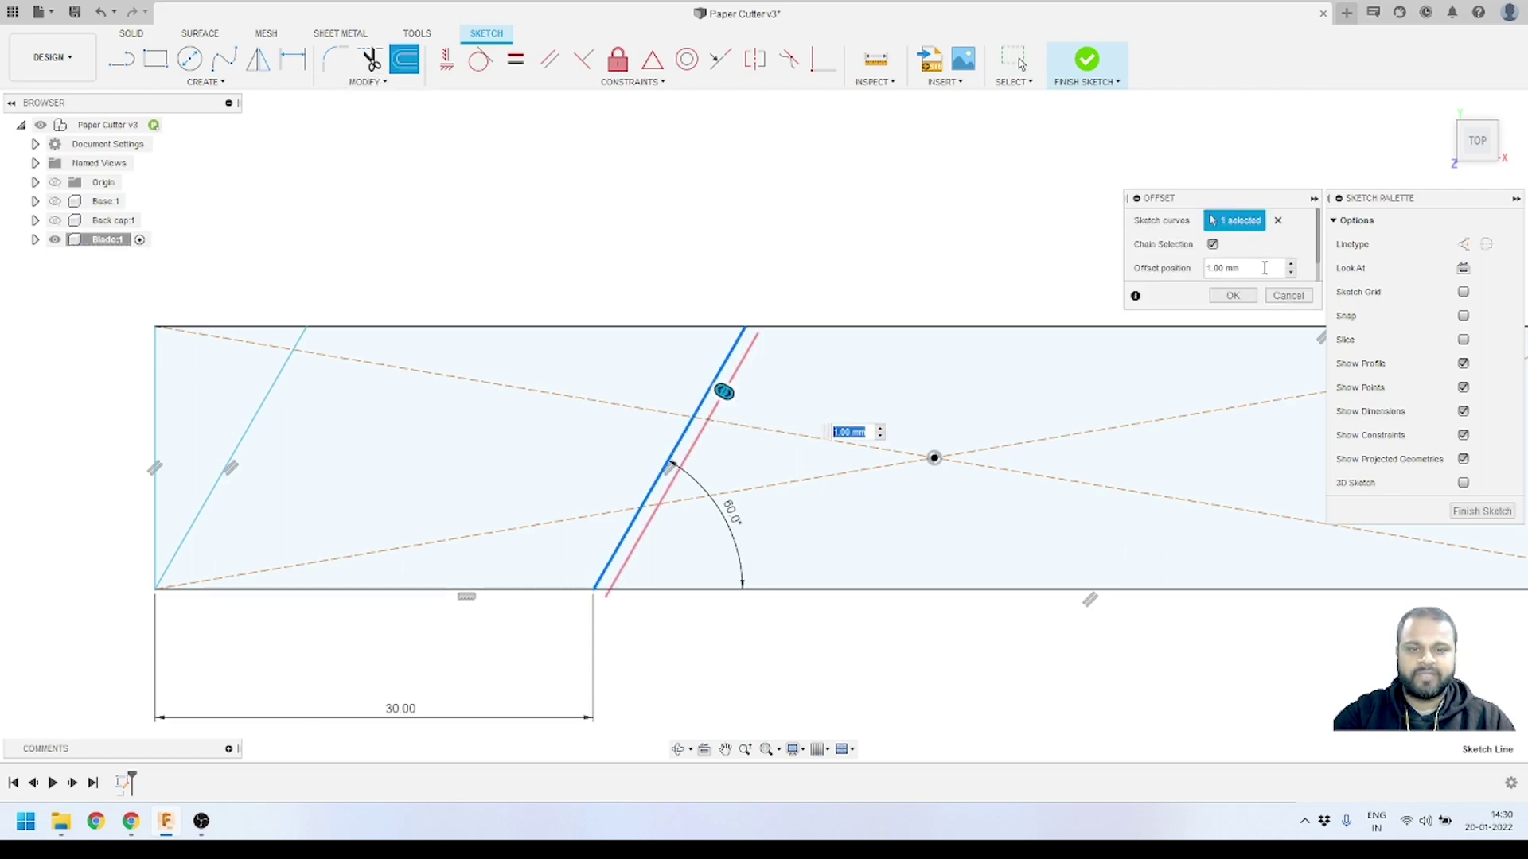
{"action": "left_click_drag", "start_coordinate": [1264, 266], "coordinate": [1190, 268]}
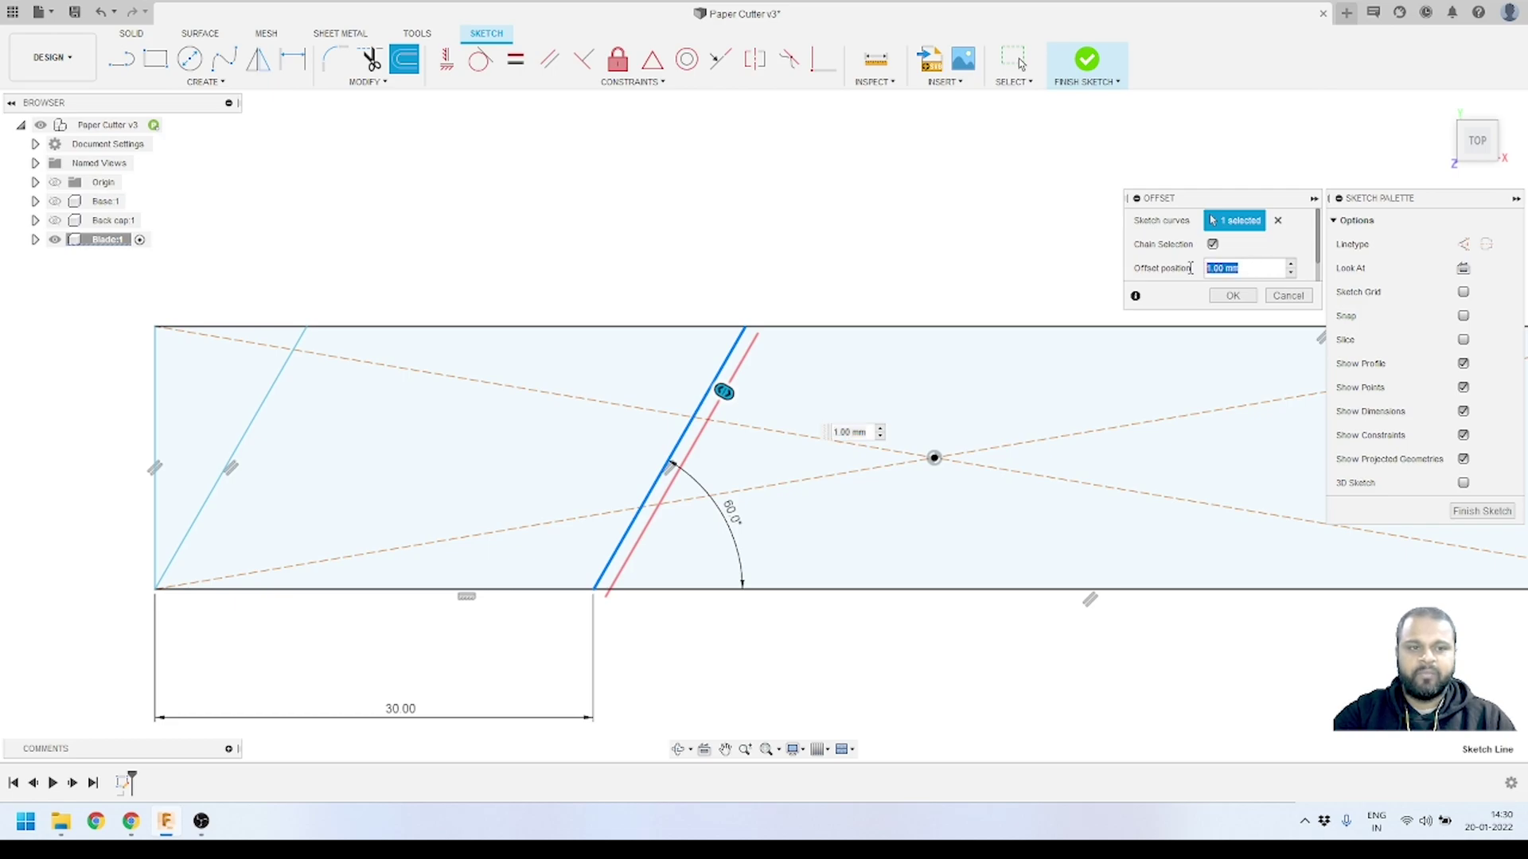
{"action": "scroll", "coordinate": [740, 379], "scroll_direction": "up", "scroll_amount": 1}
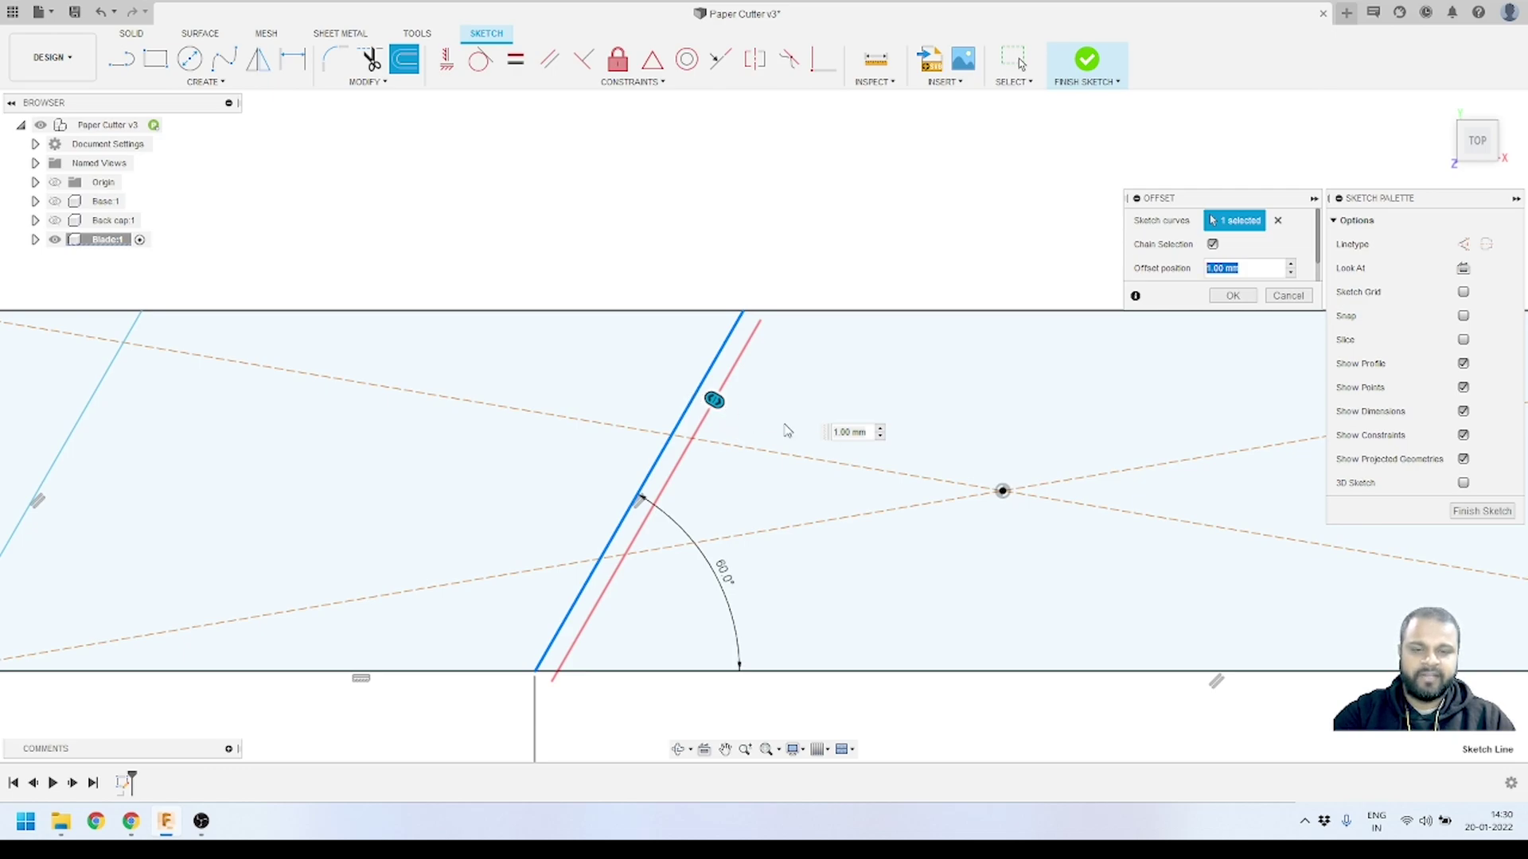
{"action": "key", "text": "Return"}
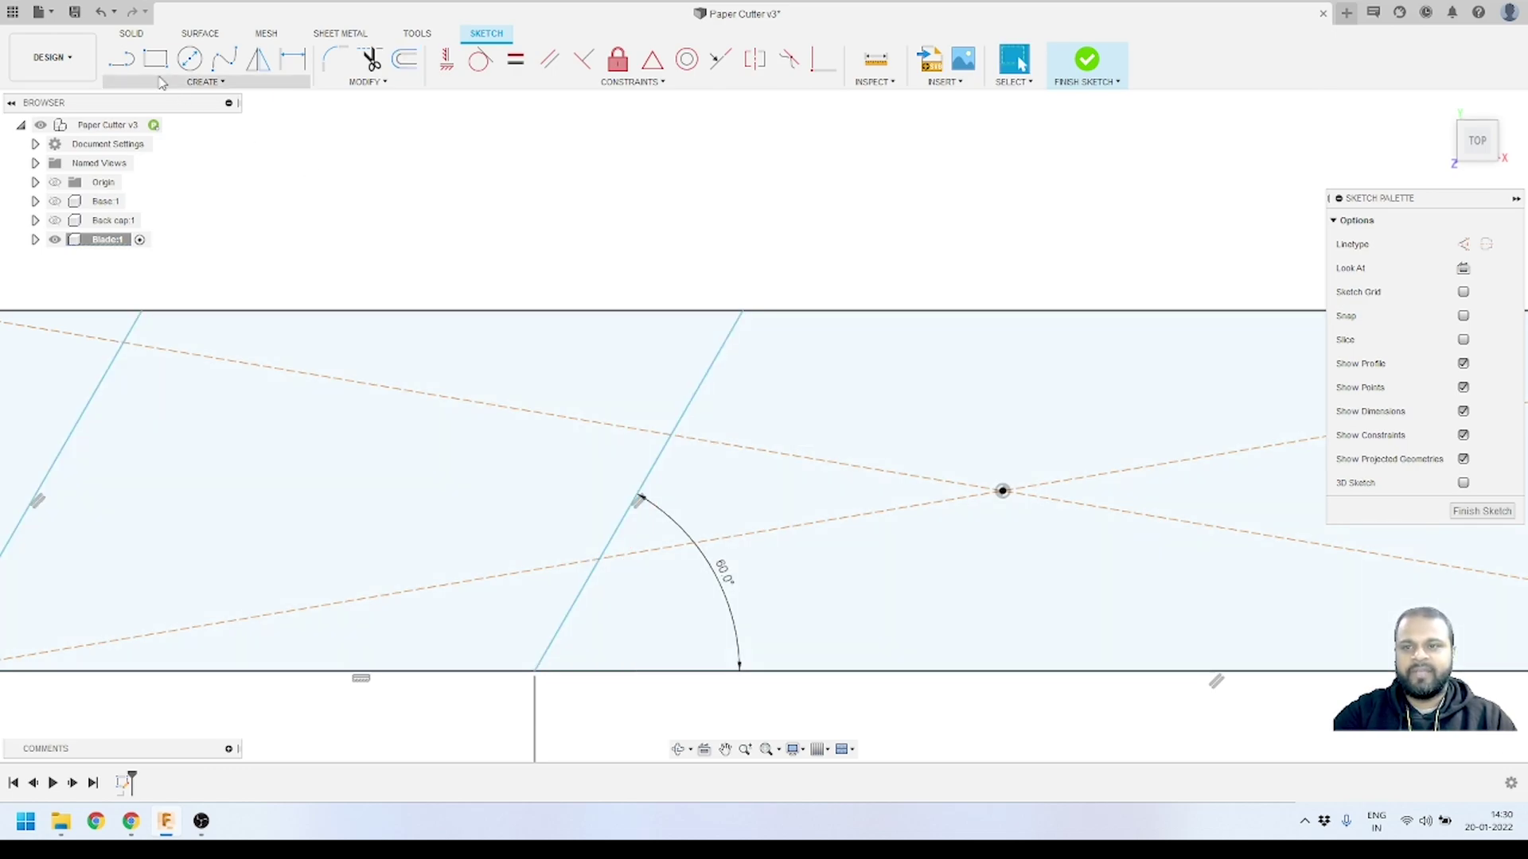
- Draw two edge-to-edge lines, one on each side of the 60° line
{"action": "key", "text": "l"}
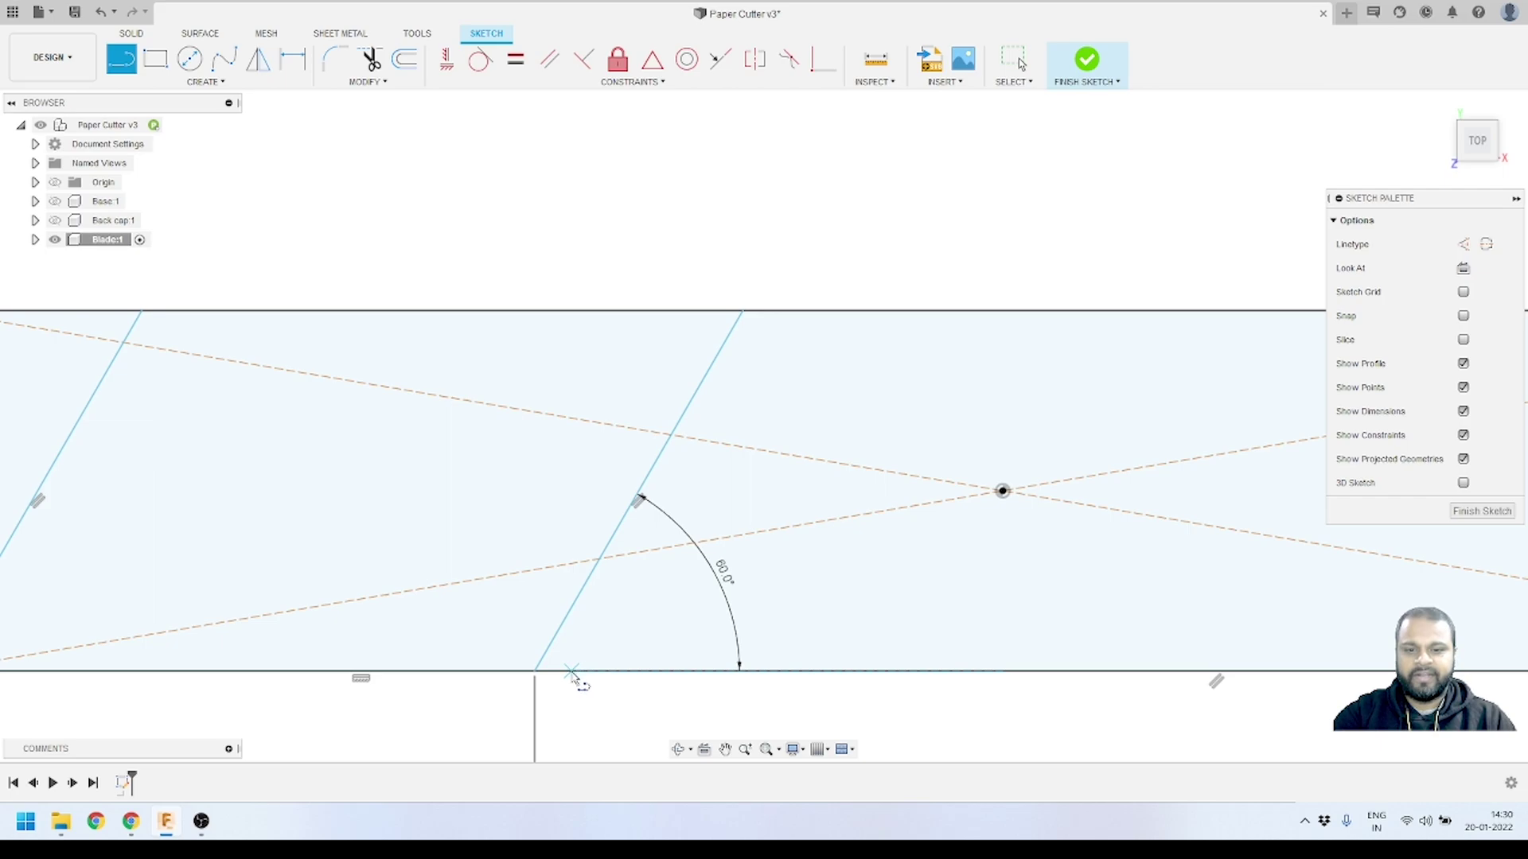
{"action": "left_click", "coordinate": [572, 672]}
{"action": "left_click", "coordinate": [768, 313]}
{"action": "key", "text": "Escape"}
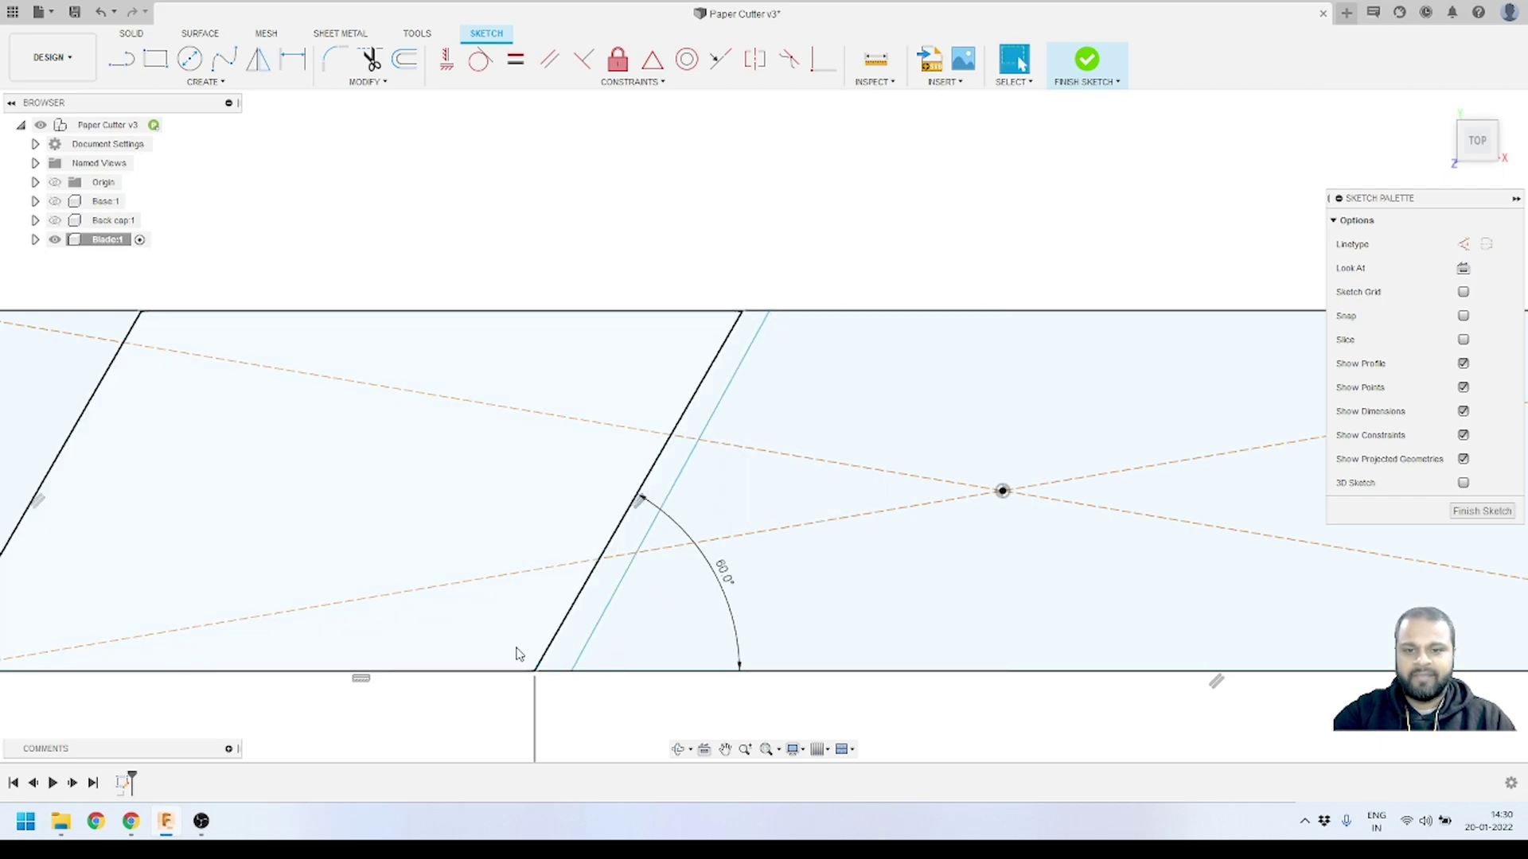
{"action": "key", "text": "l"}
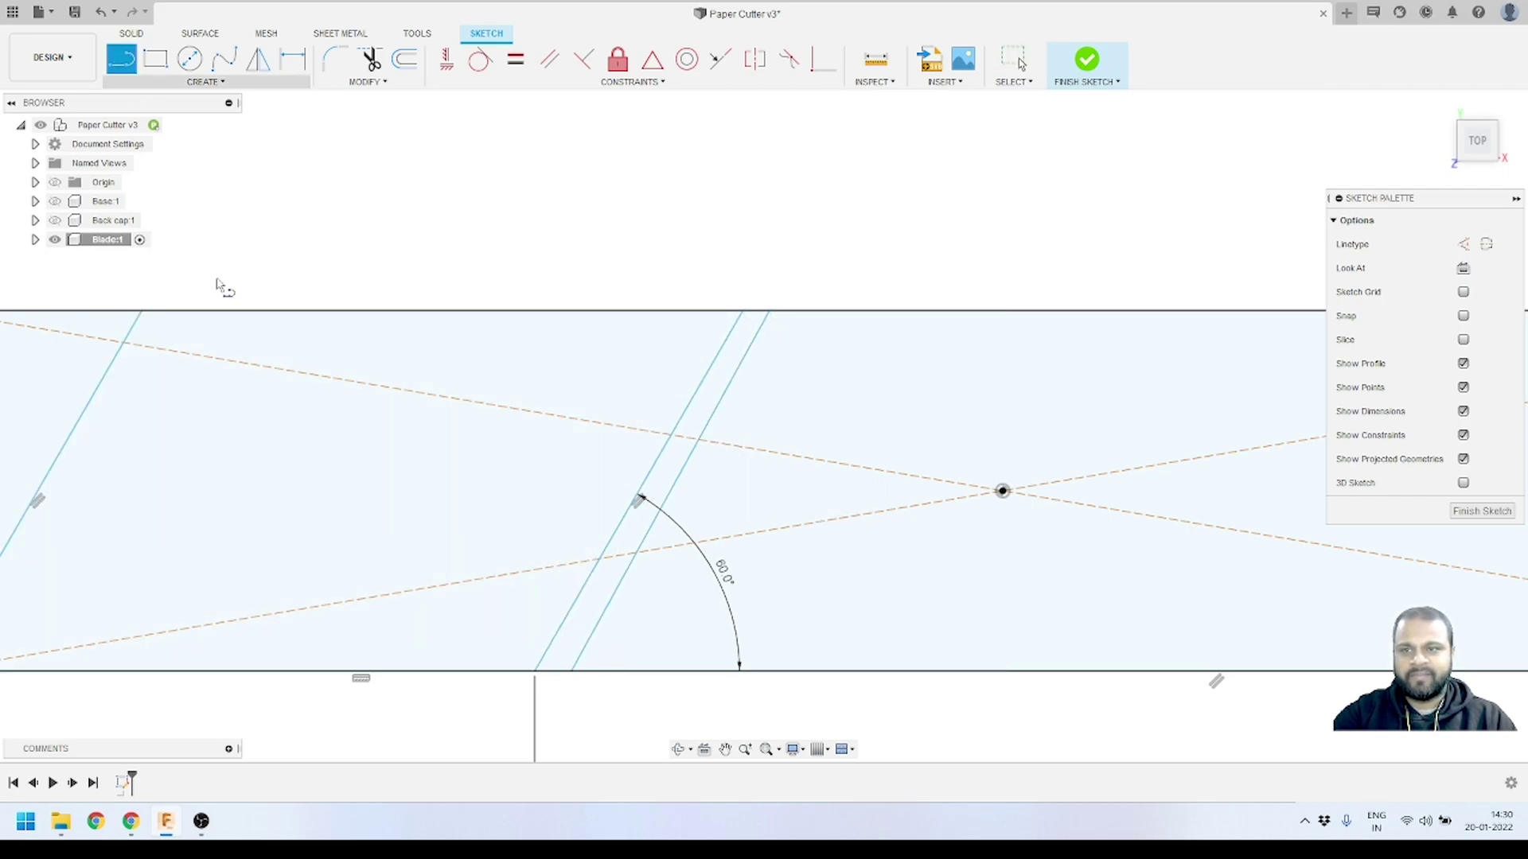
{"action": "left_click", "coordinate": [484, 671]}
{"action": "left_click", "coordinate": [698, 311]}
{"action": "key", "text": "Escape"}
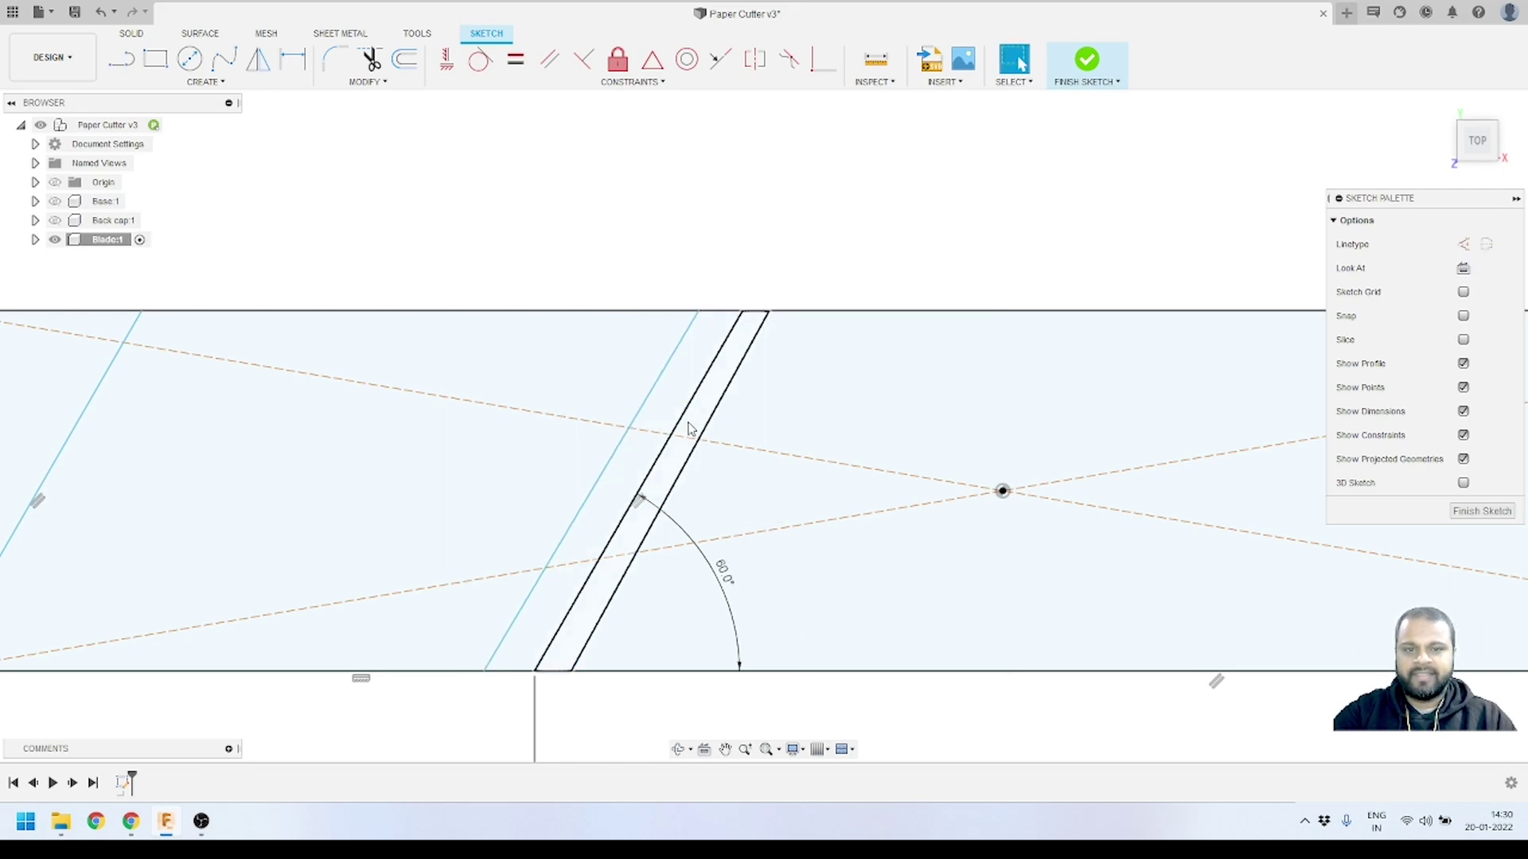
- Constrain both new lines parallel to the middle 60° line
{"action": "left_click", "coordinate": [549, 59]}
{"action": "left_click", "coordinate": [702, 390]}
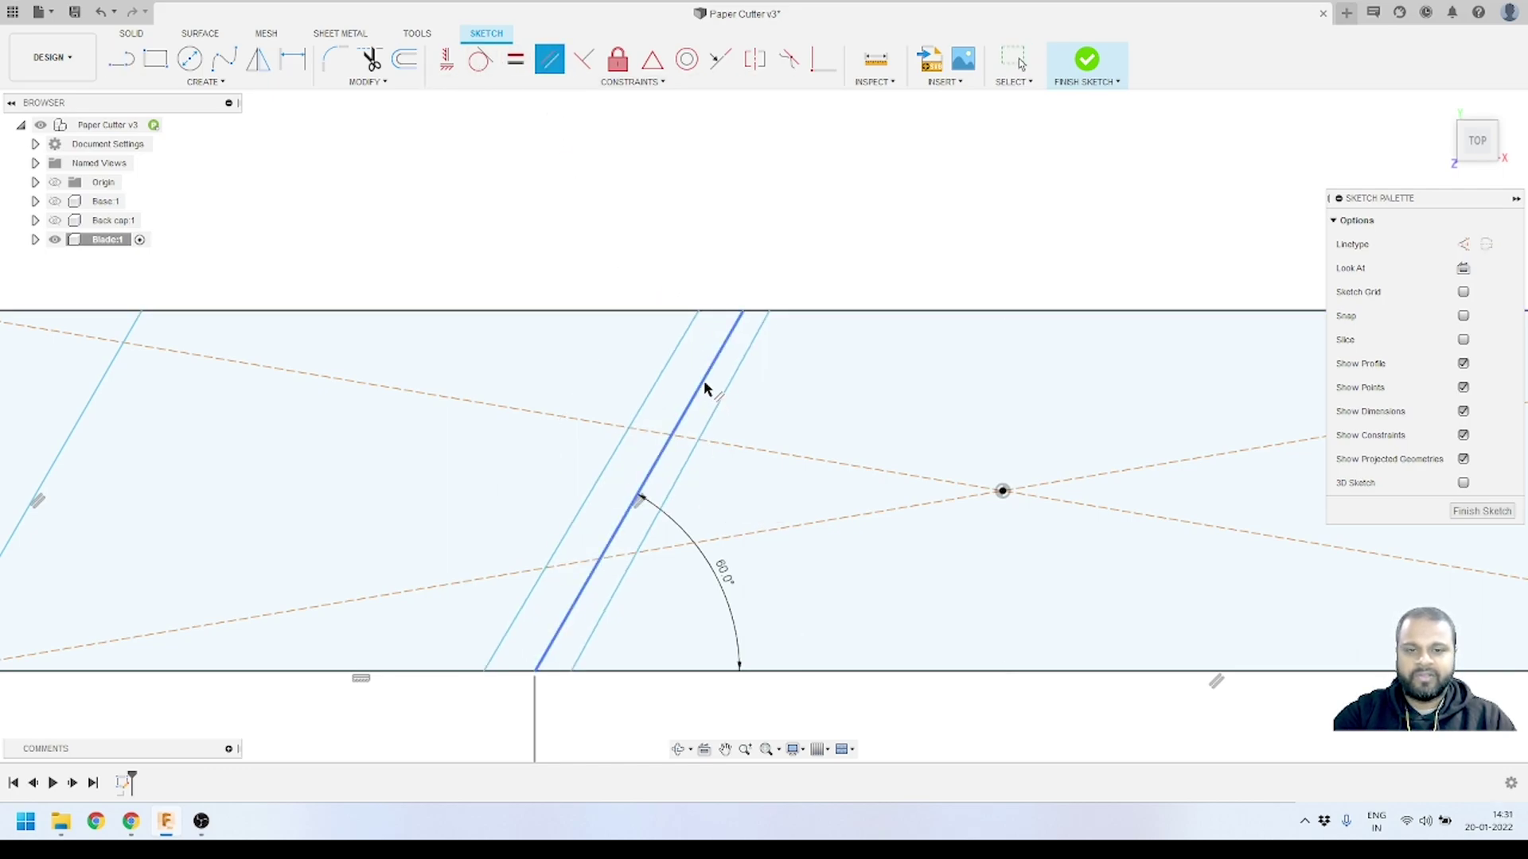
{"action": "left_click", "coordinate": [723, 399]}
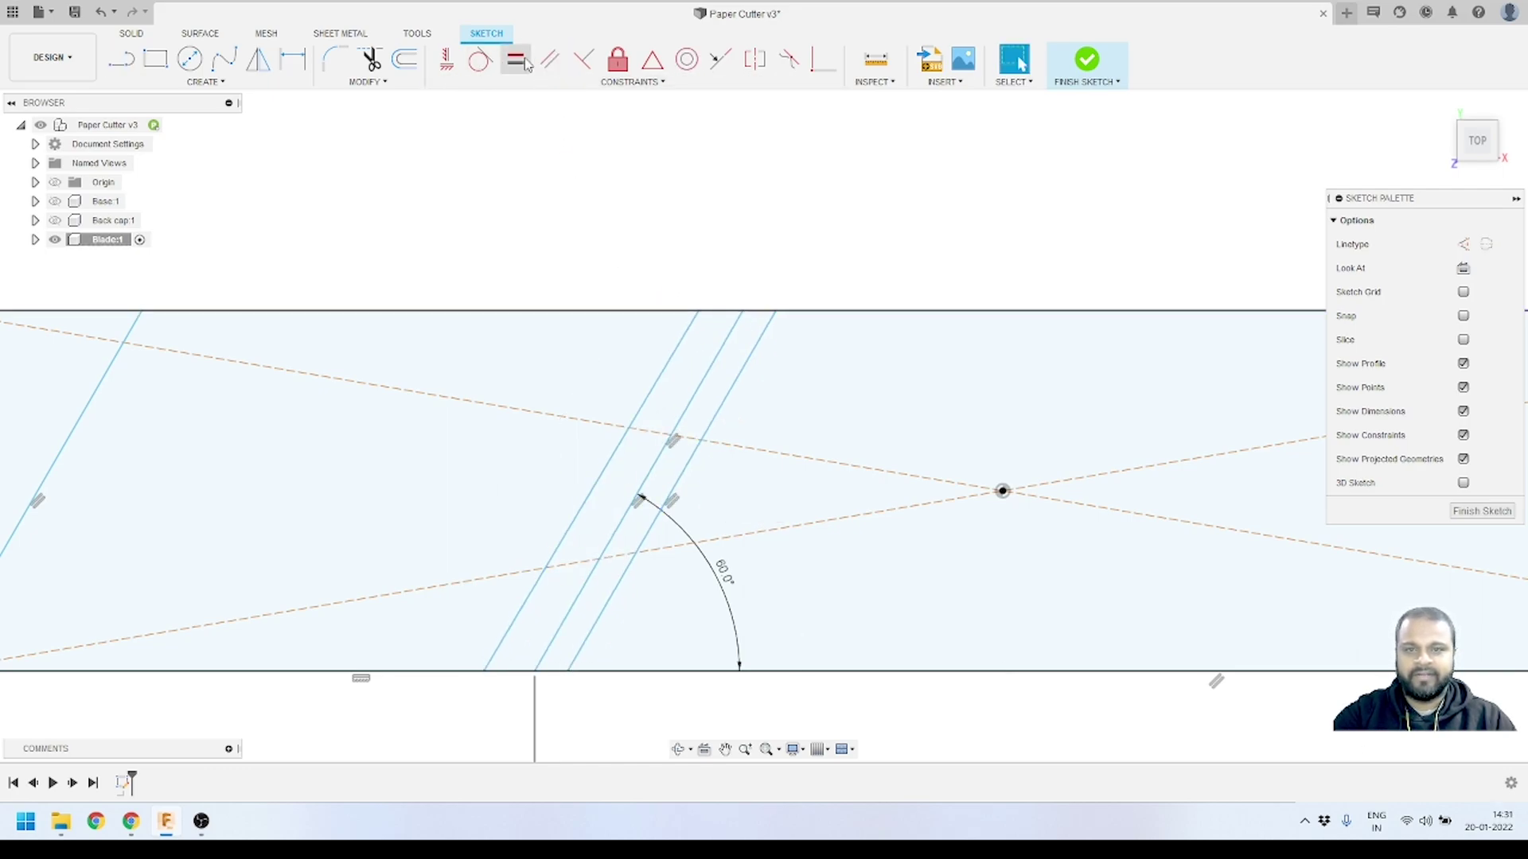
{"action": "left_click", "coordinate": [549, 59]}
{"action": "left_click", "coordinate": [697, 392]}
{"action": "left_click", "coordinate": [665, 366]}
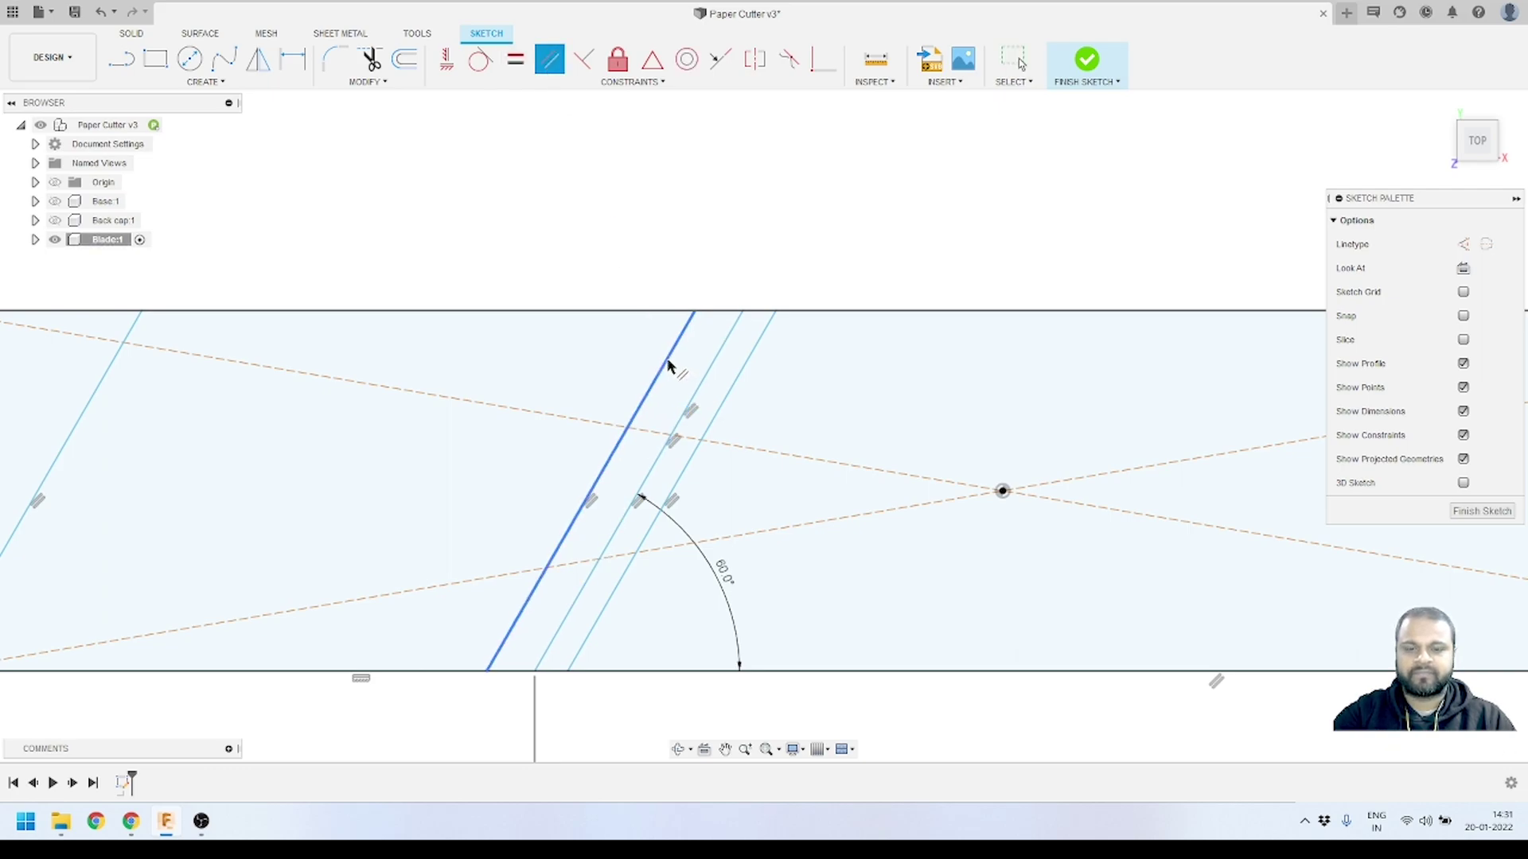
{"action": "key", "text": "Escape"}
{"action": "scroll", "coordinate": [695, 447], "scroll_direction": "down", "scroll_amount": 2}
{"action": "scroll", "coordinate": [747, 382], "scroll_direction": "up", "scroll_amount": 2}
{"action": "left_click", "coordinate": [293, 65]}
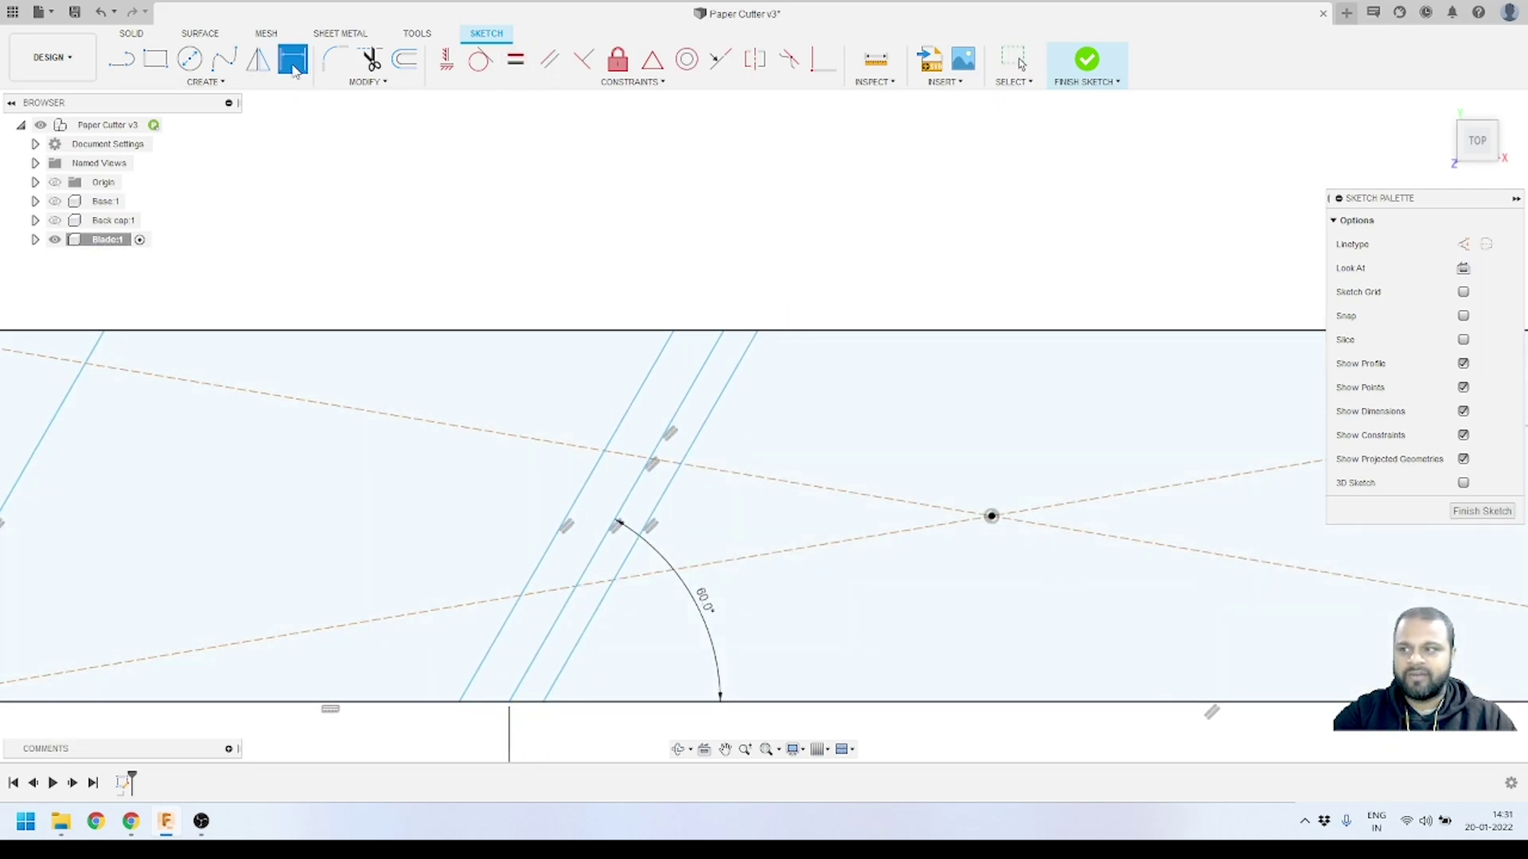
- Dimension the right and left lines each 0.1 mm from the middle line at their top endpoints
{"action": "left_click", "coordinate": [758, 331]}
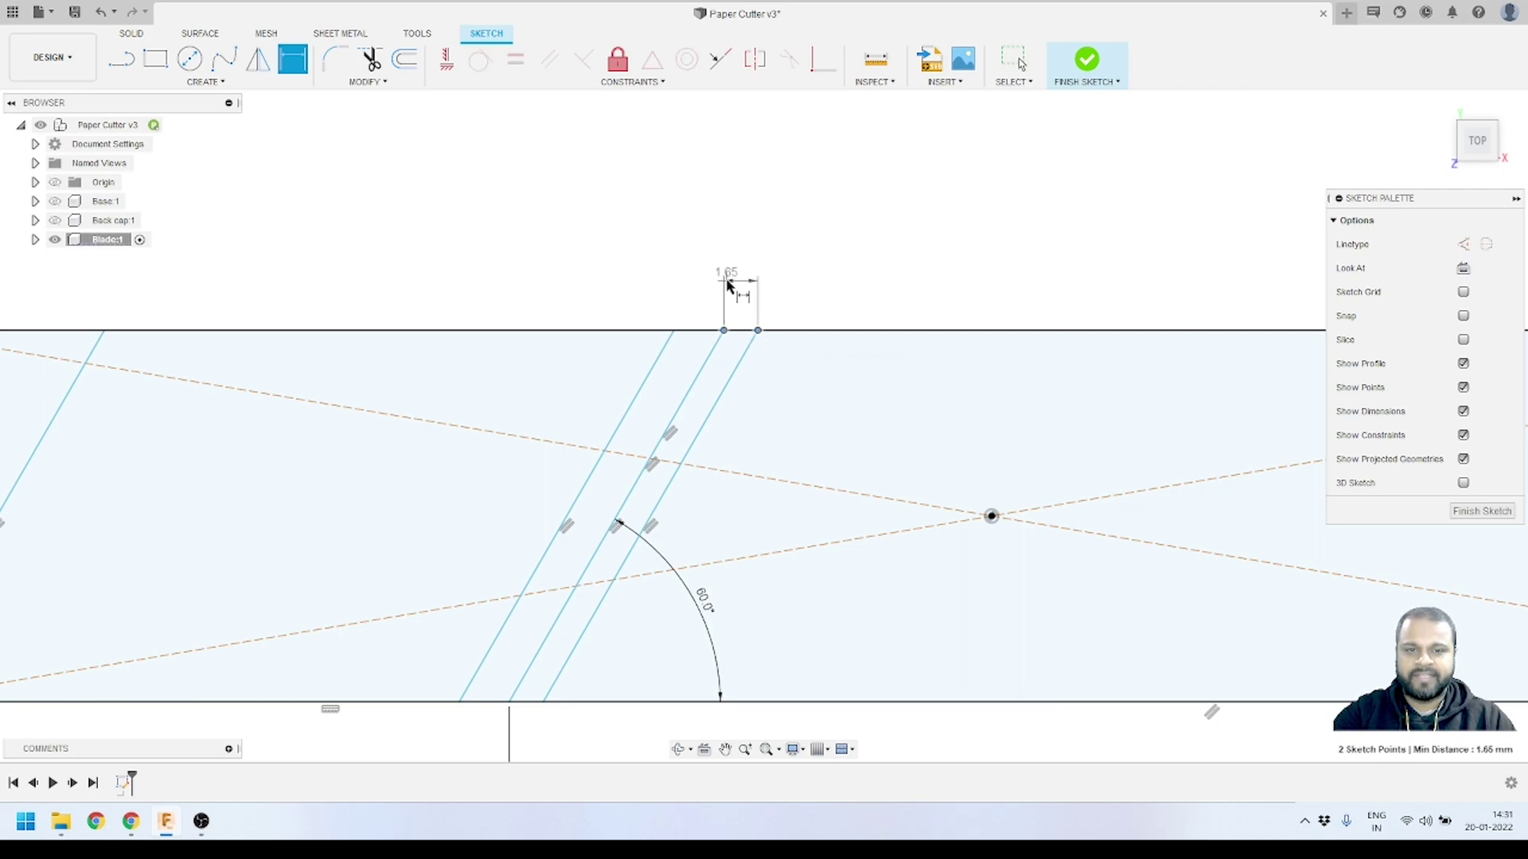
{"action": "left_click", "coordinate": [736, 284]}
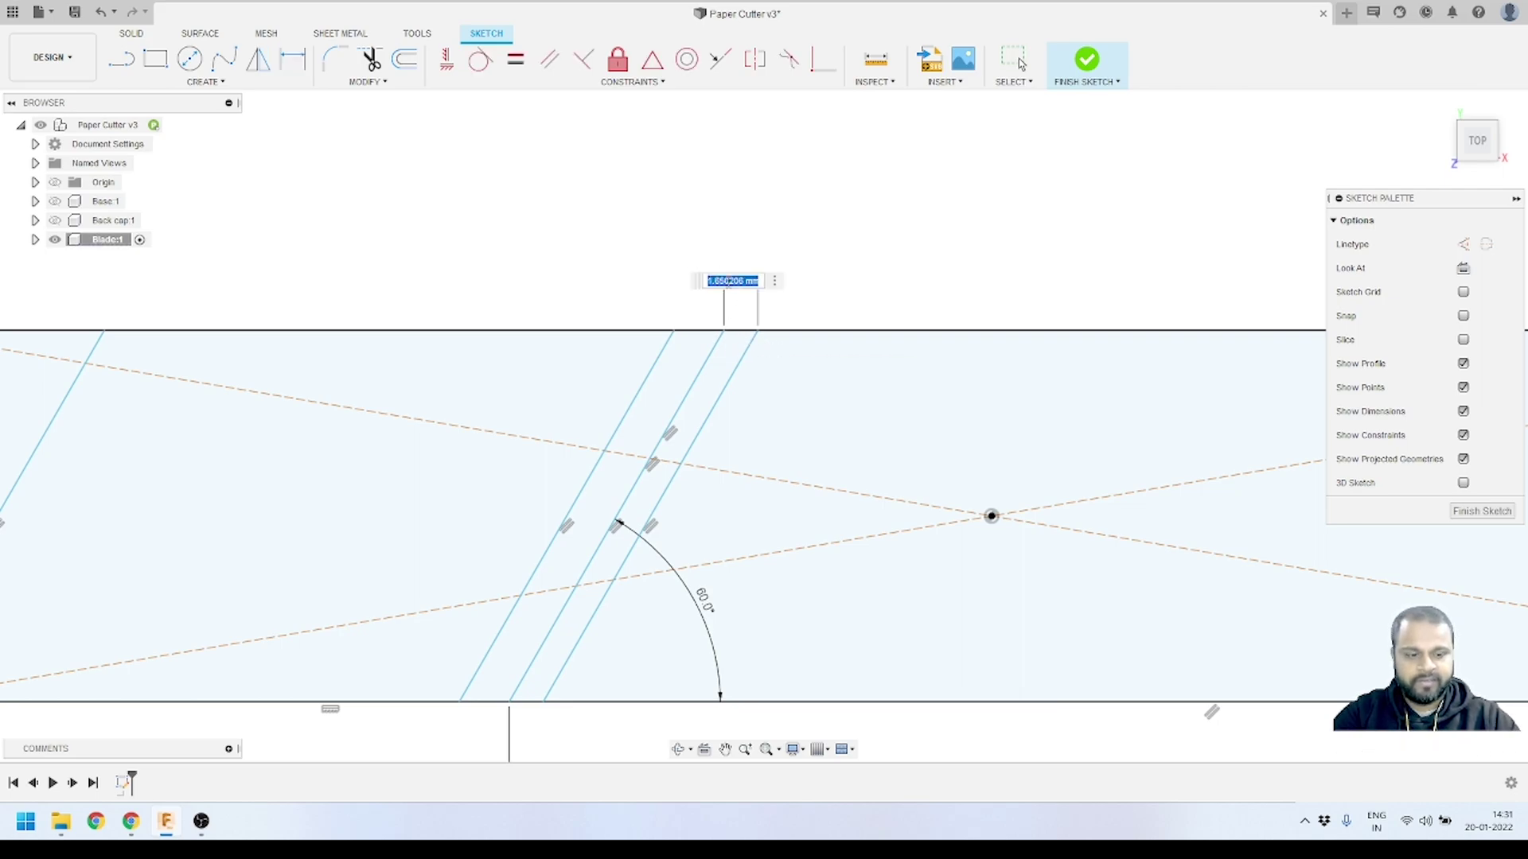
{"action": "type", "text": "0.1"}
{"action": "key", "text": "Return"}
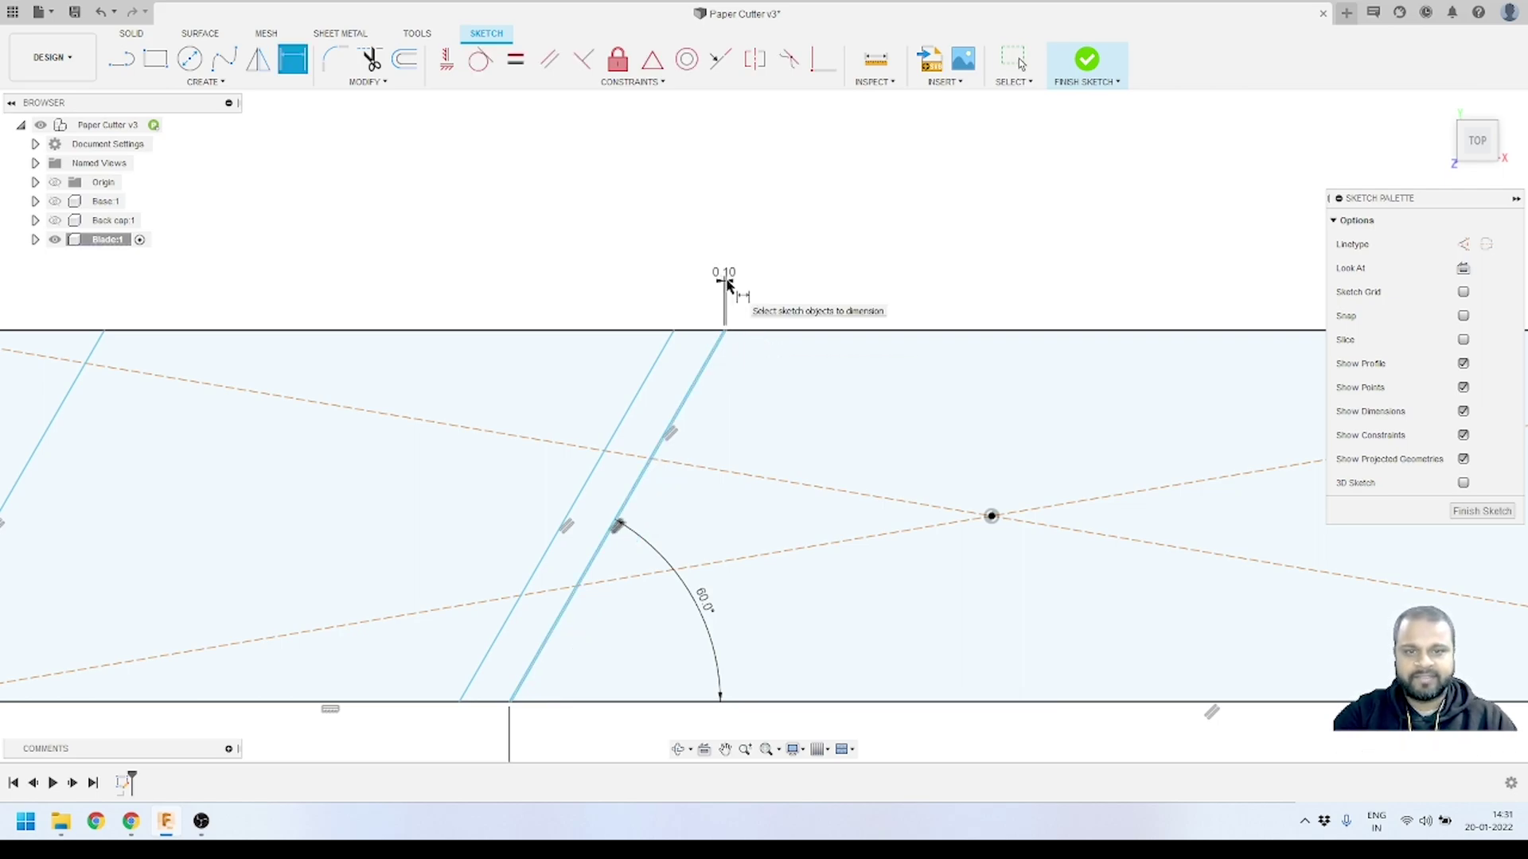
{"action": "scroll", "coordinate": [637, 322], "scroll_direction": "up", "scroll_amount": 1}
{"action": "scroll", "coordinate": [707, 341], "scroll_direction": "up", "scroll_amount": 2}
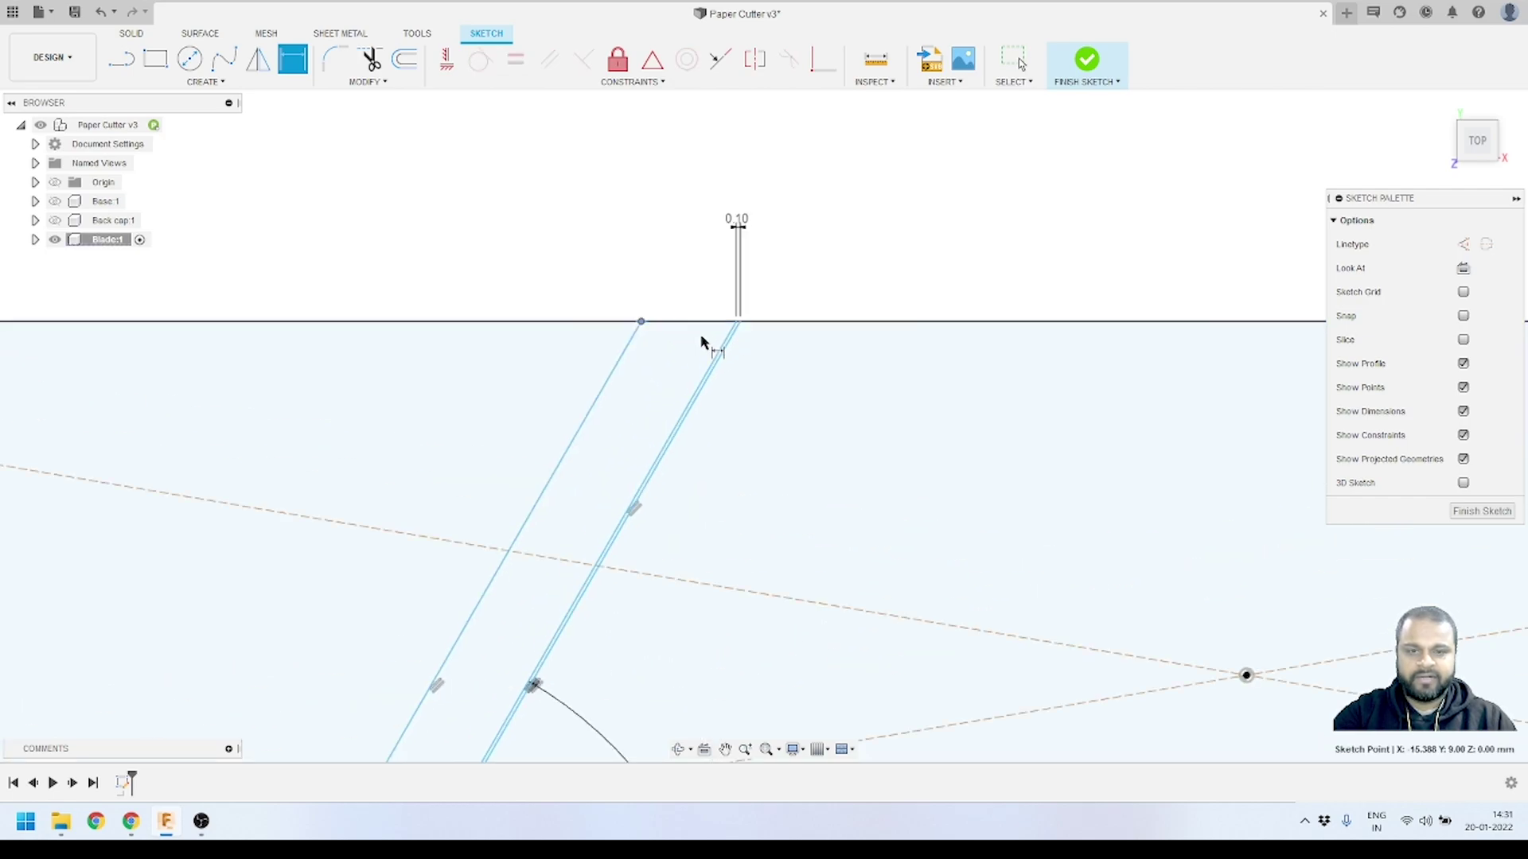
{"action": "scroll", "coordinate": [746, 321], "scroll_direction": "up", "scroll_amount": 2}
{"action": "left_click", "coordinate": [745, 321]}
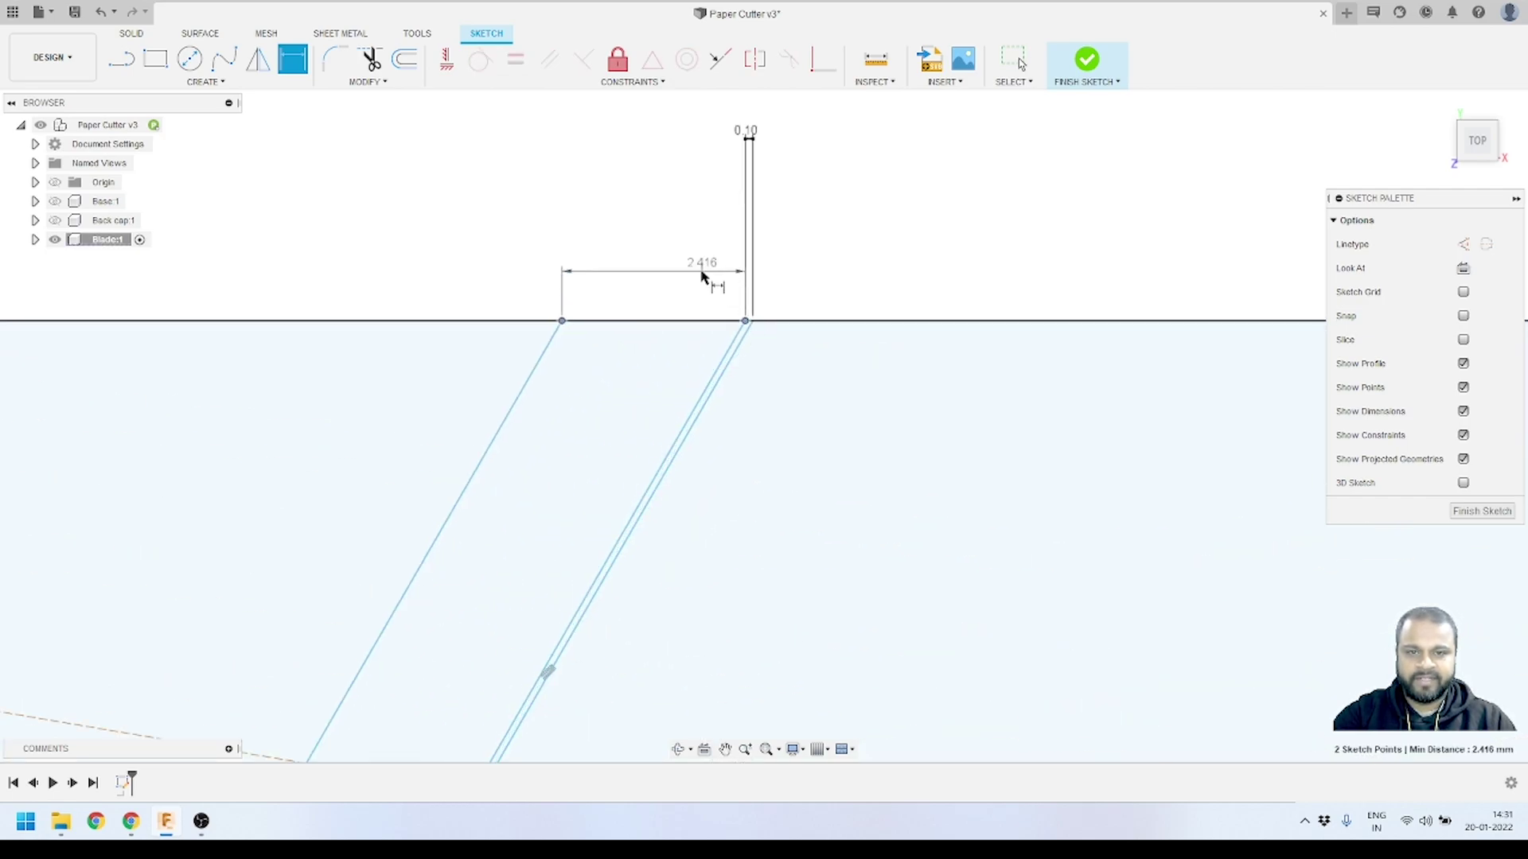
{"action": "left_click", "coordinate": [697, 276]}
{"action": "type", "text": "0.1"}
{"action": "key", "text": "Return"}
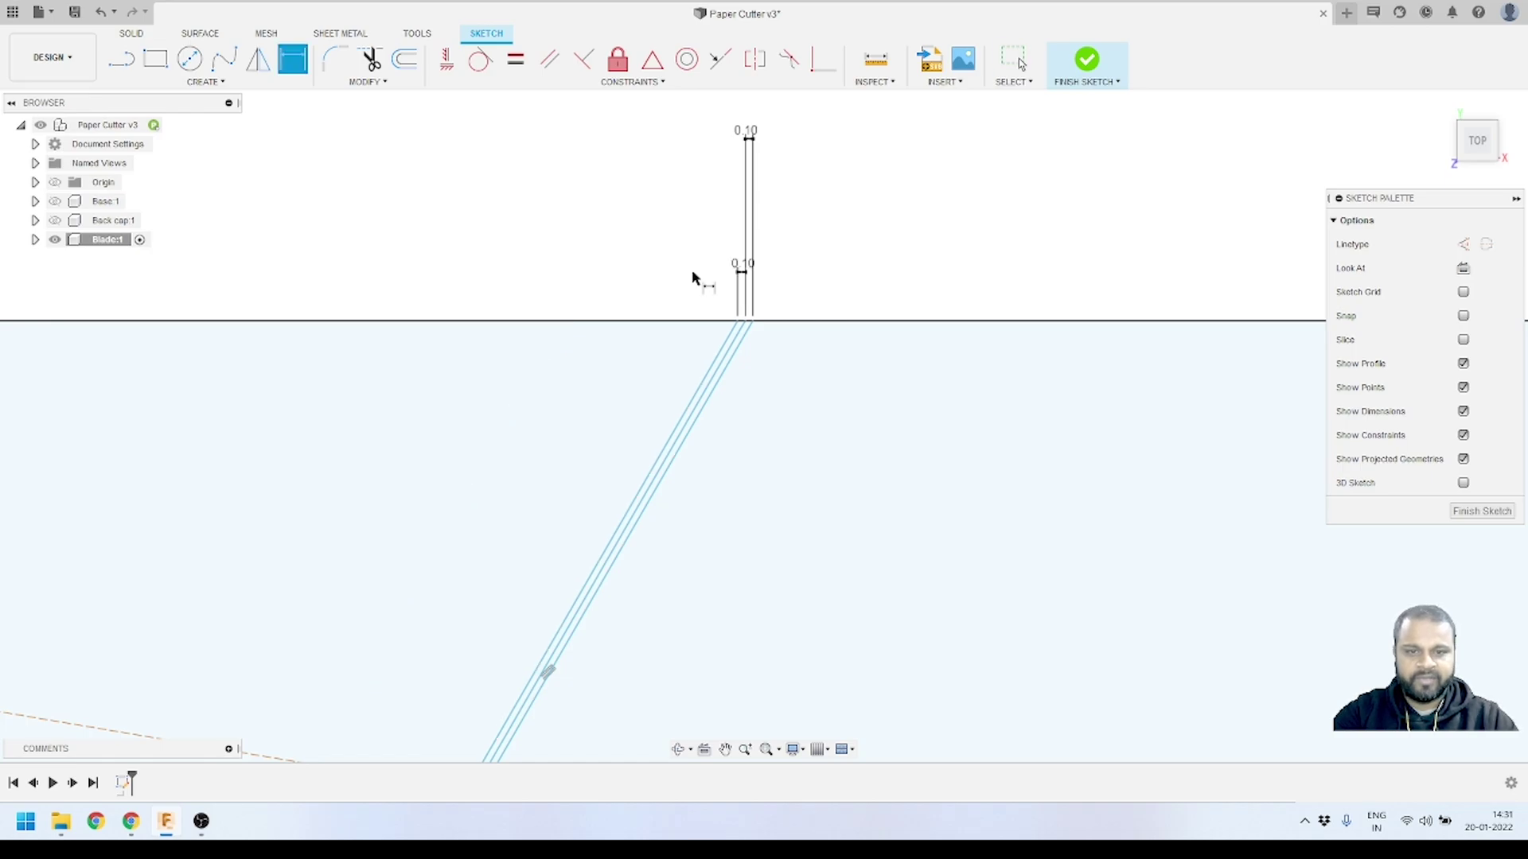
{"action": "key", "text": "Escape"}
{"action": "scroll", "coordinate": [607, 325], "scroll_direction": "down", "scroll_amount": 3}
{"action": "scroll", "coordinate": [708, 314], "scroll_direction": "up", "scroll_amount": 2}
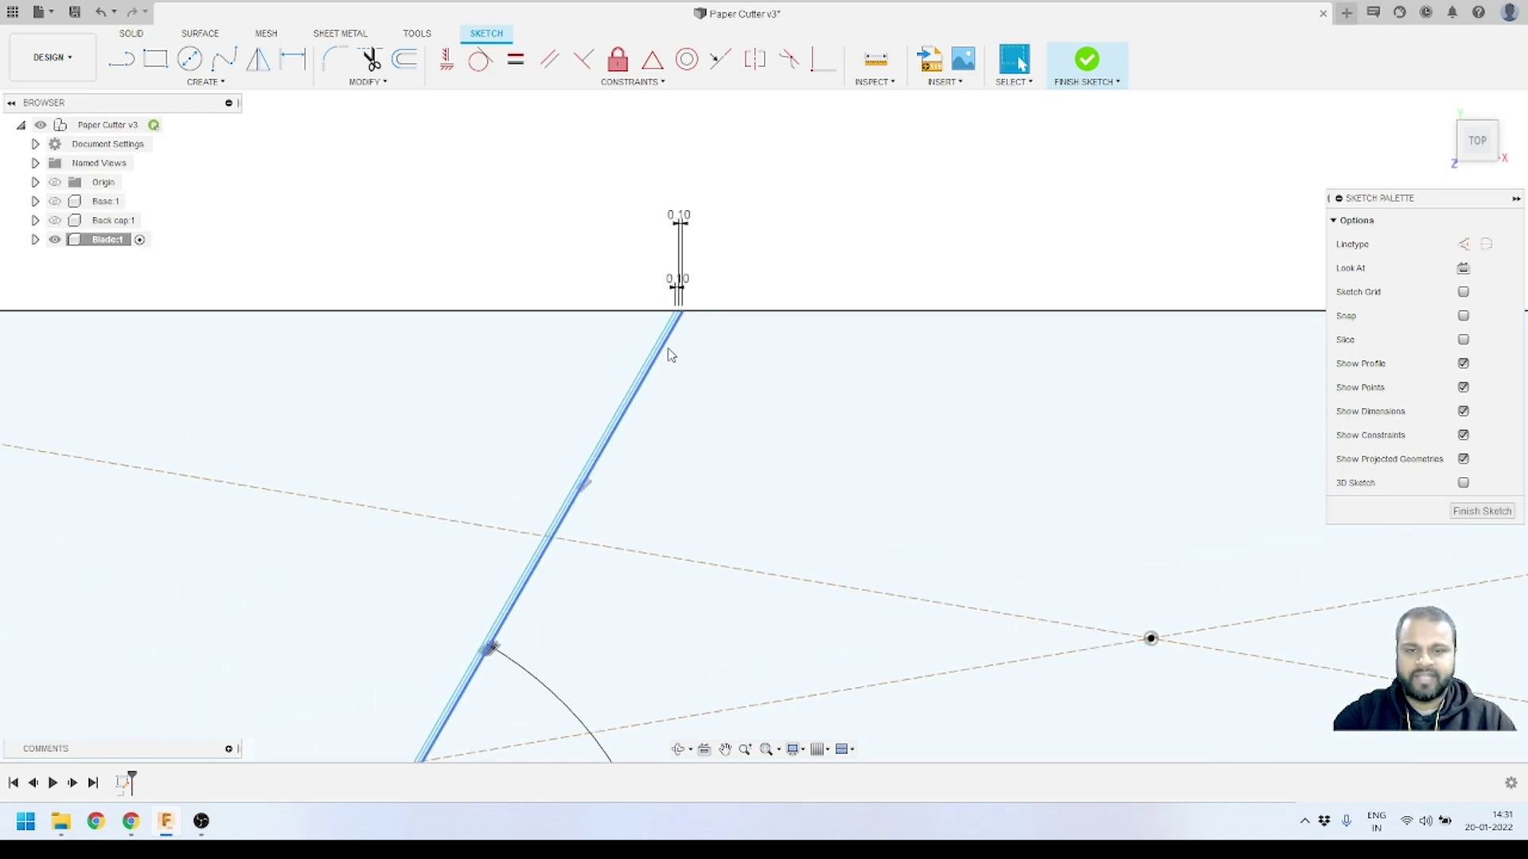
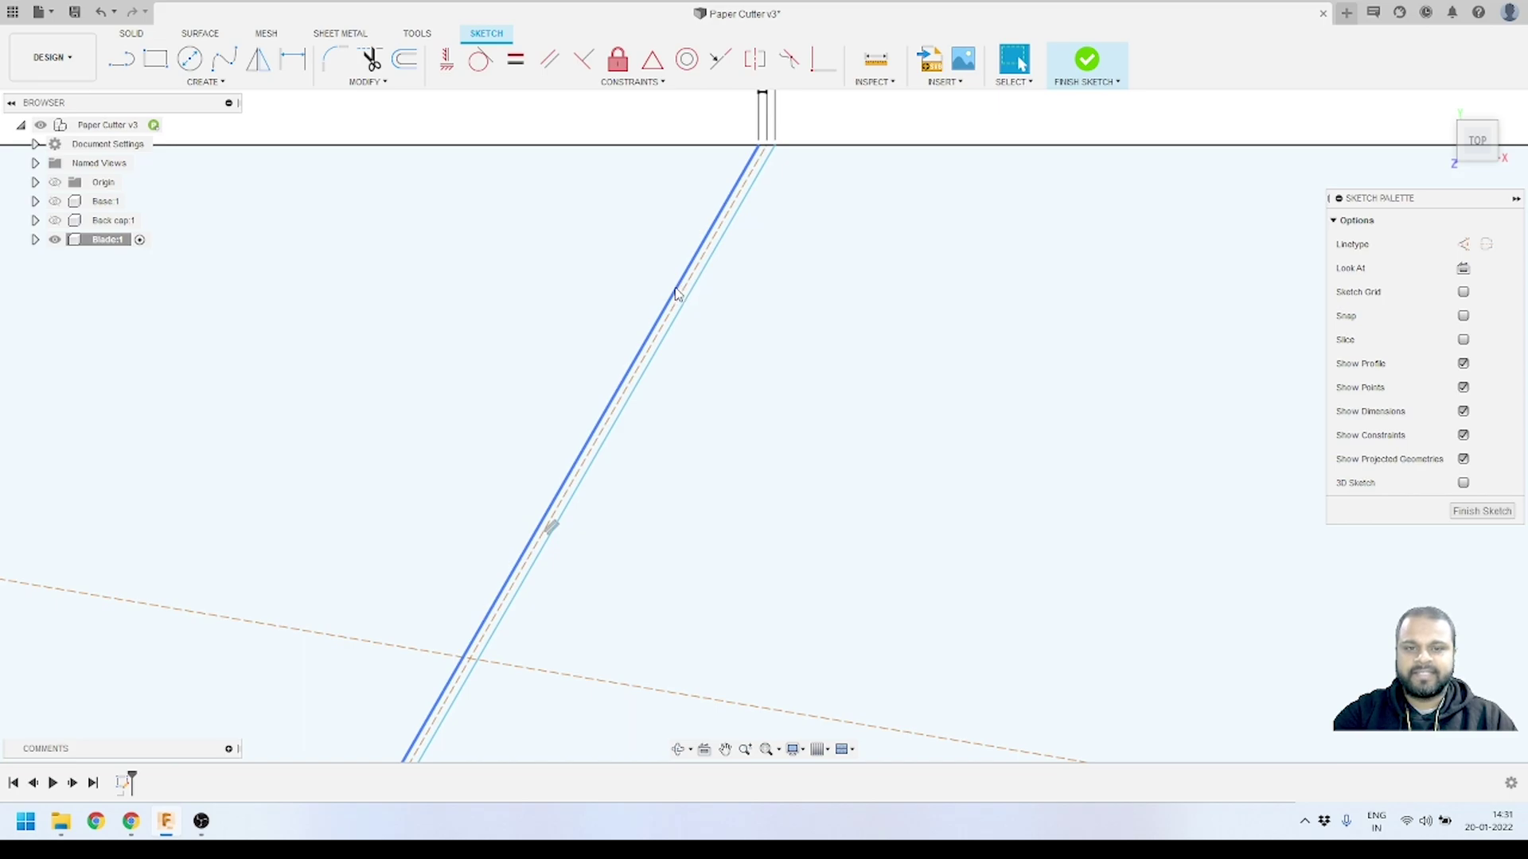
- Select the 60° score line together with its dashed construction line
{"action": "left_click", "coordinate": [676, 293]}
{"action": "scroll", "coordinate": [691, 284], "scroll_direction": "up", "scroll_amount": 1}
{"action": "left_click", "coordinate": [688, 287], "text": "ctrl"}
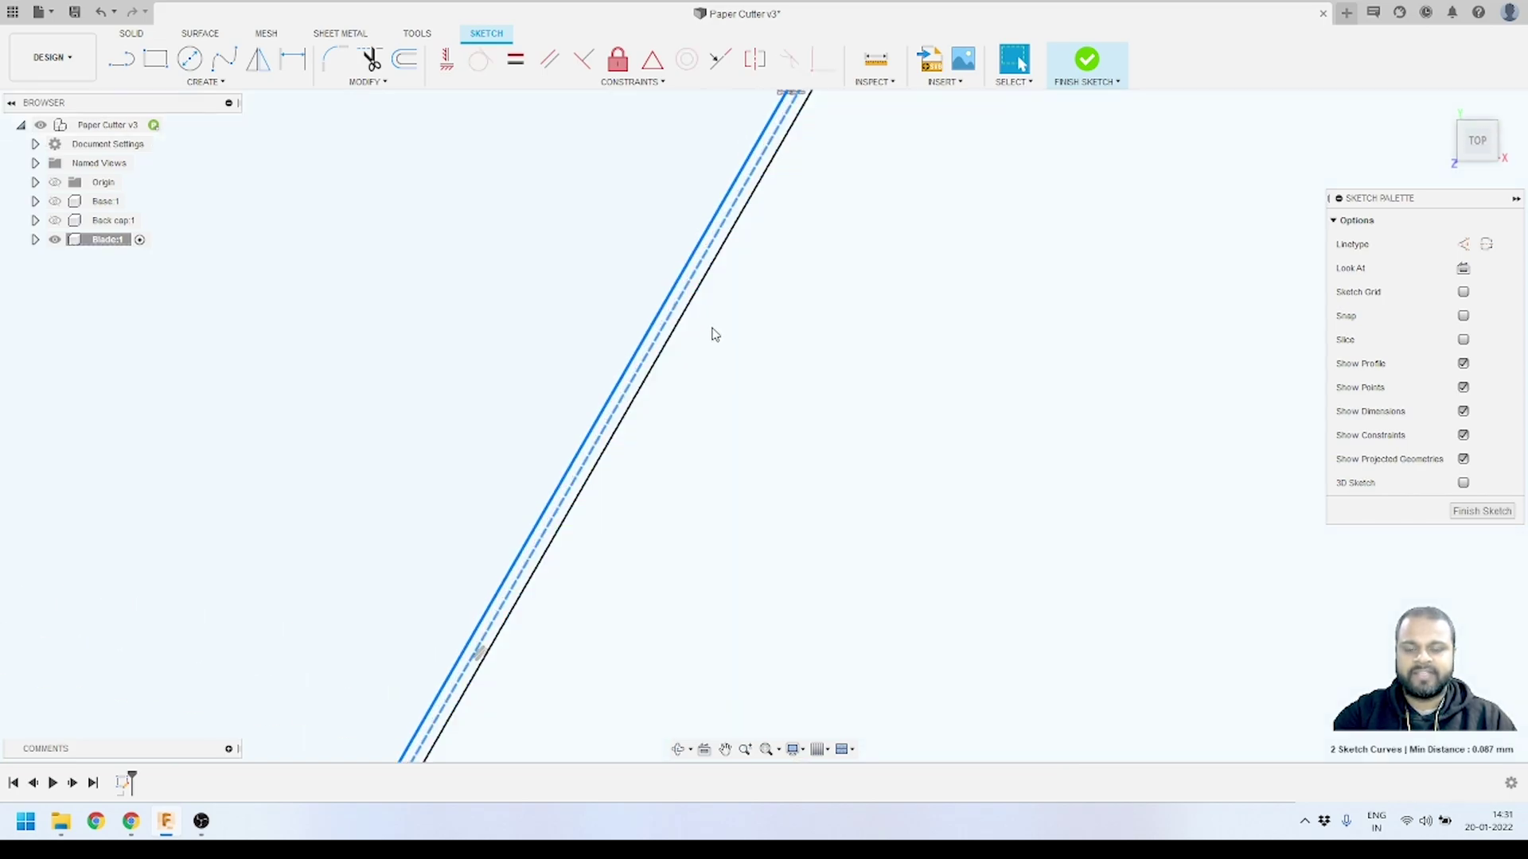
{"action": "scroll", "coordinate": [692, 309], "scroll_direction": "down", "scroll_amount": 3}
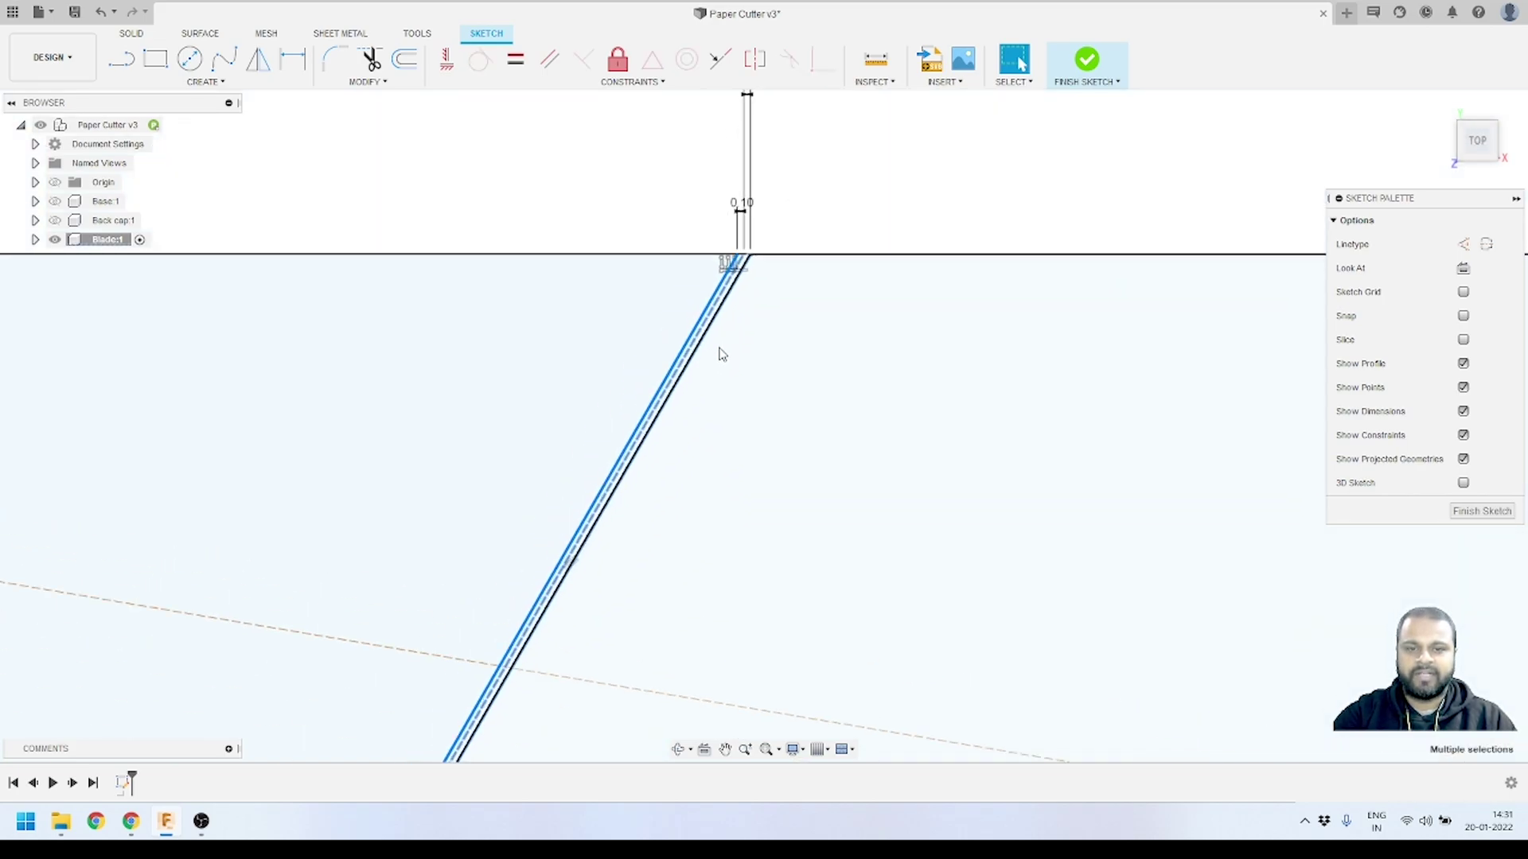
{"action": "scroll", "coordinate": [684, 350], "scroll_direction": "down", "scroll_amount": 5}
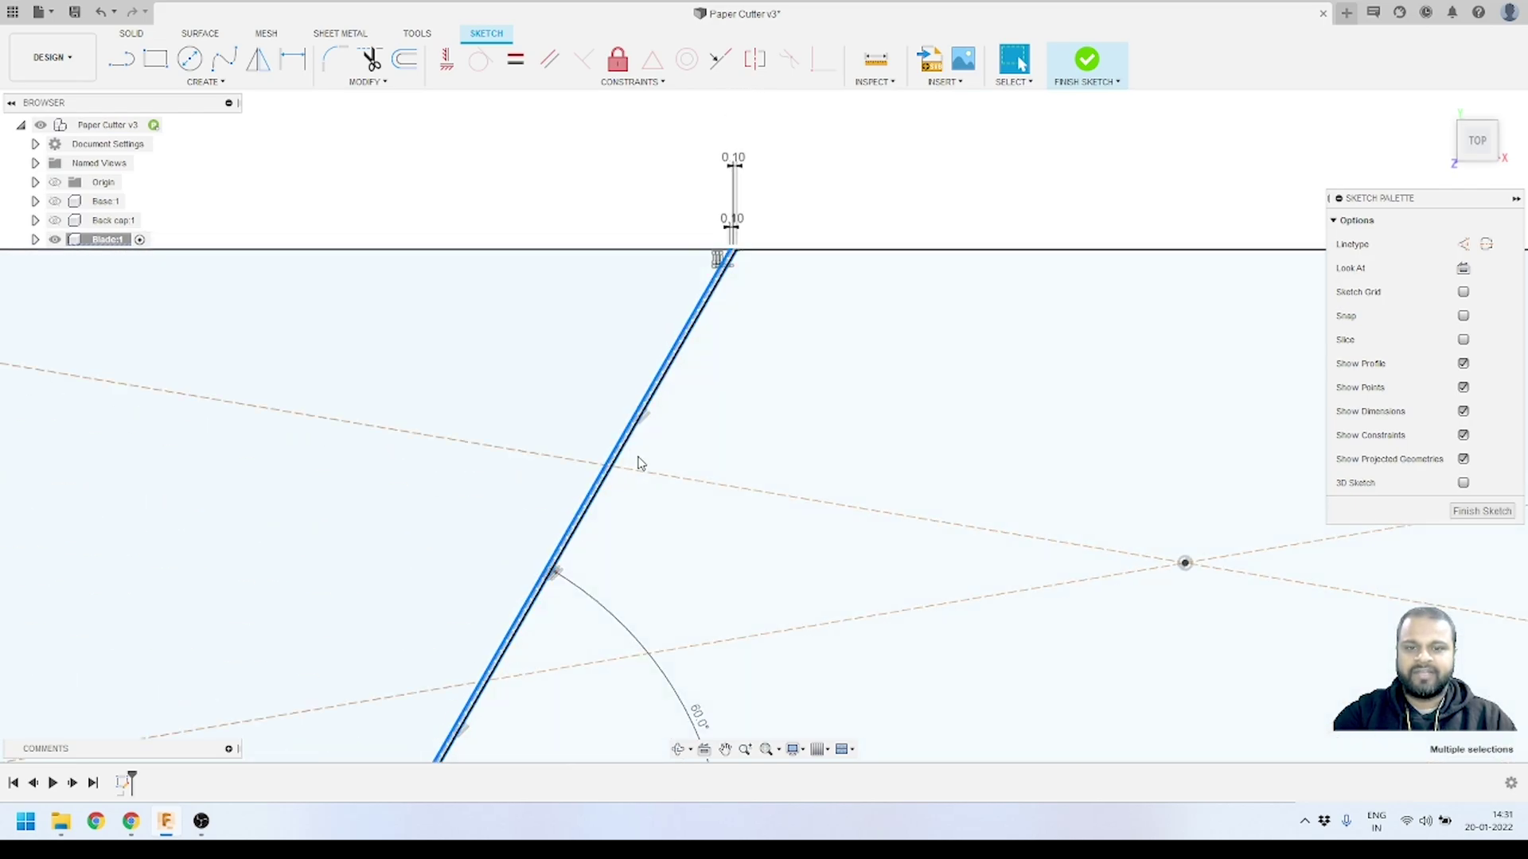
- Start a rectangular pattern of the score lines along the bottom edge, measured by spacing
{"action": "left_click", "coordinate": [205, 82]}
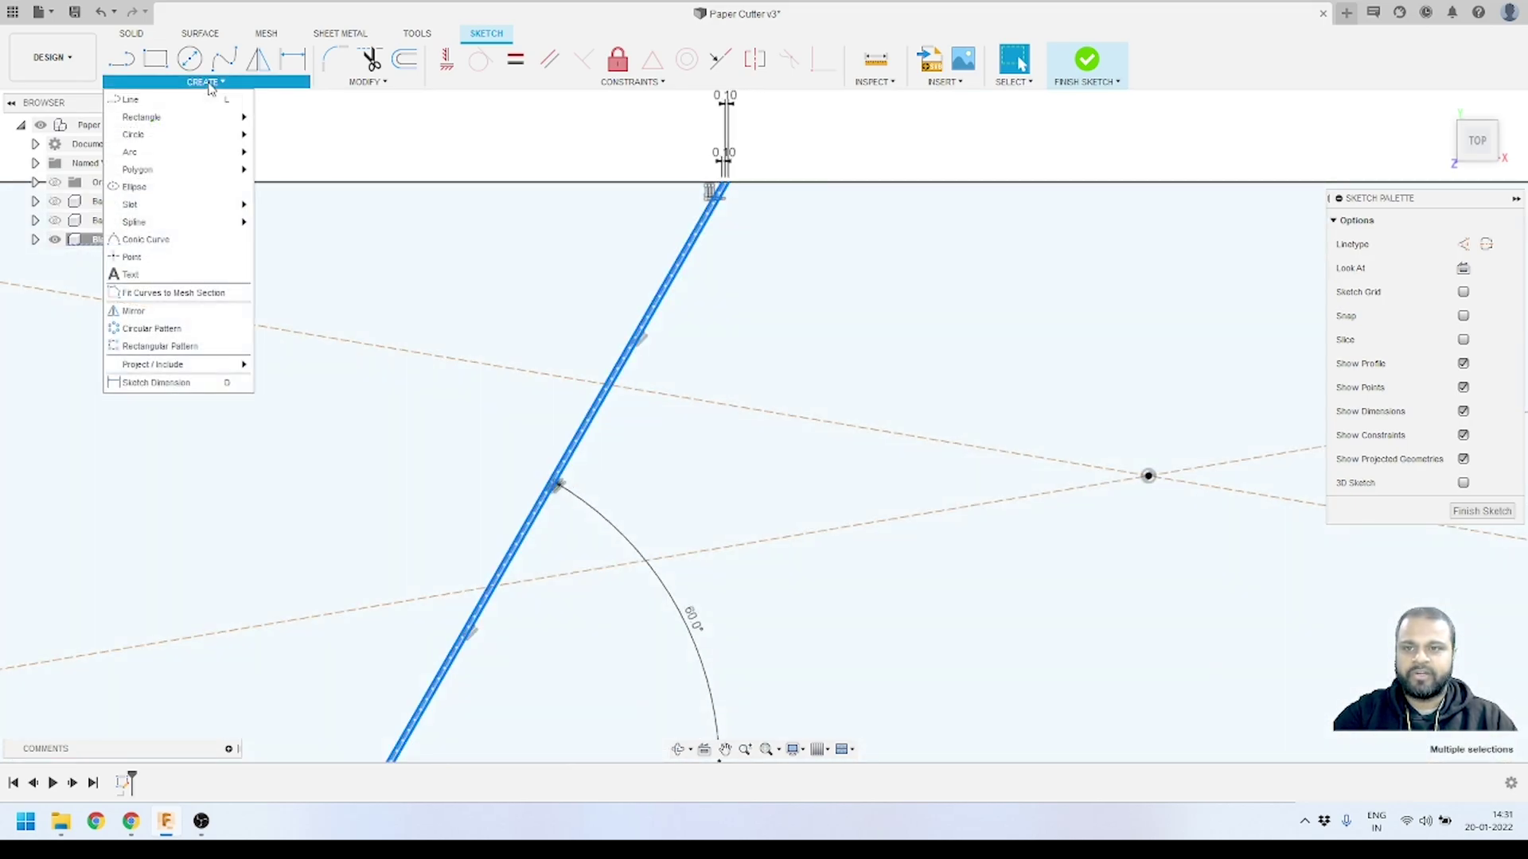
{"action": "left_click", "coordinate": [160, 346]}
{"action": "scroll", "coordinate": [522, 293], "scroll_direction": "down", "scroll_amount": 3}
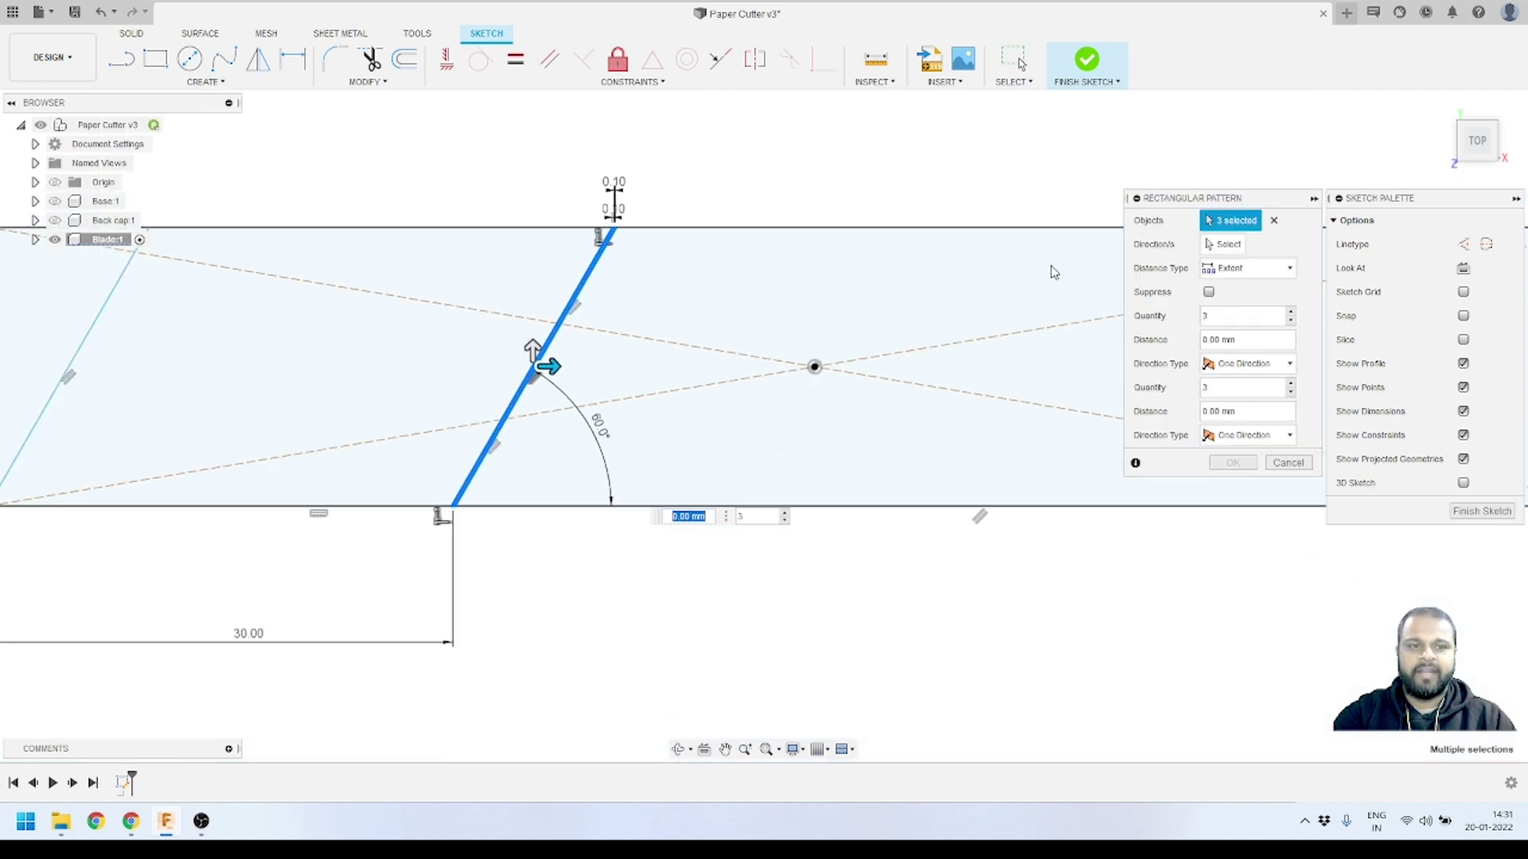
{"action": "left_click", "coordinate": [1224, 244]}
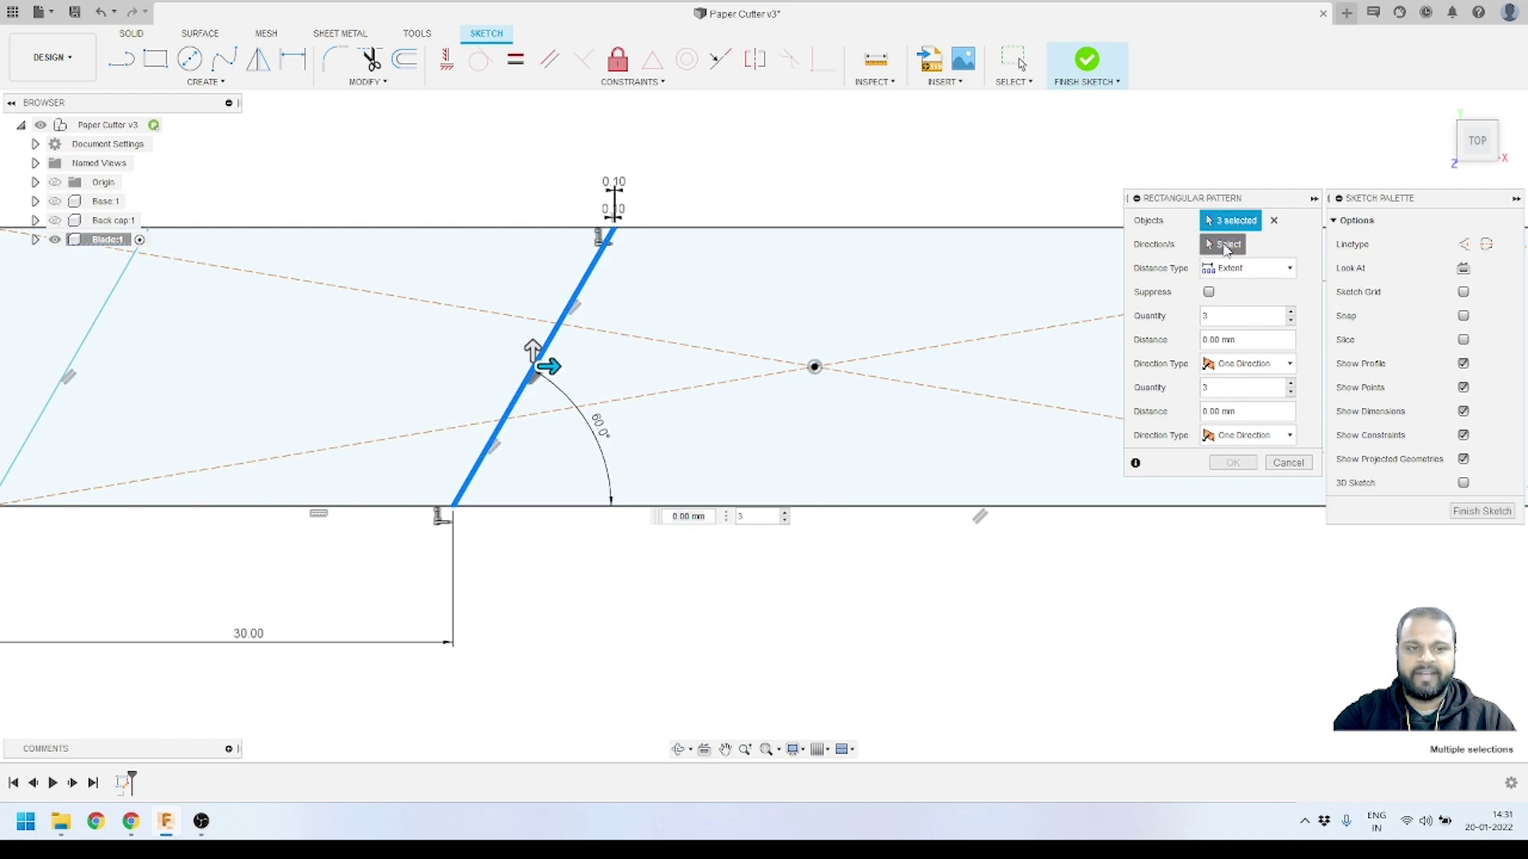
{"action": "left_click", "coordinate": [786, 506]}
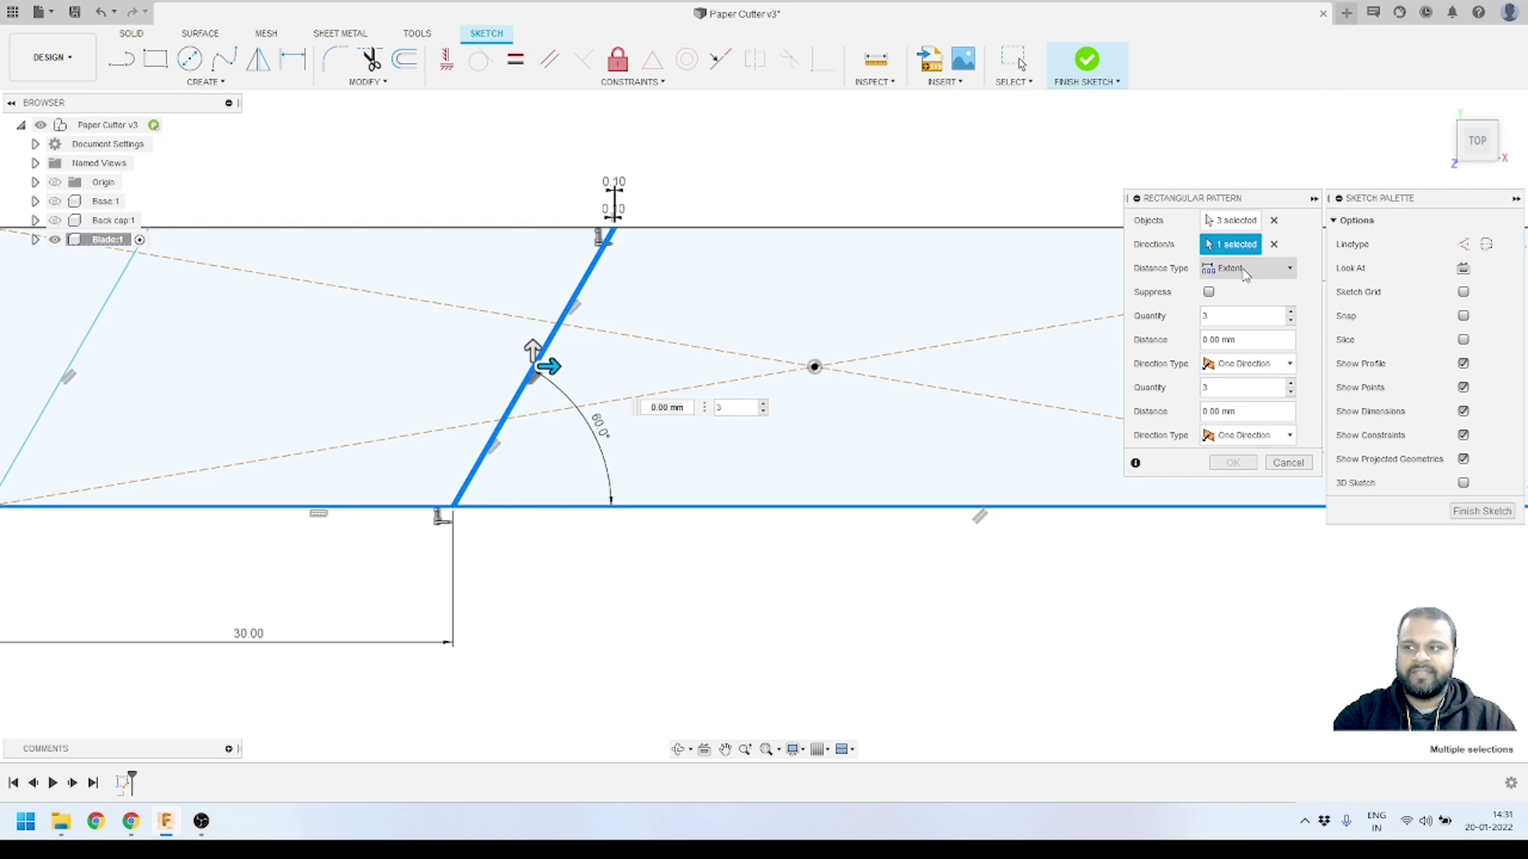
{"action": "left_click", "coordinate": [1240, 272]}
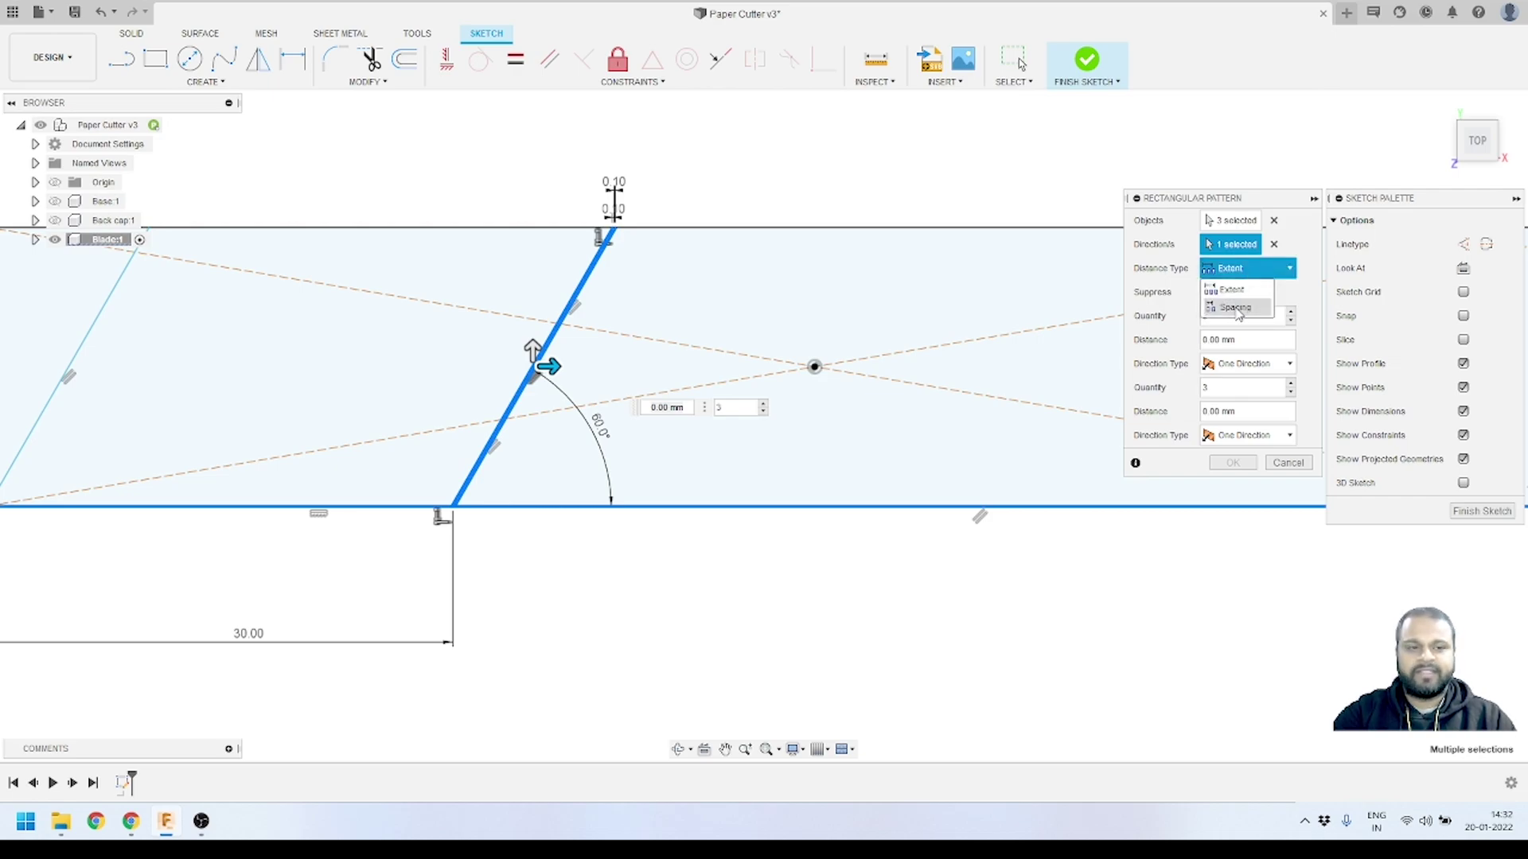
{"action": "left_click", "coordinate": [1238, 308]}
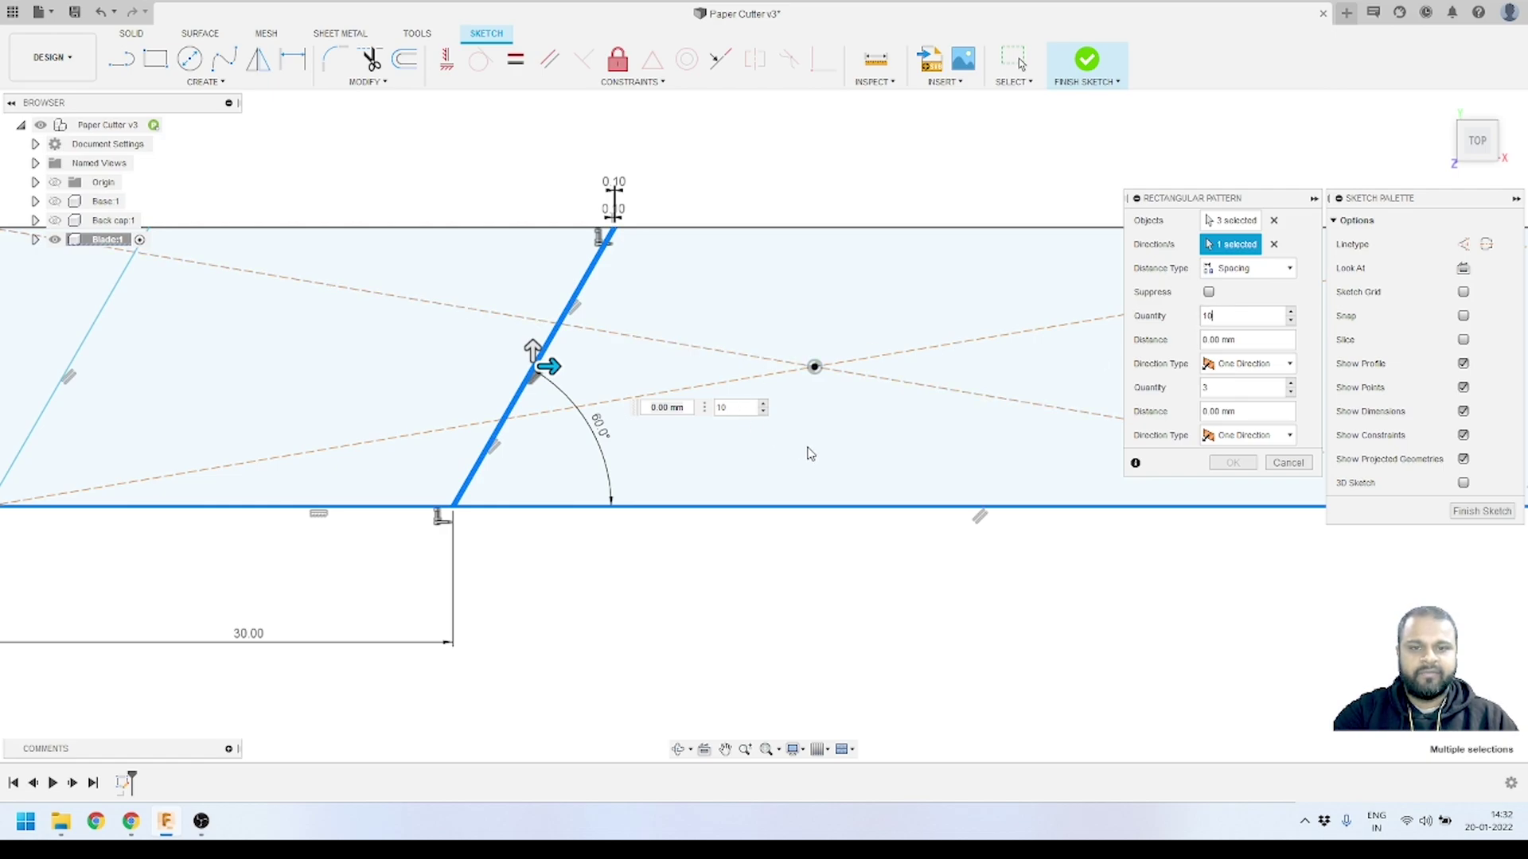
- Set the pattern to quantity 7 with 10 mm spacing and confirm it
{"action": "scroll", "coordinate": [541, 430], "scroll_direction": "down", "scroll_amount": 3}
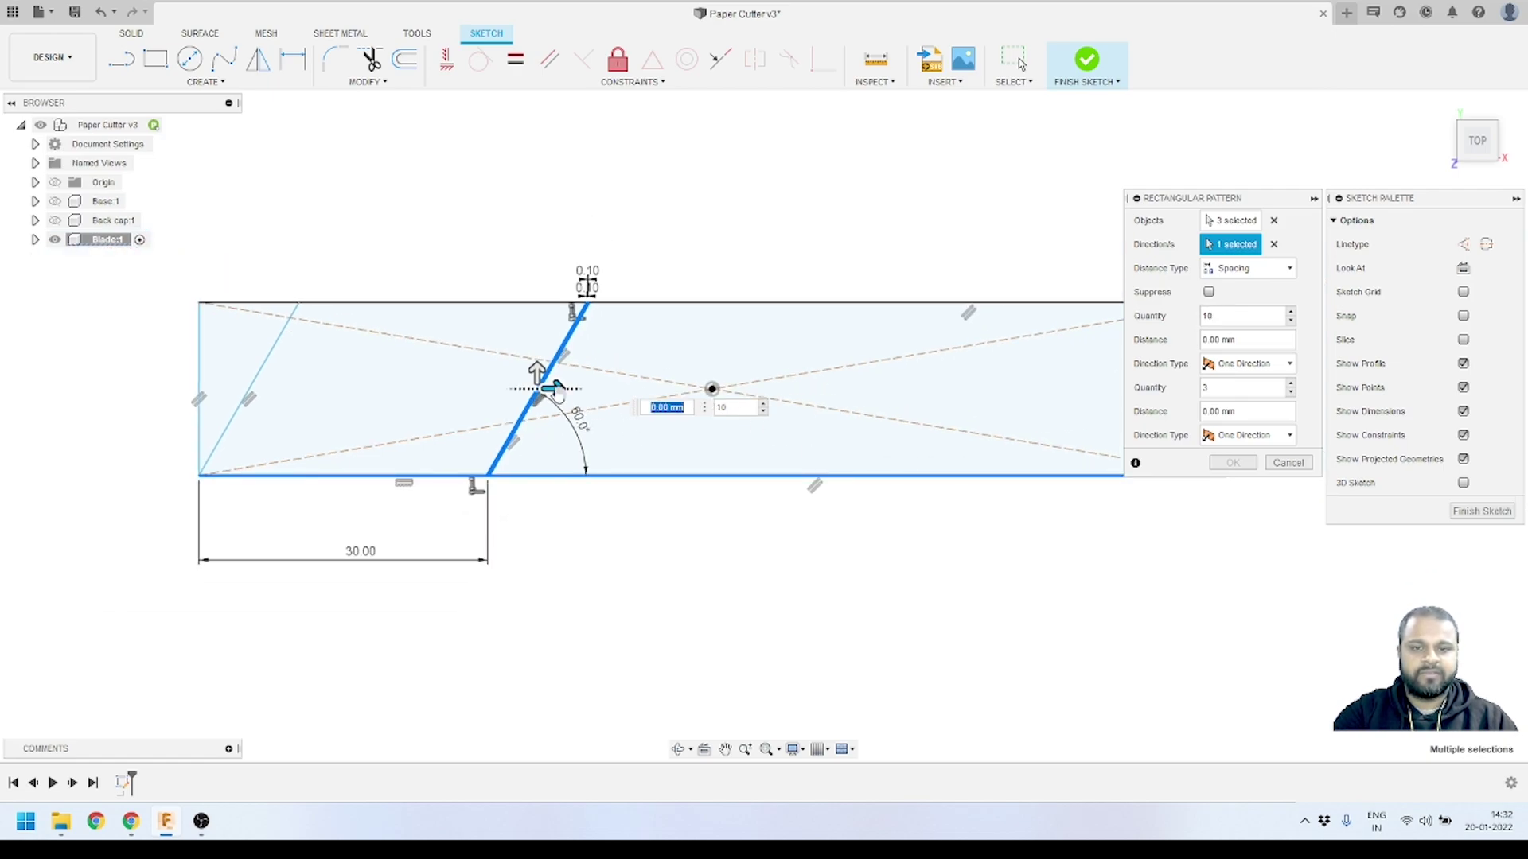
{"action": "key", "text": "Tab"}
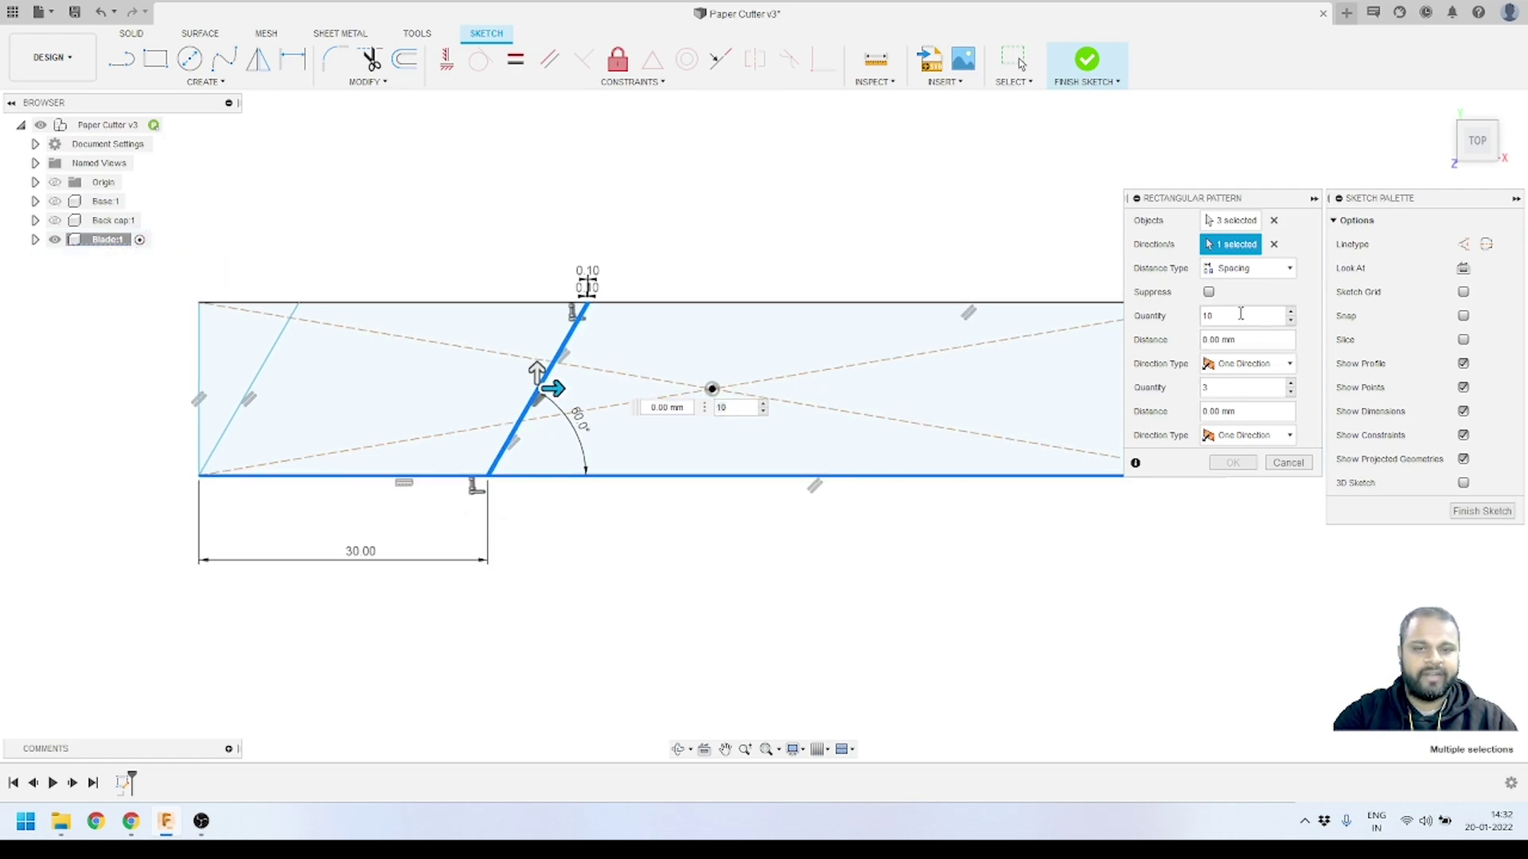
{"action": "scroll", "coordinate": [643, 360], "scroll_direction": "down", "scroll_amount": 3}
{"action": "scroll", "coordinate": [775, 350], "scroll_direction": "up", "scroll_amount": 3}
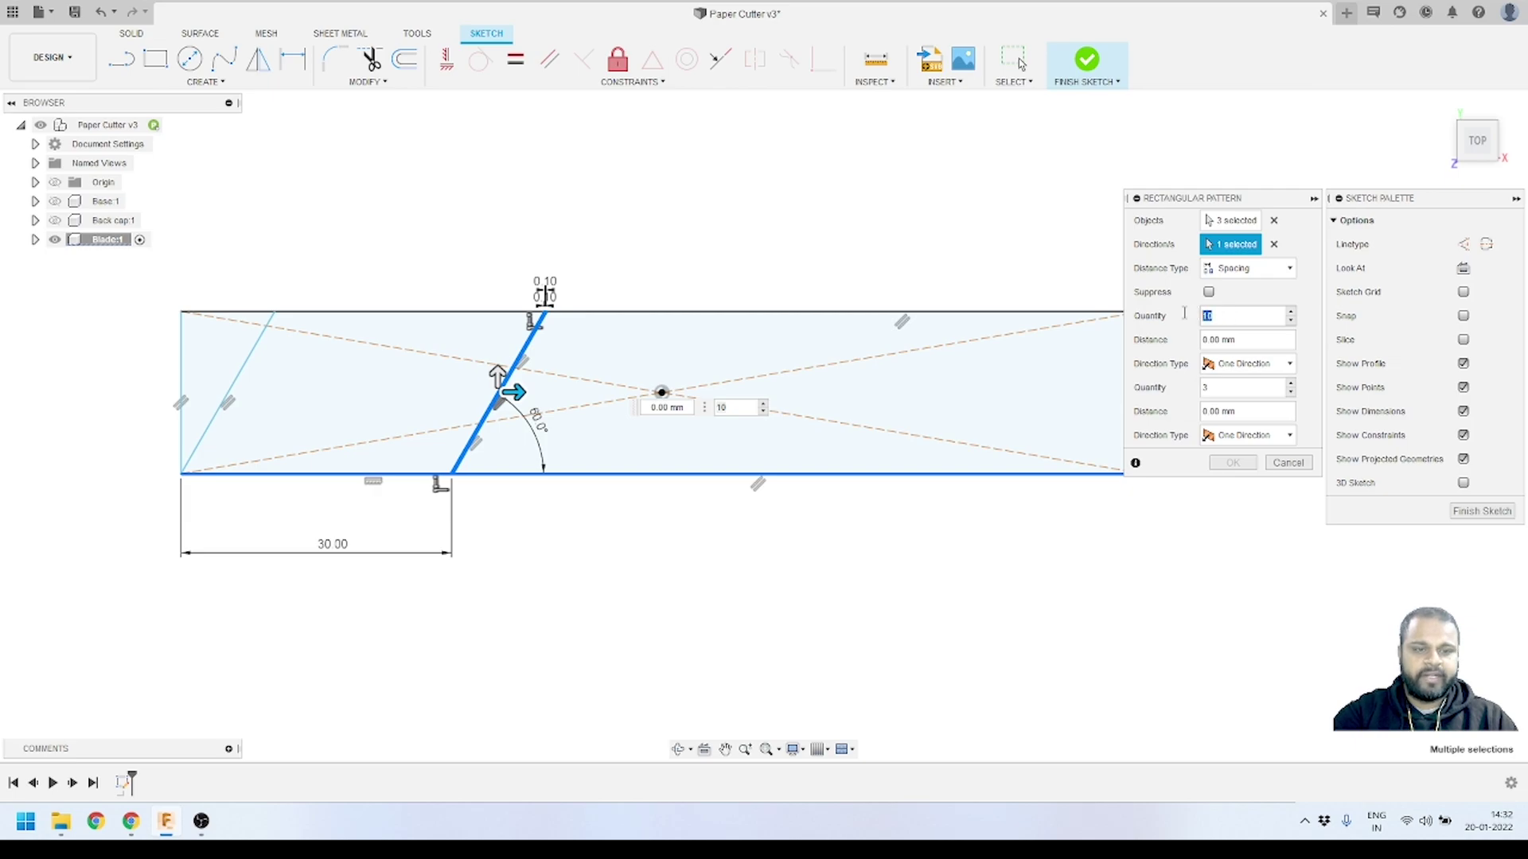
{"action": "type", "text": "7"}
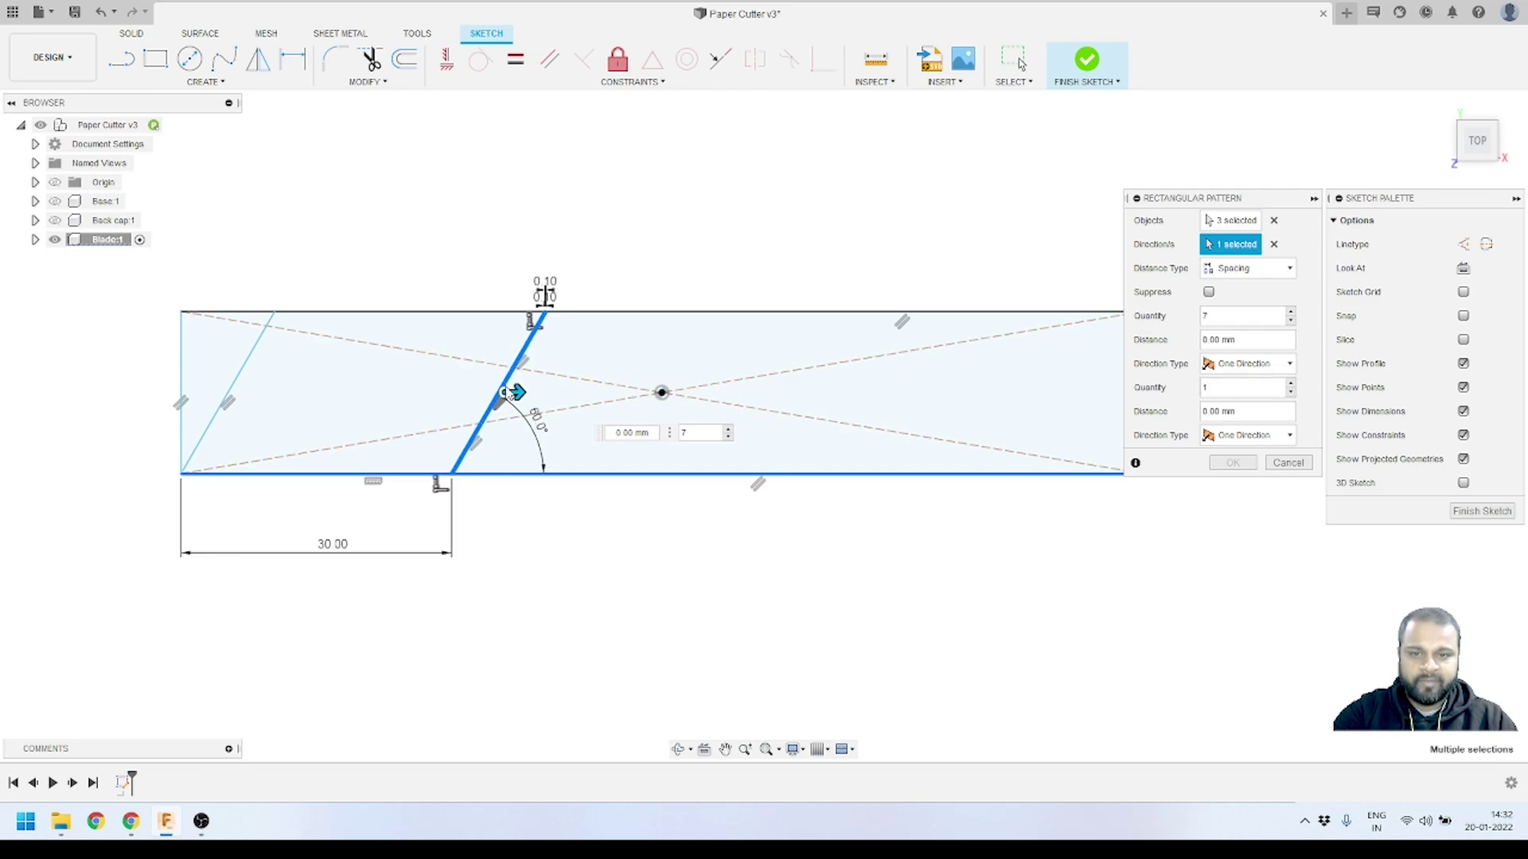
{"action": "left_click_drag", "start_coordinate": [515, 392], "coordinate": [671, 392]}
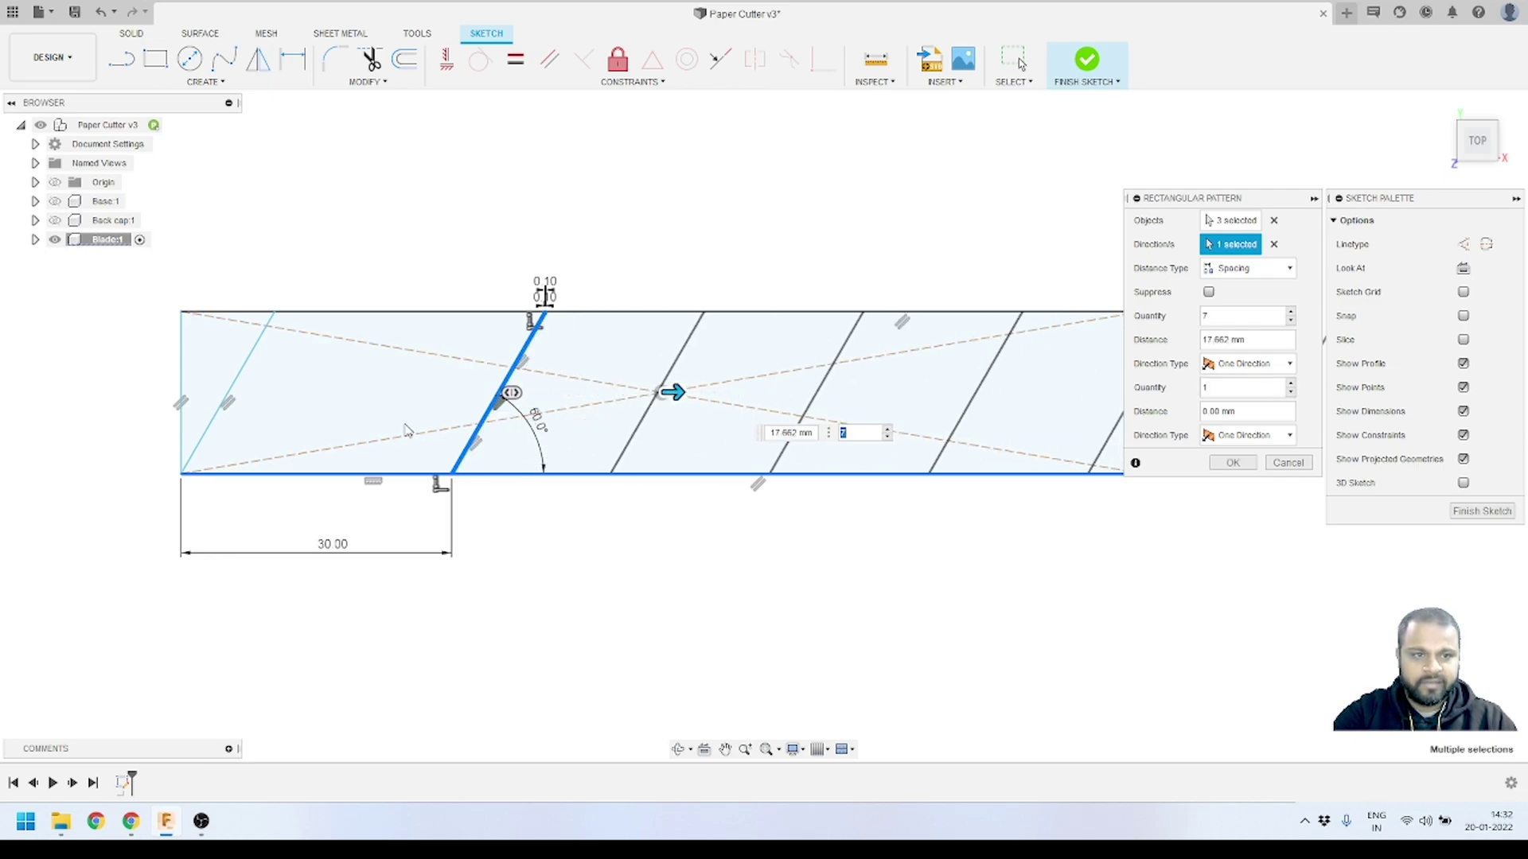
{"action": "scroll", "coordinate": [541, 420], "scroll_direction": "down", "scroll_amount": 3}
{"action": "scroll", "coordinate": [700, 374], "scroll_direction": "up", "scroll_amount": 2}
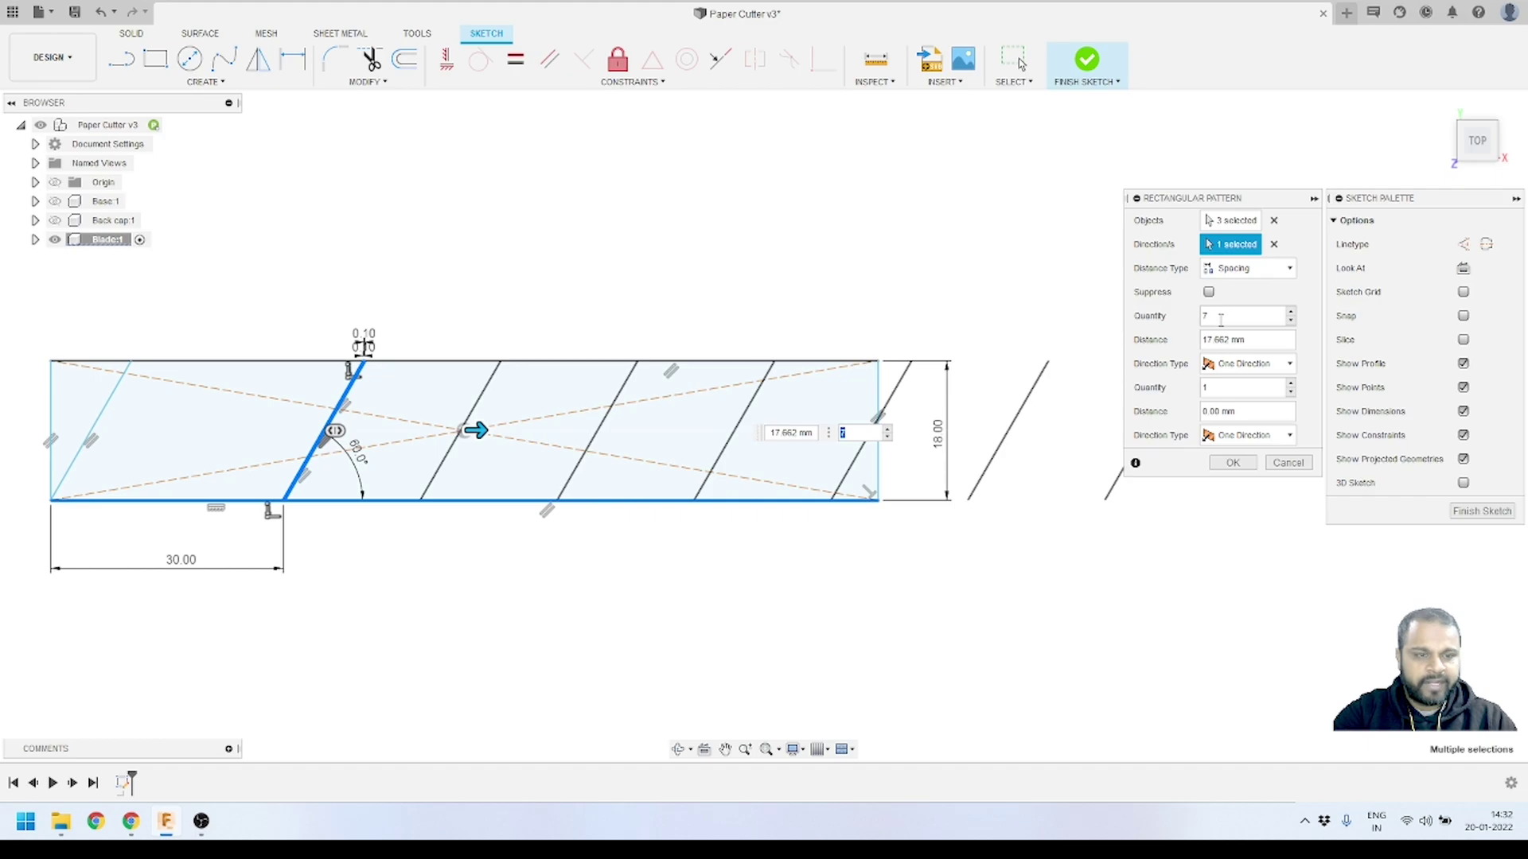
{"action": "scroll", "coordinate": [925, 396], "scroll_direction": "down", "scroll_amount": 2}
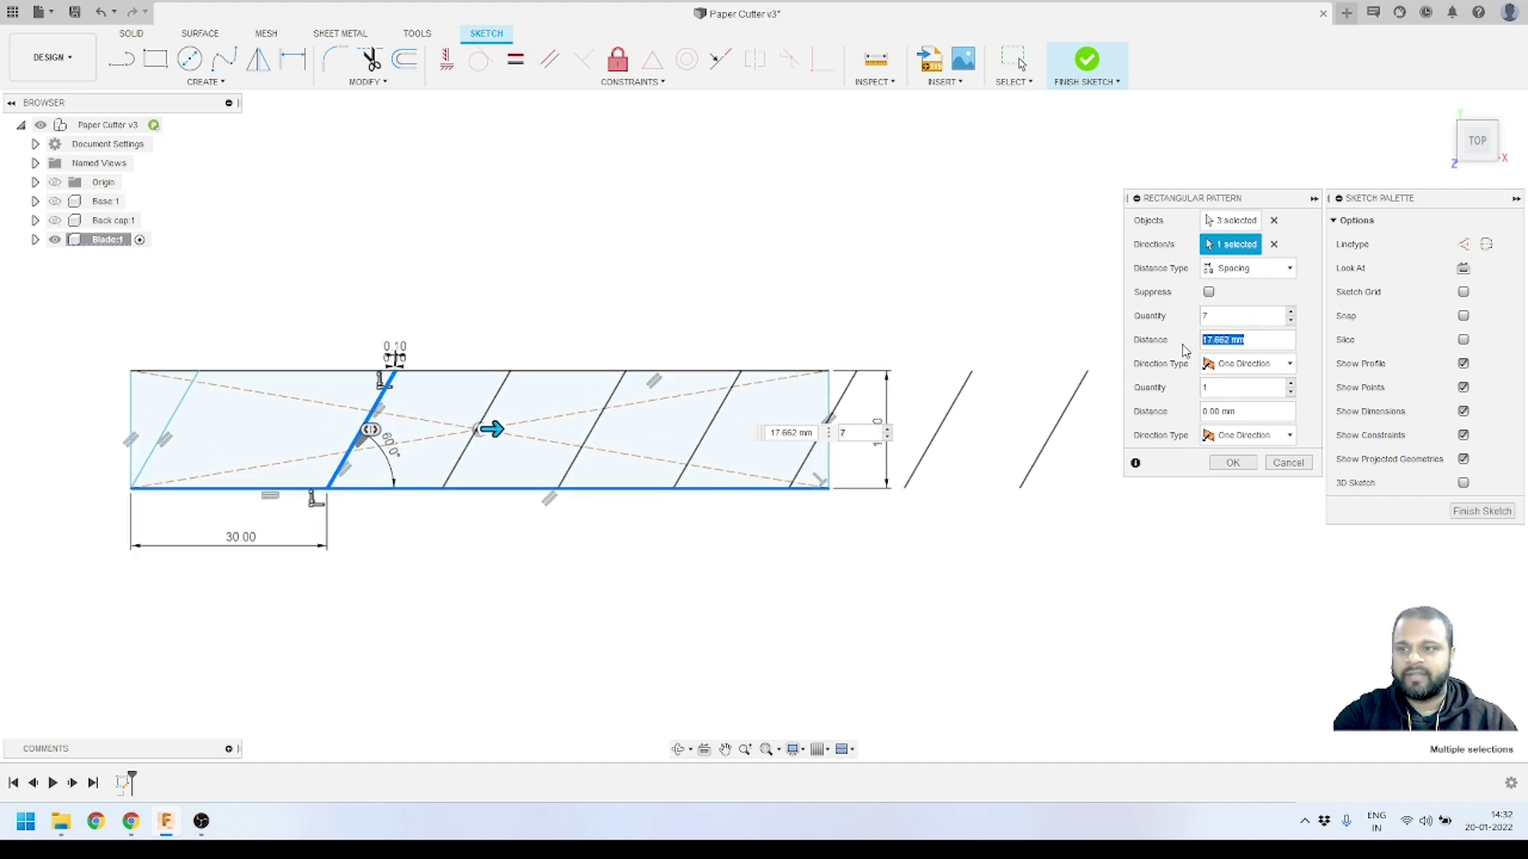
{"action": "scroll", "coordinate": [517, 421], "scroll_direction": "up", "scroll_amount": 3}
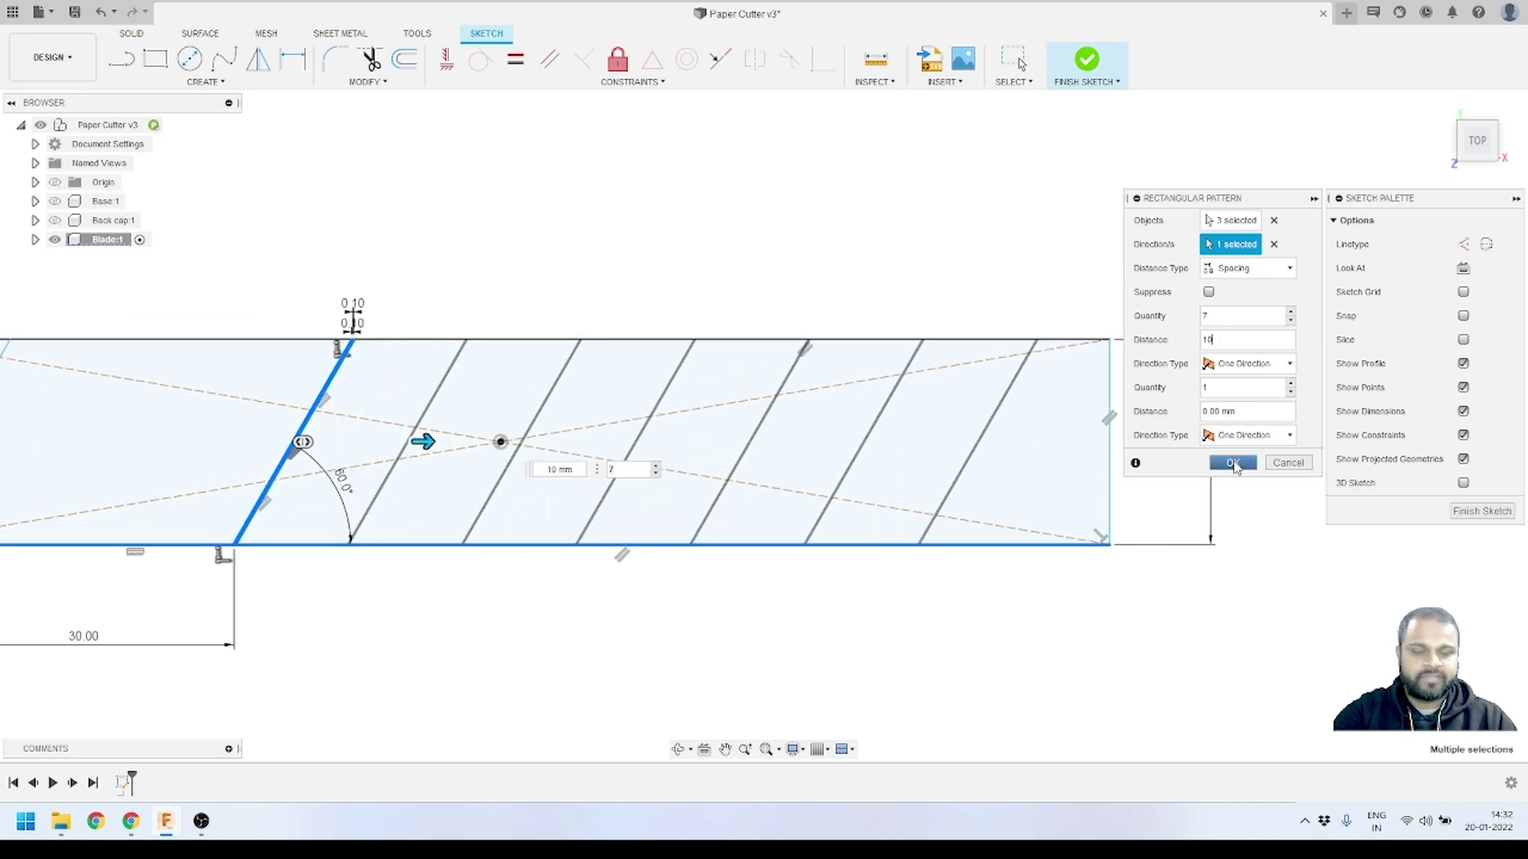
{"action": "left_click", "coordinate": [1233, 464]}
{"action": "scroll", "coordinate": [913, 443], "scroll_direction": "down", "scroll_amount": 3}
{"action": "scroll", "coordinate": [522, 427], "scroll_direction": "up", "scroll_amount": 3}
{"action": "scroll", "coordinate": [591, 420], "scroll_direction": "down", "scroll_amount": 2}
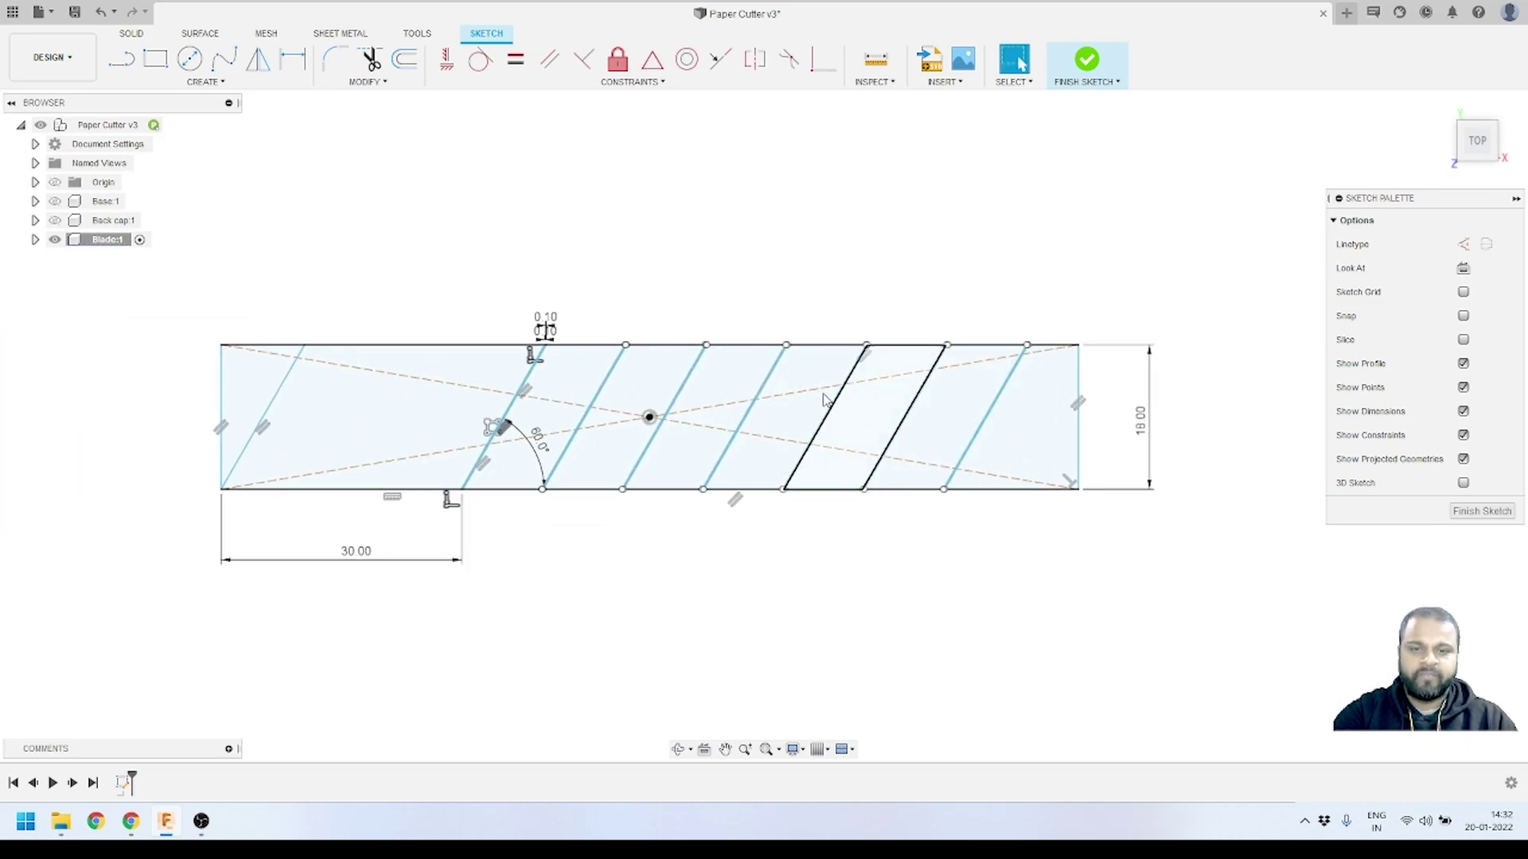
- Dimension the blade's top edge at 100 mm, then change it to 105 mm
{"action": "scroll", "coordinate": [689, 414], "scroll_direction": "up", "scroll_amount": 2}
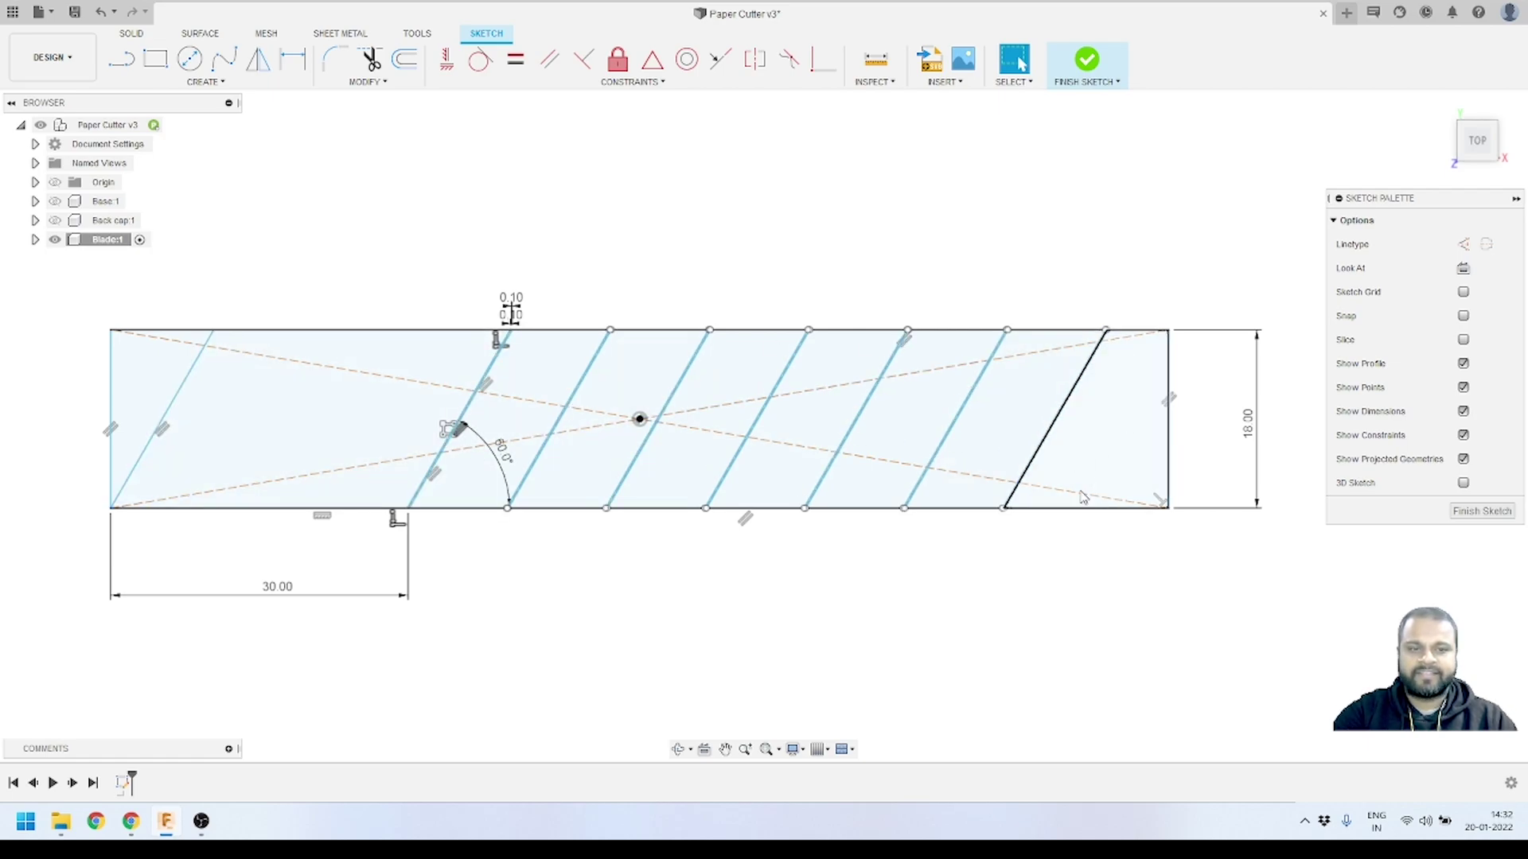
{"action": "left_click", "coordinate": [293, 58]}
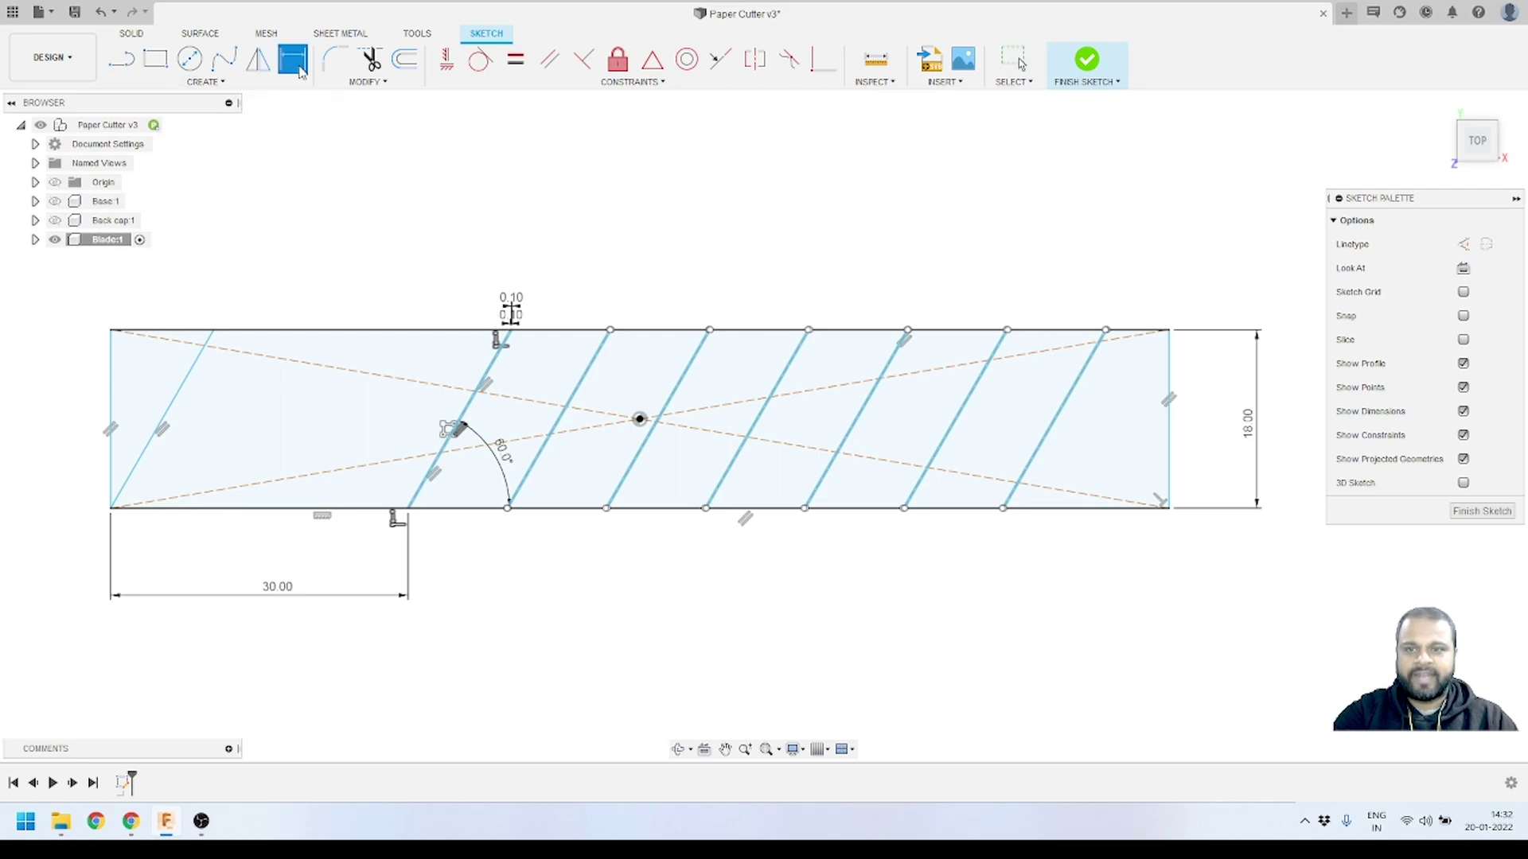
{"action": "left_click", "coordinate": [766, 338]}
{"action": "left_click", "coordinate": [729, 286]}
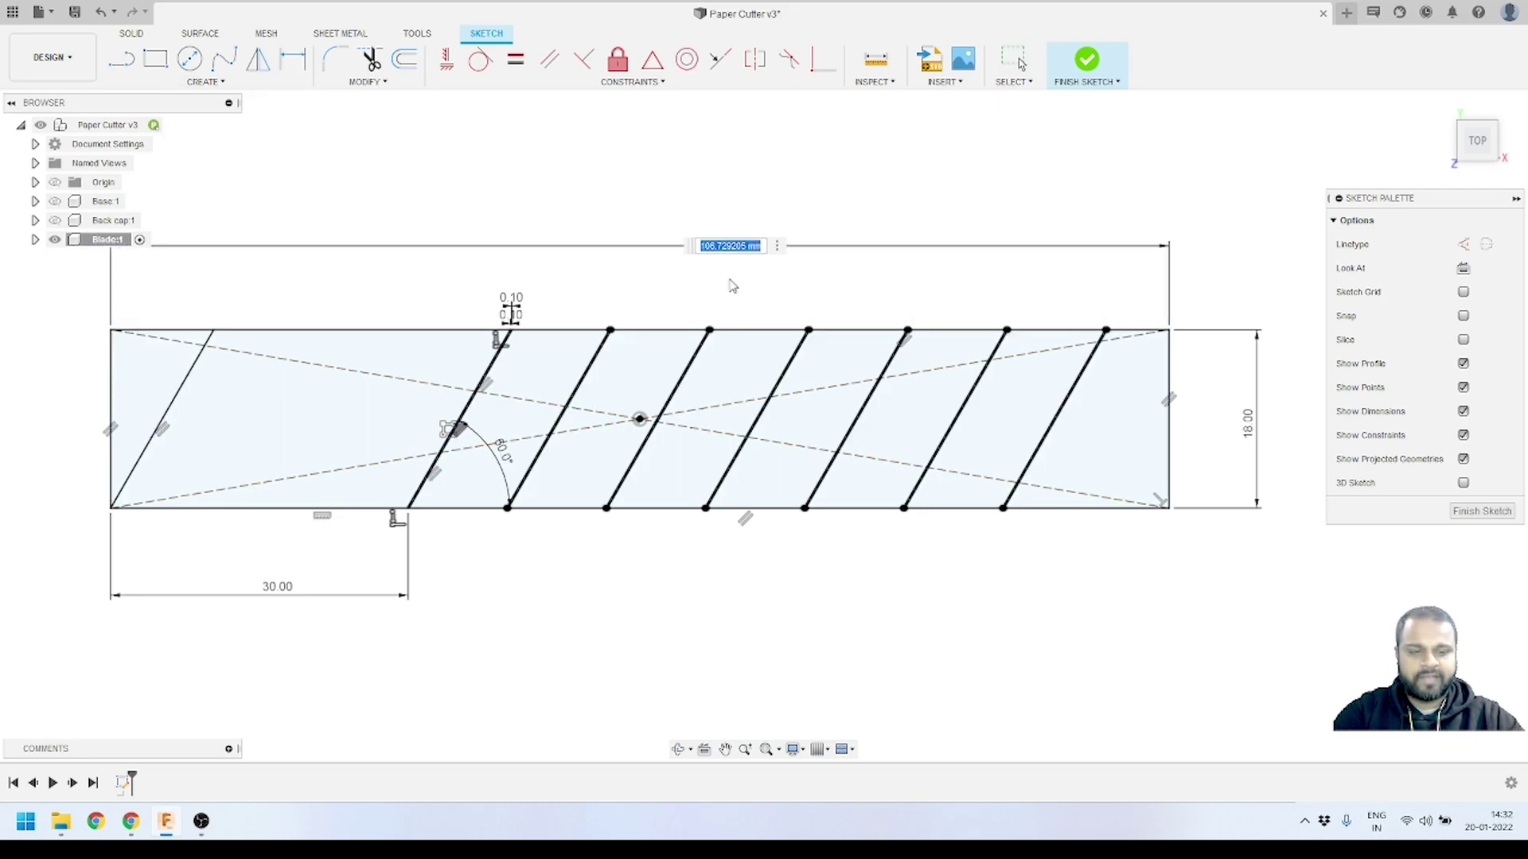
{"action": "type", "text": "100"}
{"action": "key", "text": "Return"}
{"action": "key", "text": "Escape"}
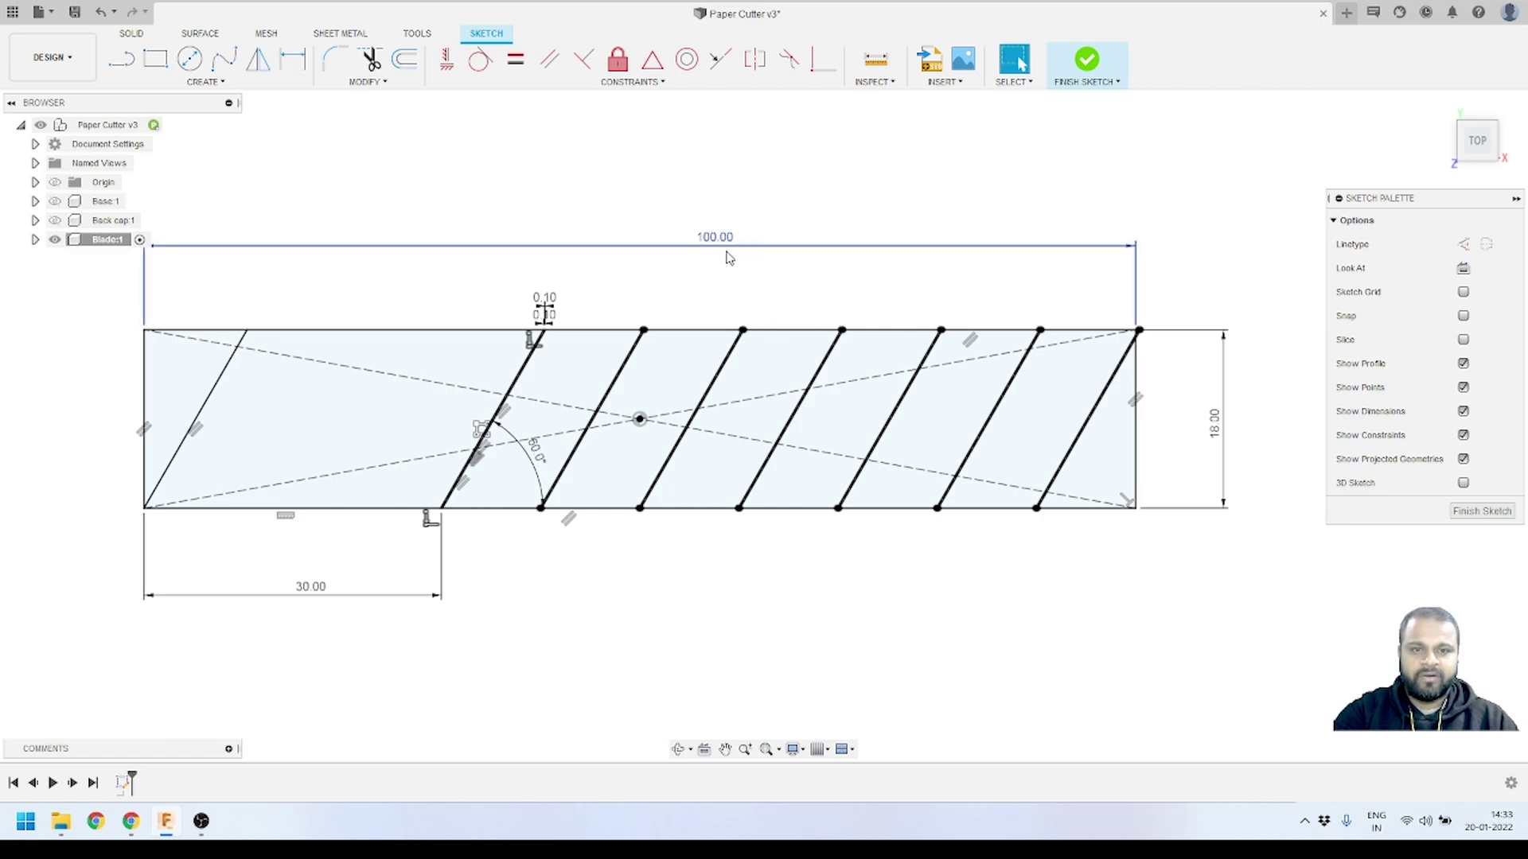
{"action": "double_click", "coordinate": [712, 241]}
{"action": "type", "text": "105"}
{"action": "key", "text": "Return"}
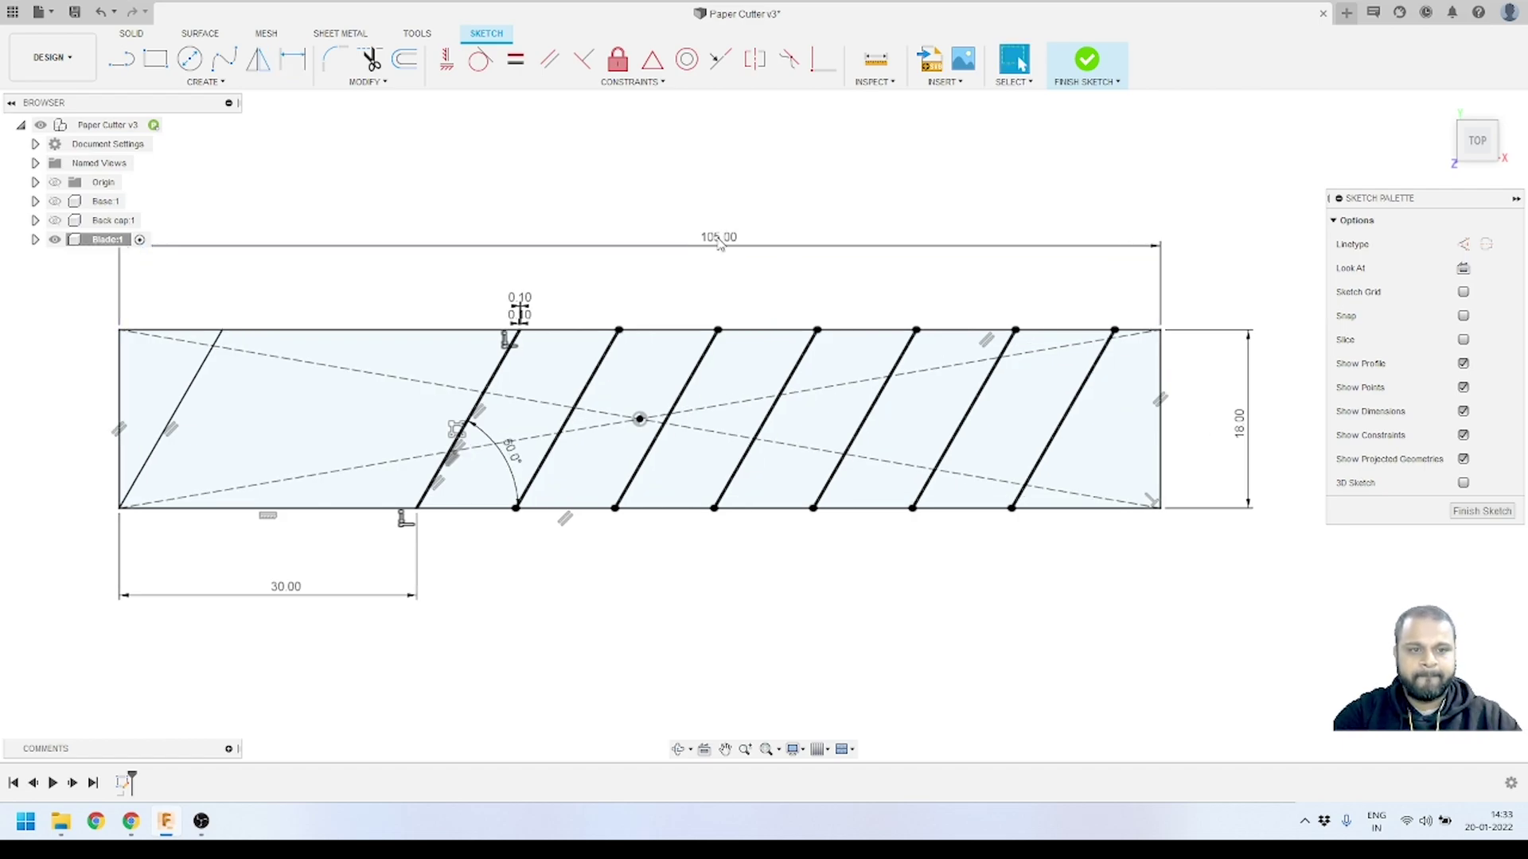
{"action": "scroll", "coordinate": [1071, 442], "scroll_direction": "down", "scroll_amount": 2}
{"action": "scroll", "coordinate": [1070, 442], "scroll_direction": "up", "scroll_amount": 3}
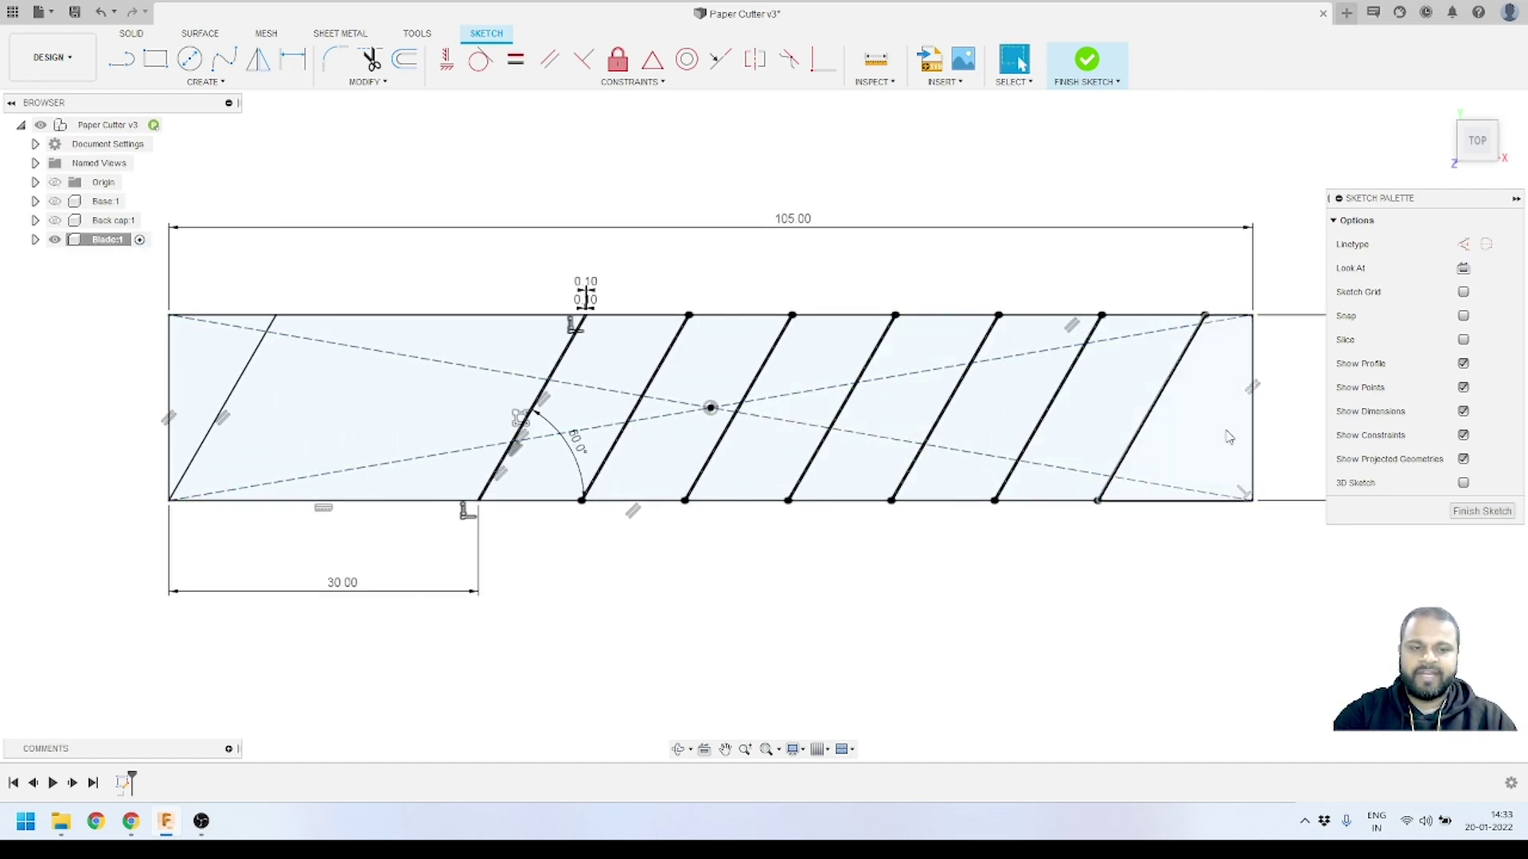
{"action": "scroll", "coordinate": [1141, 462], "scroll_direction": "down", "scroll_amount": 3}
{"action": "scroll", "coordinate": [1010, 457], "scroll_direction": "up", "scroll_amount": 3}
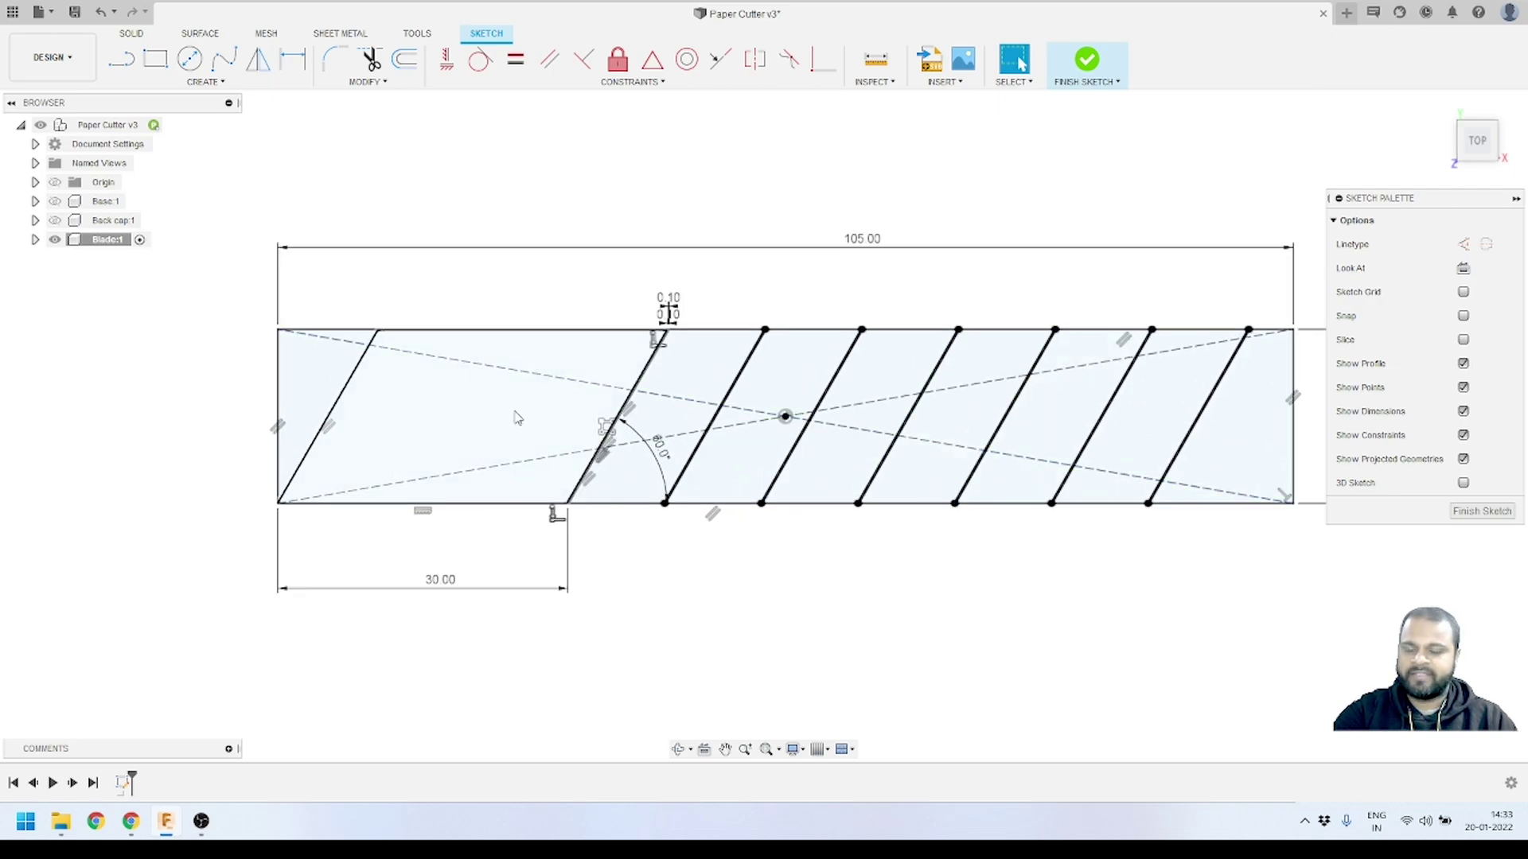
{"action": "scroll", "coordinate": [533, 434], "scroll_direction": "down", "scroll_amount": 2}
{"action": "scroll", "coordinate": [466, 439], "scroll_direction": "up", "scroll_amount": 2}
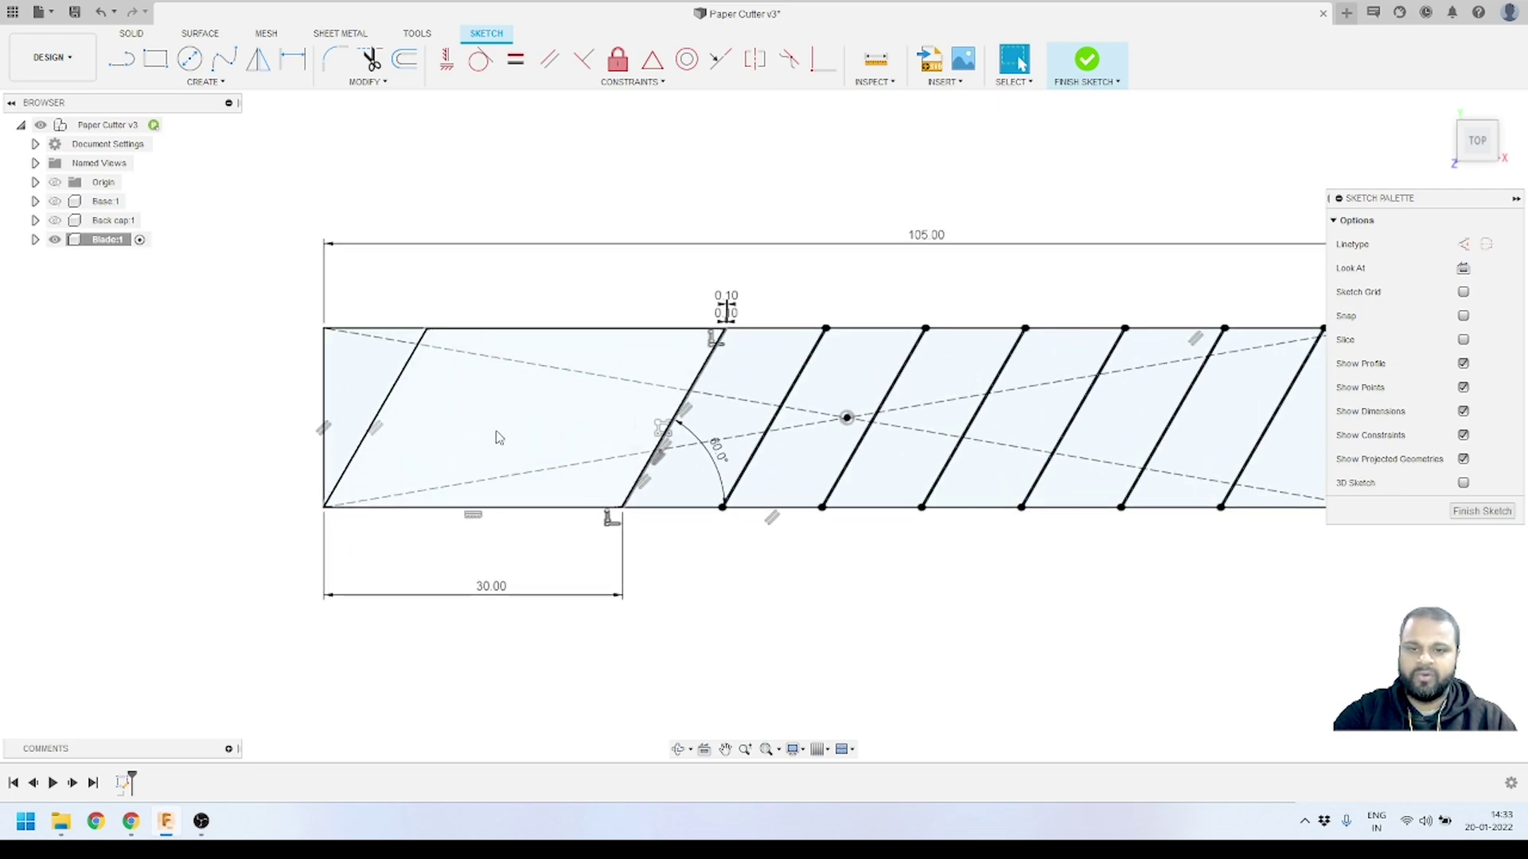
- Draw the hole circle near the left end and align its centre horizontally with the blade centre
{"action": "key", "text": "c"}
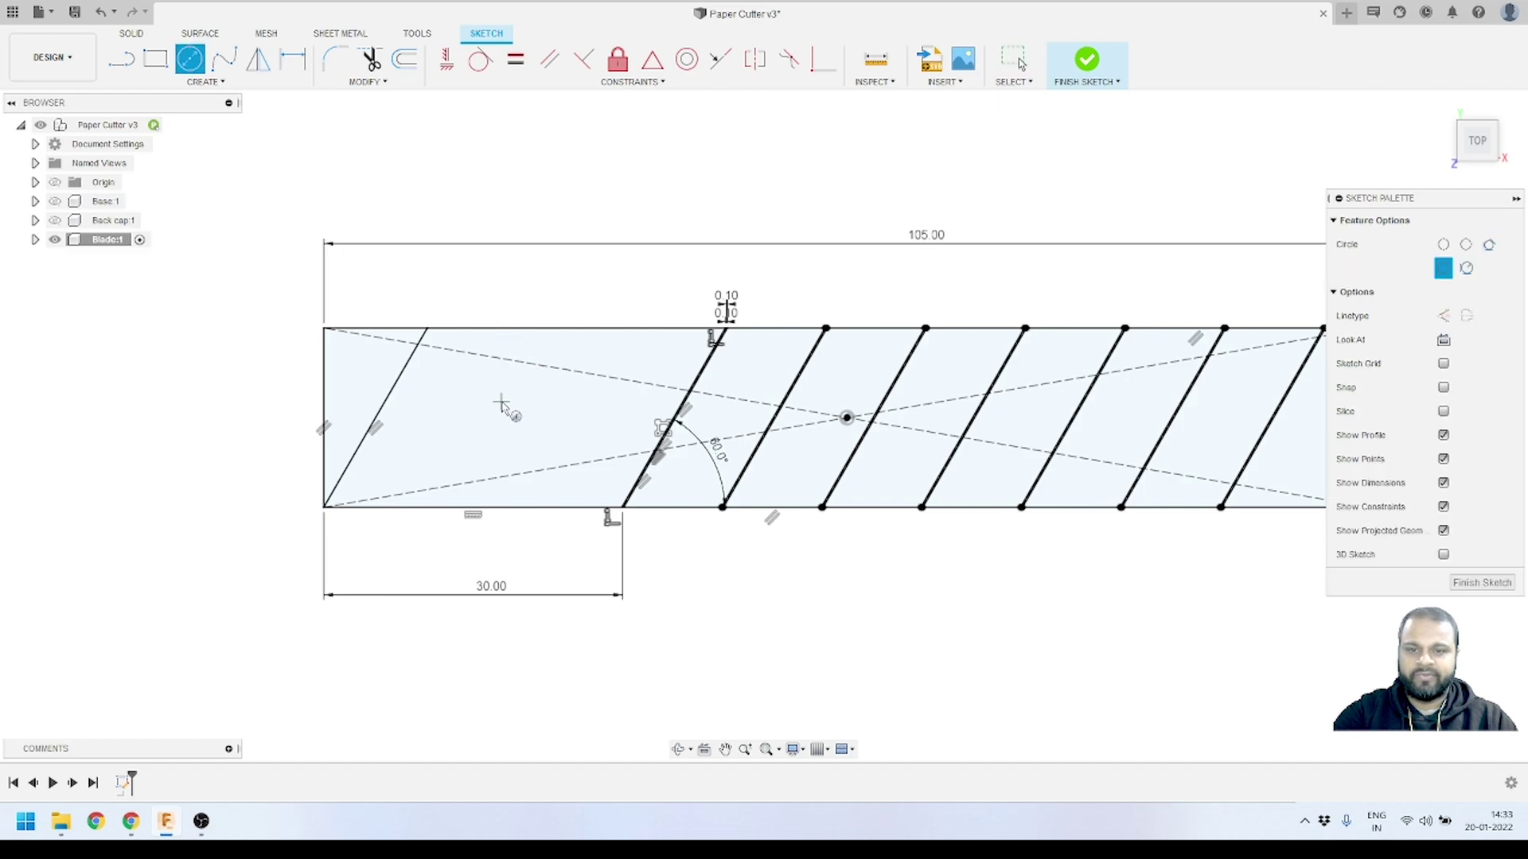
{"action": "left_click", "coordinate": [494, 414]}
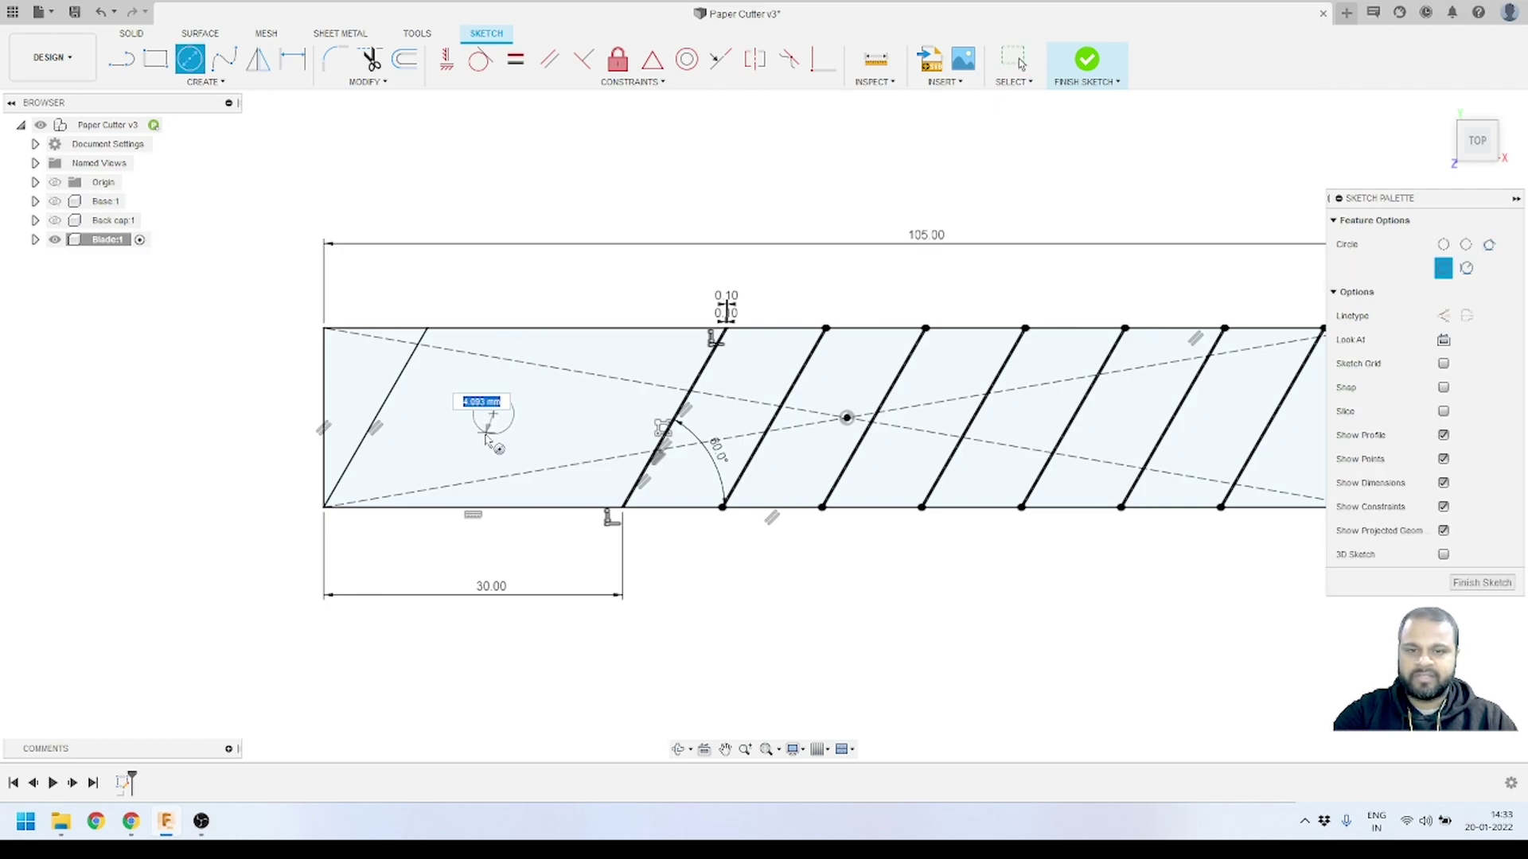
{"action": "left_click", "coordinate": [478, 437]}
{"action": "key", "text": "Escape"}
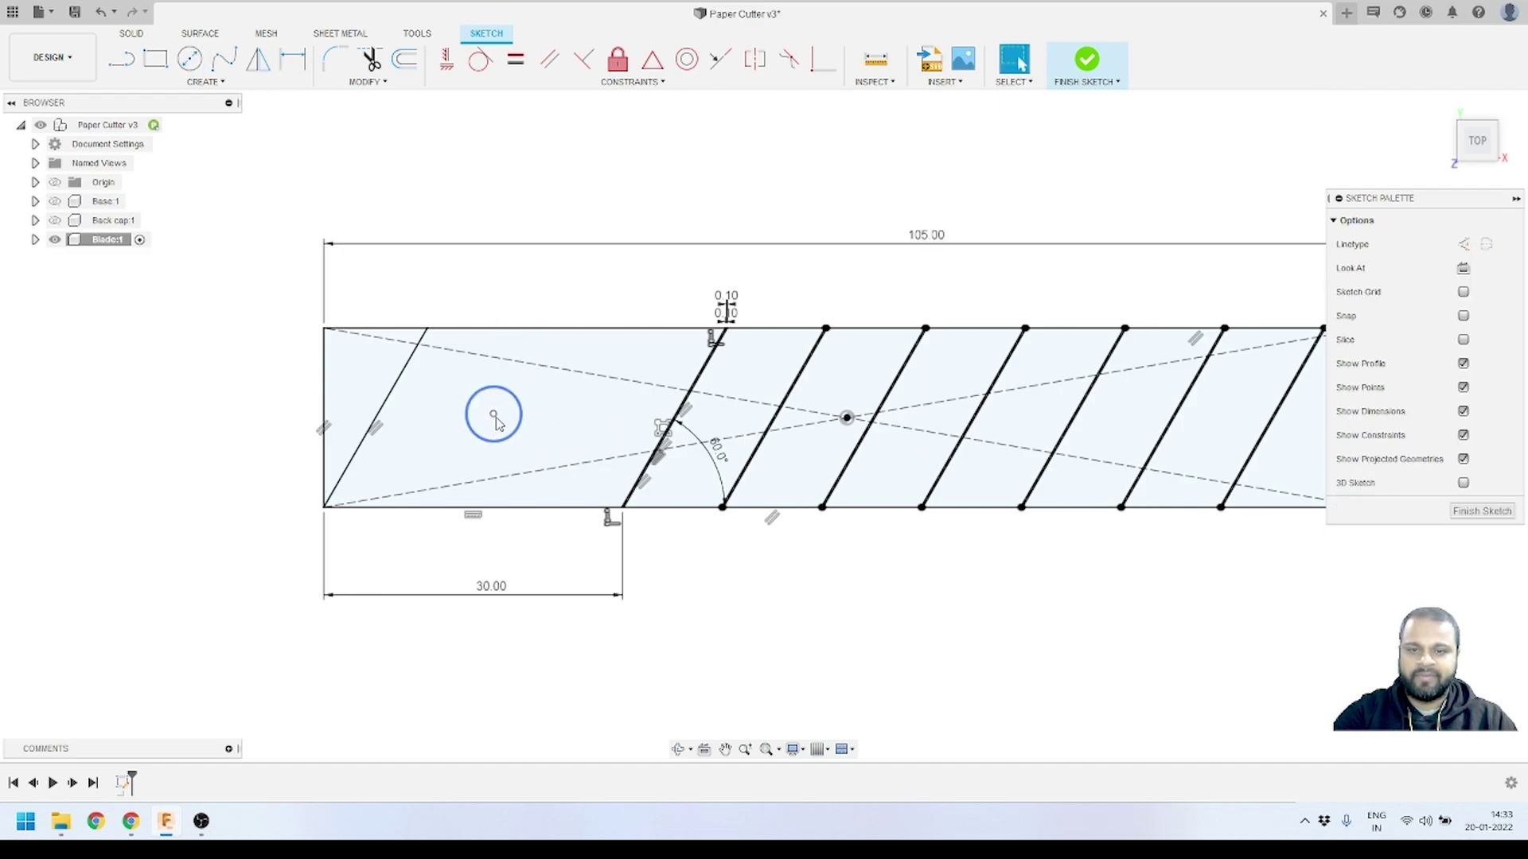
{"action": "left_click", "coordinate": [847, 417], "text": "ctrl"}
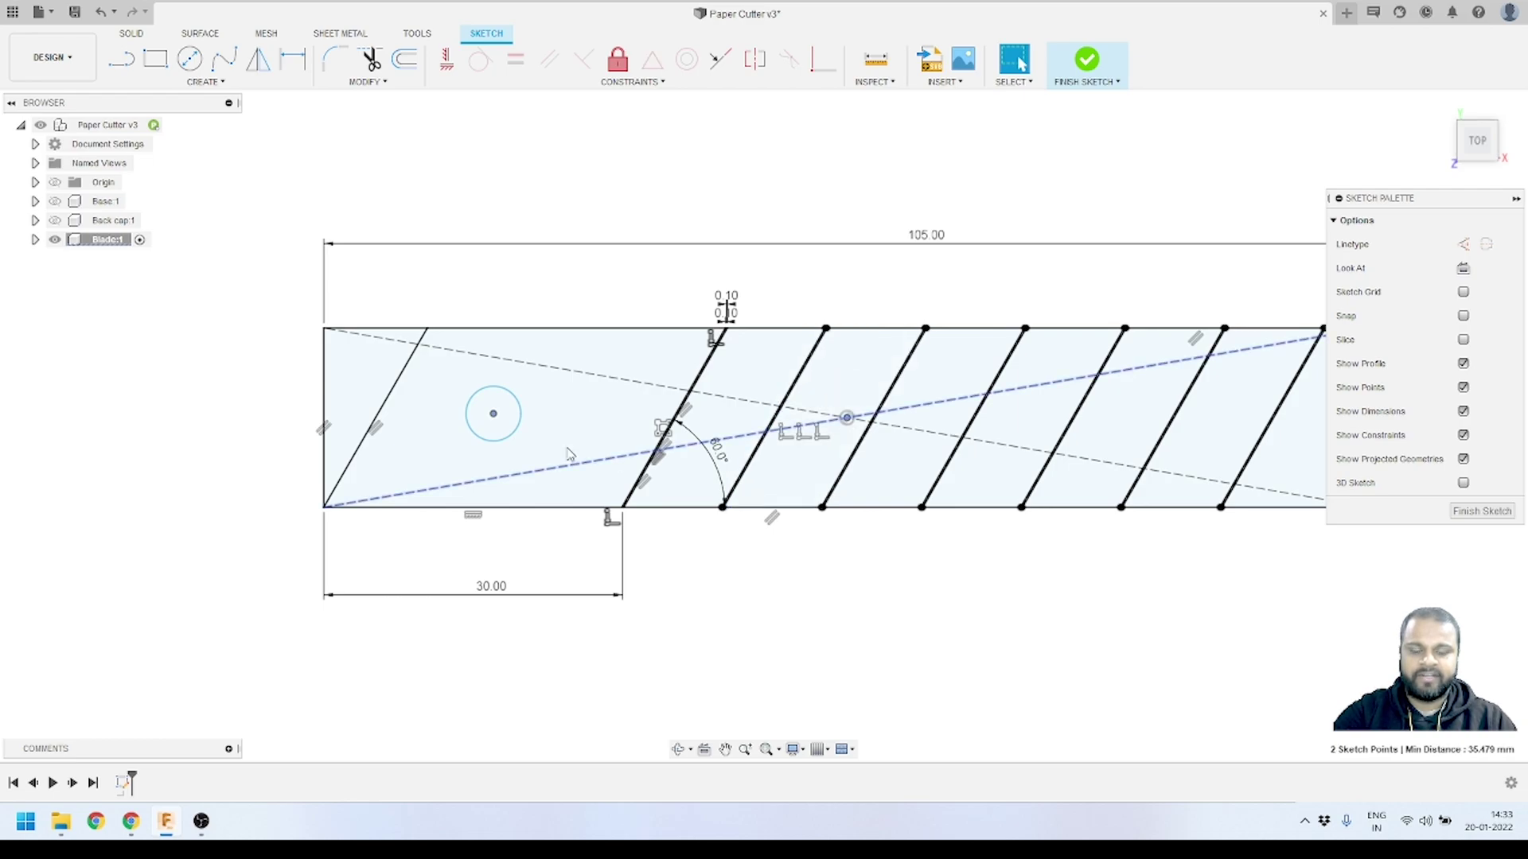
{"action": "left_click", "coordinate": [447, 65]}
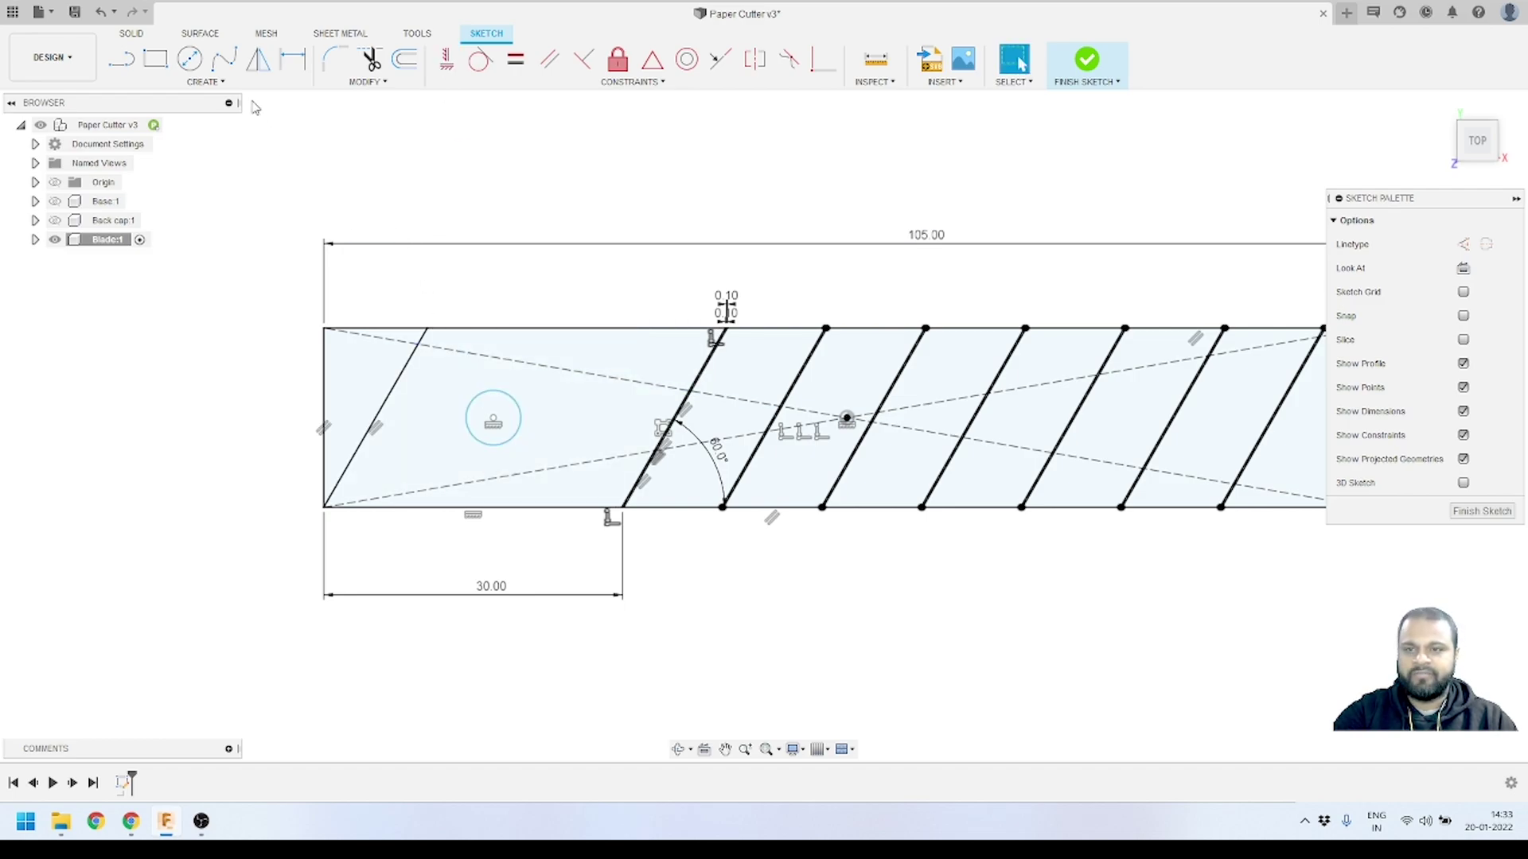
- Give the hole a 5 mm diameter dimension
{"action": "left_click", "coordinate": [293, 58]}
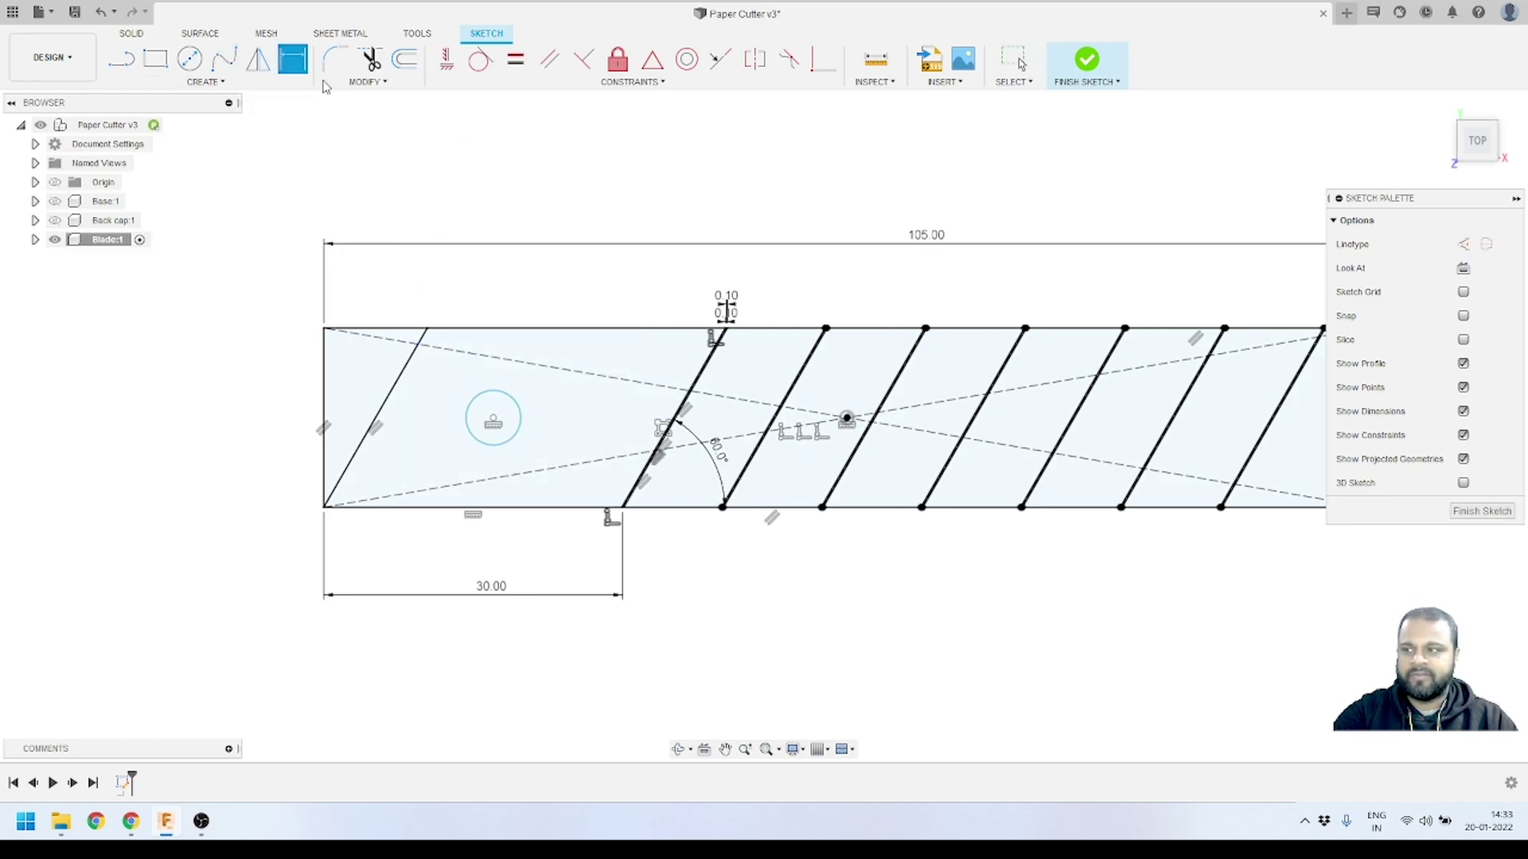
{"action": "left_click", "coordinate": [517, 400]}
{"action": "left_click", "coordinate": [619, 285]}
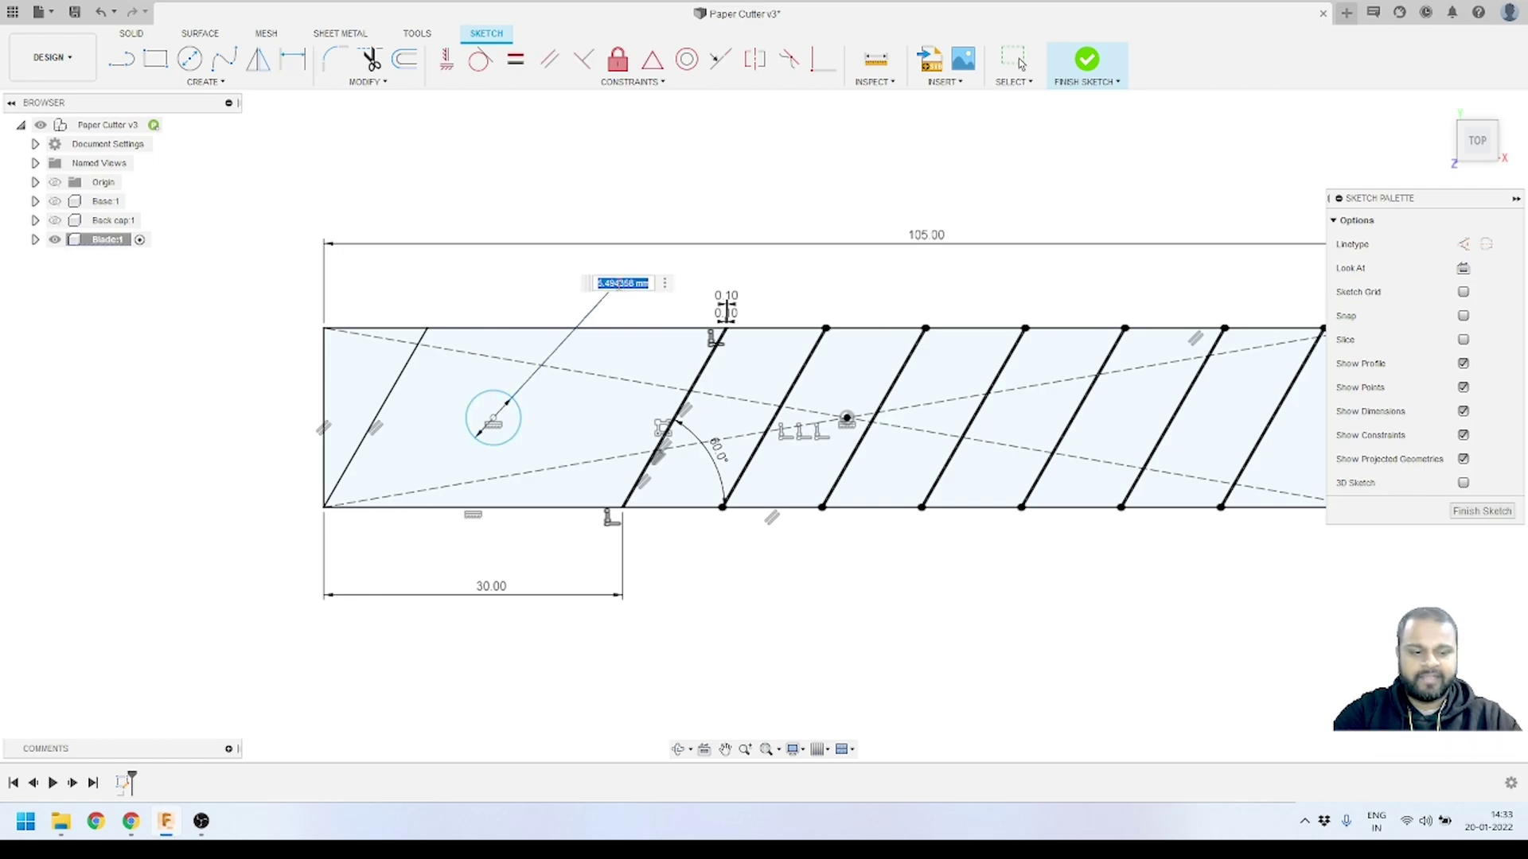
{"action": "type", "text": "5"}
{"action": "key", "text": "Return"}
{"action": "key", "text": "Escape"}
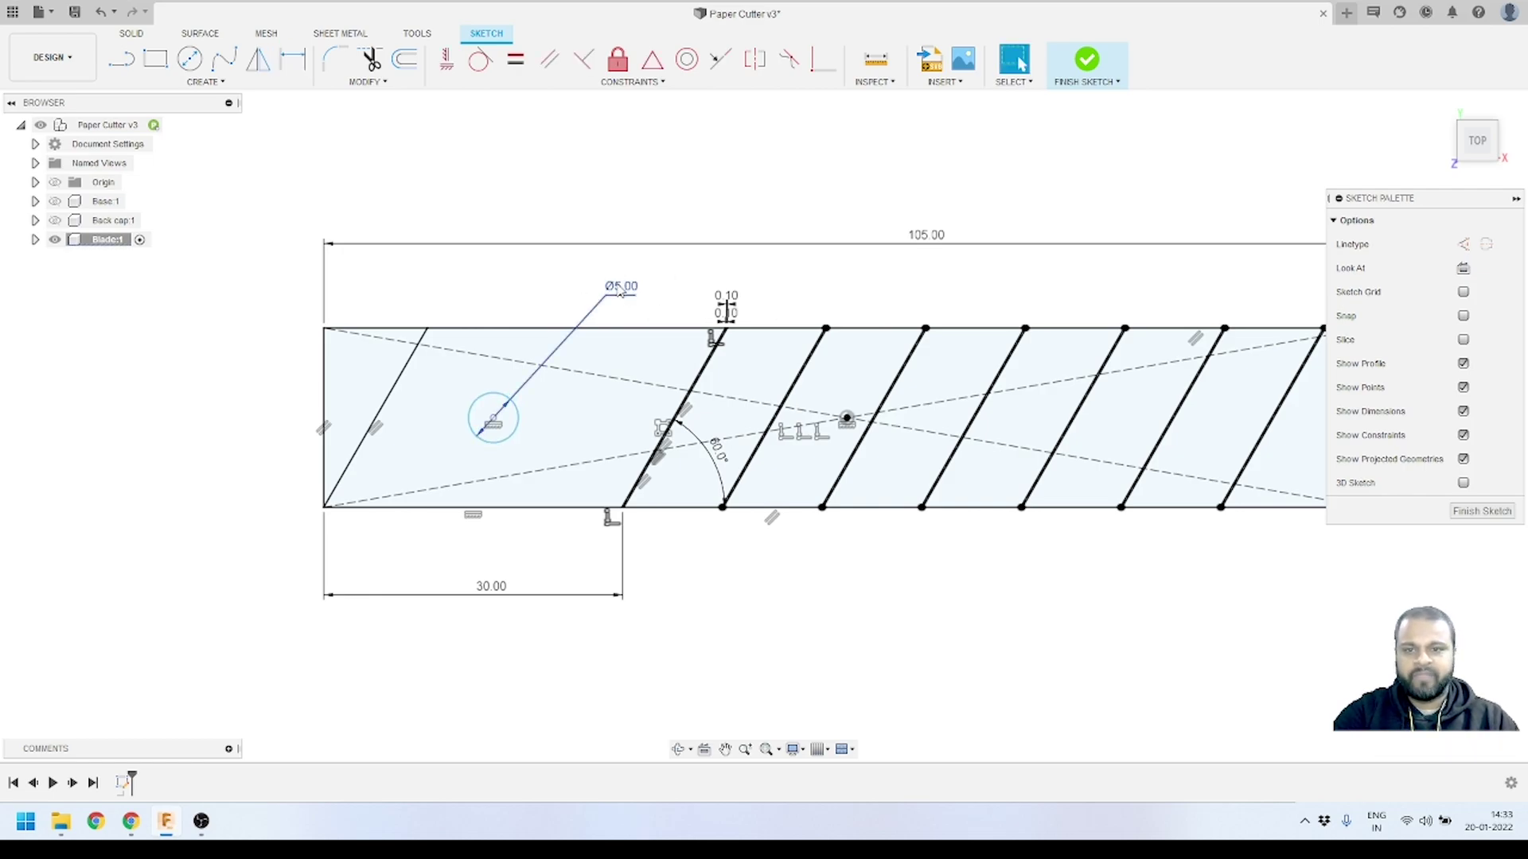
- Dimension the hole centre 6 mm horizontally from the slanted left edge's top corner
{"action": "left_click", "coordinate": [293, 59]}
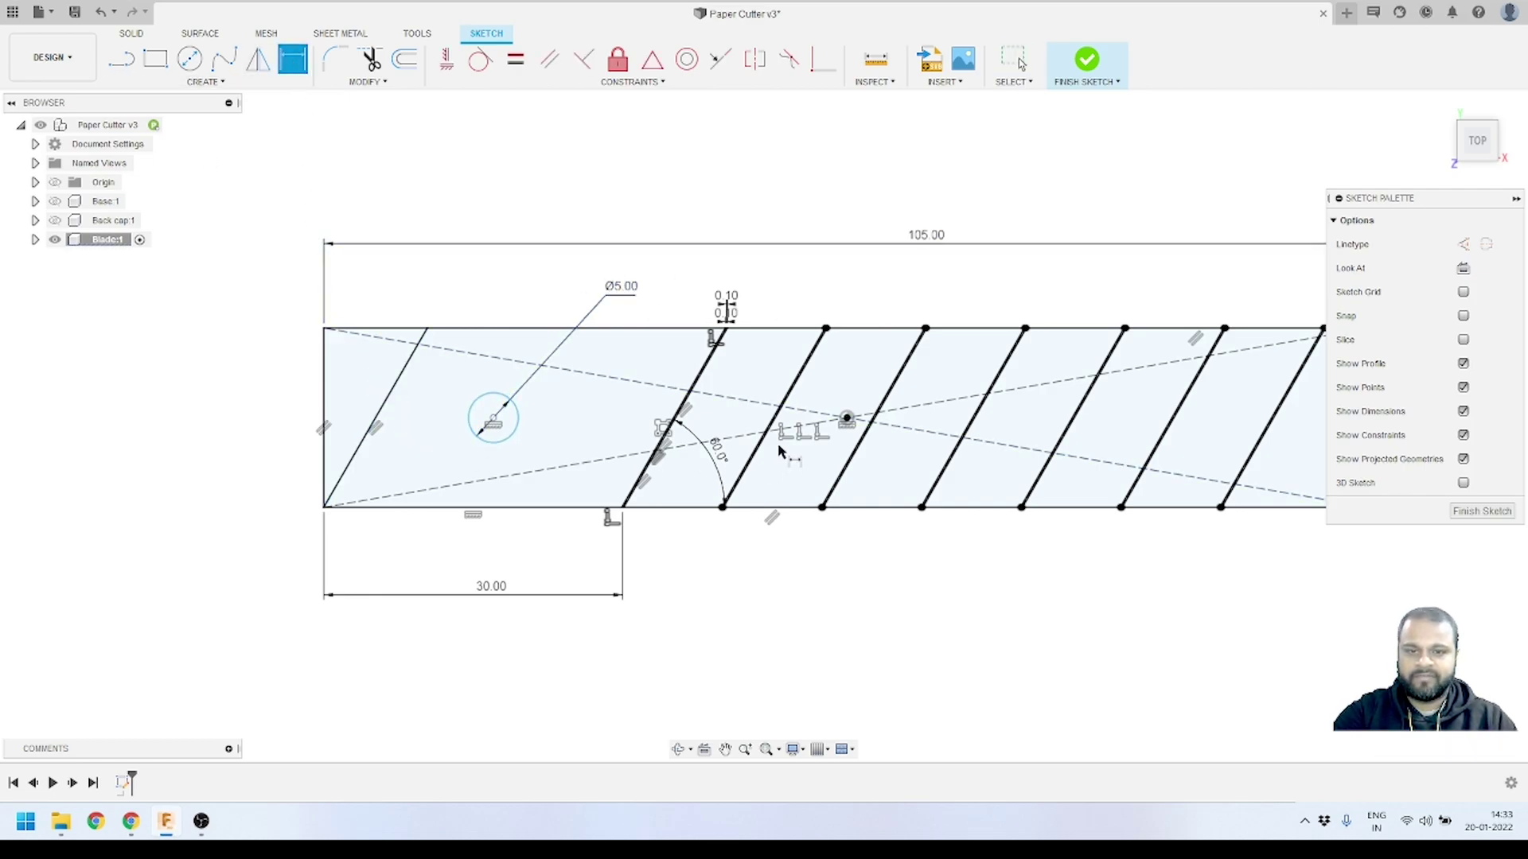
{"action": "left_click", "coordinate": [427, 328]}
{"action": "left_click", "coordinate": [493, 420]}
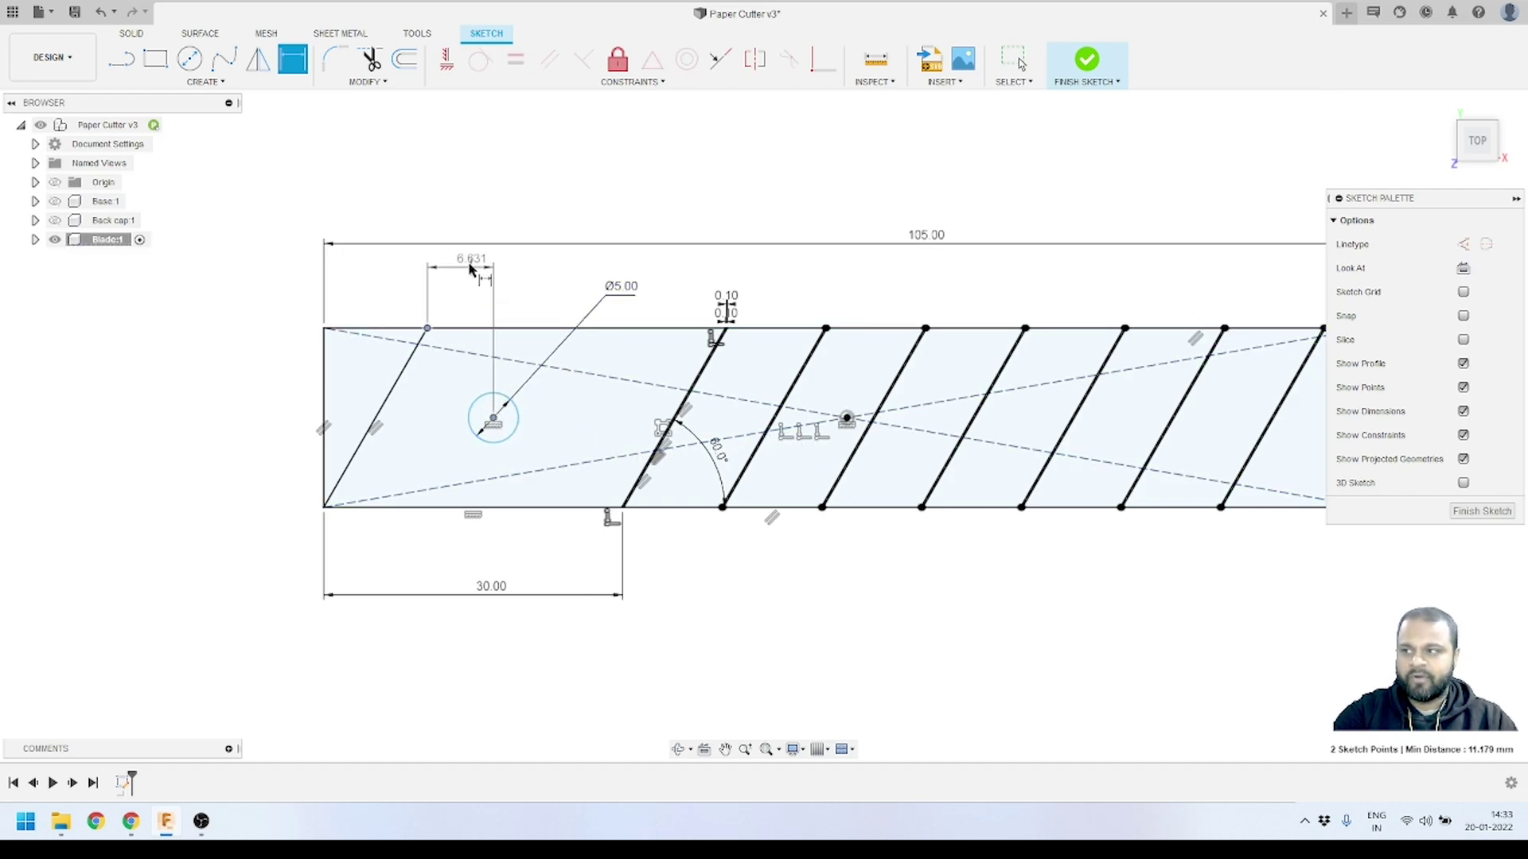
{"action": "left_click", "coordinate": [480, 314]}
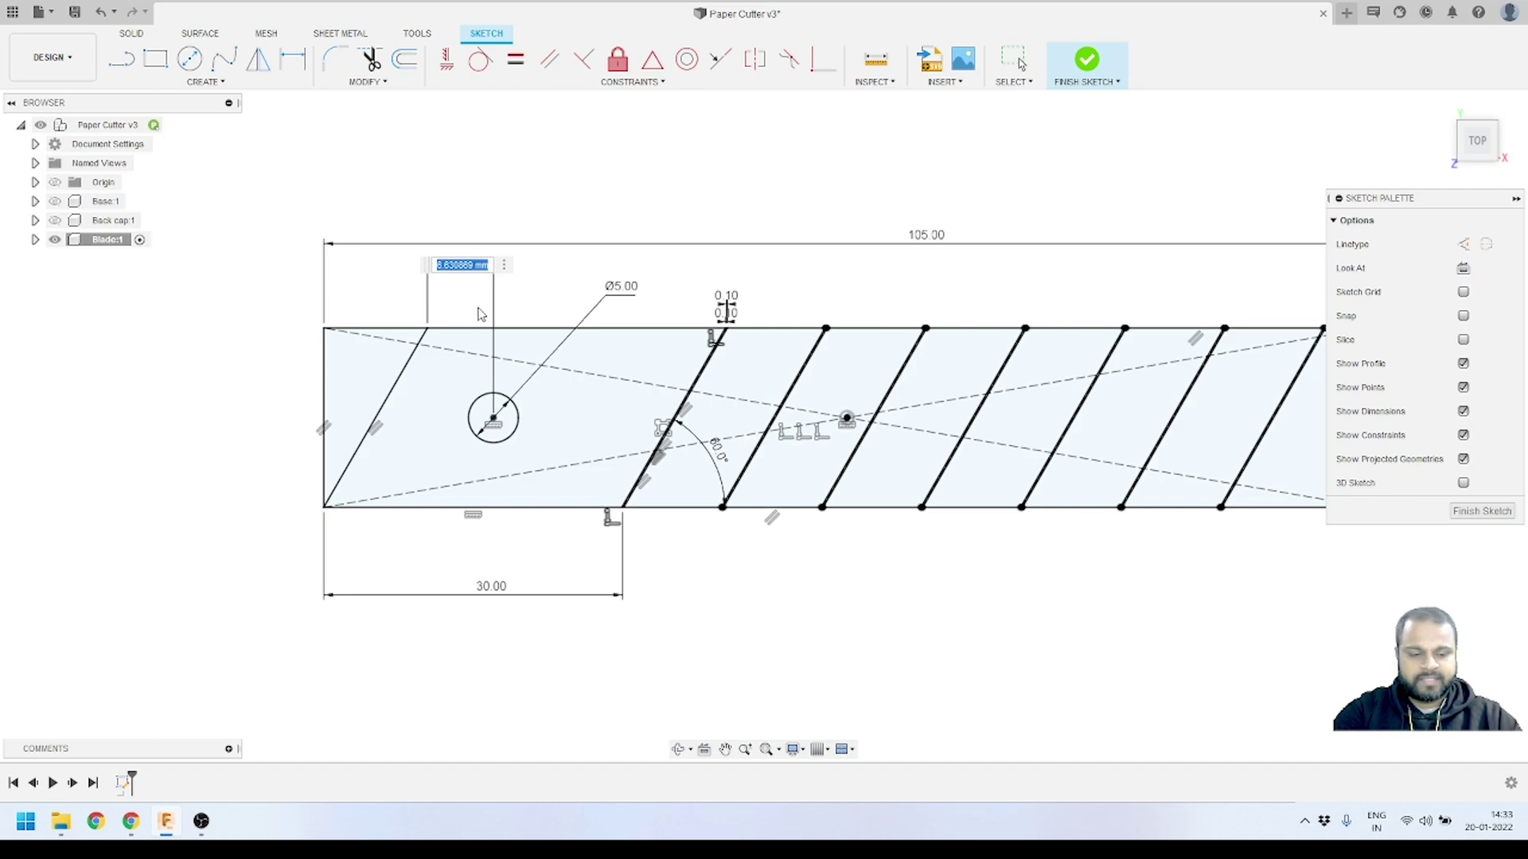
{"action": "type", "text": "8"}
{"action": "key", "text": "Return"}
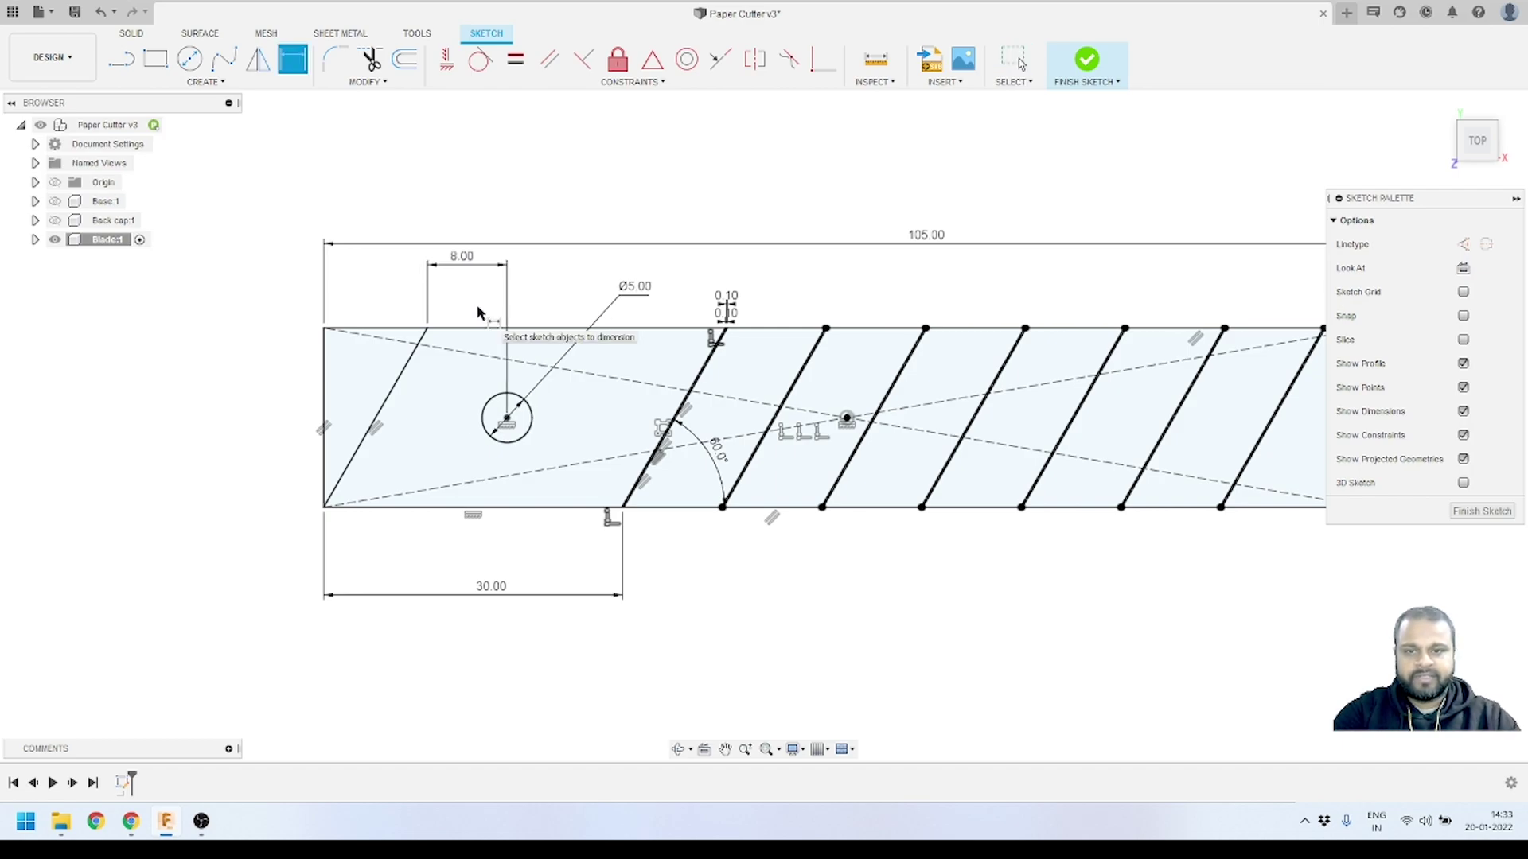
{"action": "scroll", "coordinate": [483, 319], "scroll_direction": "down", "scroll_amount": 2}
{"action": "scroll", "coordinate": [577, 386], "scroll_direction": "up", "scroll_amount": 2}
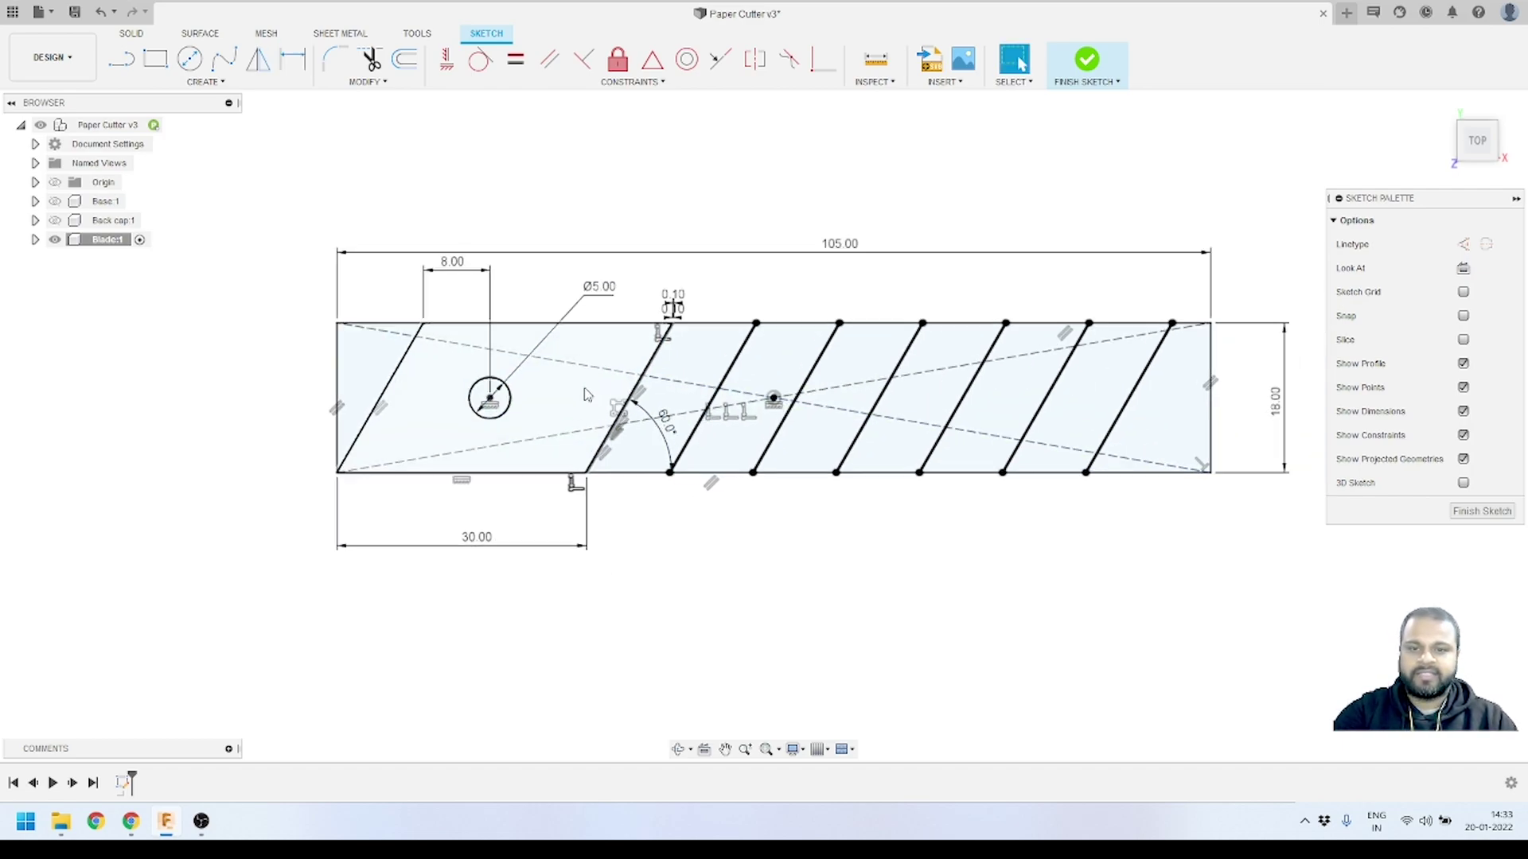
{"action": "double_click", "coordinate": [429, 240]}
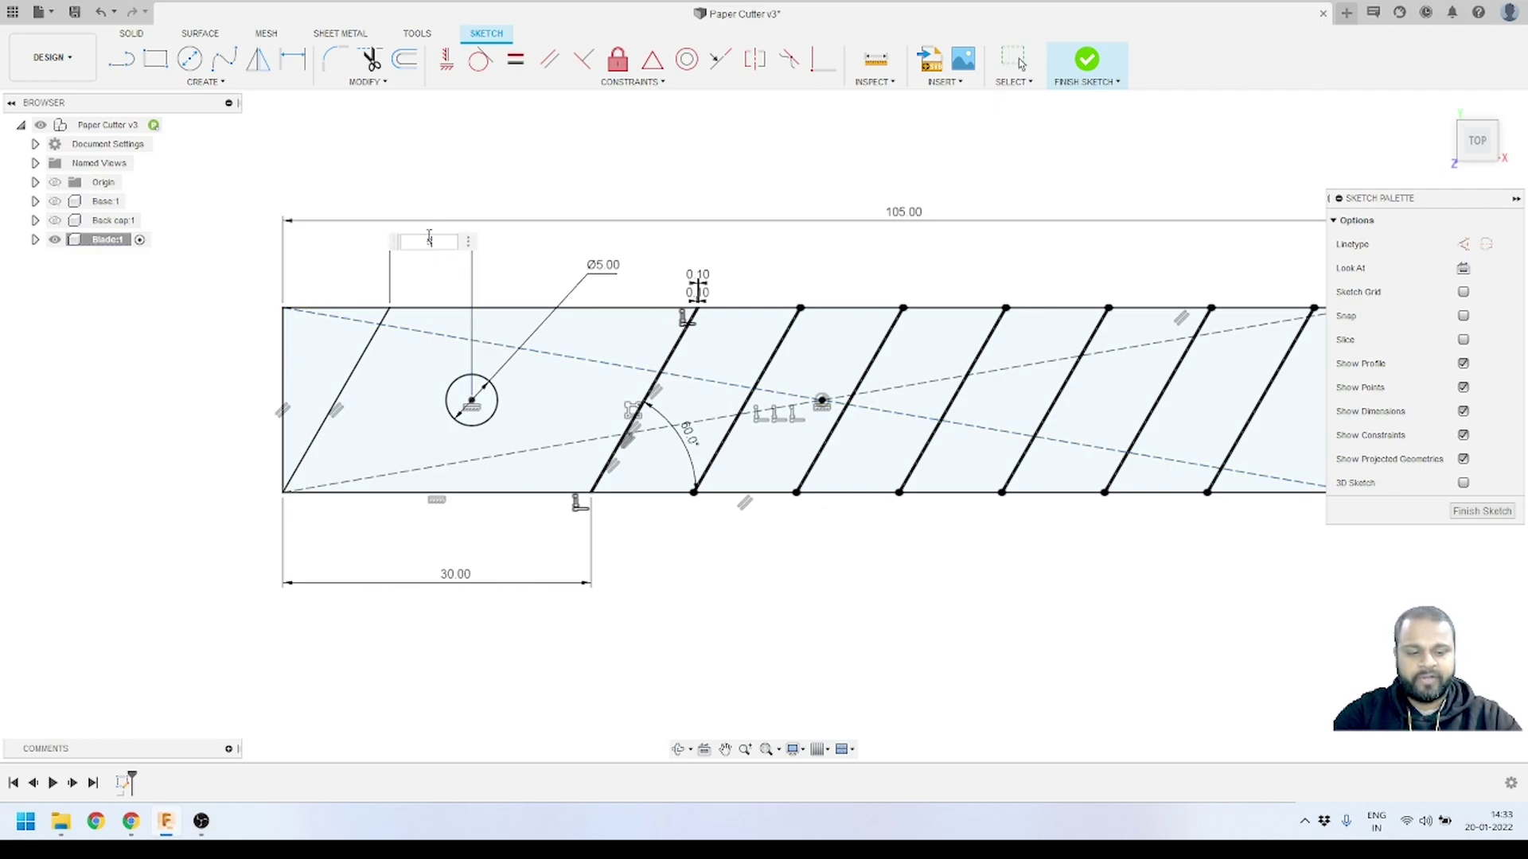
{"action": "type", "text": "5"}
{"action": "key", "text": "Return"}
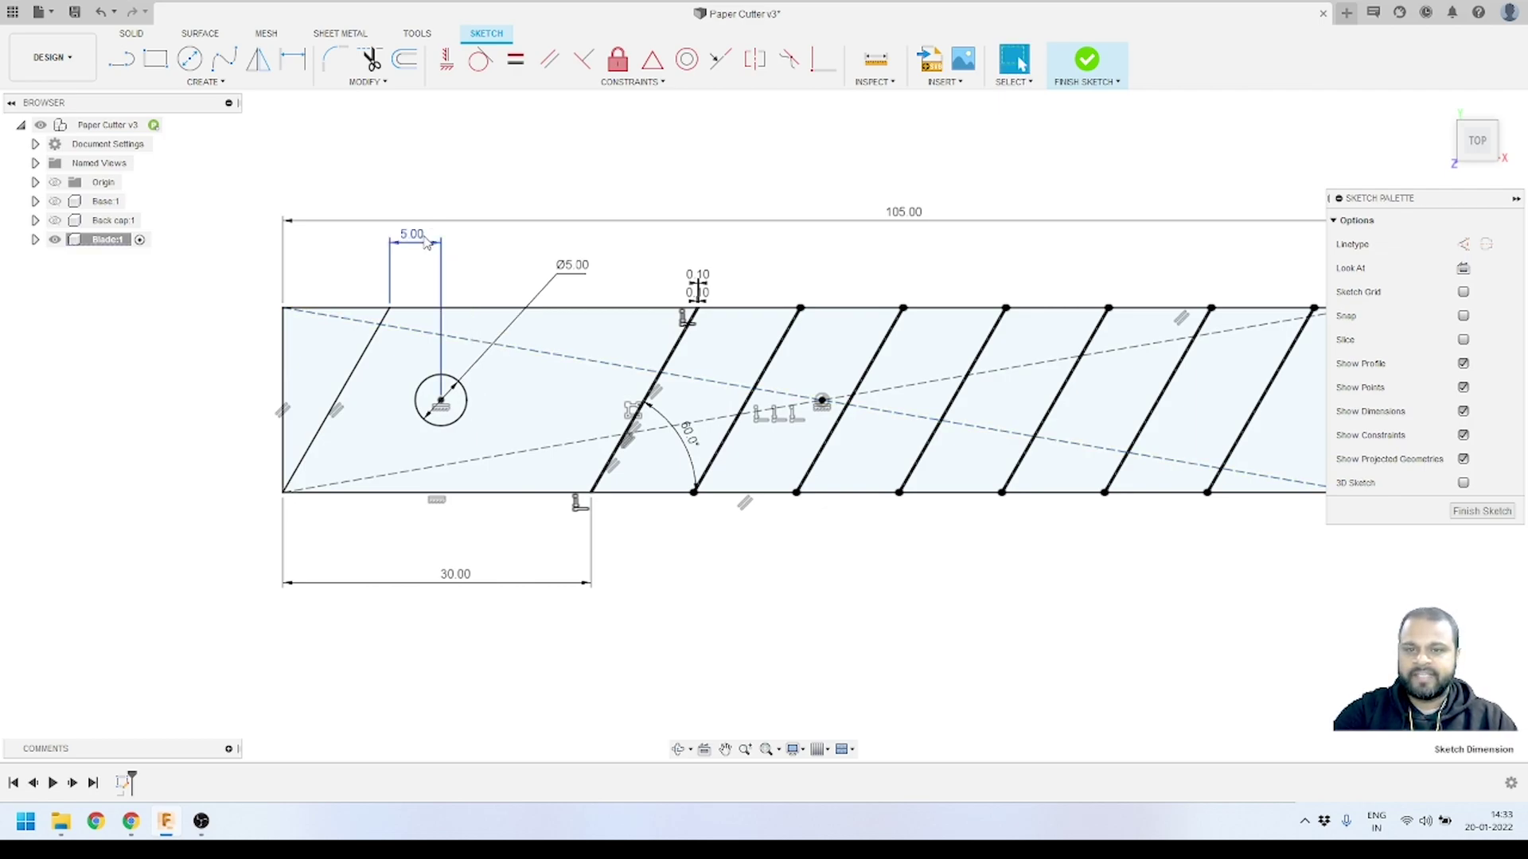
{"action": "double_click", "coordinate": [427, 240]}
{"action": "type", "text": "6"}
{"action": "key", "text": "Return"}
{"action": "scroll", "coordinate": [426, 392], "scroll_direction": "down", "scroll_amount": 2}
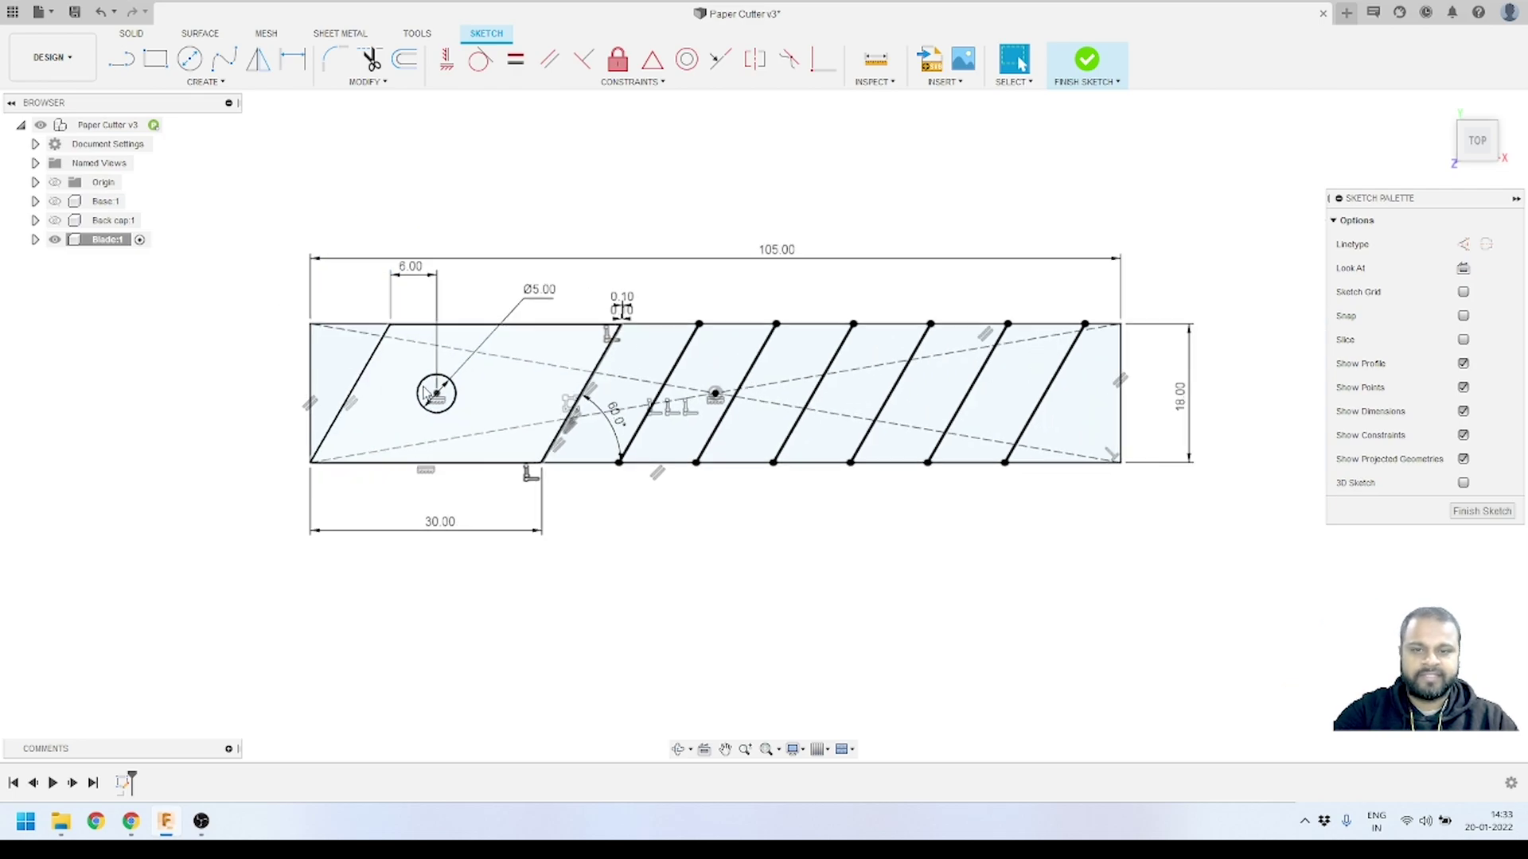
{"action": "scroll", "coordinate": [1114, 318], "scroll_direction": "up", "scroll_amount": 1}
{"action": "scroll", "coordinate": [1164, 265], "scroll_direction": "up", "scroll_amount": 2}
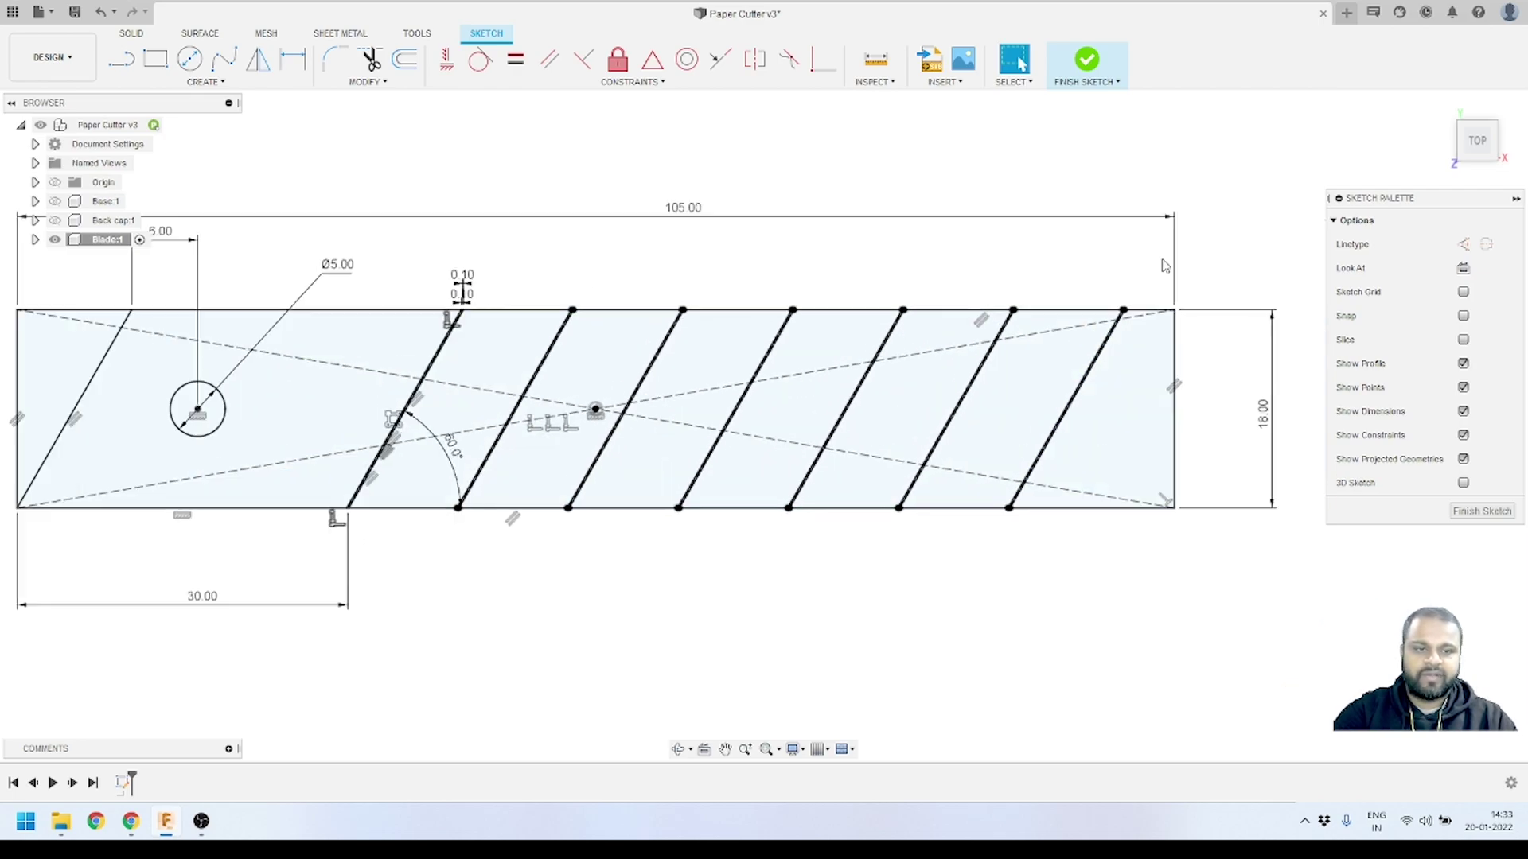
{"action": "scroll", "coordinate": [1158, 271], "scroll_direction": "up", "scroll_amount": 3}
{"action": "scroll", "coordinate": [1146, 253], "scroll_direction": "down", "scroll_amount": 2}
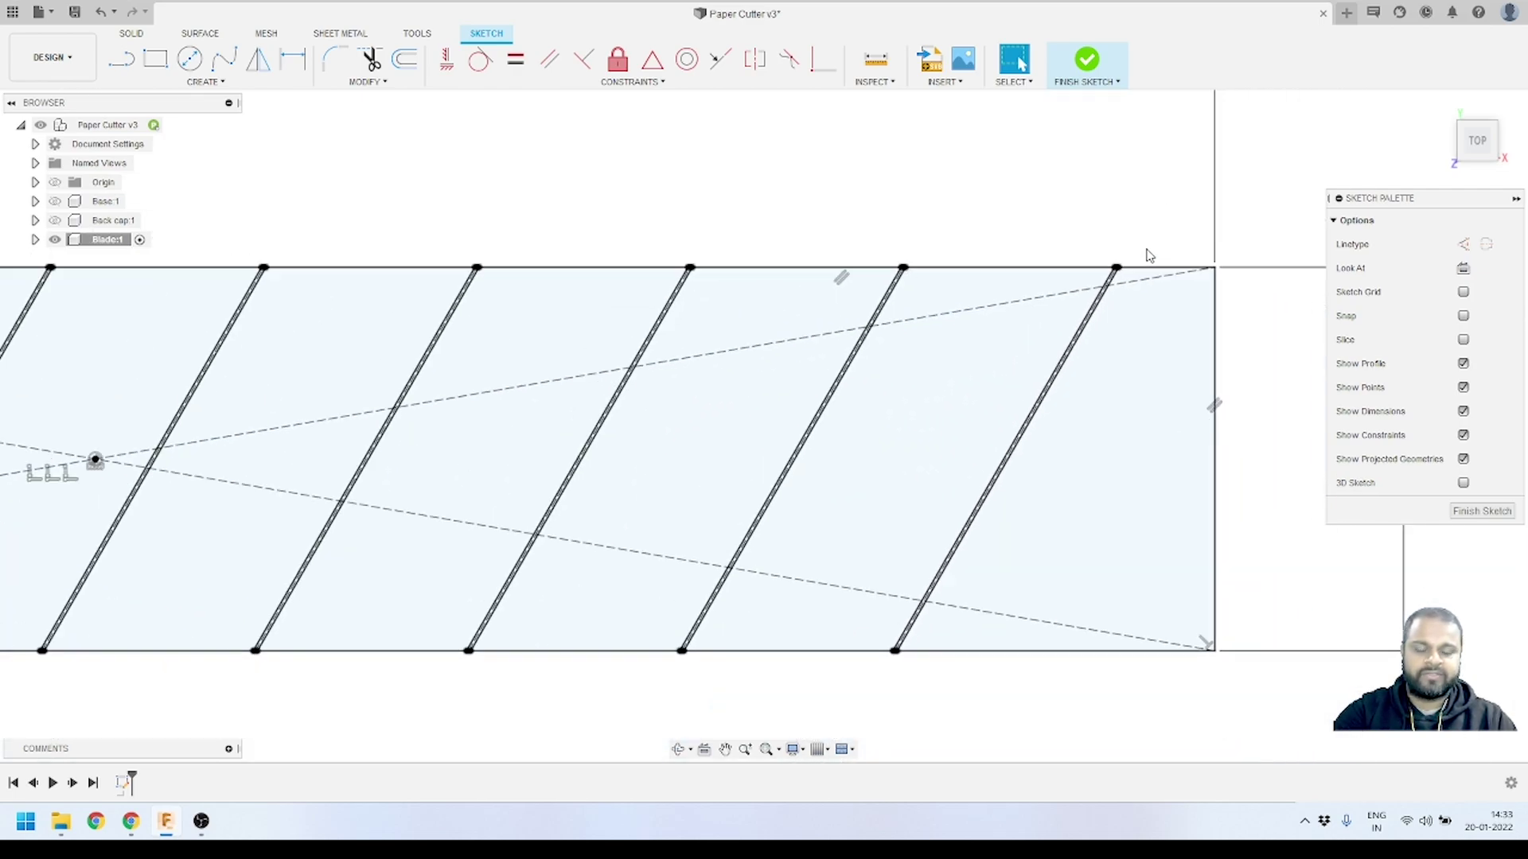
{"action": "scroll", "coordinate": [1148, 254], "scroll_direction": "down", "scroll_amount": 3}
{"action": "scroll", "coordinate": [846, 238], "scroll_direction": "up", "scroll_amount": 2}
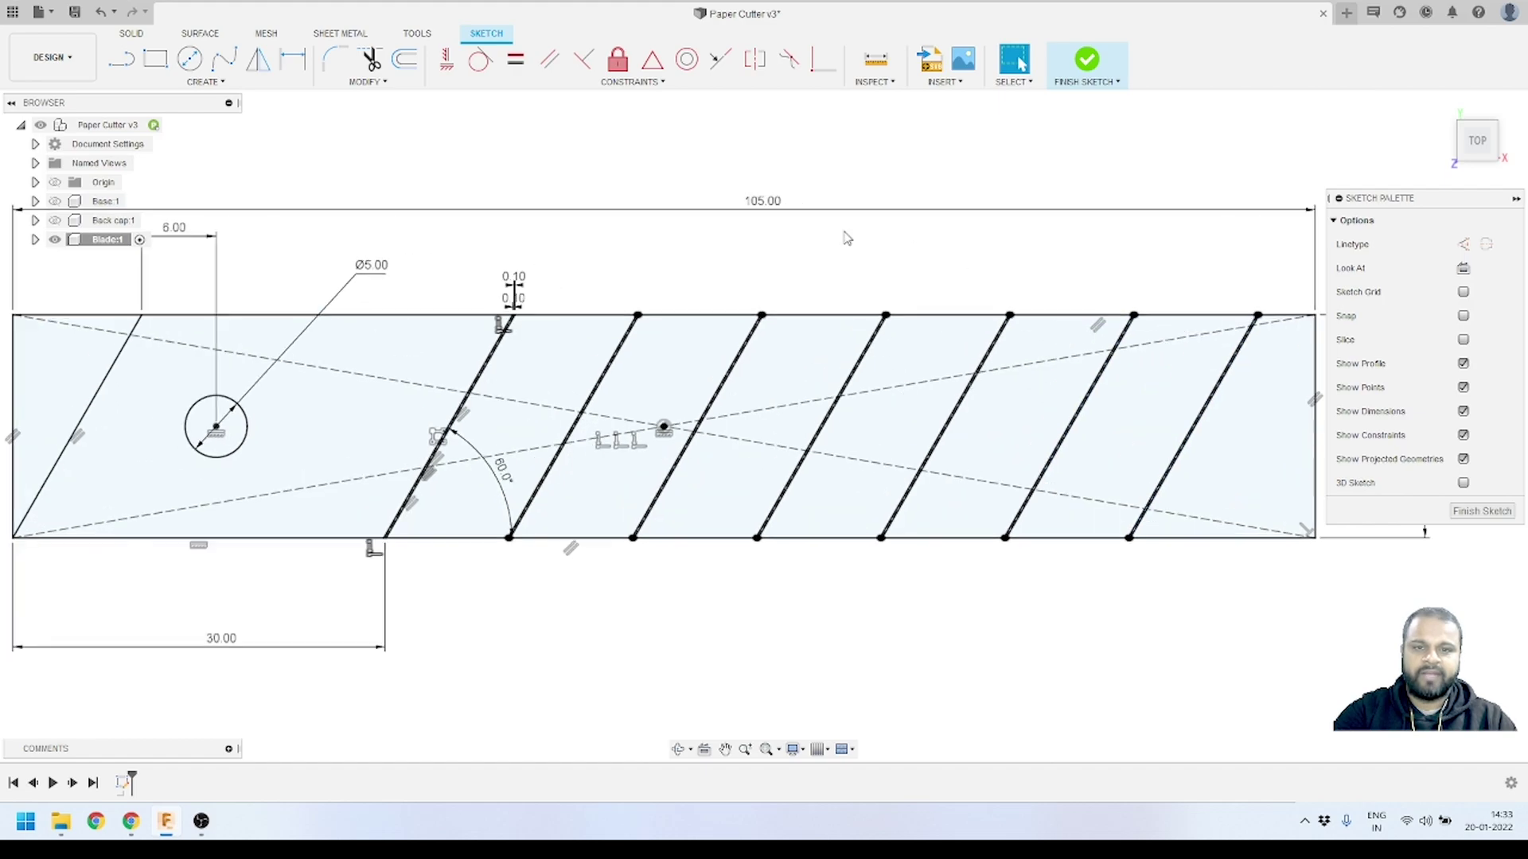
- Finish the Blade:1 sketch now that the hole and score lines are complete
{"action": "left_click", "coordinate": [1086, 64]}
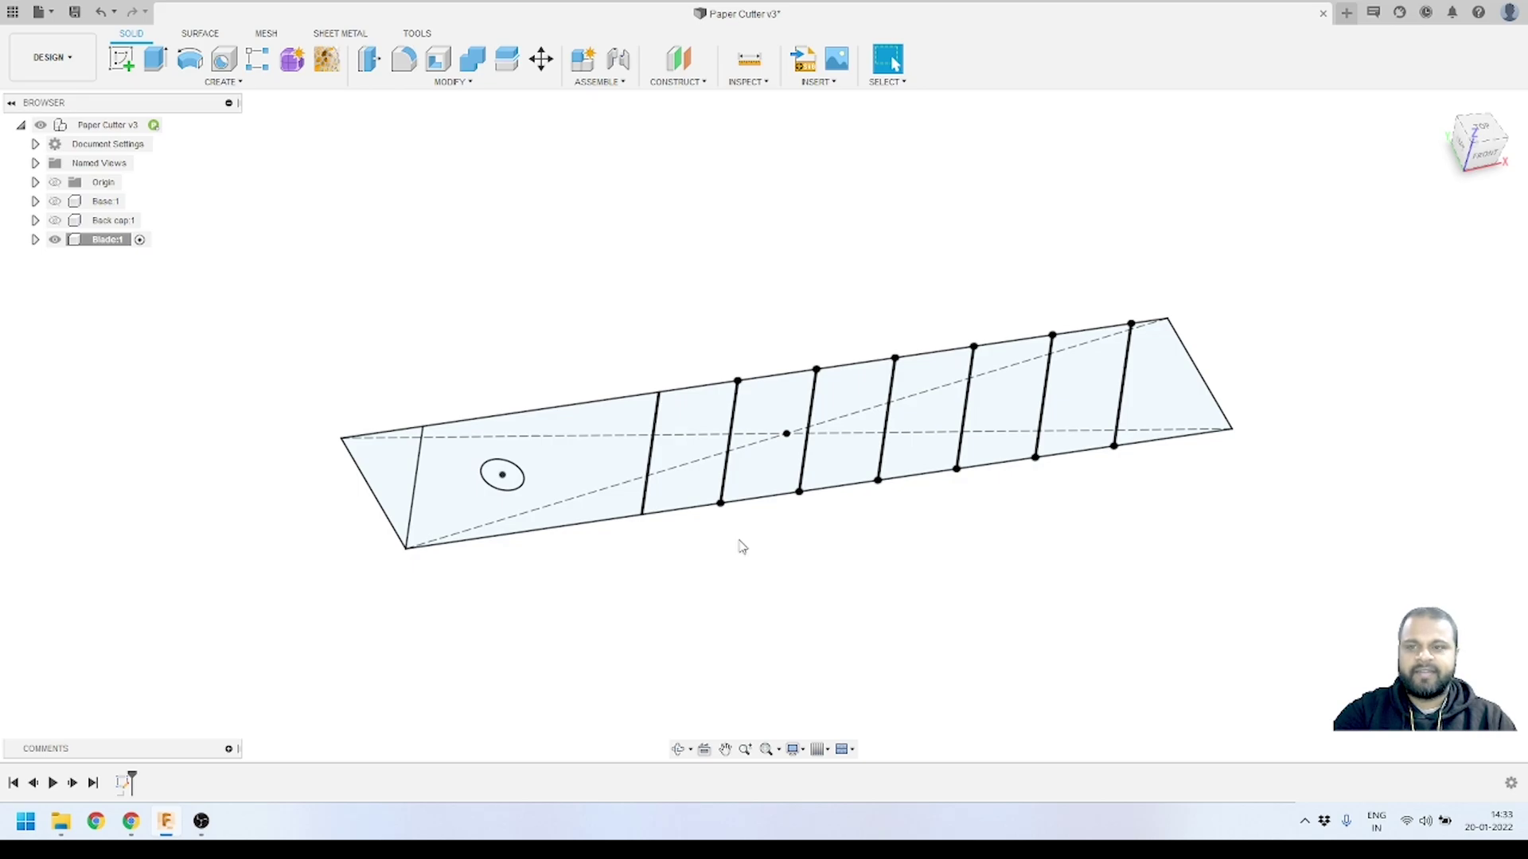
{"action": "scroll", "coordinate": [541, 469], "scroll_direction": "up", "scroll_amount": 3}
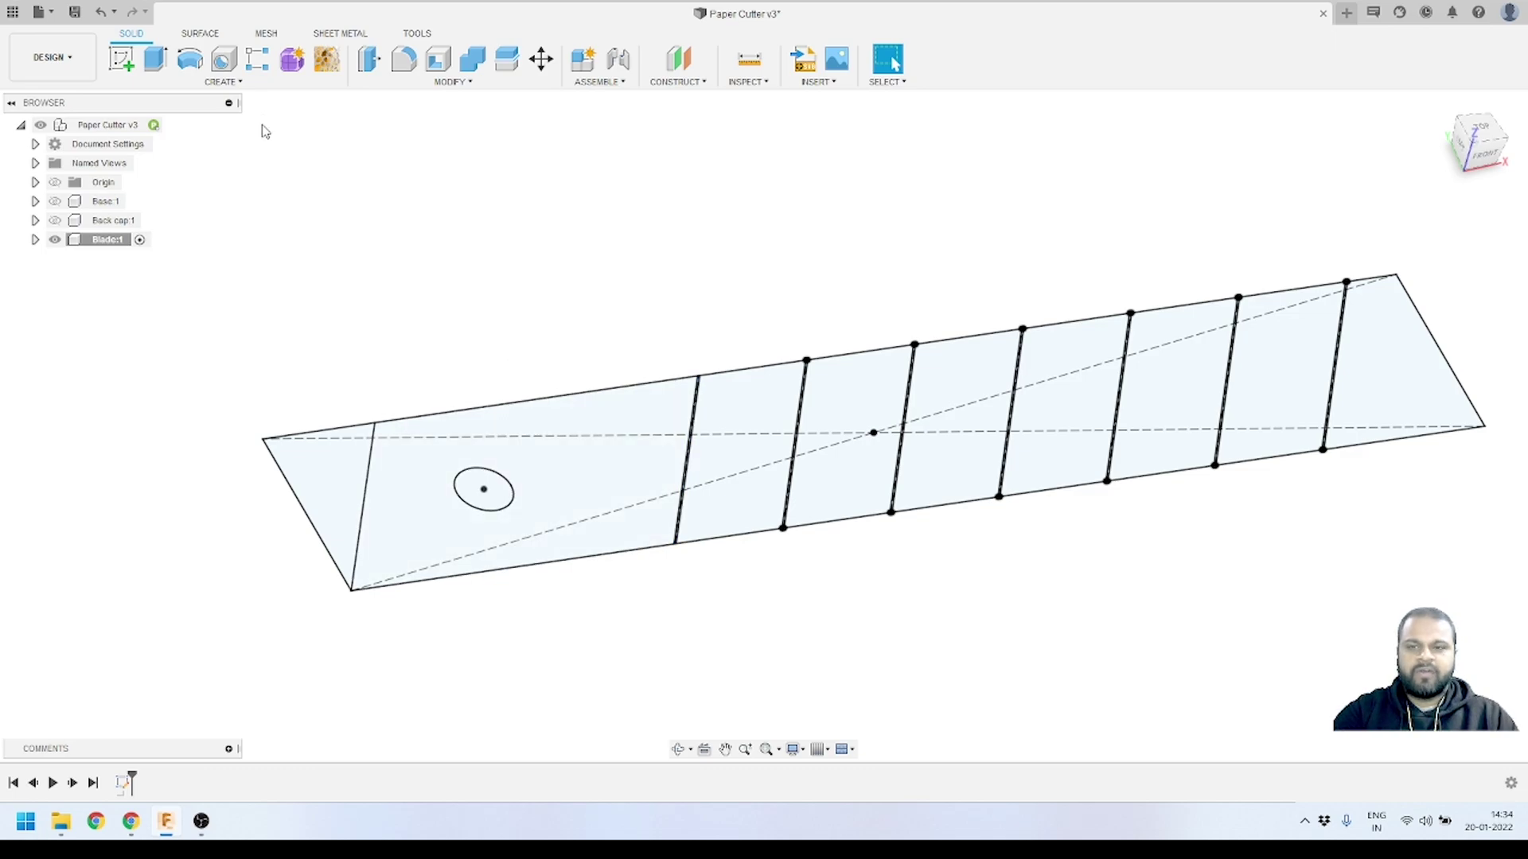
- Start an extrusion and select the hole end region plus the first strips and blade sections
{"action": "left_click", "coordinate": [155, 59]}
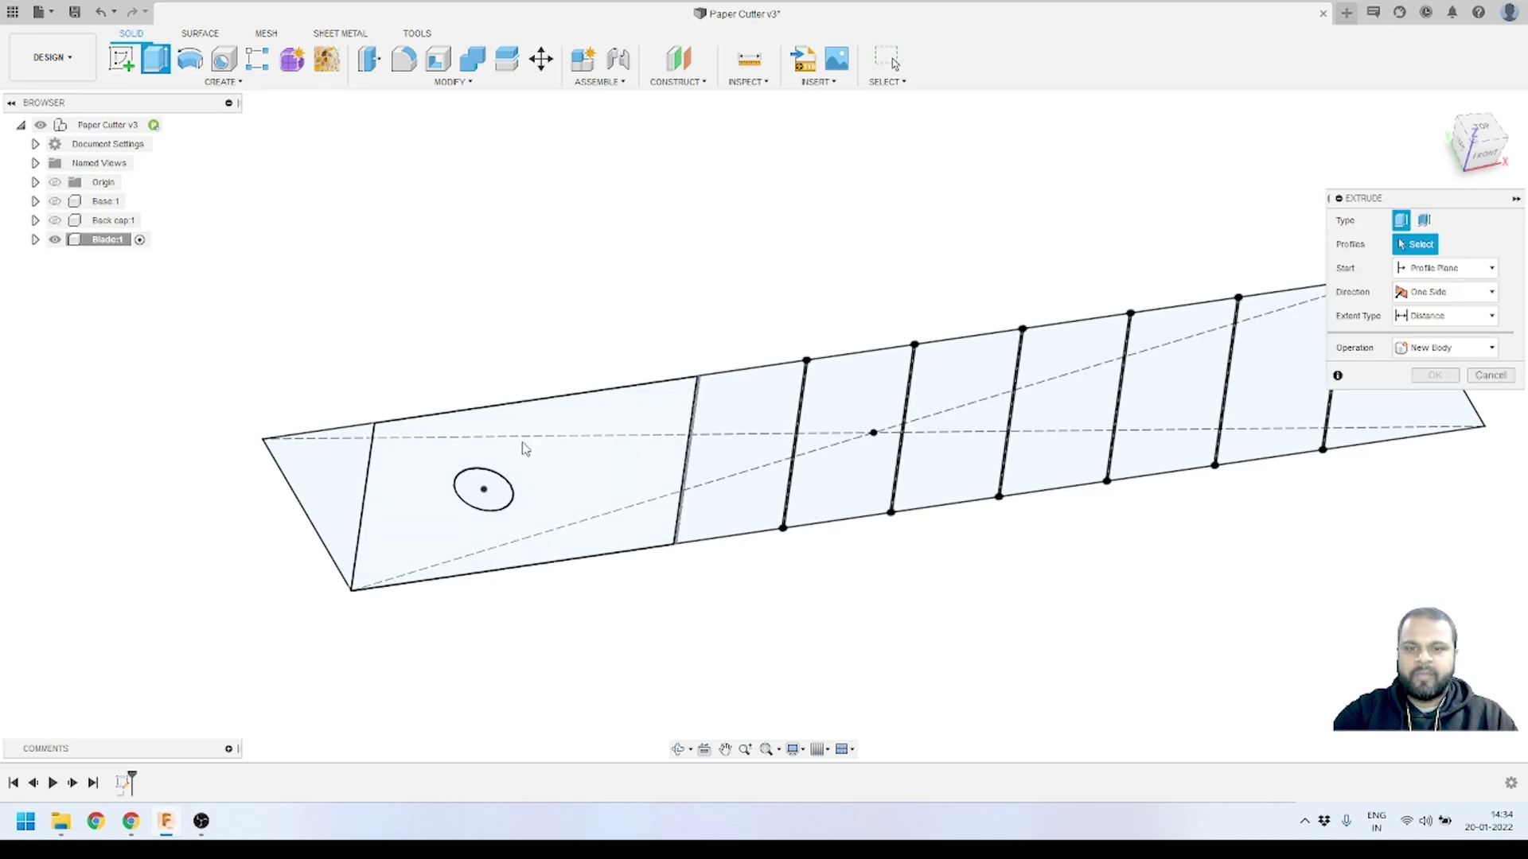
{"action": "left_click", "coordinate": [554, 465]}
{"action": "scroll", "coordinate": [636, 382], "scroll_direction": "up", "scroll_amount": 6}
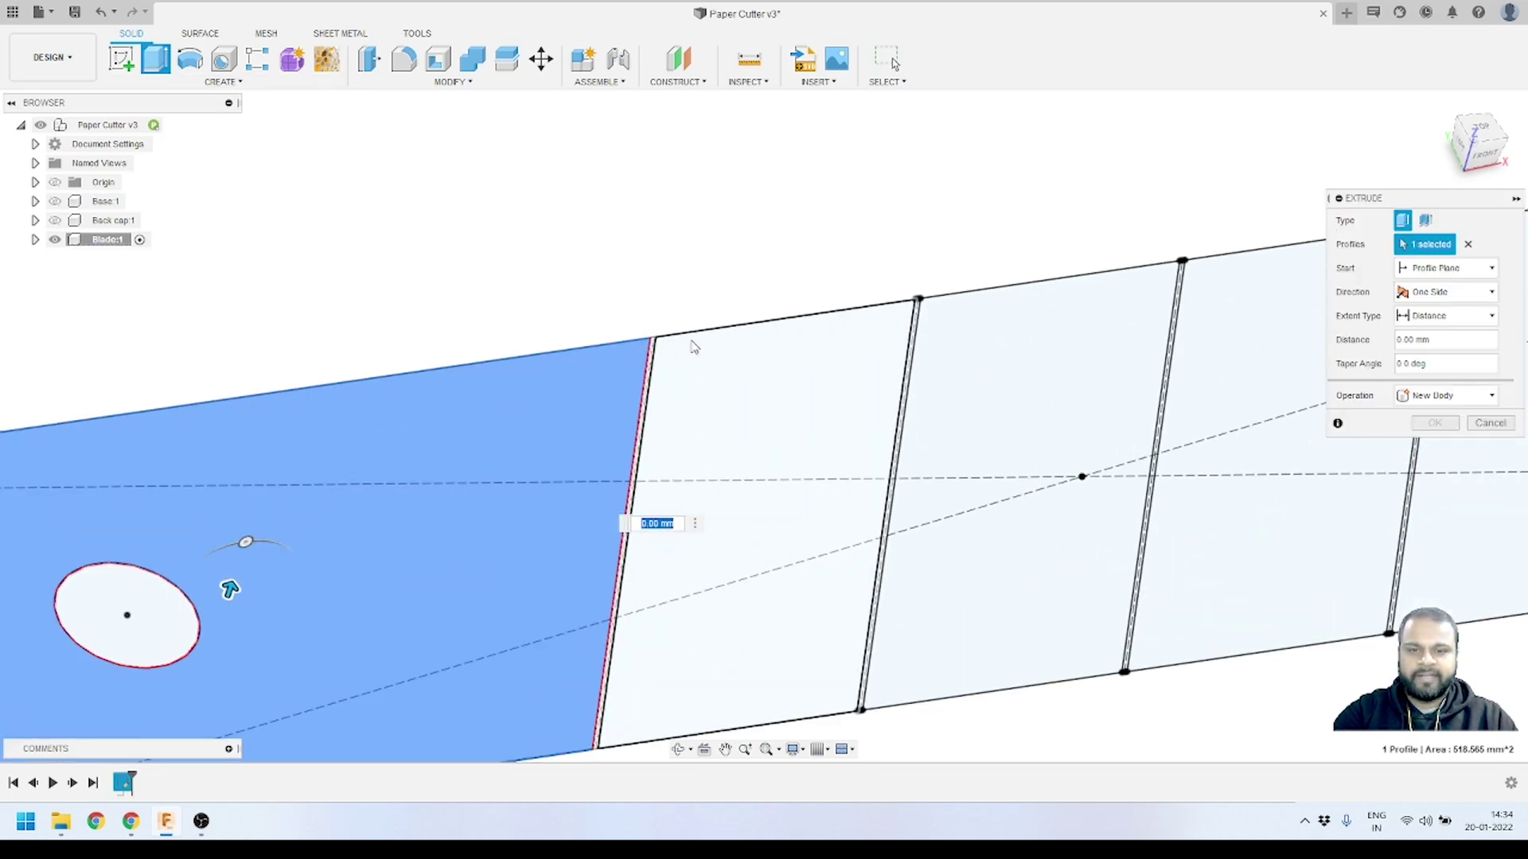
{"action": "left_click", "coordinate": [630, 385]}
{"action": "left_click", "coordinate": [827, 374]}
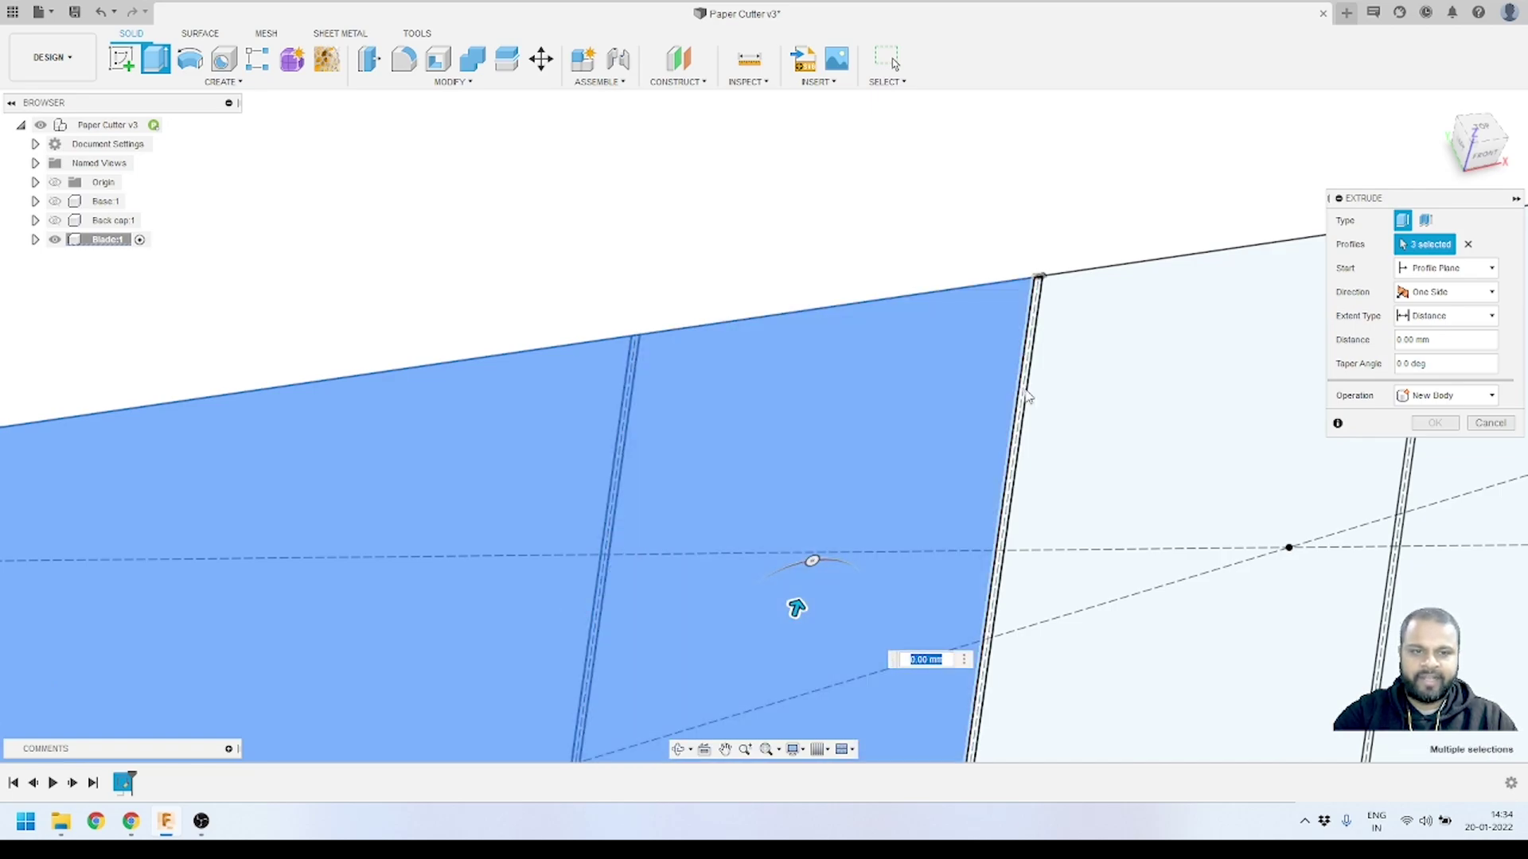
{"action": "left_click", "coordinate": [1026, 392]}
{"action": "left_click", "coordinate": [1073, 394]}
{"action": "scroll", "coordinate": [557, 382], "scroll_direction": "down", "scroll_amount": 4}
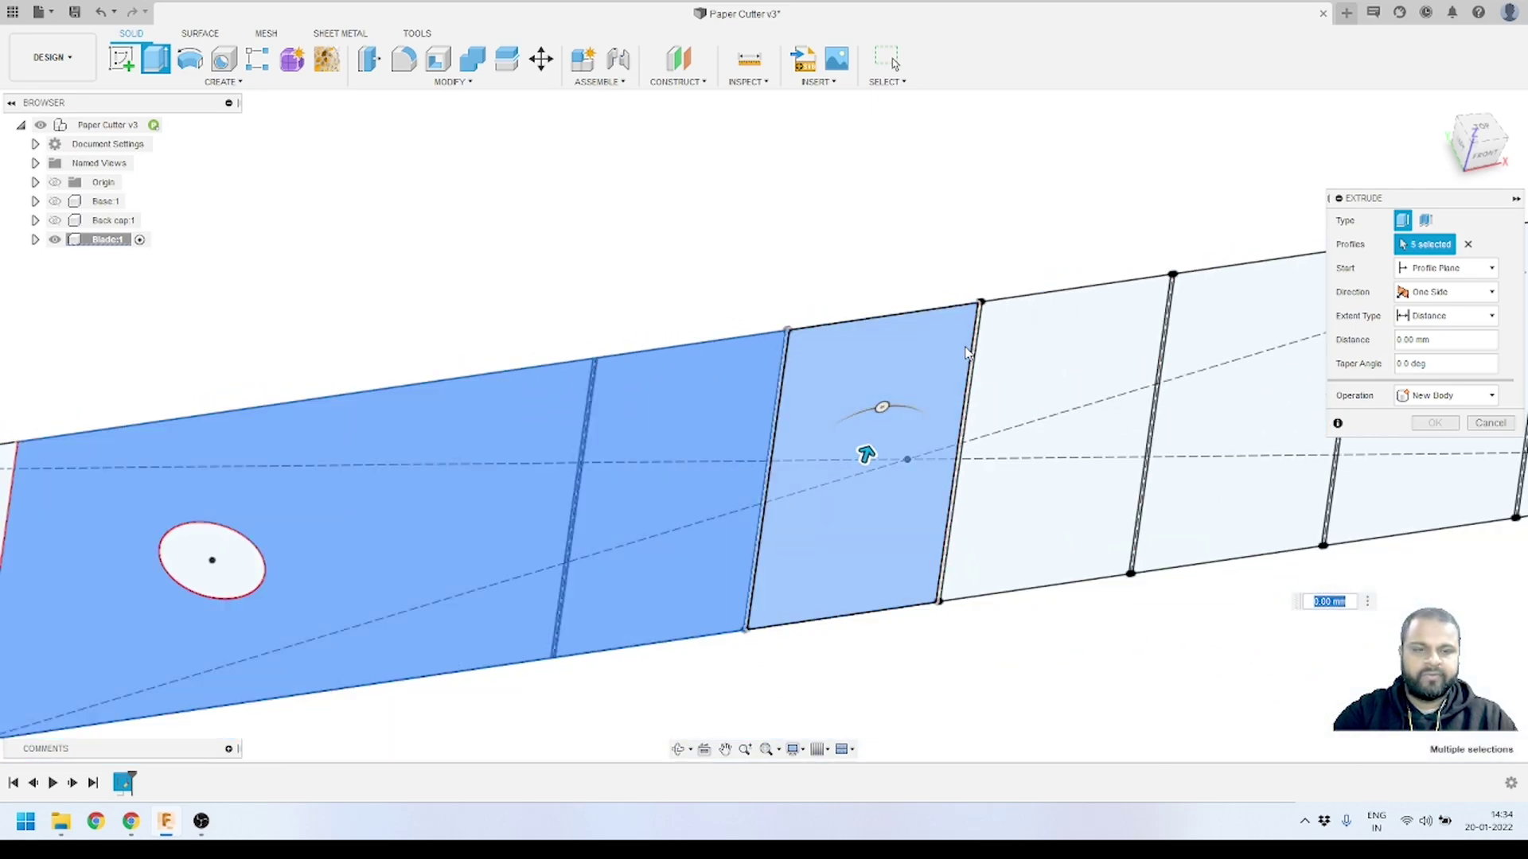
{"action": "scroll", "coordinate": [990, 340], "scroll_direction": "up", "scroll_amount": 6}
{"action": "scroll", "coordinate": [1009, 314], "scroll_direction": "up", "scroll_amount": 3}
{"action": "left_click", "coordinate": [935, 349]}
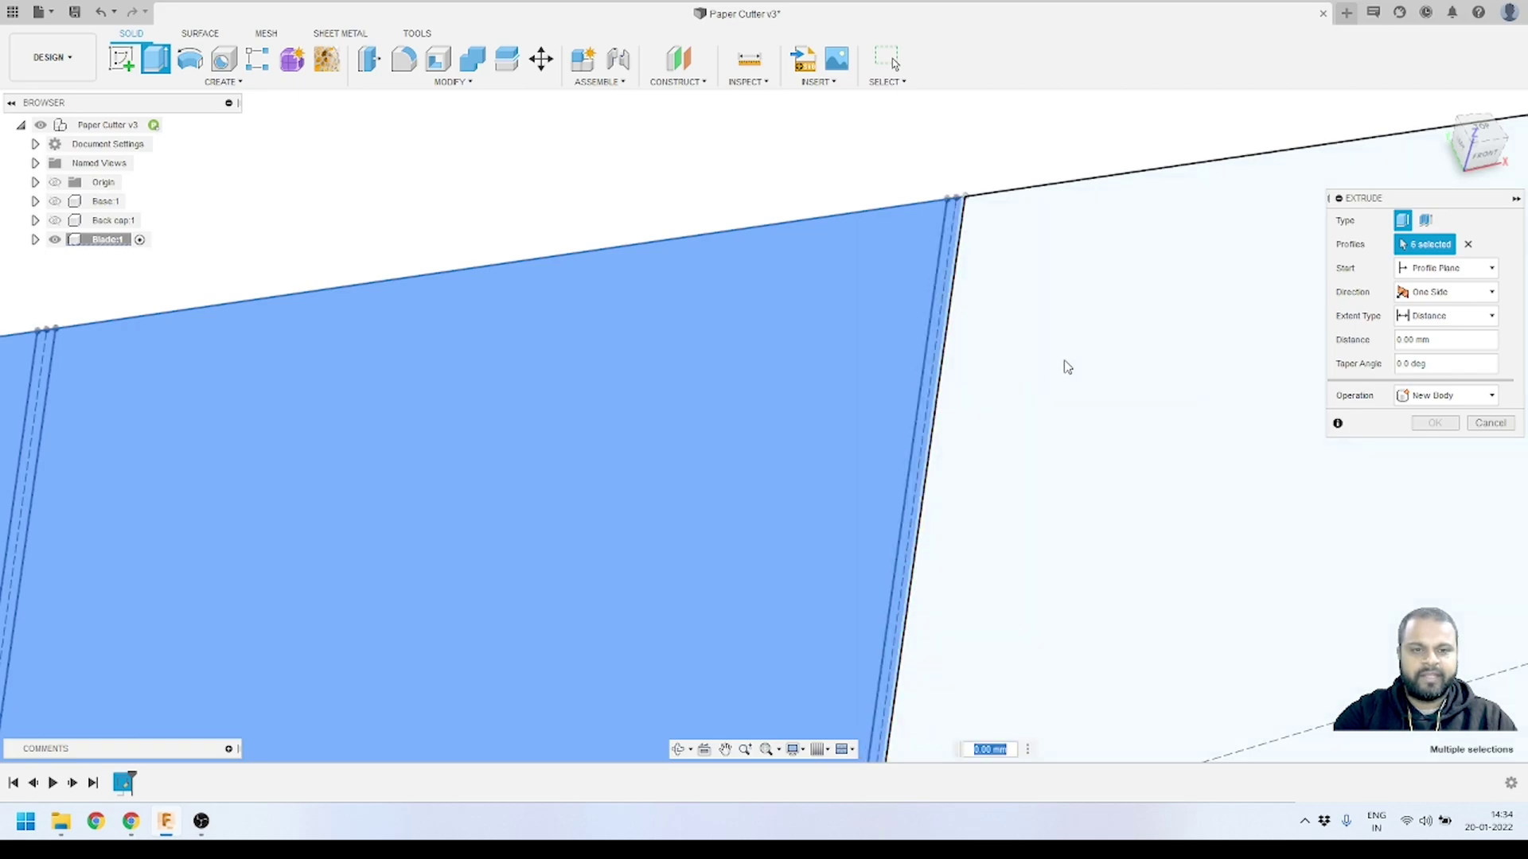
{"action": "left_click", "coordinate": [1065, 359]}
{"action": "scroll", "coordinate": [719, 343], "scroll_direction": "down", "scroll_amount": 2}
{"action": "scroll", "coordinate": [580, 354], "scroll_direction": "down", "scroll_amount": 3}
{"action": "scroll", "coordinate": [955, 334], "scroll_direction": "up", "scroll_amount": 5}
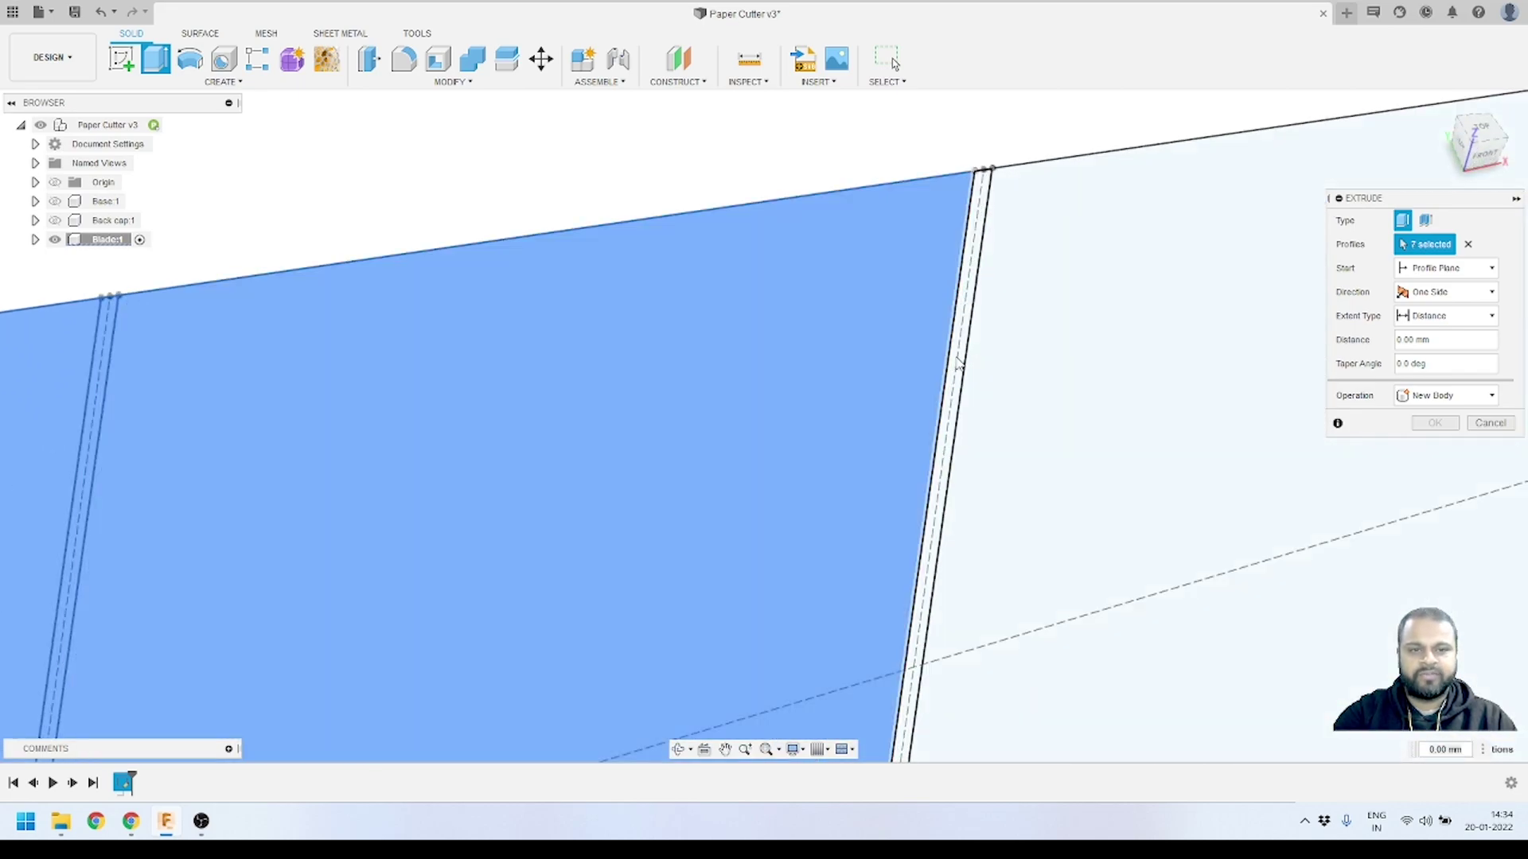
- Add the remaining strips and sections, including the last thin strip, for 14 profiles
{"action": "left_click", "coordinate": [957, 362]}
{"action": "left_click", "coordinate": [984, 364]}
{"action": "scroll", "coordinate": [475, 399], "scroll_direction": "down", "scroll_amount": 5}
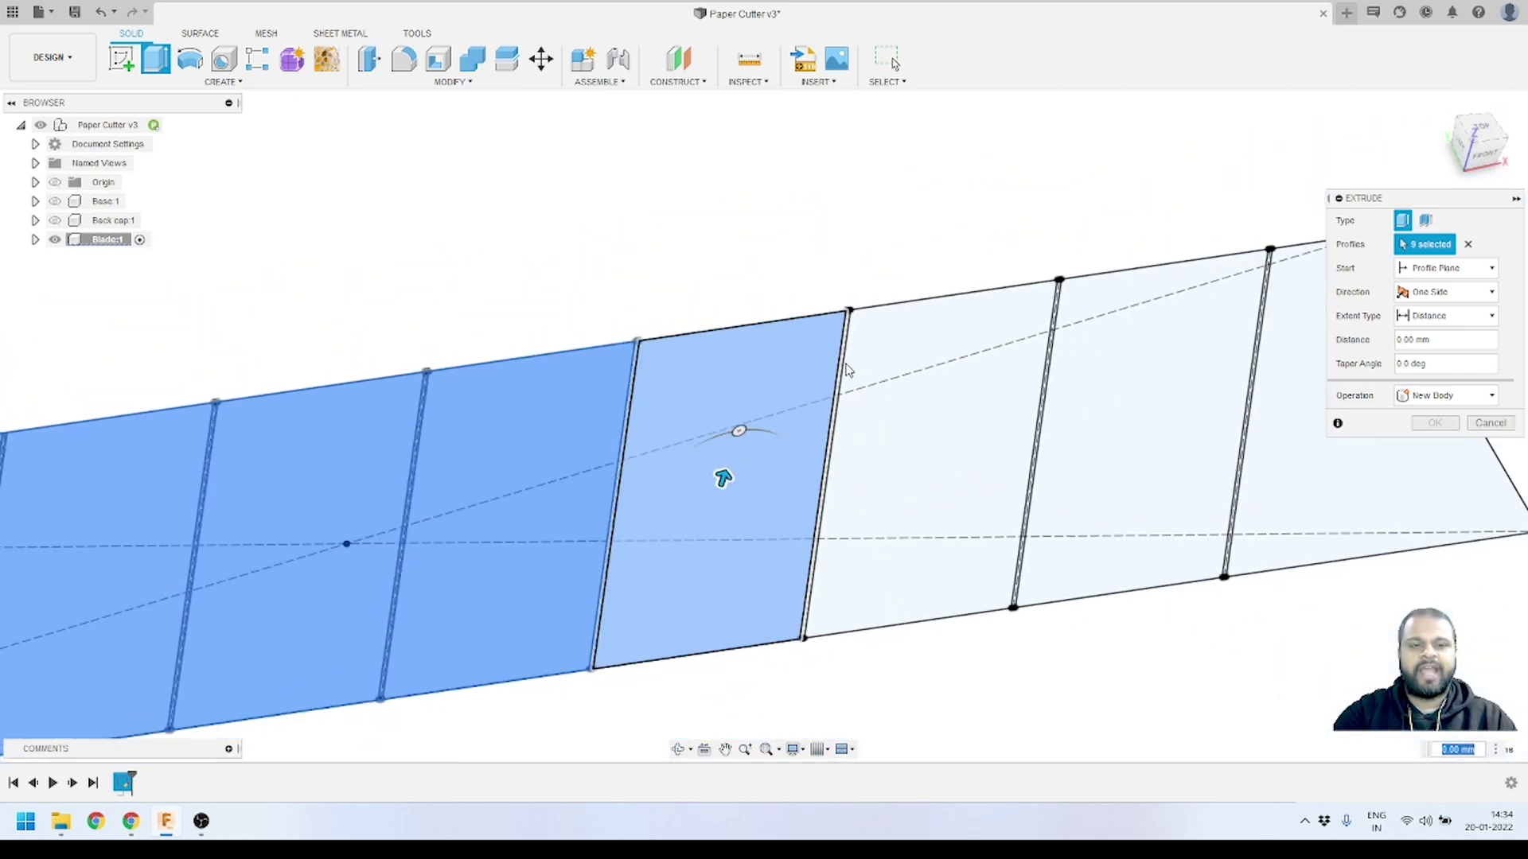
{"action": "scroll", "coordinate": [844, 359], "scroll_direction": "up", "scroll_amount": 3}
{"action": "left_click", "coordinate": [816, 360]}
{"action": "scroll", "coordinate": [872, 350], "scroll_direction": "down", "scroll_amount": 3}
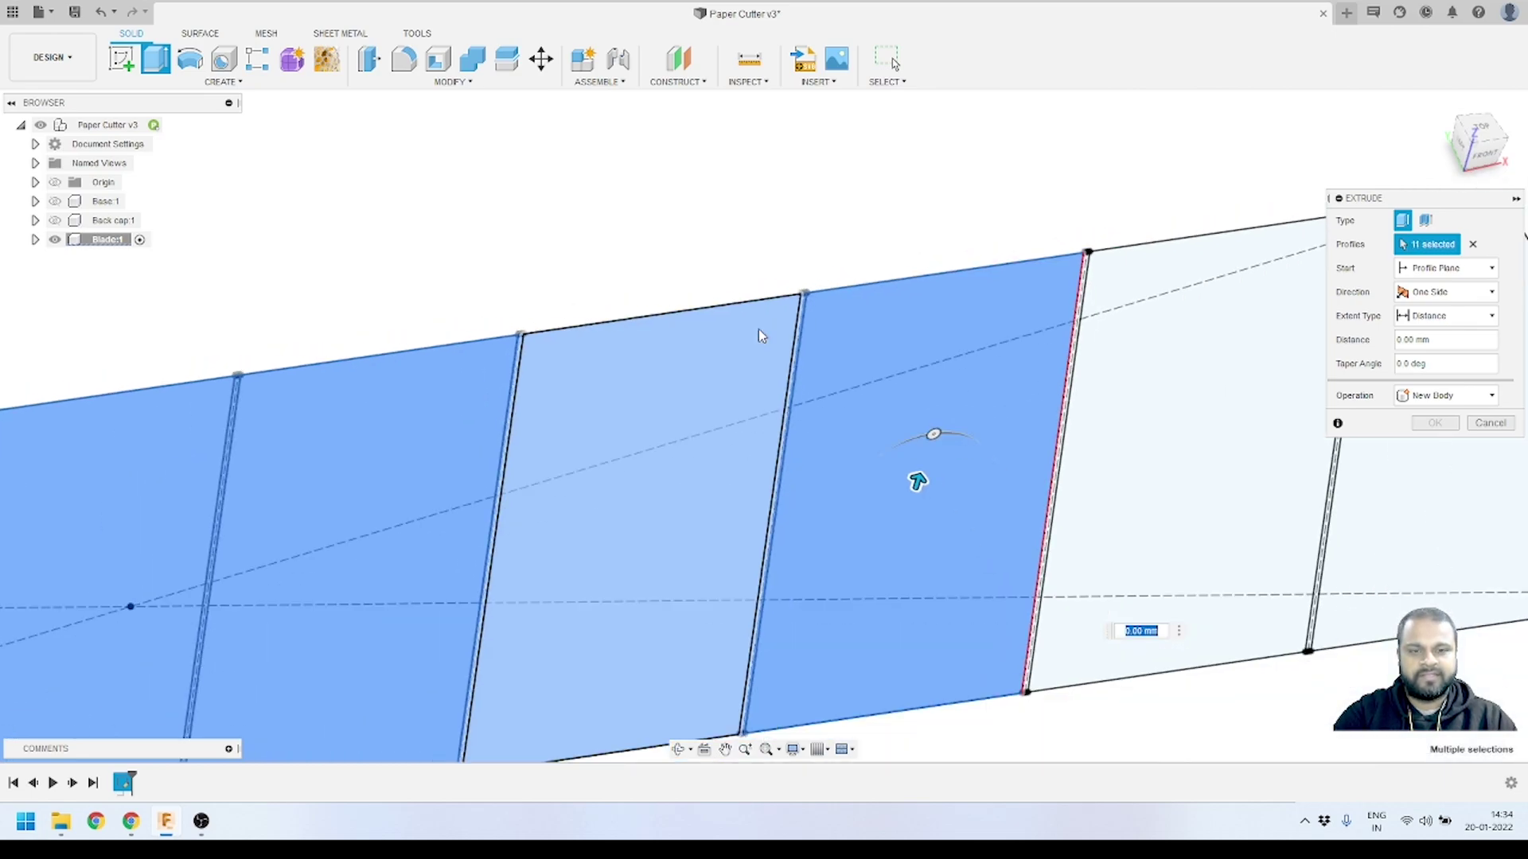
{"action": "scroll", "coordinate": [994, 318], "scroll_direction": "up", "scroll_amount": 3}
{"action": "left_click", "coordinate": [972, 324]}
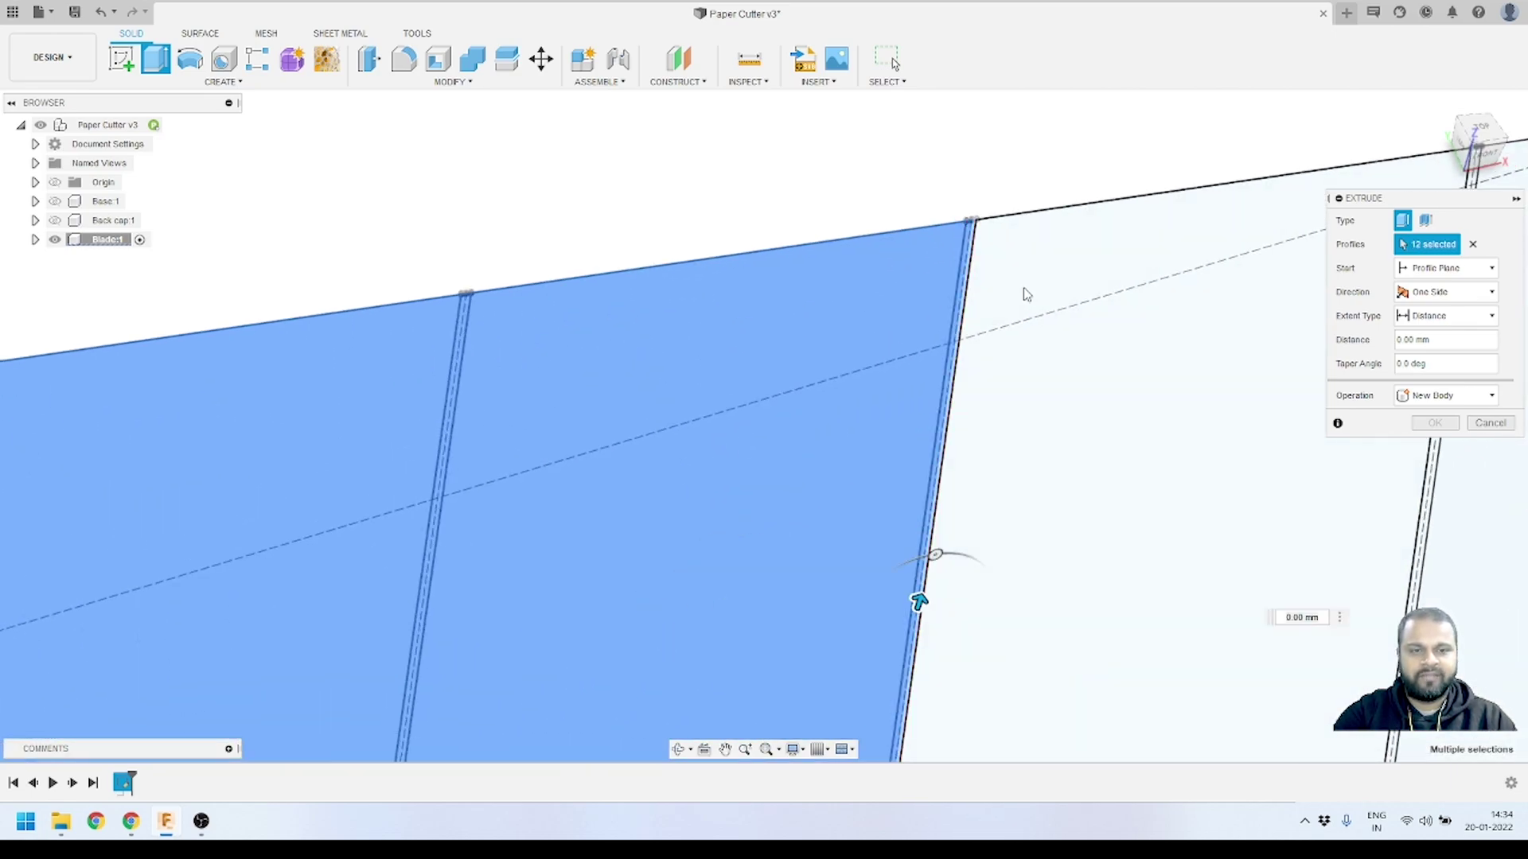
{"action": "scroll", "coordinate": [927, 290], "scroll_direction": "down", "scroll_amount": 3}
{"action": "scroll", "coordinate": [875, 334], "scroll_direction": "down", "scroll_amount": 3}
{"action": "scroll", "coordinate": [1029, 305], "scroll_direction": "up", "scroll_amount": 4}
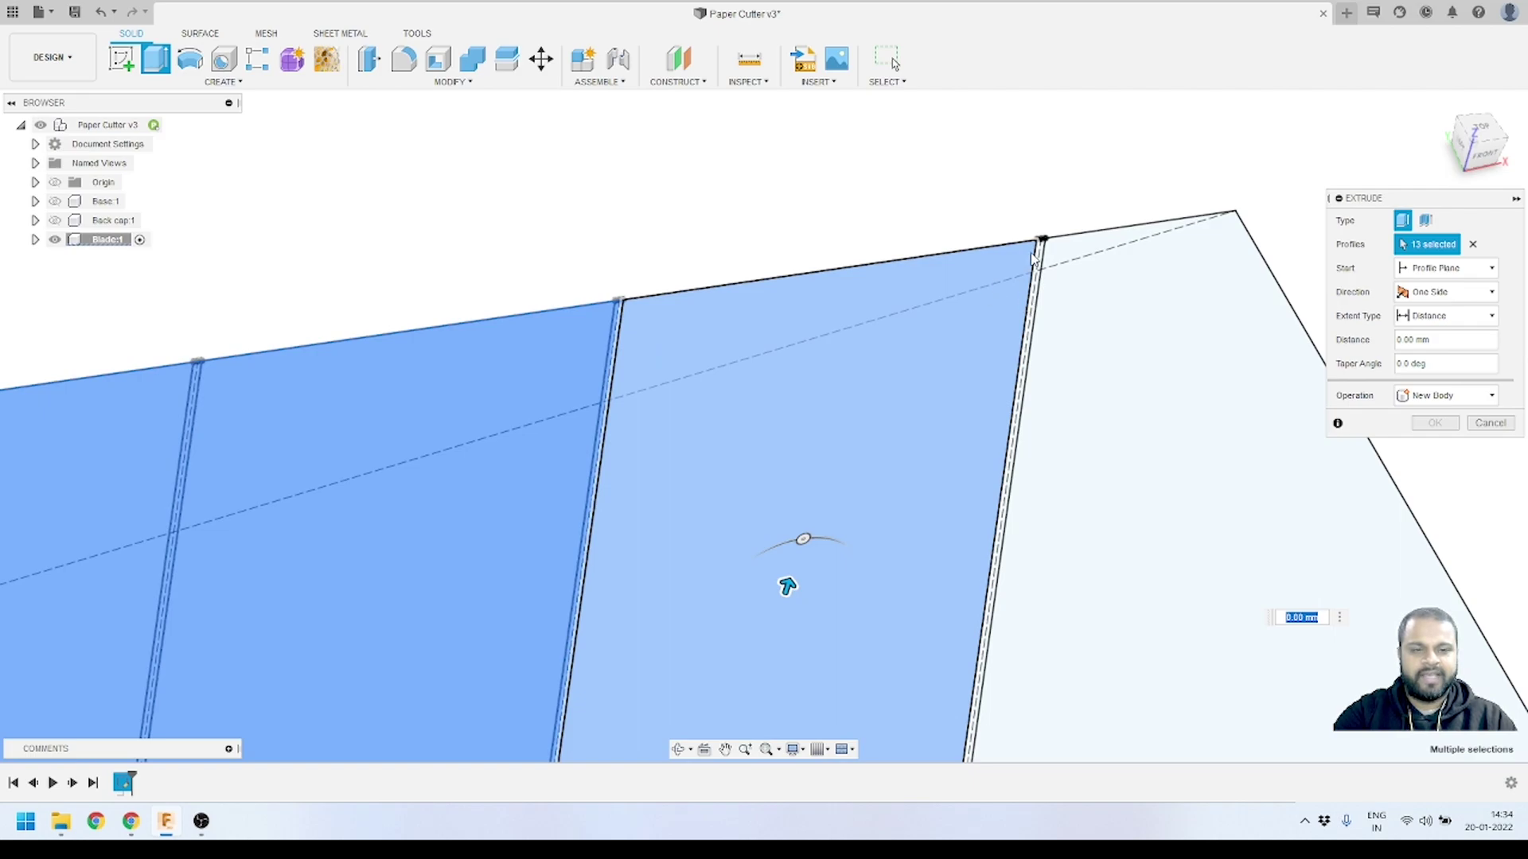
{"action": "left_click", "coordinate": [981, 716]}
{"action": "scroll", "coordinate": [1075, 478], "scroll_direction": "down", "scroll_amount": 4}
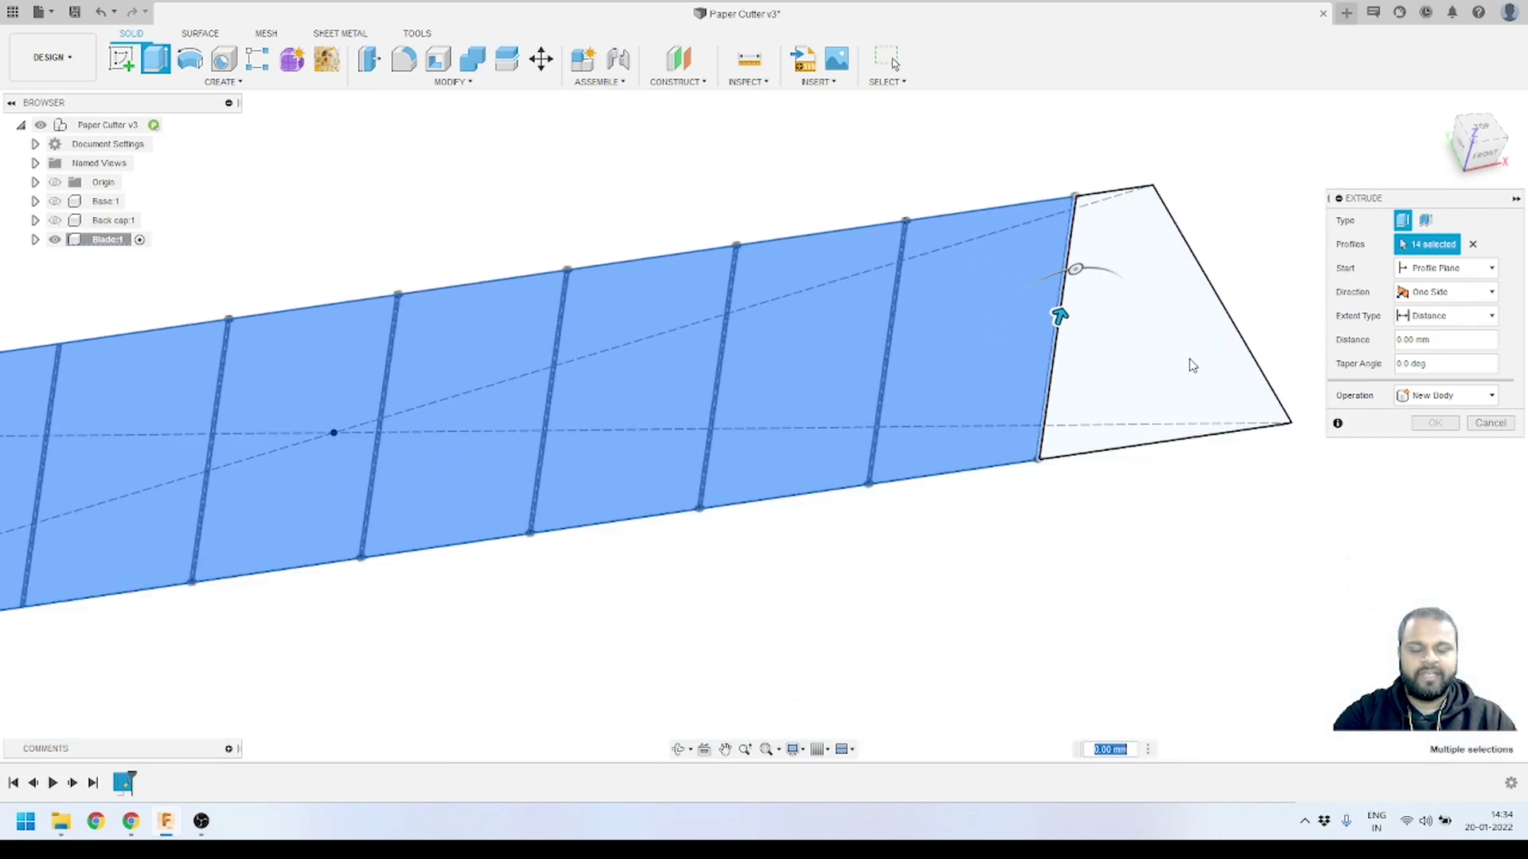
{"action": "scroll", "coordinate": [1191, 365], "scroll_direction": "down", "scroll_amount": 2}
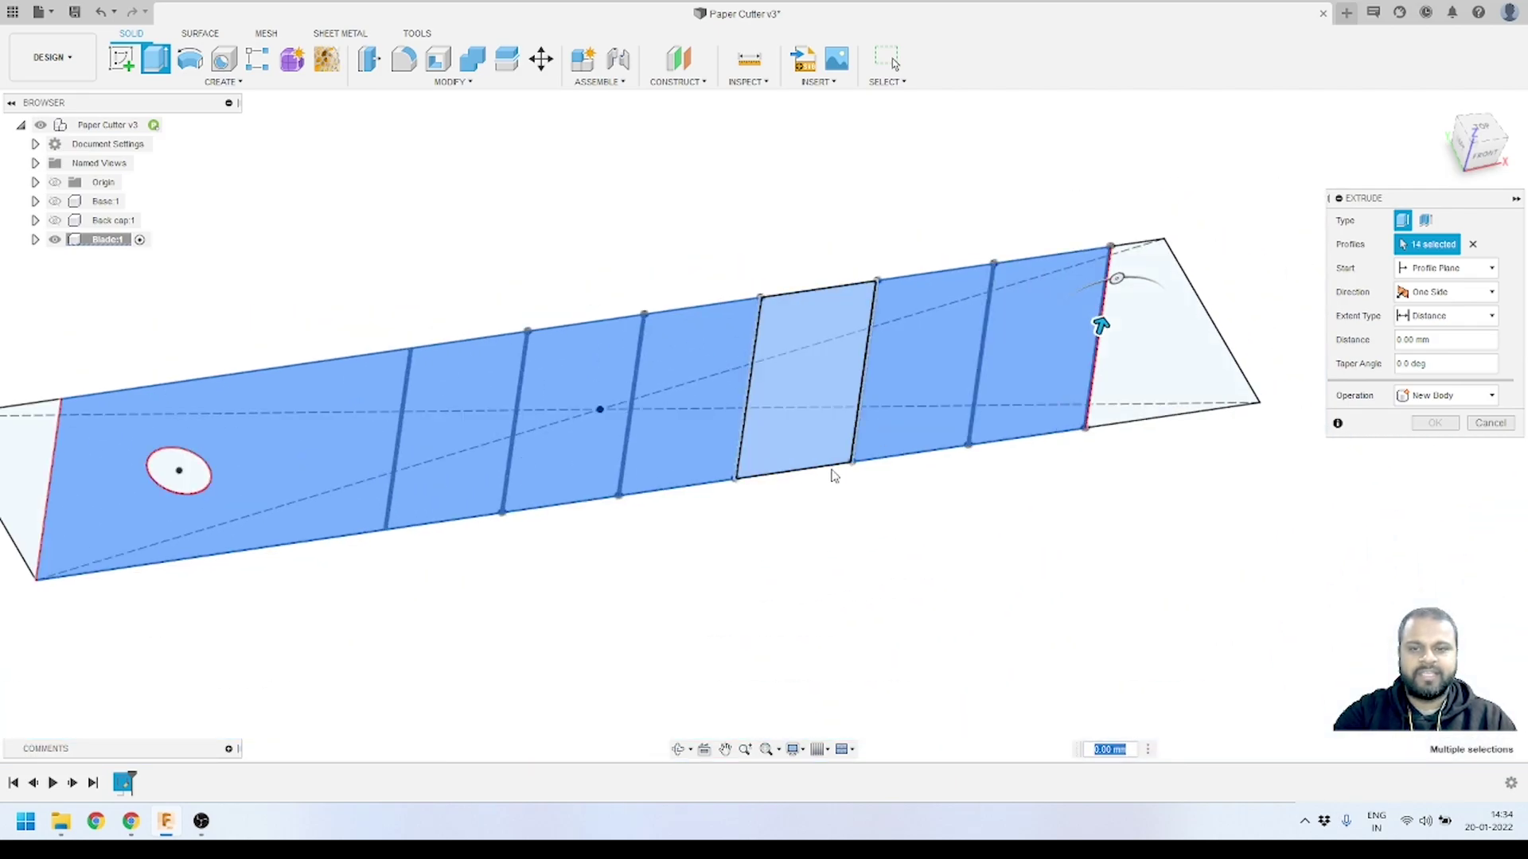
{"action": "left_click", "coordinate": [1433, 292]}
- Extrude the profiles symmetrically by 0.25 mm into a new blade body
{"action": "left_click", "coordinate": [1432, 348]}
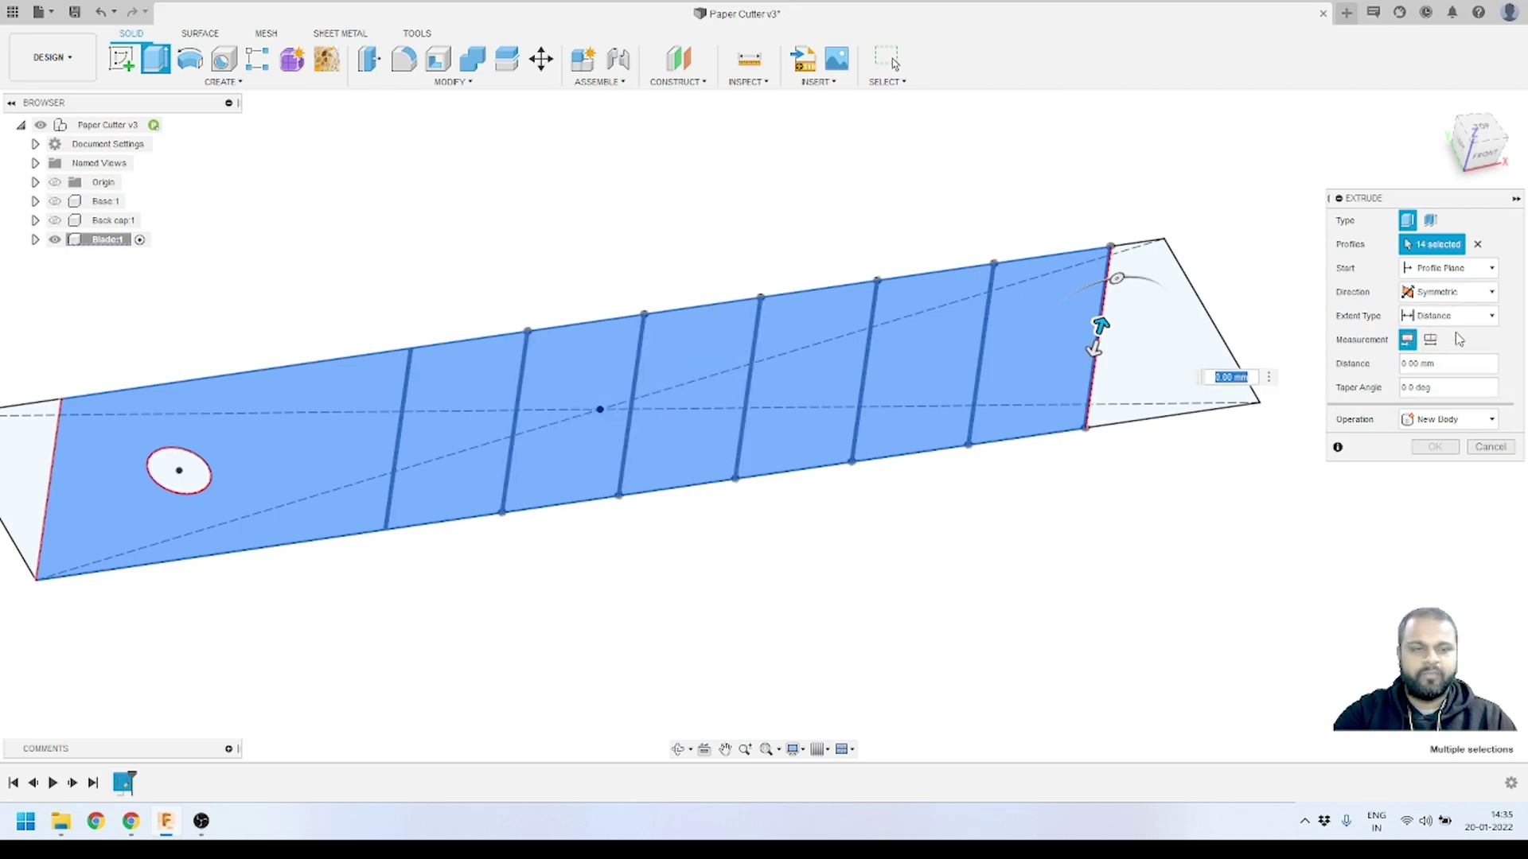
{"action": "left_click", "coordinate": [1446, 366]}
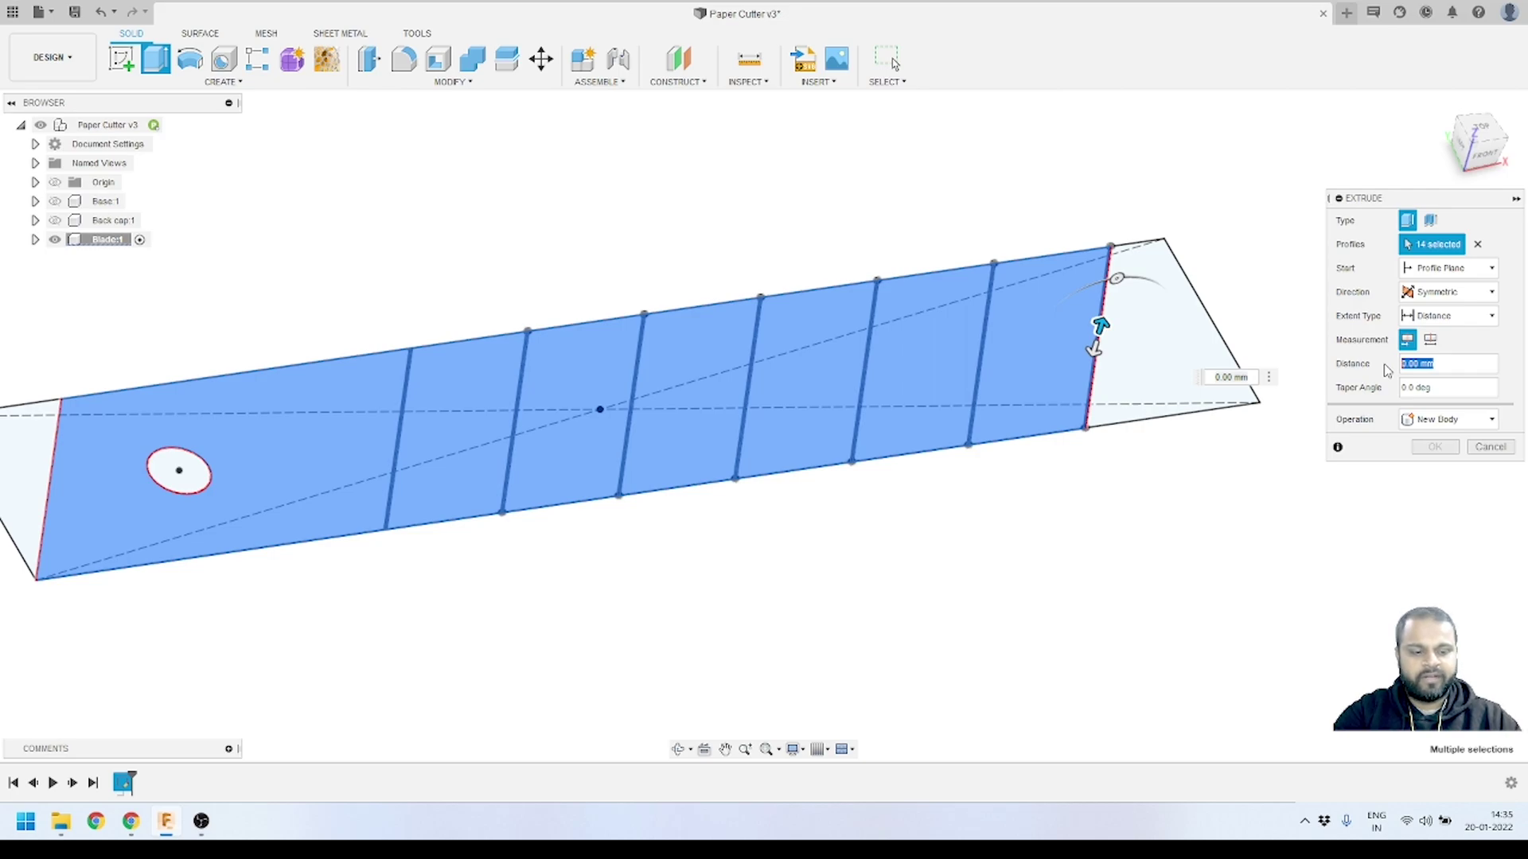
{"action": "type", "text": "25"}
{"action": "key", "text": "Home"}
{"action": "type", "text": "."}
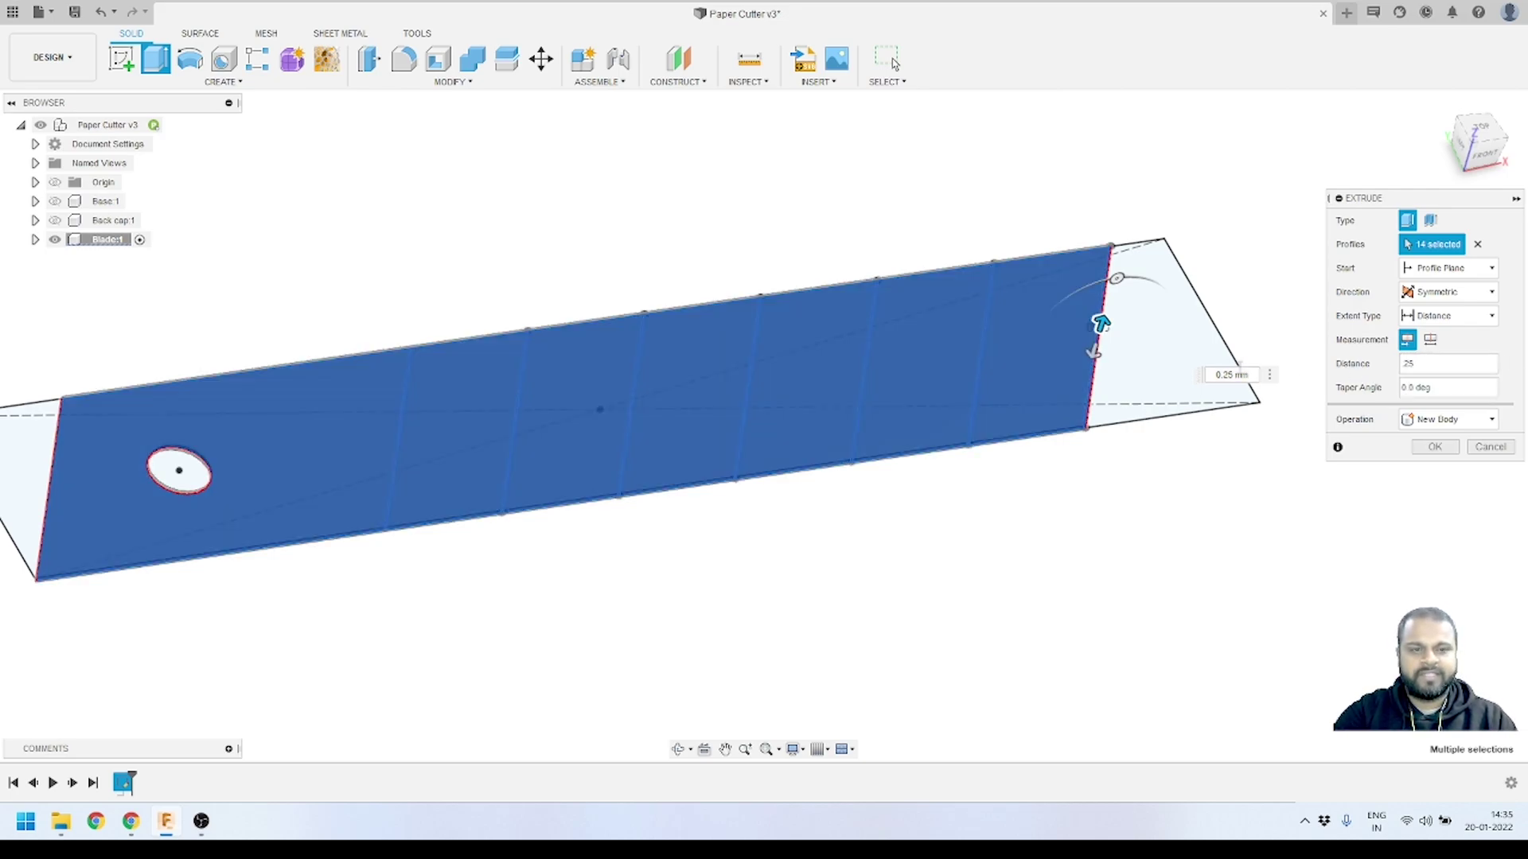
{"action": "scroll", "coordinate": [1163, 457], "scroll_direction": "down", "scroll_amount": 3}
{"action": "scroll", "coordinate": [317, 497], "scroll_direction": "up", "scroll_amount": 3}
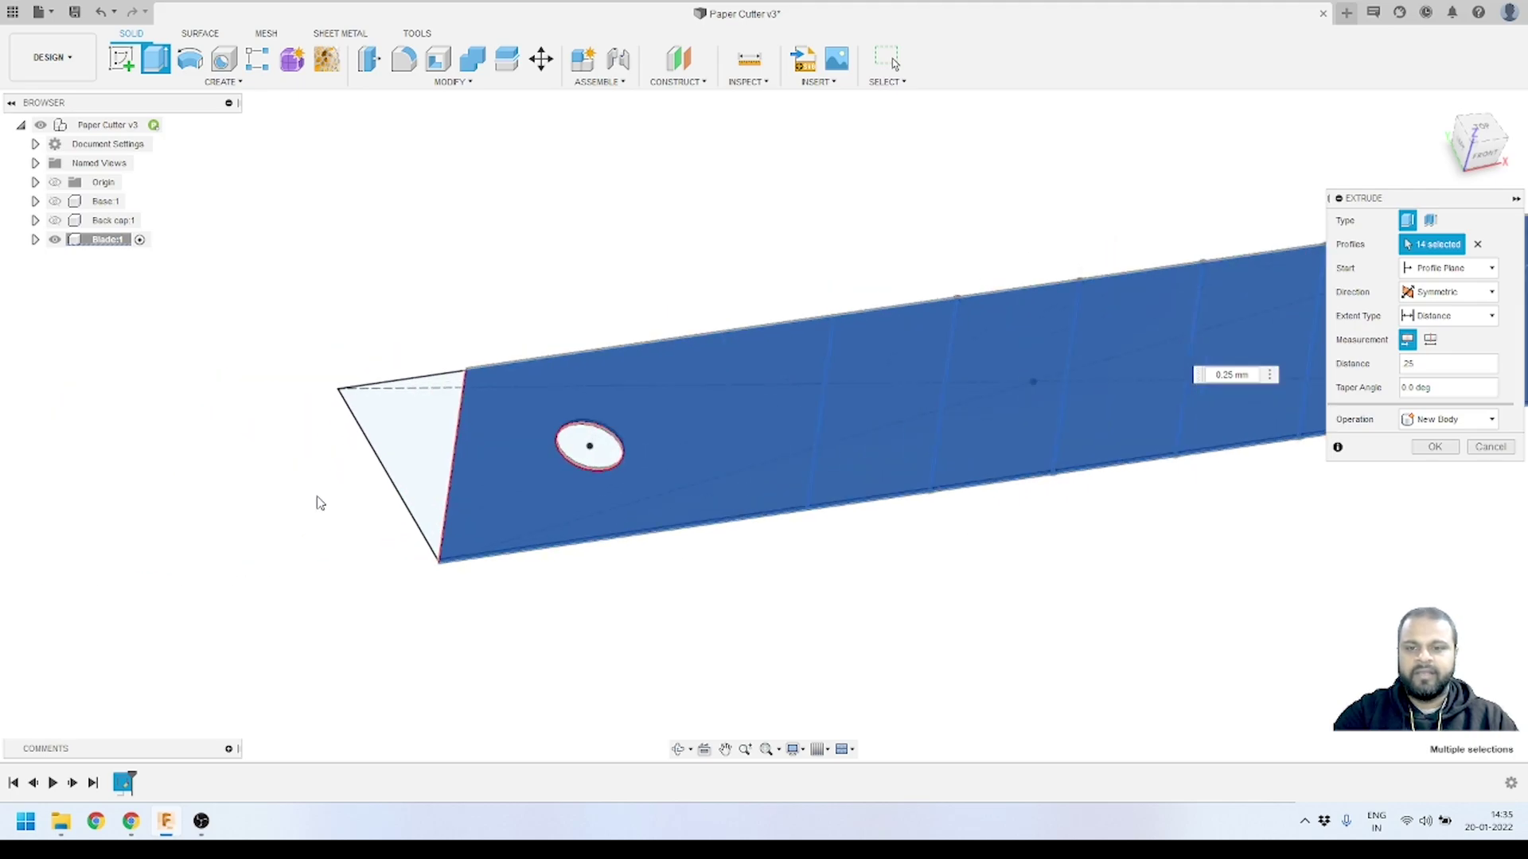
{"action": "scroll", "coordinate": [399, 555], "scroll_direction": "up", "scroll_amount": 6}
{"action": "middle_click_drag", "start_coordinate": [540, 575], "coordinate": [529, 534], "text": "shift"}
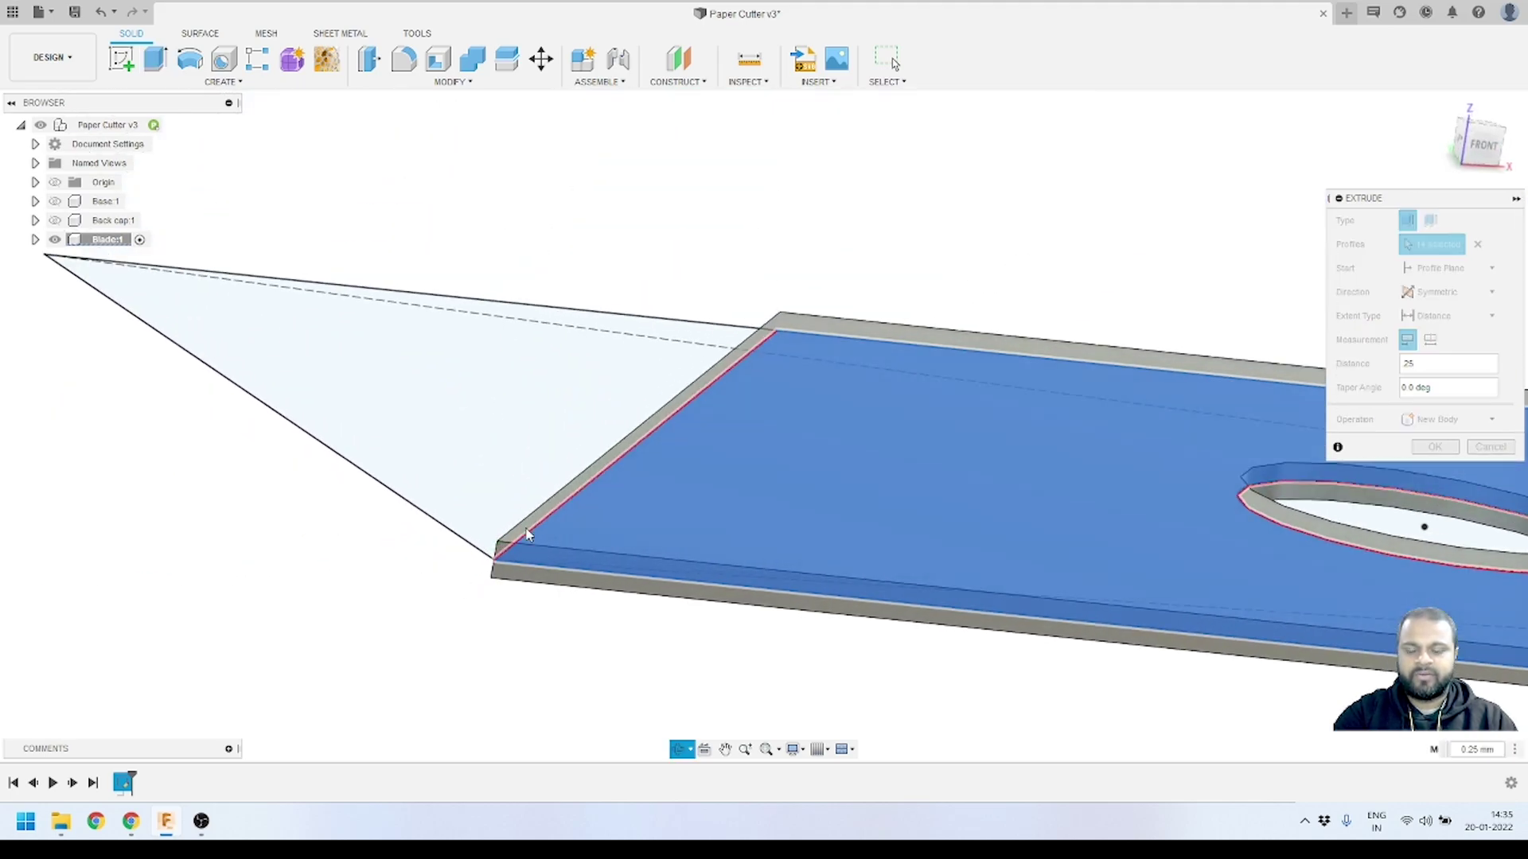
{"action": "scroll", "coordinate": [526, 534], "scroll_direction": "up", "scroll_amount": 3}
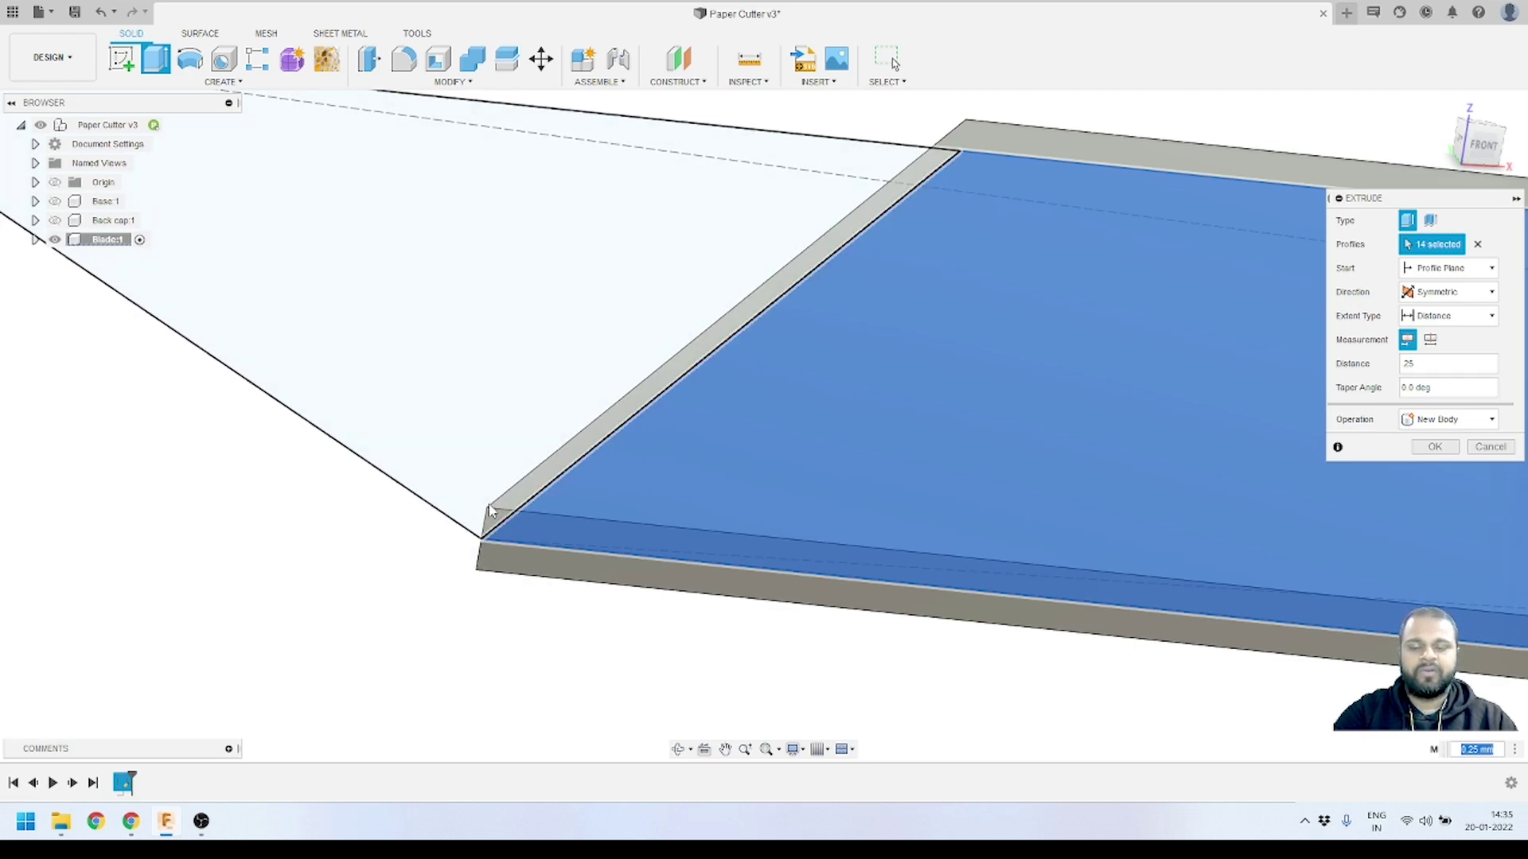
{"action": "scroll", "coordinate": [490, 504], "scroll_direction": "down", "scroll_amount": 5}
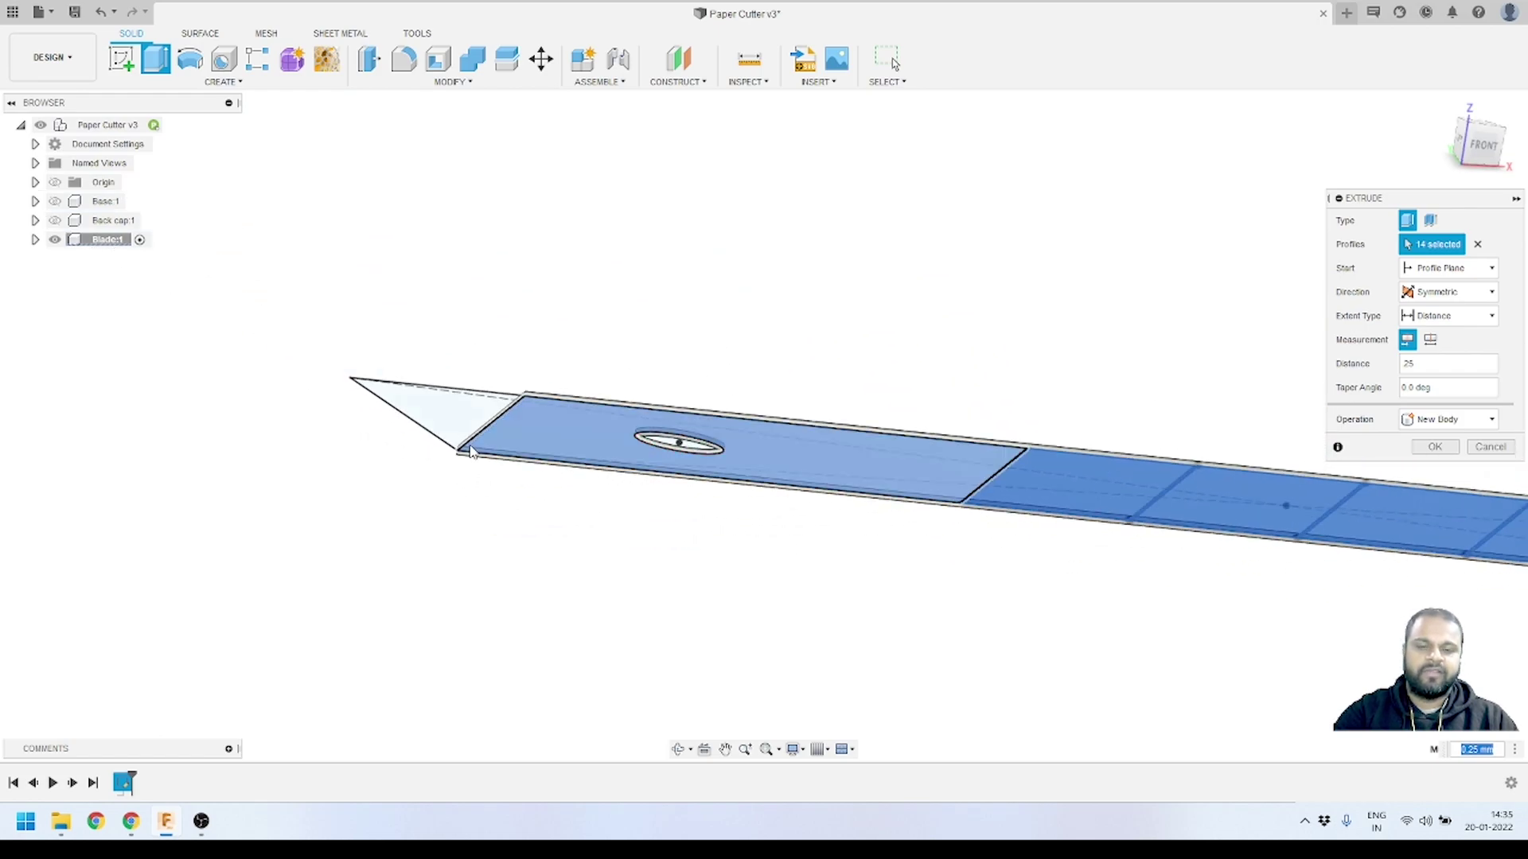
{"action": "middle_click_drag", "start_coordinate": [487, 490], "coordinate": [491, 474], "text": "shift"}
{"action": "scroll", "coordinate": [446, 486], "scroll_direction": "down", "scroll_amount": 3}
{"action": "scroll", "coordinate": [913, 310], "scroll_direction": "up", "scroll_amount": 3}
{"action": "scroll", "coordinate": [929, 394], "scroll_direction": "down", "scroll_amount": 2}
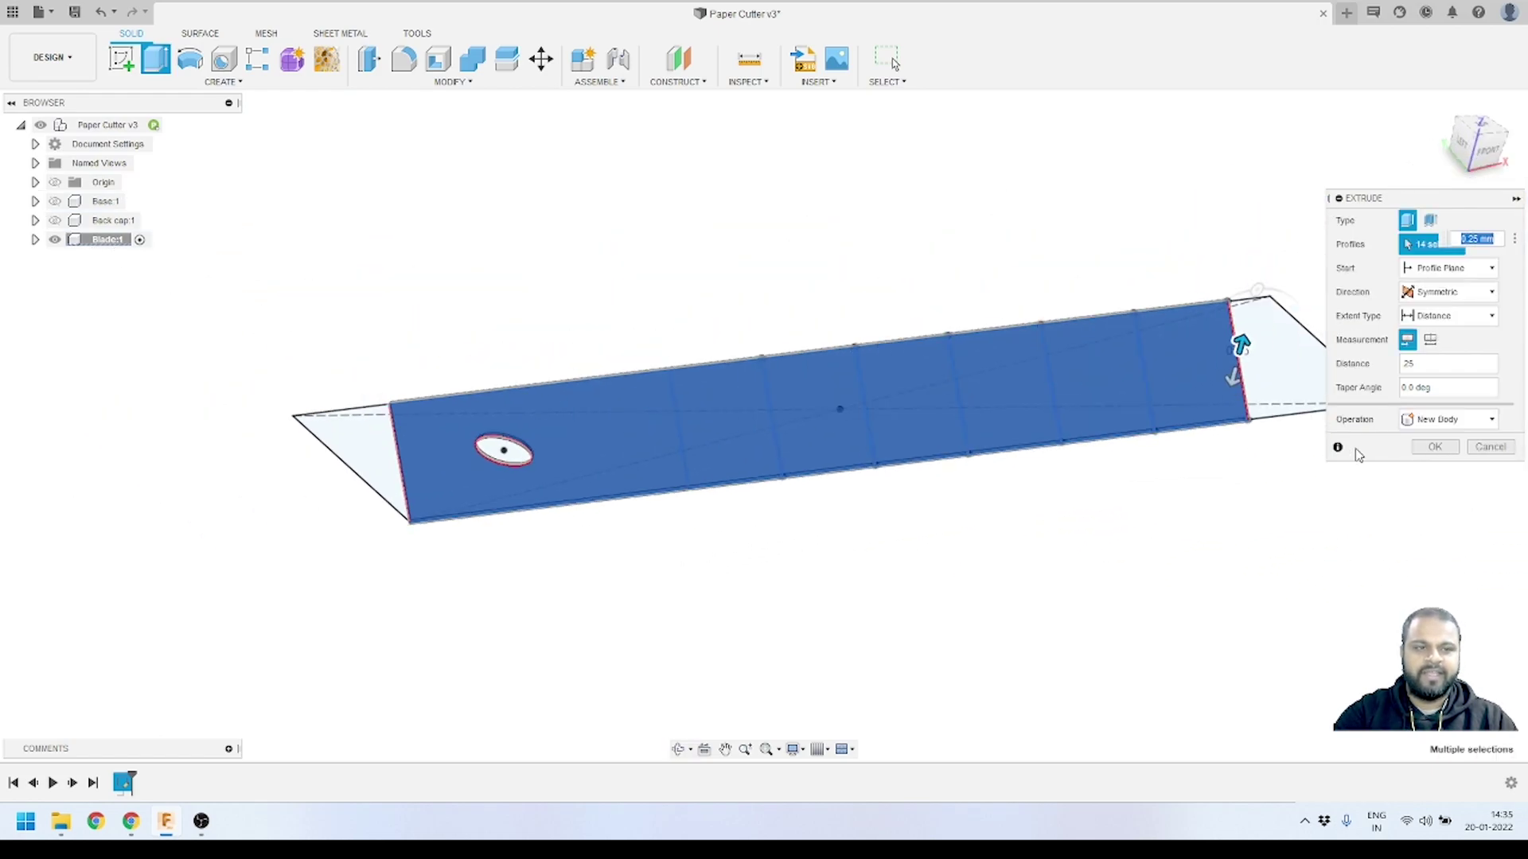
{"action": "left_click", "coordinate": [1440, 445]}
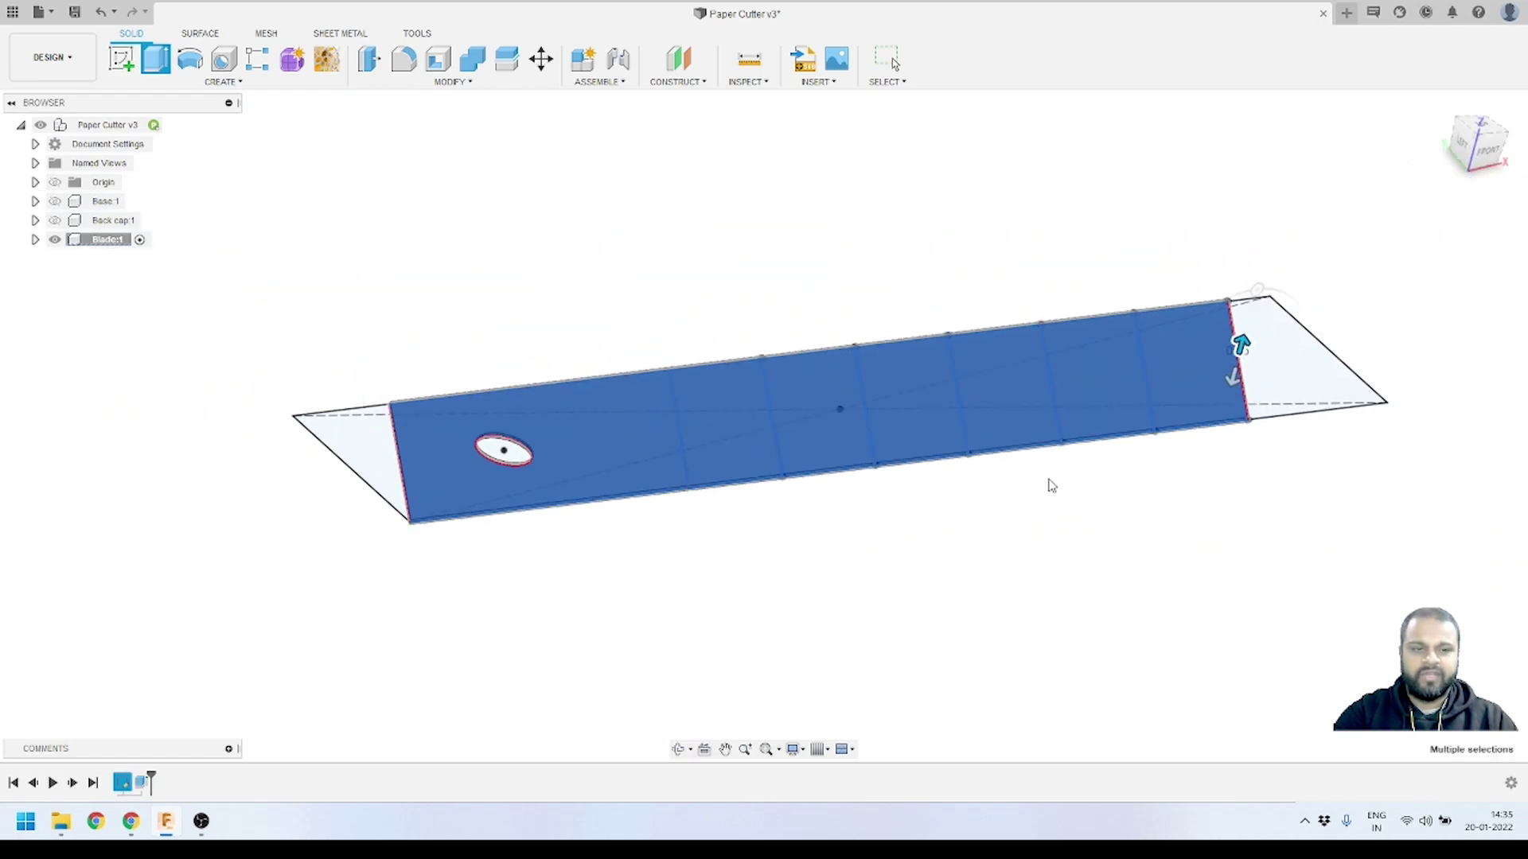
{"action": "scroll", "coordinate": [852, 522], "scroll_direction": "down", "scroll_amount": 2}
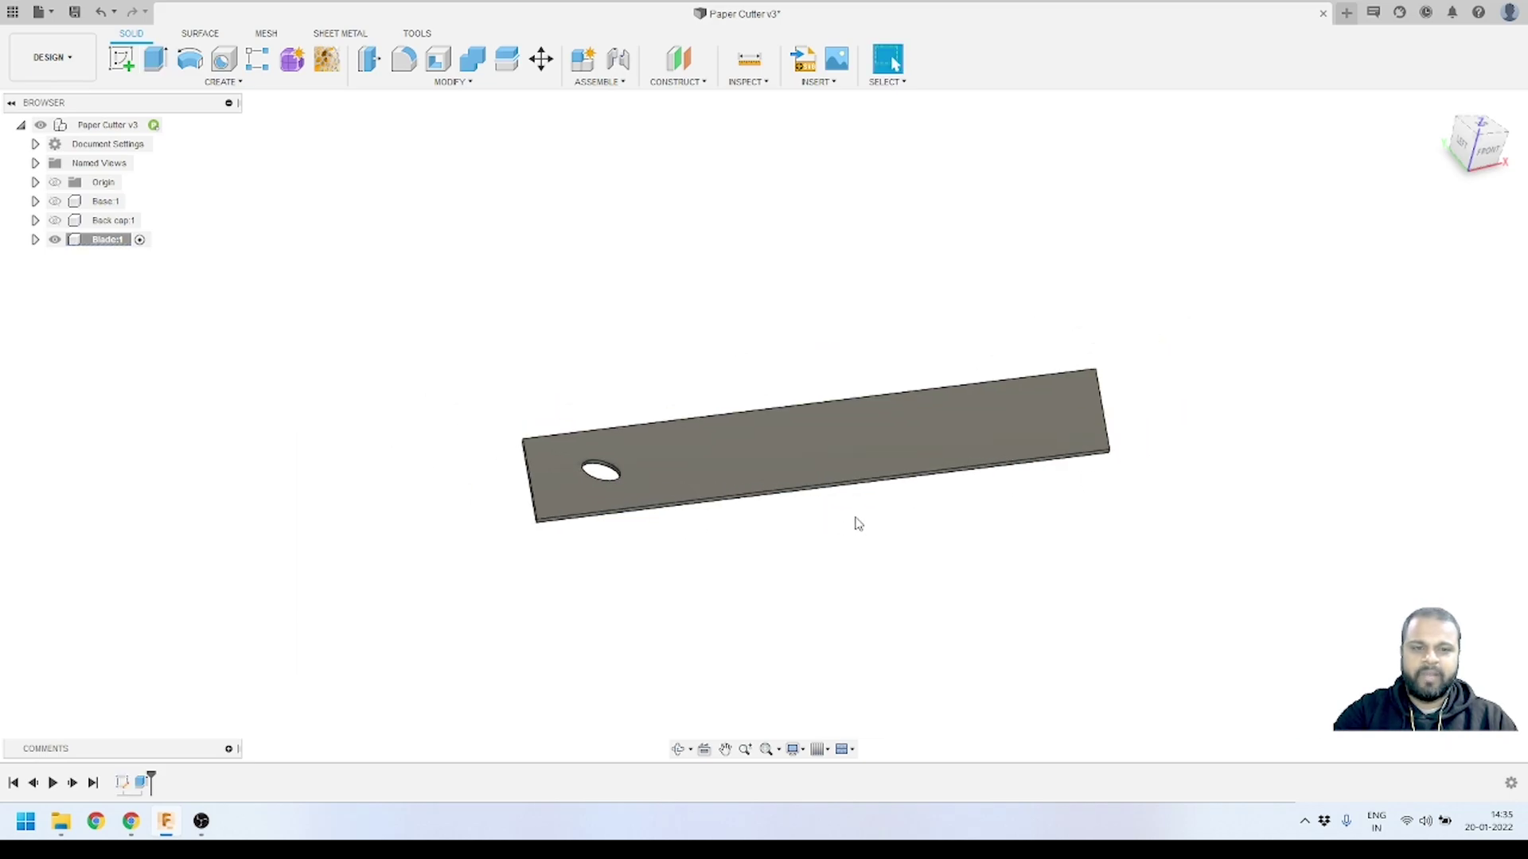
{"action": "middle_click_drag", "start_coordinate": [852, 522], "coordinate": [818, 555], "text": "shift"}
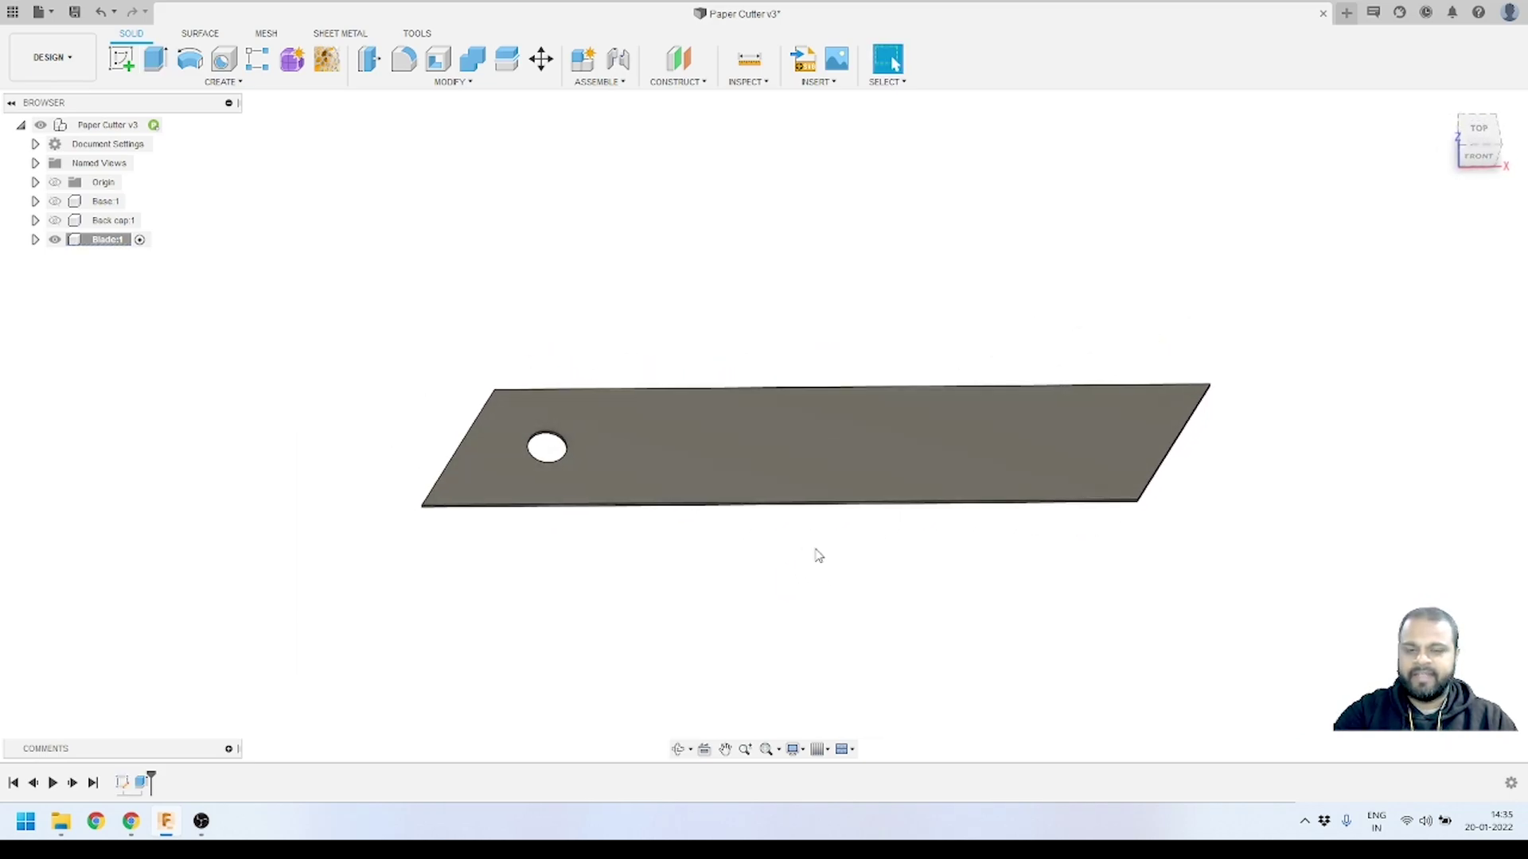
{"action": "scroll", "coordinate": [876, 556], "scroll_direction": "down", "scroll_amount": 2}
{"action": "middle_click_drag", "start_coordinate": [904, 533], "coordinate": [846, 512], "text": "shift"}
{"action": "scroll", "coordinate": [1119, 484], "scroll_direction": "up", "scroll_amount": 7}
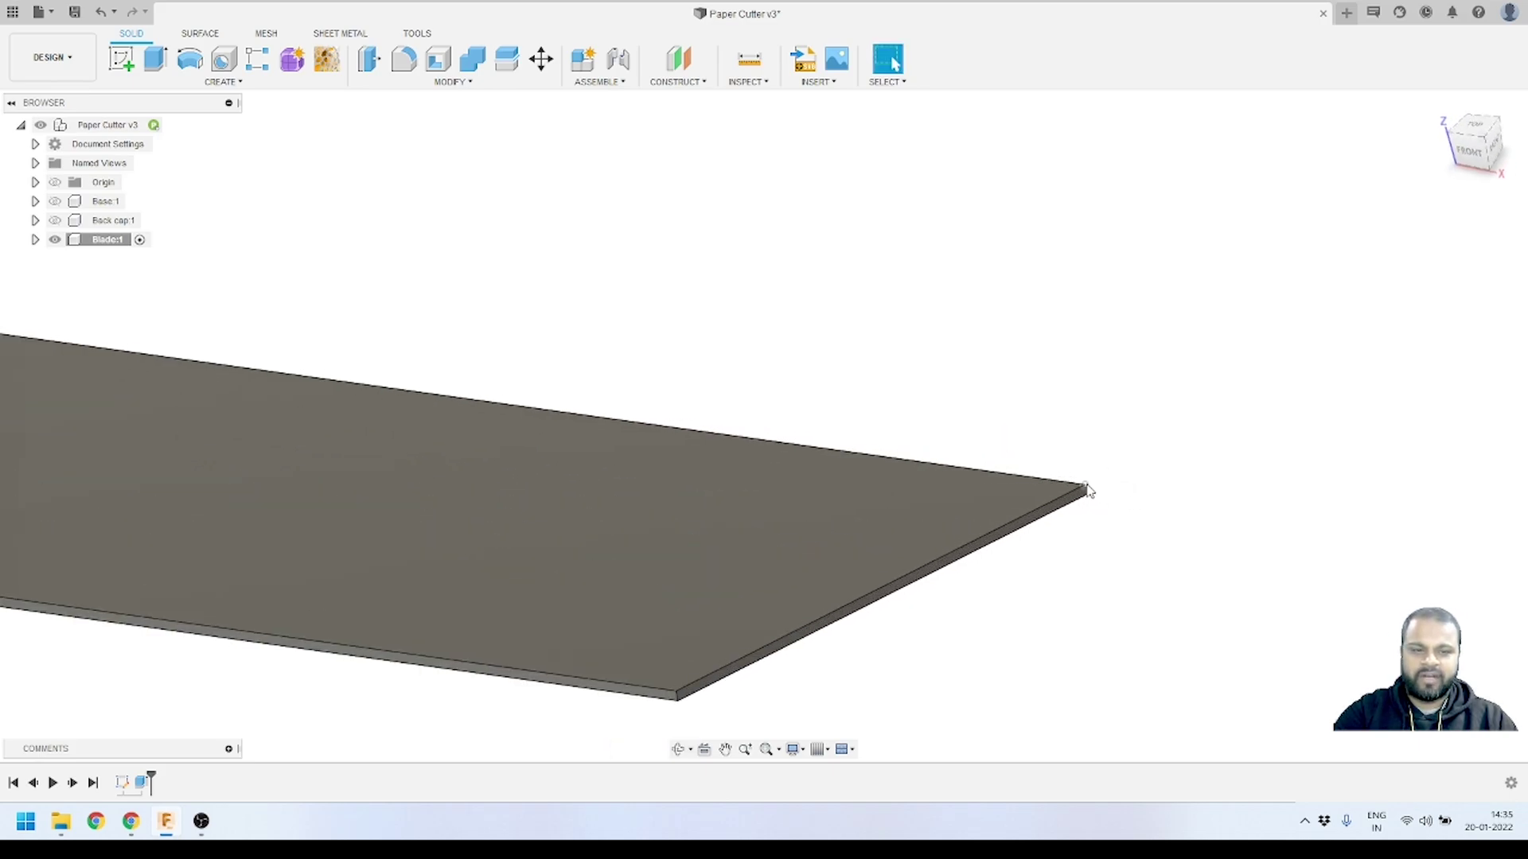
{"action": "scroll", "coordinate": [1090, 494], "scroll_direction": "down", "scroll_amount": 6}
{"action": "mouse_move", "coordinate": [968, 552]}
{"action": "middle_mouse_down", "text": "shift"}
{"action": "mouse_move", "coordinate": [941, 587]}
{"action": "mouse_move", "coordinate": [978, 552]}
{"action": "mouse_move", "coordinate": [1173, 546]}
{"action": "mouse_move", "coordinate": [979, 600]}
{"action": "mouse_move", "coordinate": [970, 576]}
{"action": "middle_mouse_up", "text": "shift"}
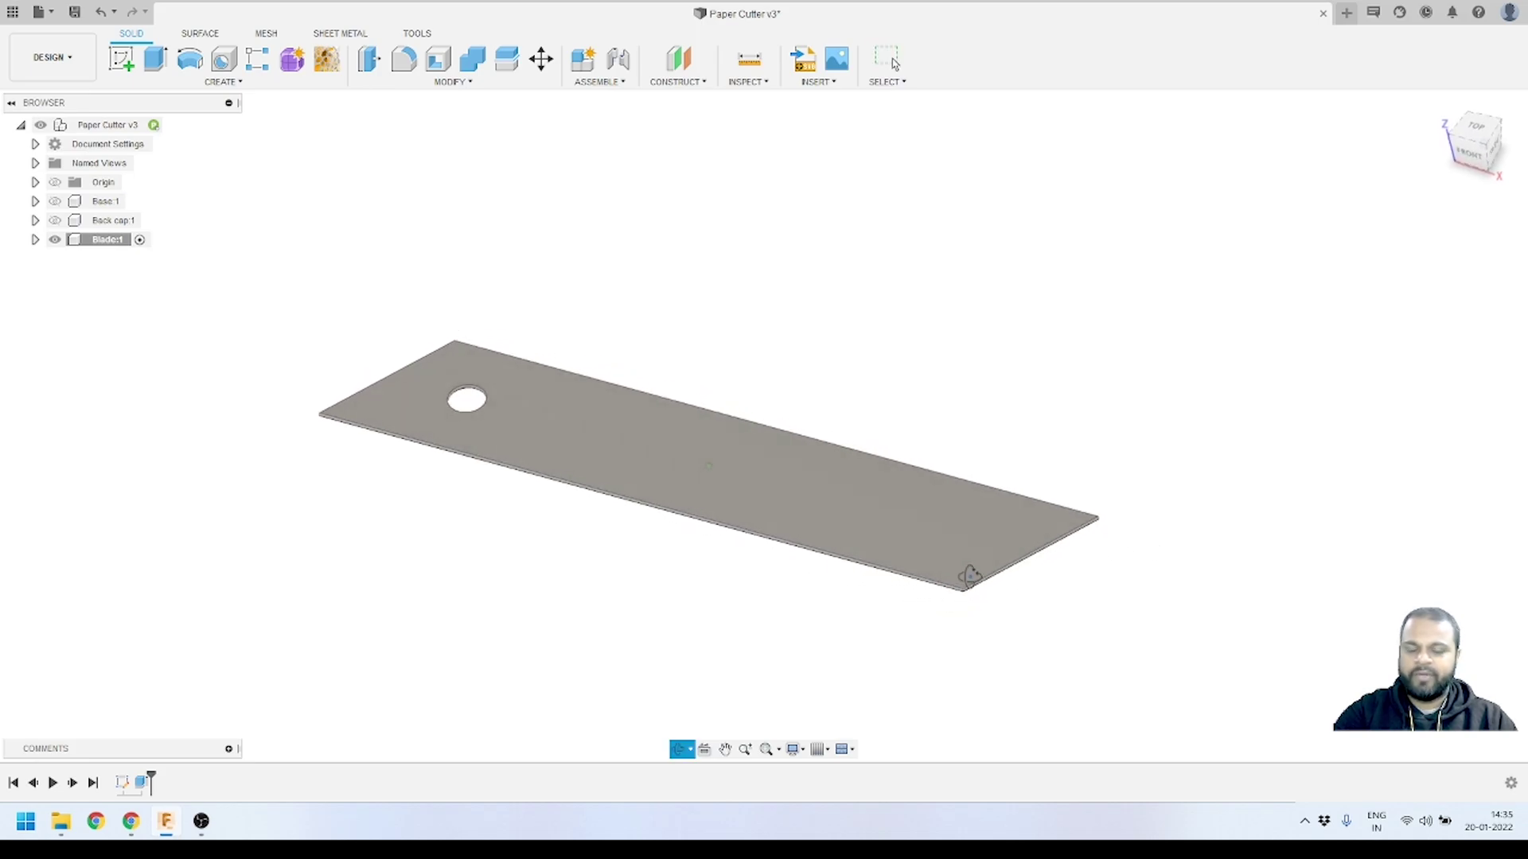
{"action": "scroll", "coordinate": [1114, 529], "scroll_direction": "up", "scroll_amount": 2}
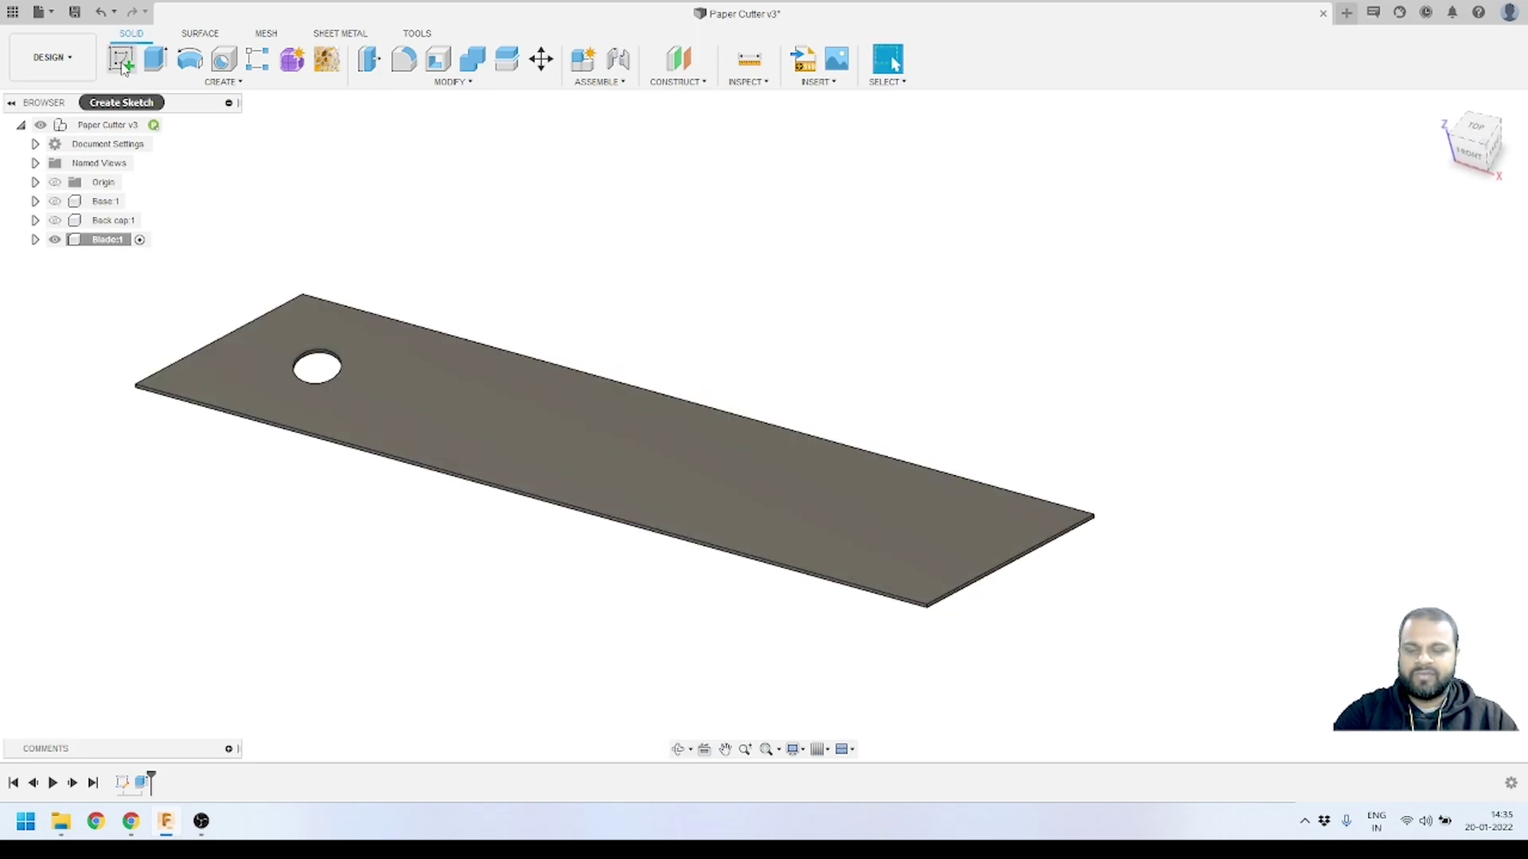
- Sketch on the blade's cross-section plane, project the blade's bottom edge, and hide the bodies
{"action": "left_click", "coordinate": [122, 62]}
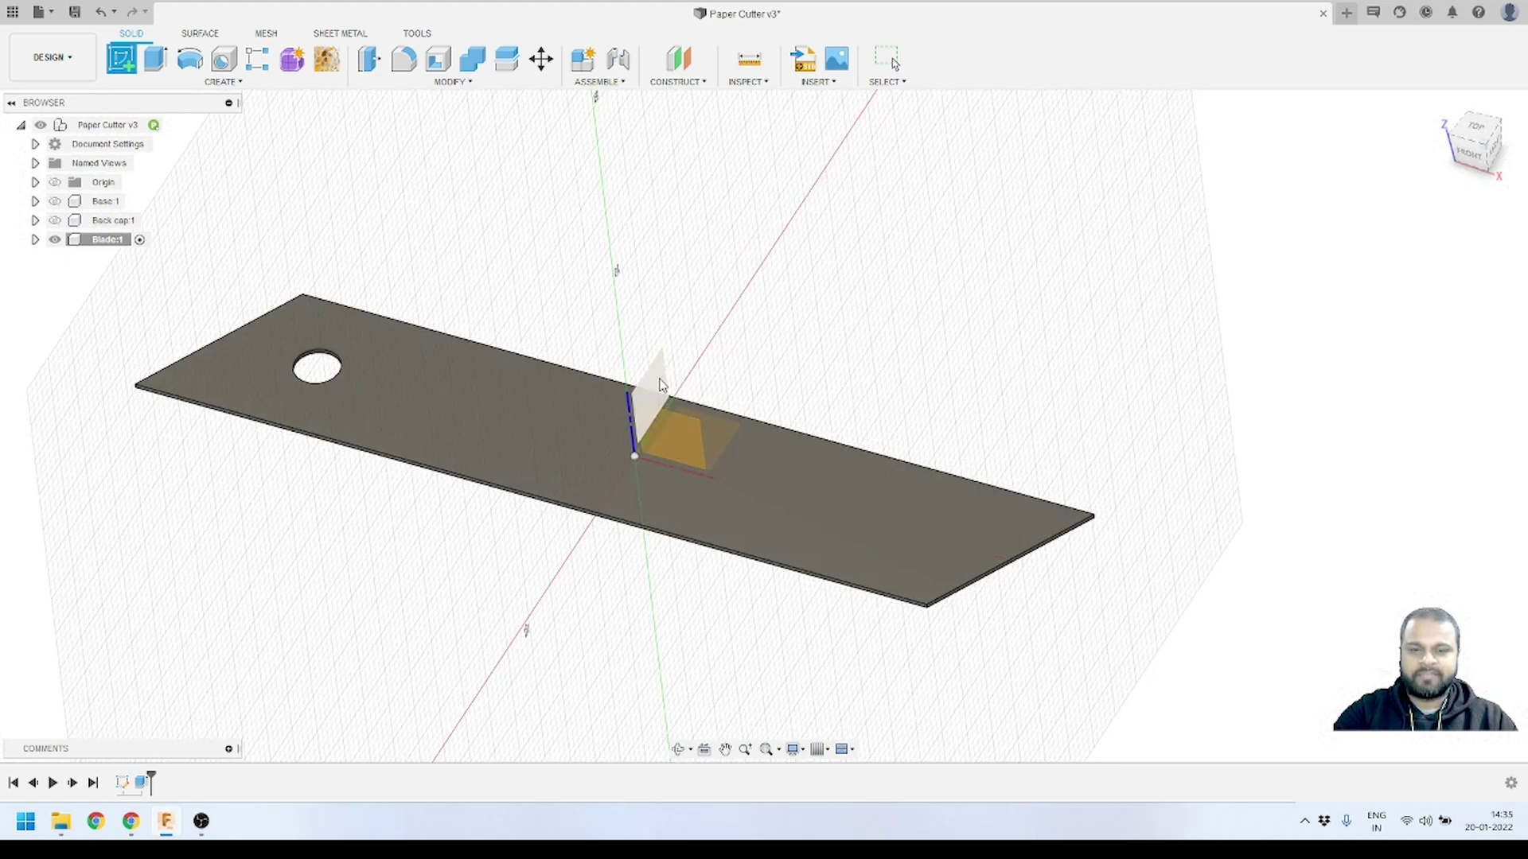
{"action": "left_click", "coordinate": [660, 385]}
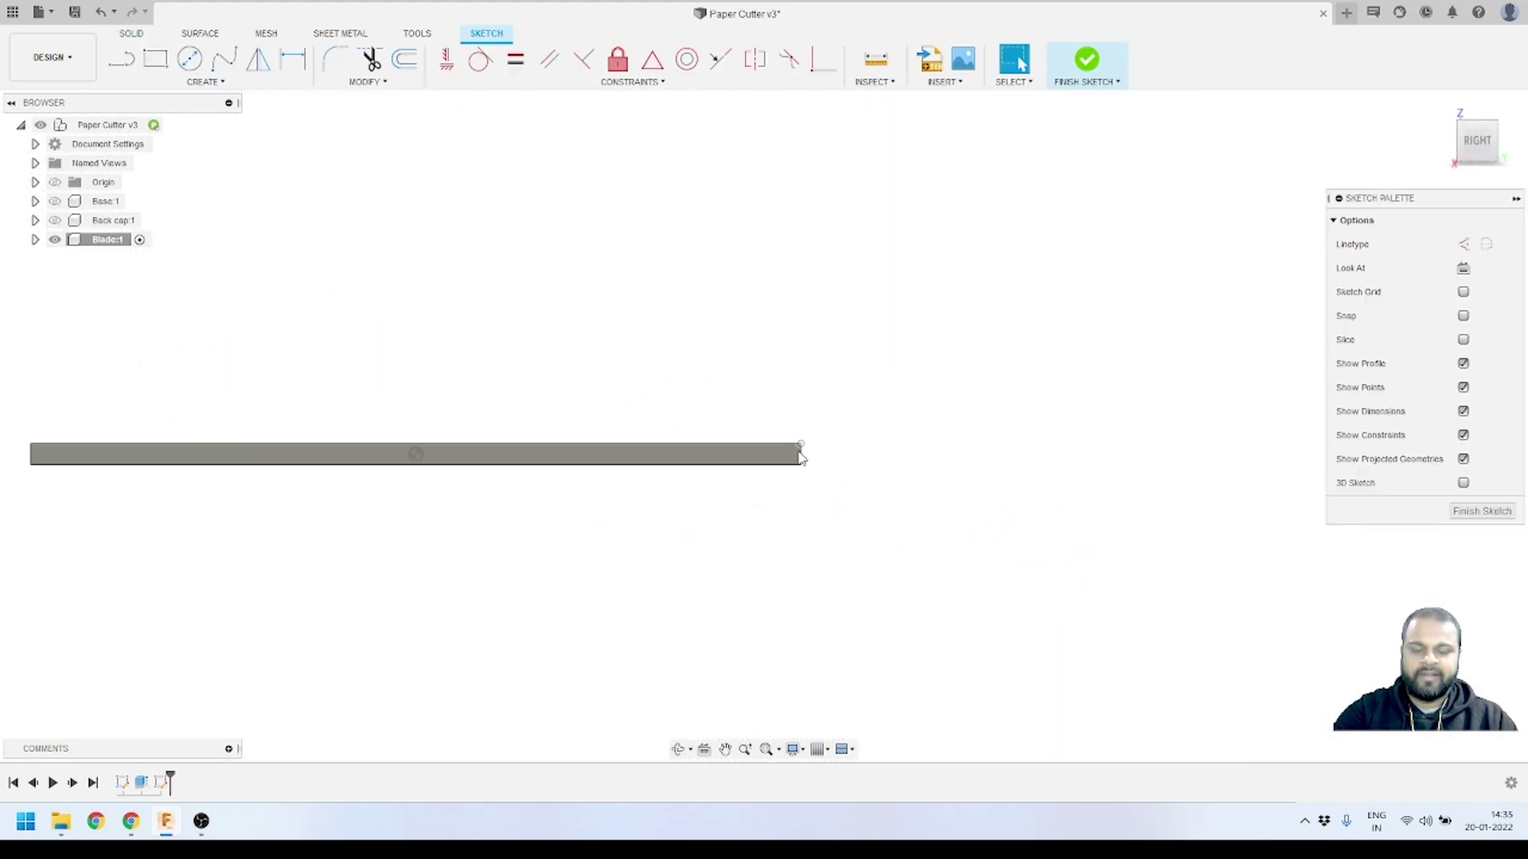
{"action": "left_click", "coordinate": [204, 81]}
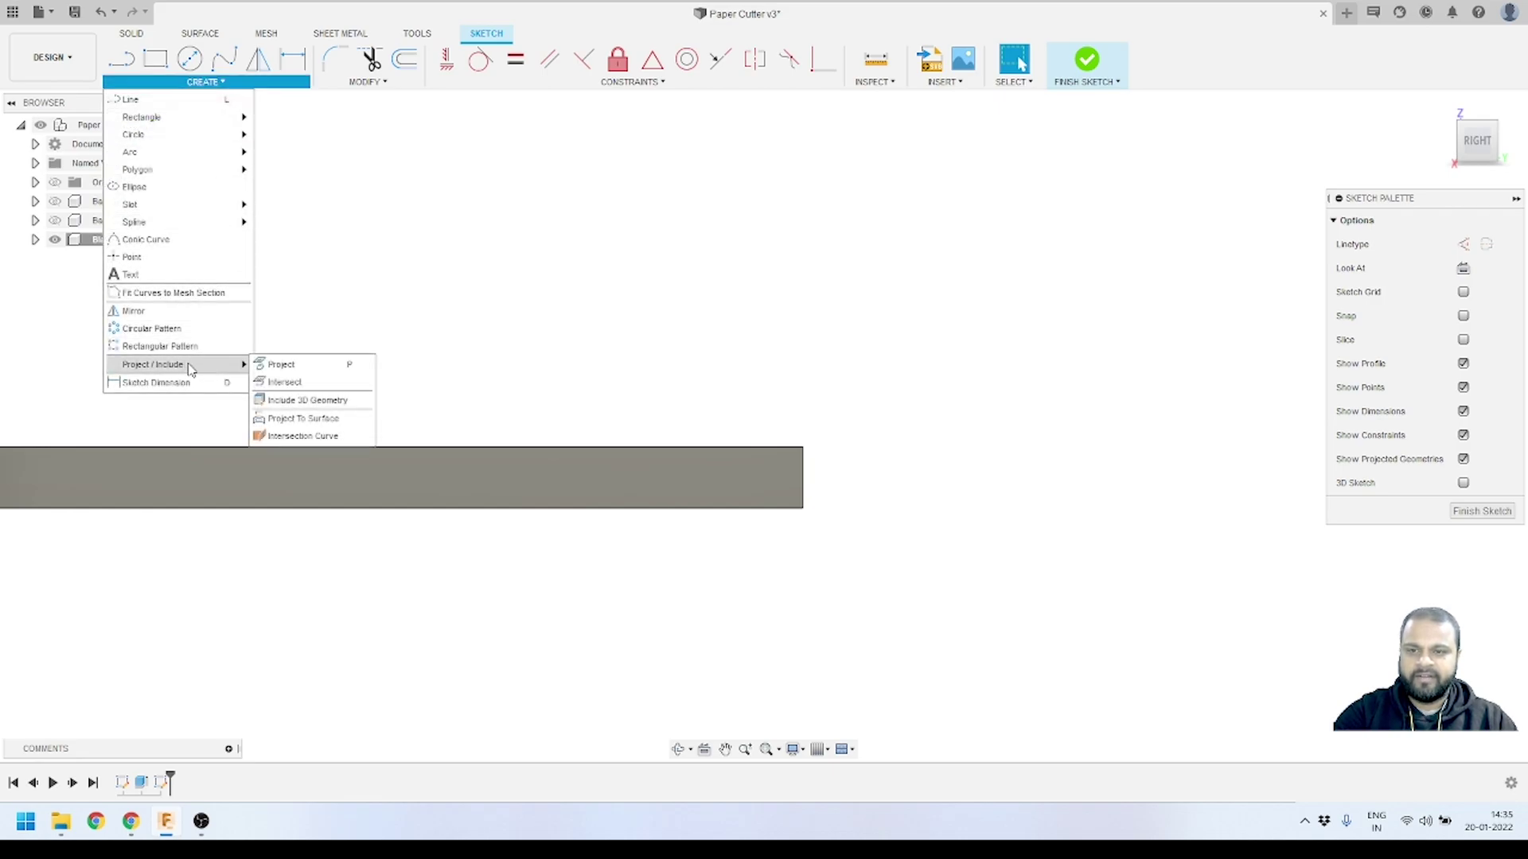
{"action": "left_click", "coordinate": [278, 365]}
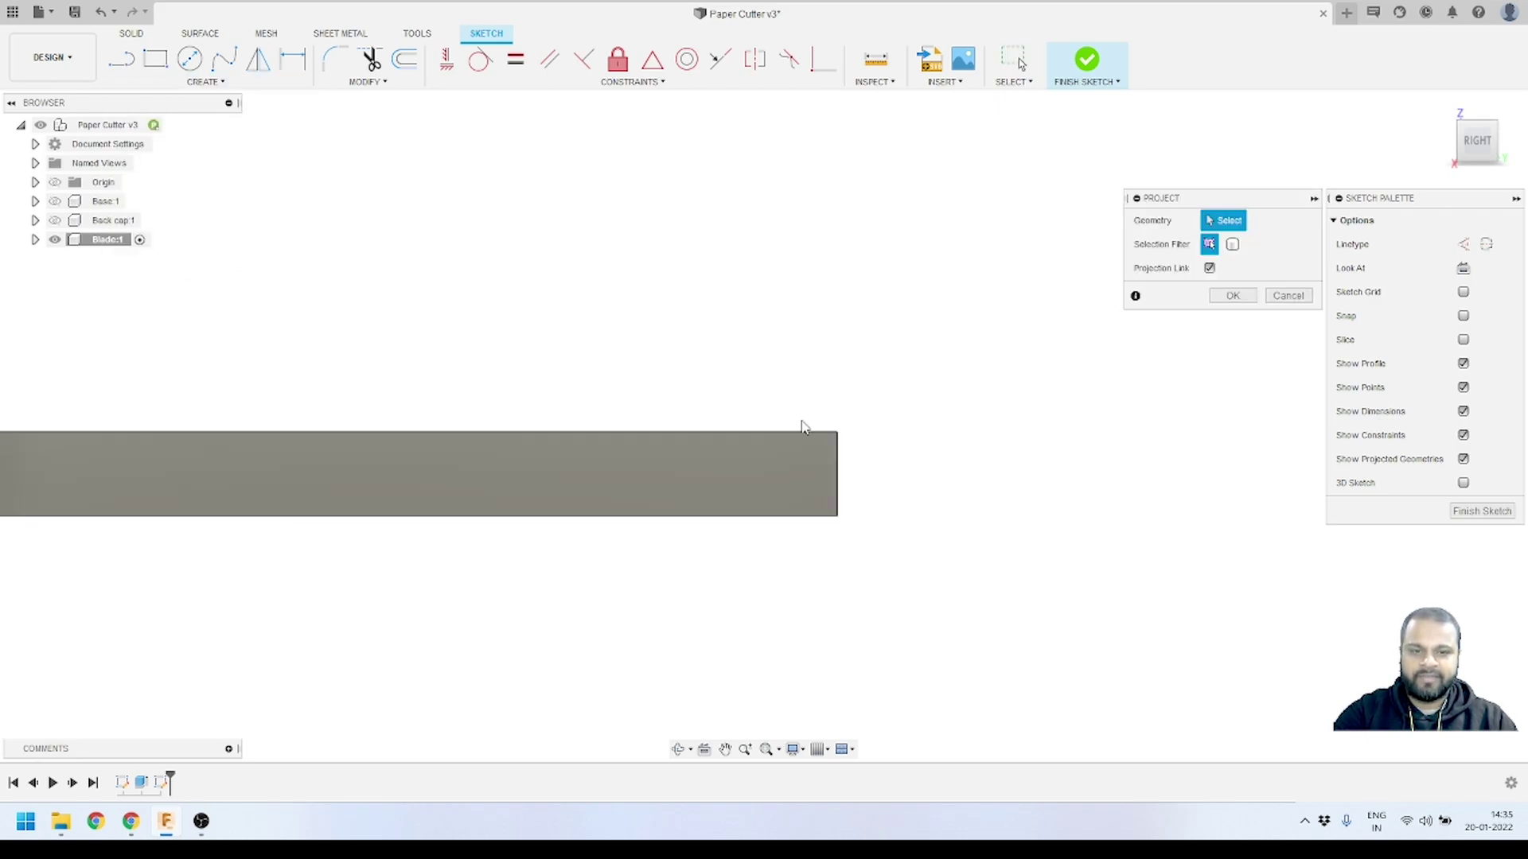
{"action": "left_click", "coordinate": [810, 517]}
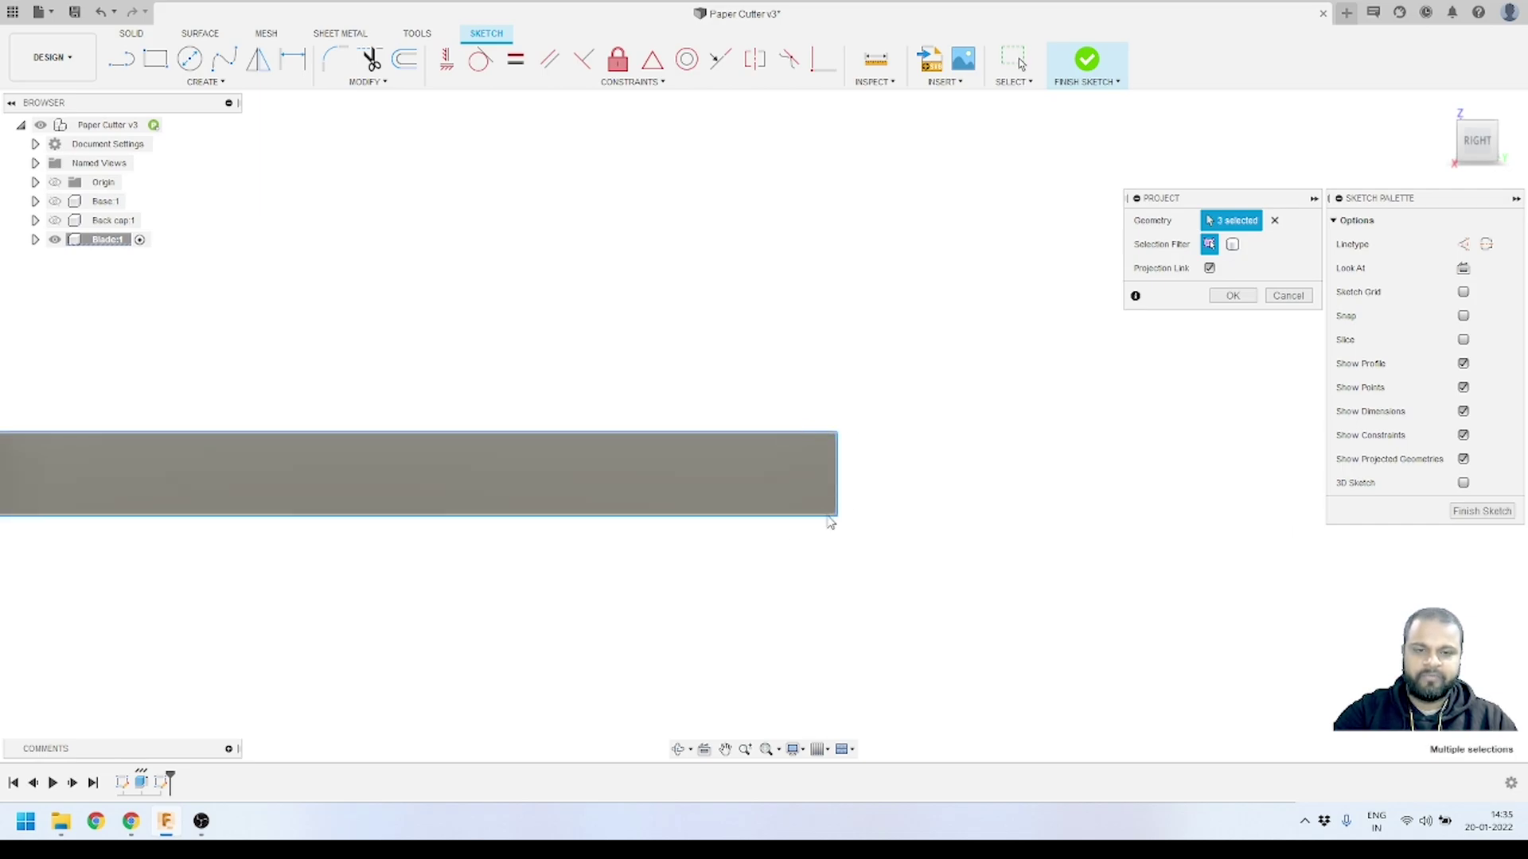
{"action": "left_click", "coordinate": [1232, 296]}
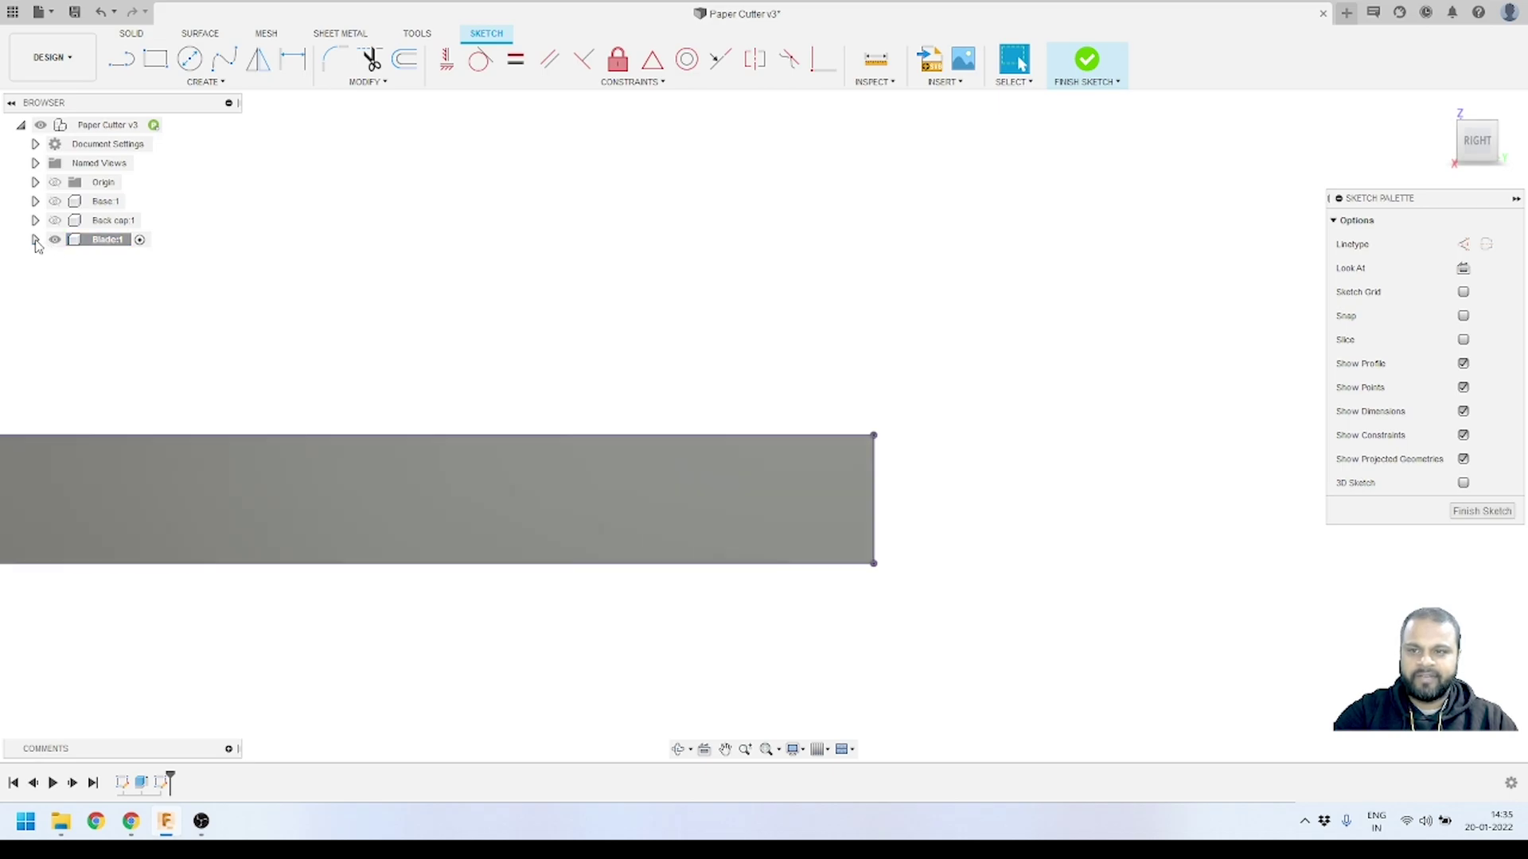
{"action": "left_click", "coordinate": [70, 279]}
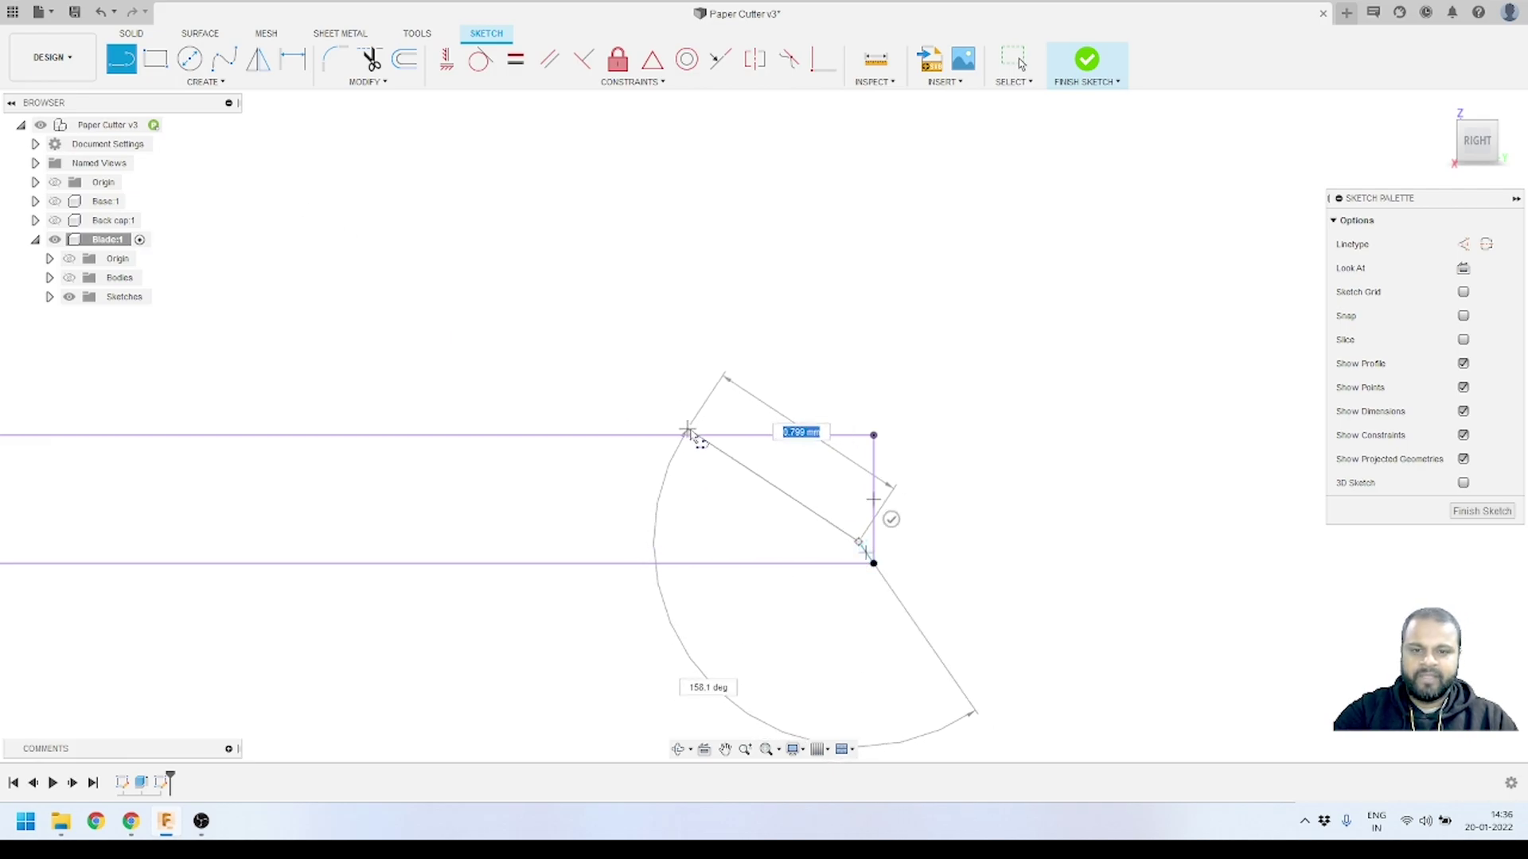
- Close the triangular bevel profile at the blade's top edge, undoing the misdrawn lines
{"action": "left_click", "coordinate": [717, 436]}
{"action": "key", "text": "Escape"}
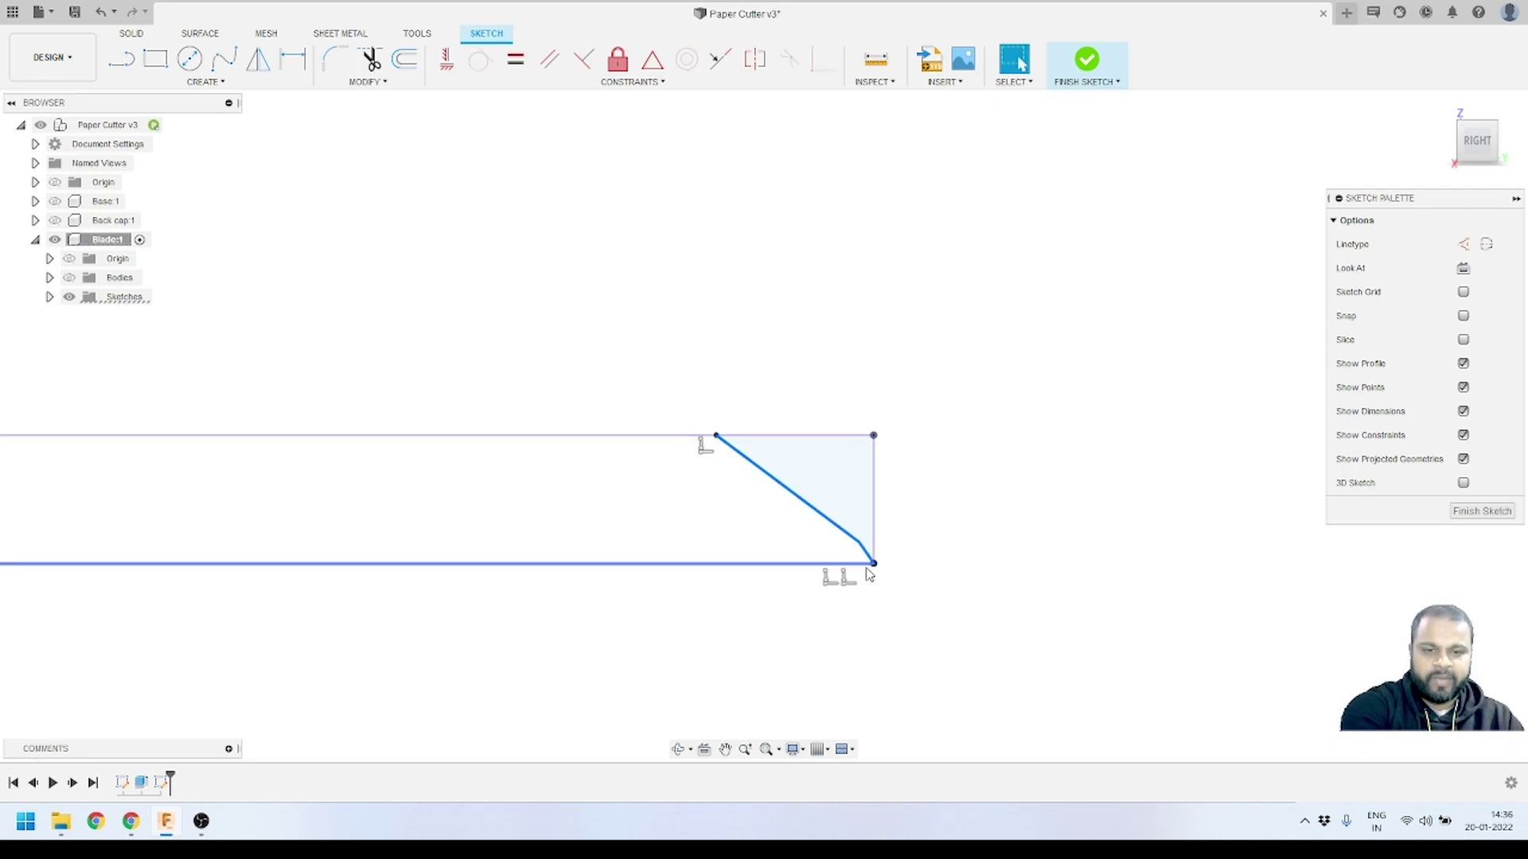
{"action": "key", "text": "ctrl+z"}
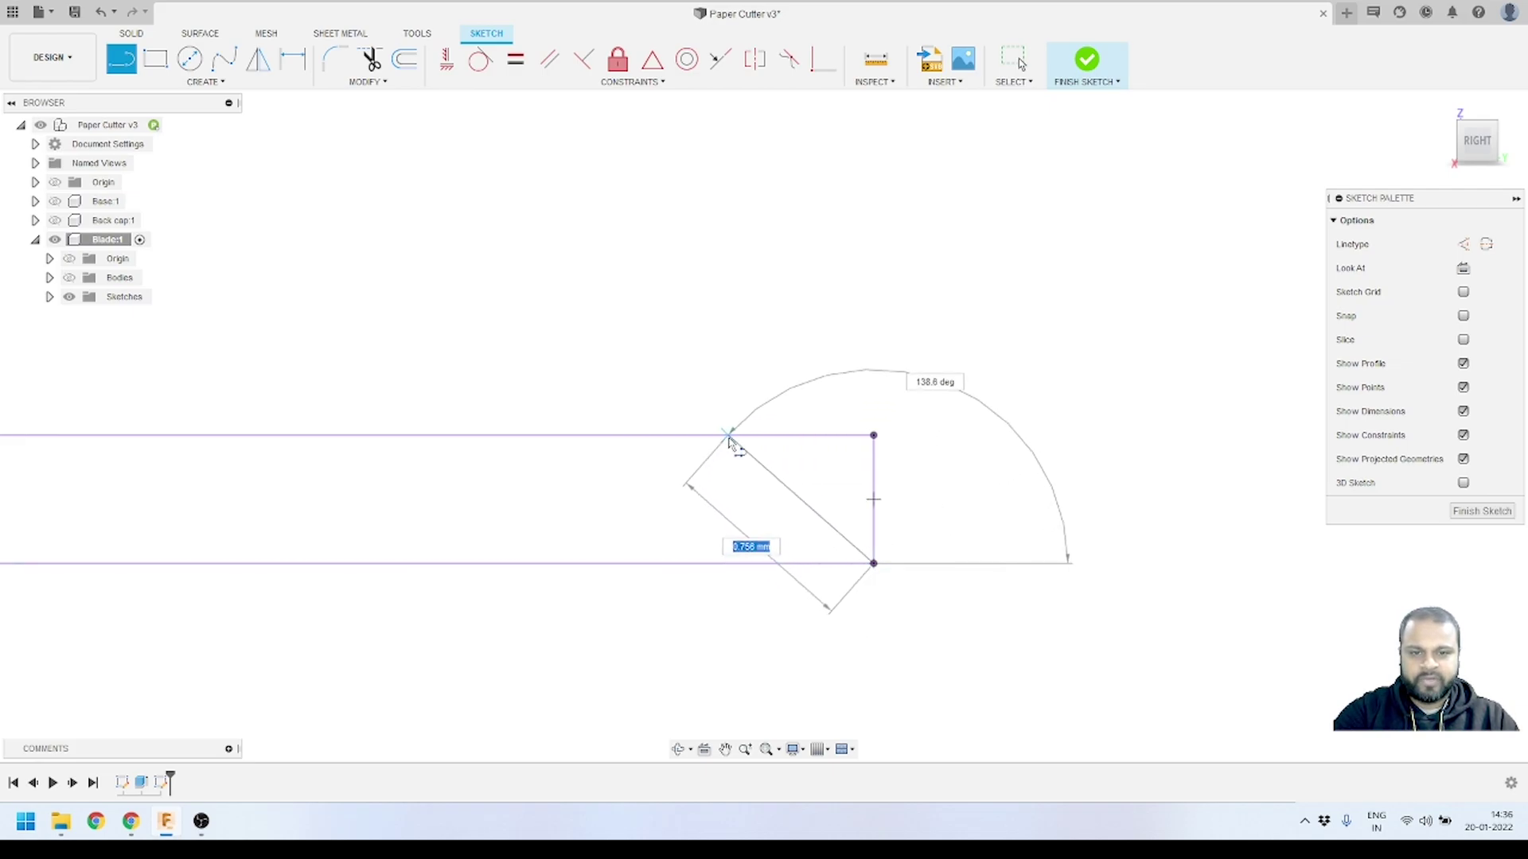
{"action": "left_click", "coordinate": [729, 437]}
{"action": "key", "text": "Escape"}
{"action": "scroll", "coordinate": [849, 474], "scroll_direction": "up", "scroll_amount": 3}
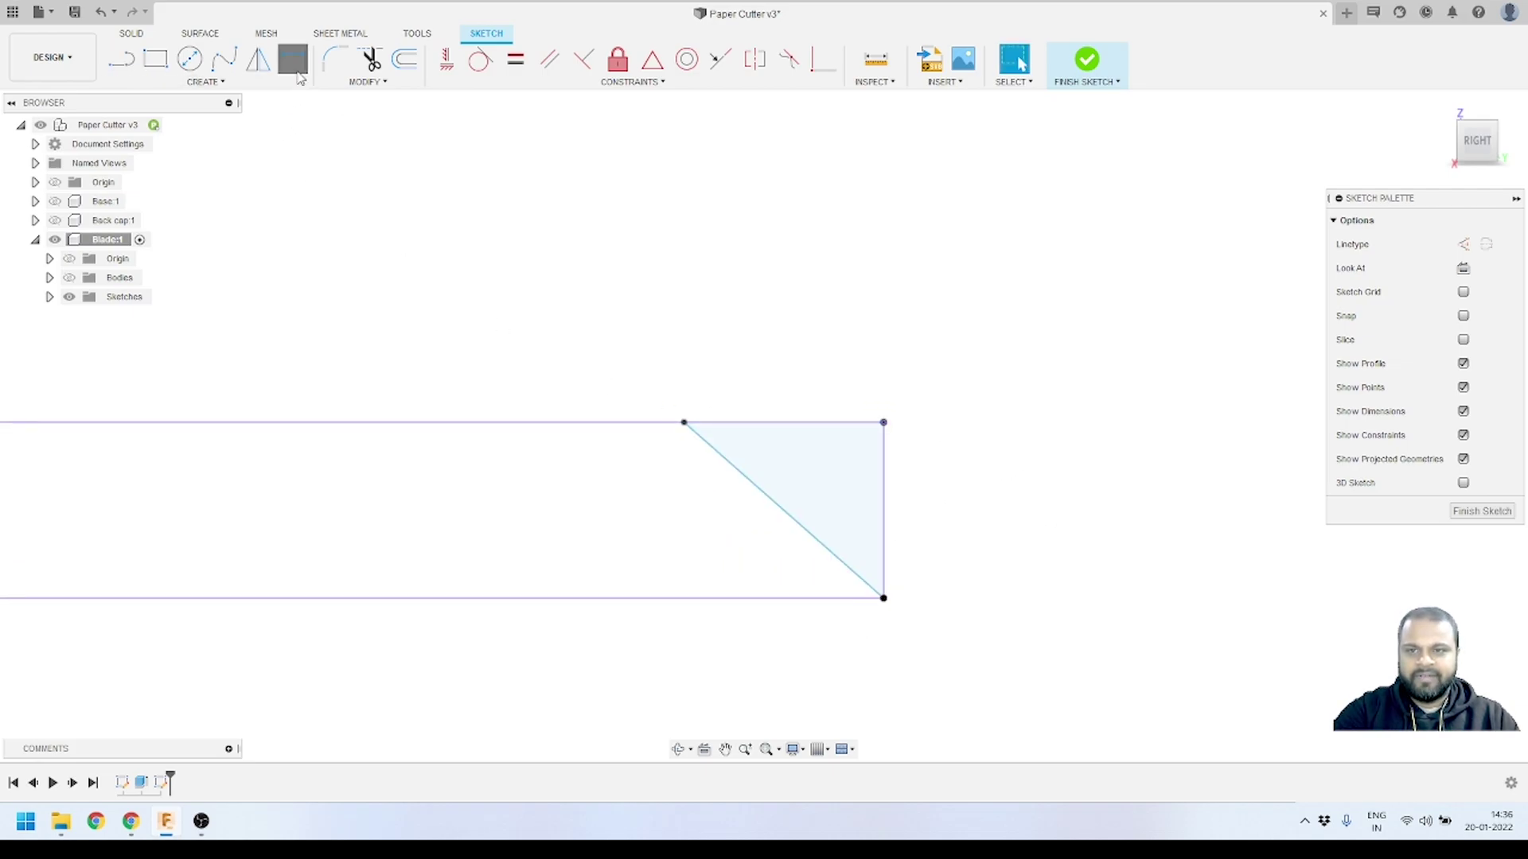
- Dimension the bevel width as 1.00 mm and finish the sketch
{"action": "left_click", "coordinate": [689, 423]}
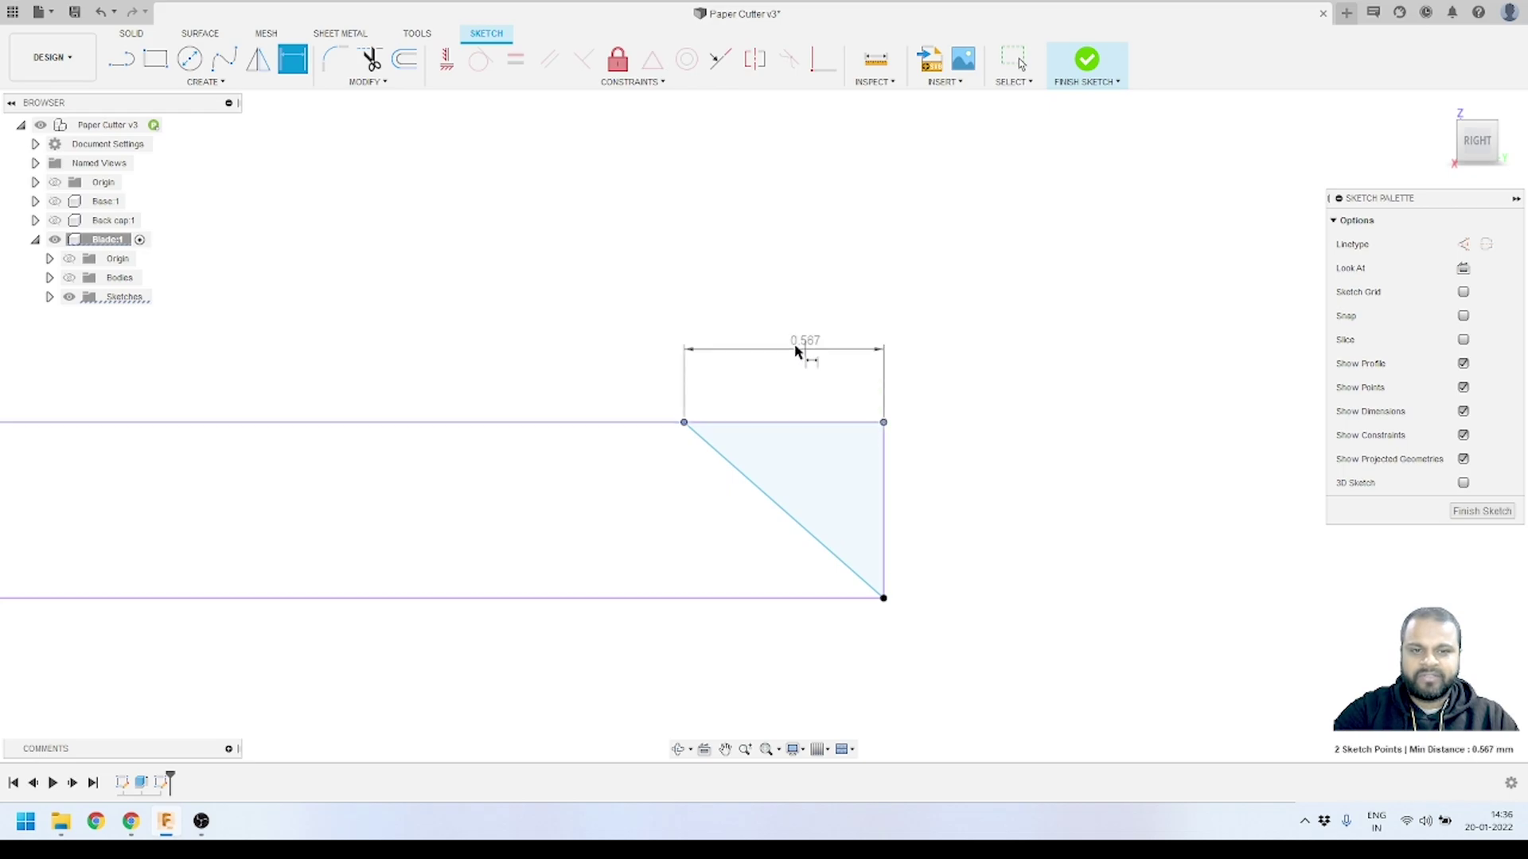
{"action": "left_click", "coordinate": [796, 350]}
{"action": "type", "text": "1"}
{"action": "key", "text": "Return"}
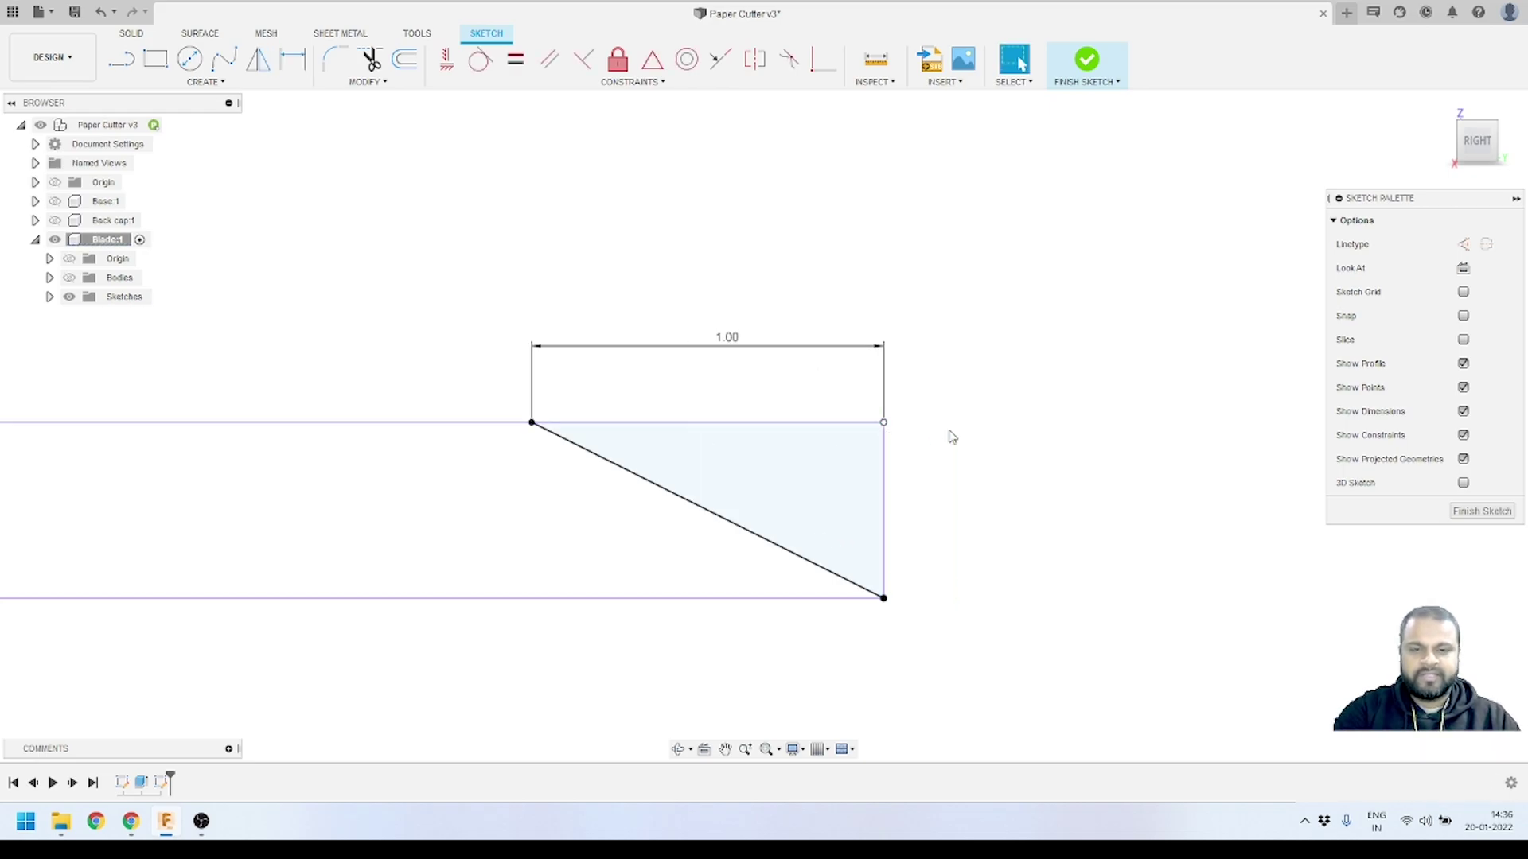
{"action": "scroll", "coordinate": [1035, 446], "scroll_direction": "down", "scroll_amount": 5}
{"action": "scroll", "coordinate": [1023, 460], "scroll_direction": "up", "scroll_amount": 3}
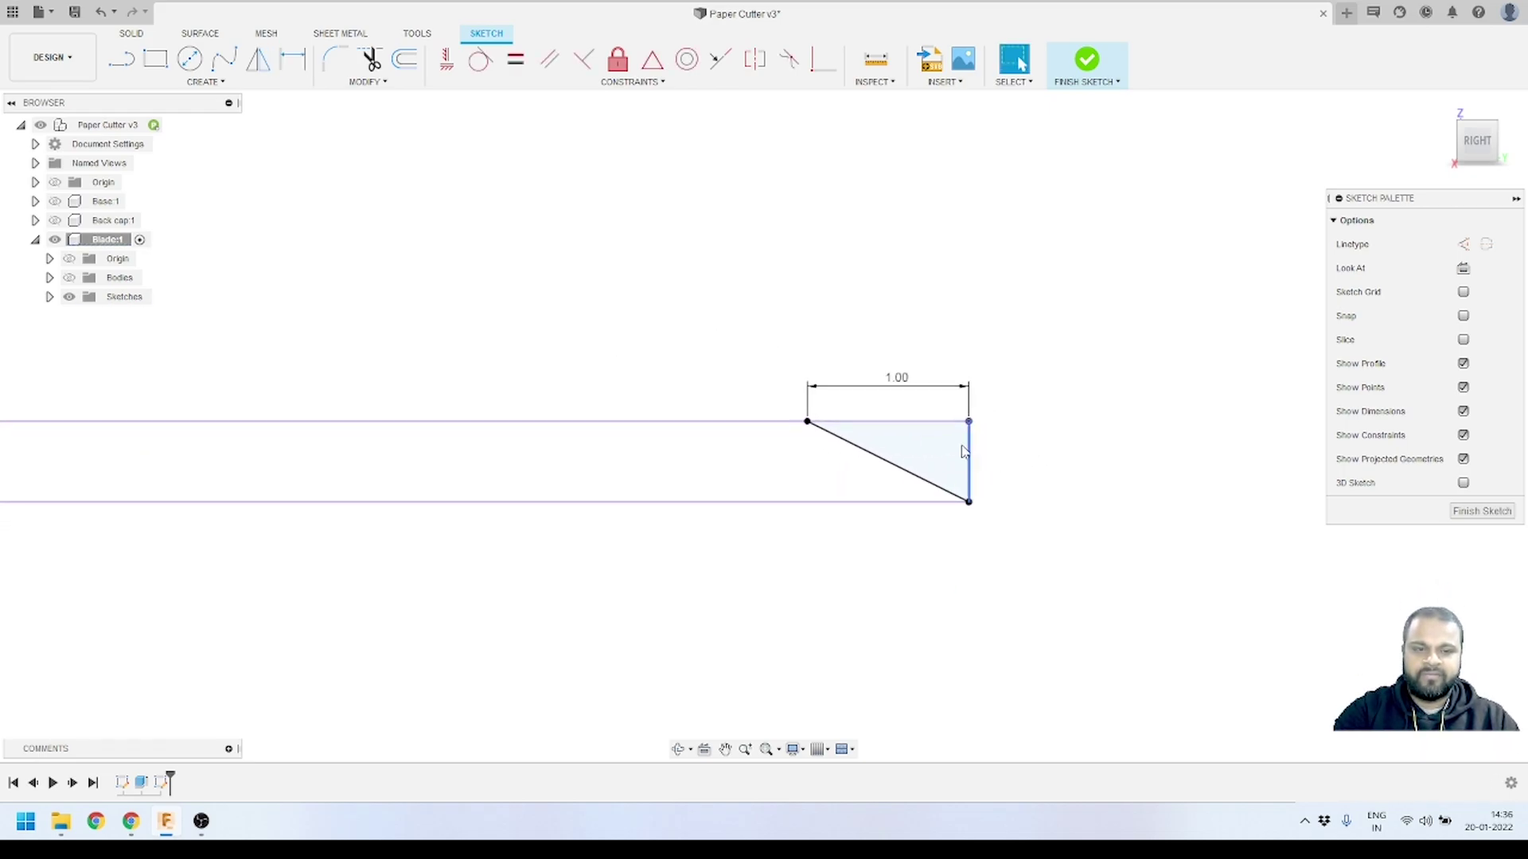
{"action": "scroll", "coordinate": [963, 451], "scroll_direction": "up", "scroll_amount": 2}
{"action": "scroll", "coordinate": [892, 446], "scroll_direction": "down", "scroll_amount": 4}
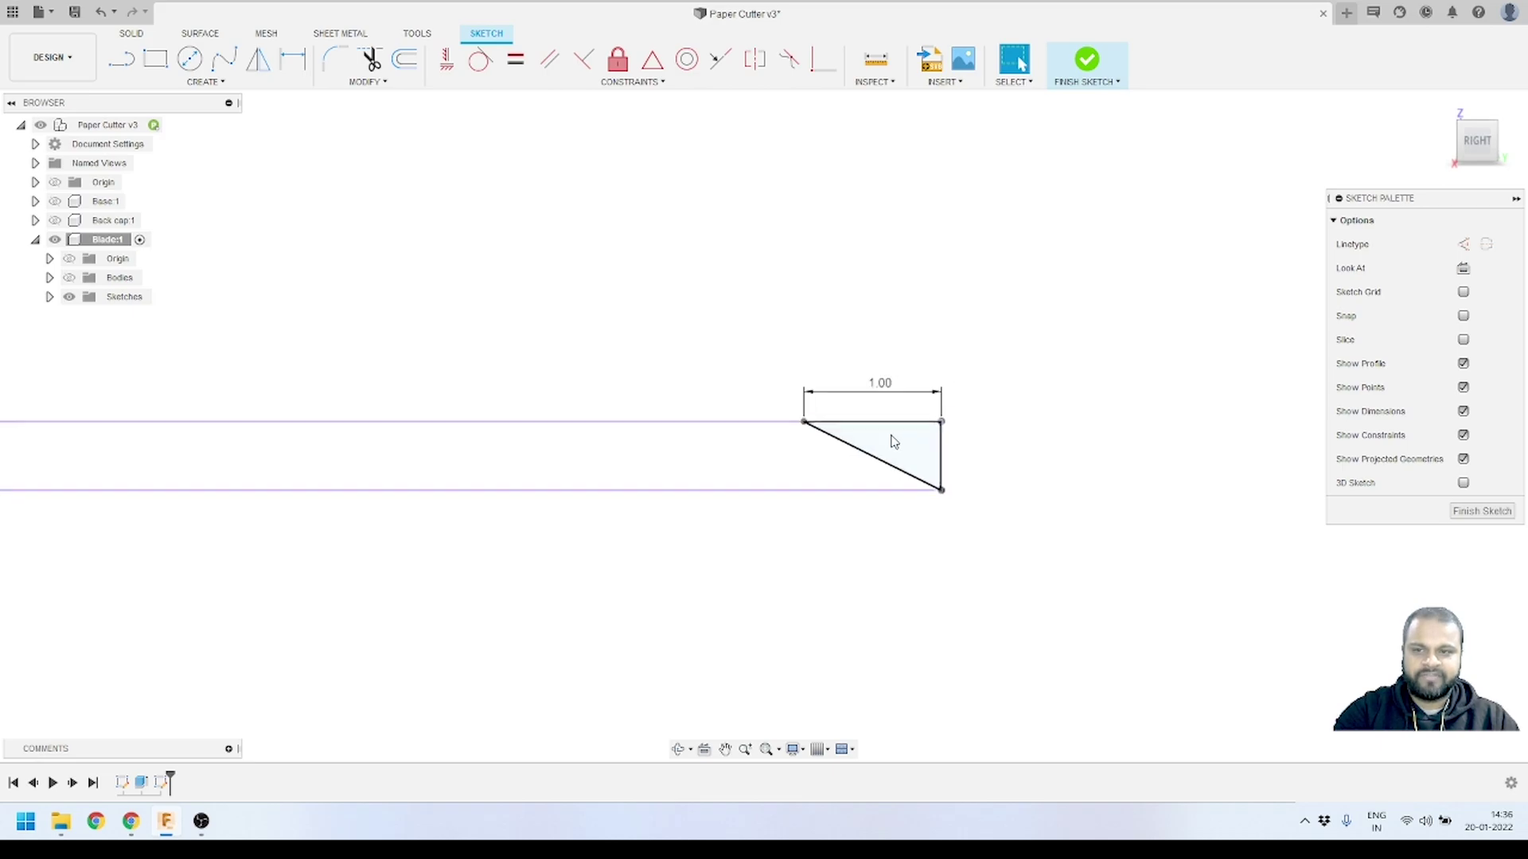
{"action": "left_click", "coordinate": [1070, 82]}
{"action": "mouse_move", "coordinate": [852, 327]}
{"action": "middle_mouse_down", "text": "shift"}
{"action": "mouse_move", "coordinate": [928, 415]}
{"action": "mouse_move", "coordinate": [1009, 420]}
{"action": "mouse_move", "coordinate": [927, 430]}
{"action": "middle_mouse_up", "text": "shift"}
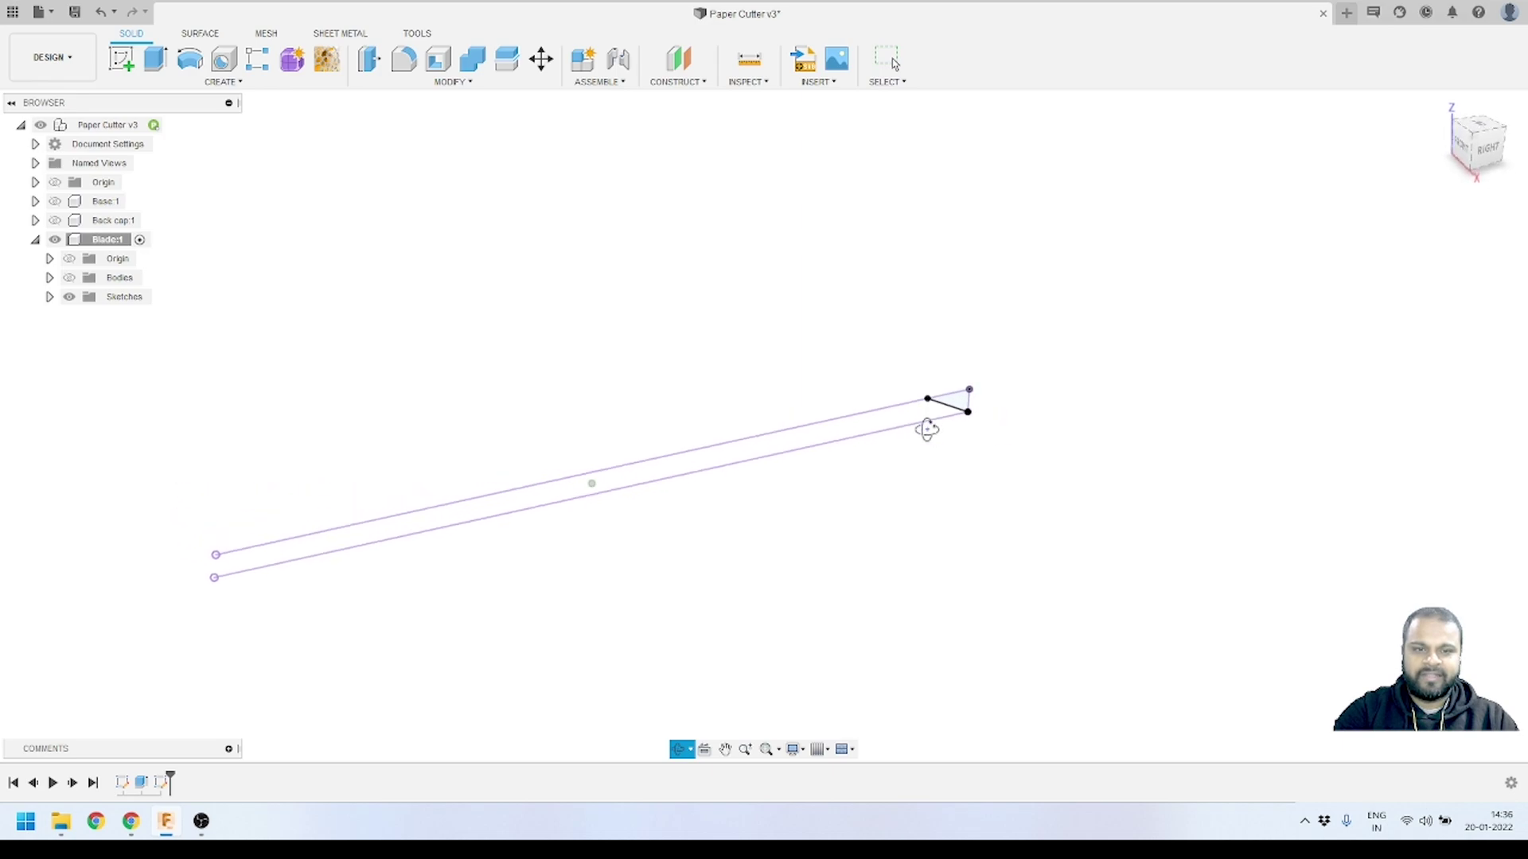
- Extrude the triangle profile with Symmetric direction, with the blade body visible
{"action": "scroll", "coordinate": [983, 350], "scroll_direction": "up", "scroll_amount": 2}
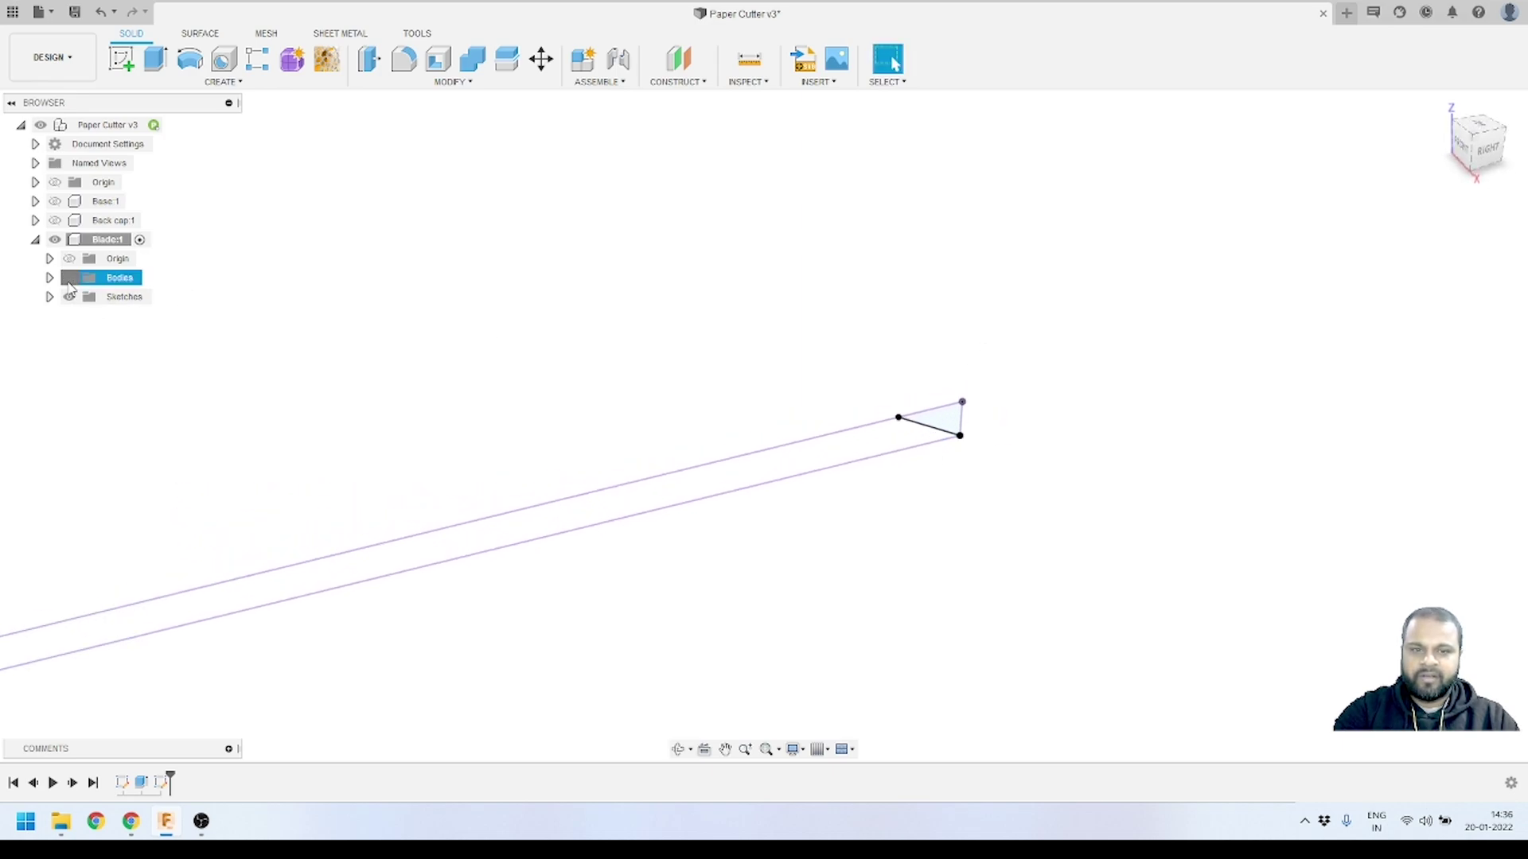
{"action": "left_click", "coordinate": [70, 280]}
{"action": "left_click", "coordinate": [70, 278]}
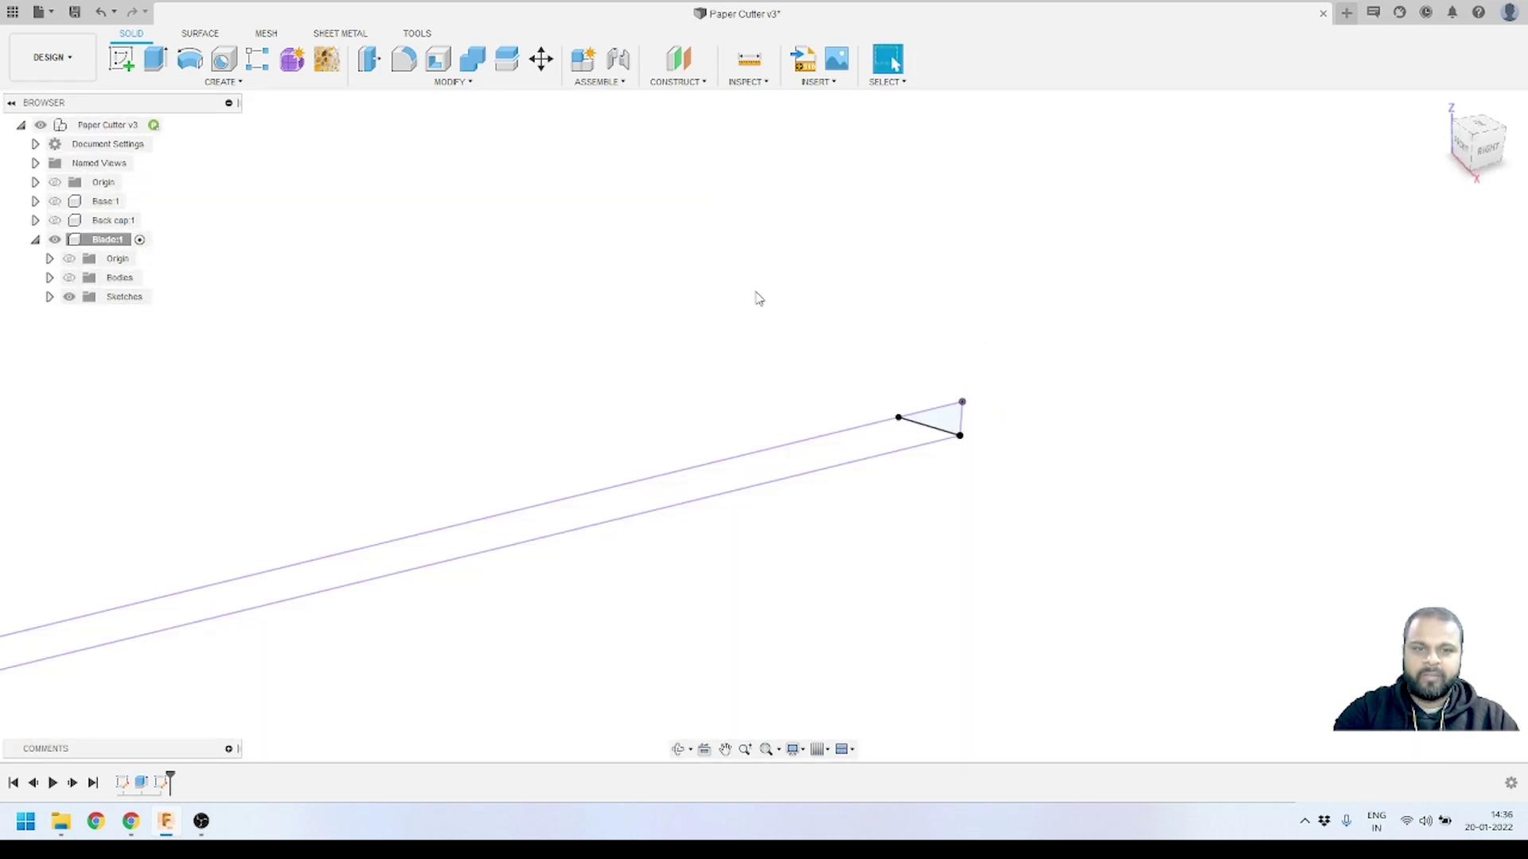
{"action": "left_click", "coordinate": [159, 67]}
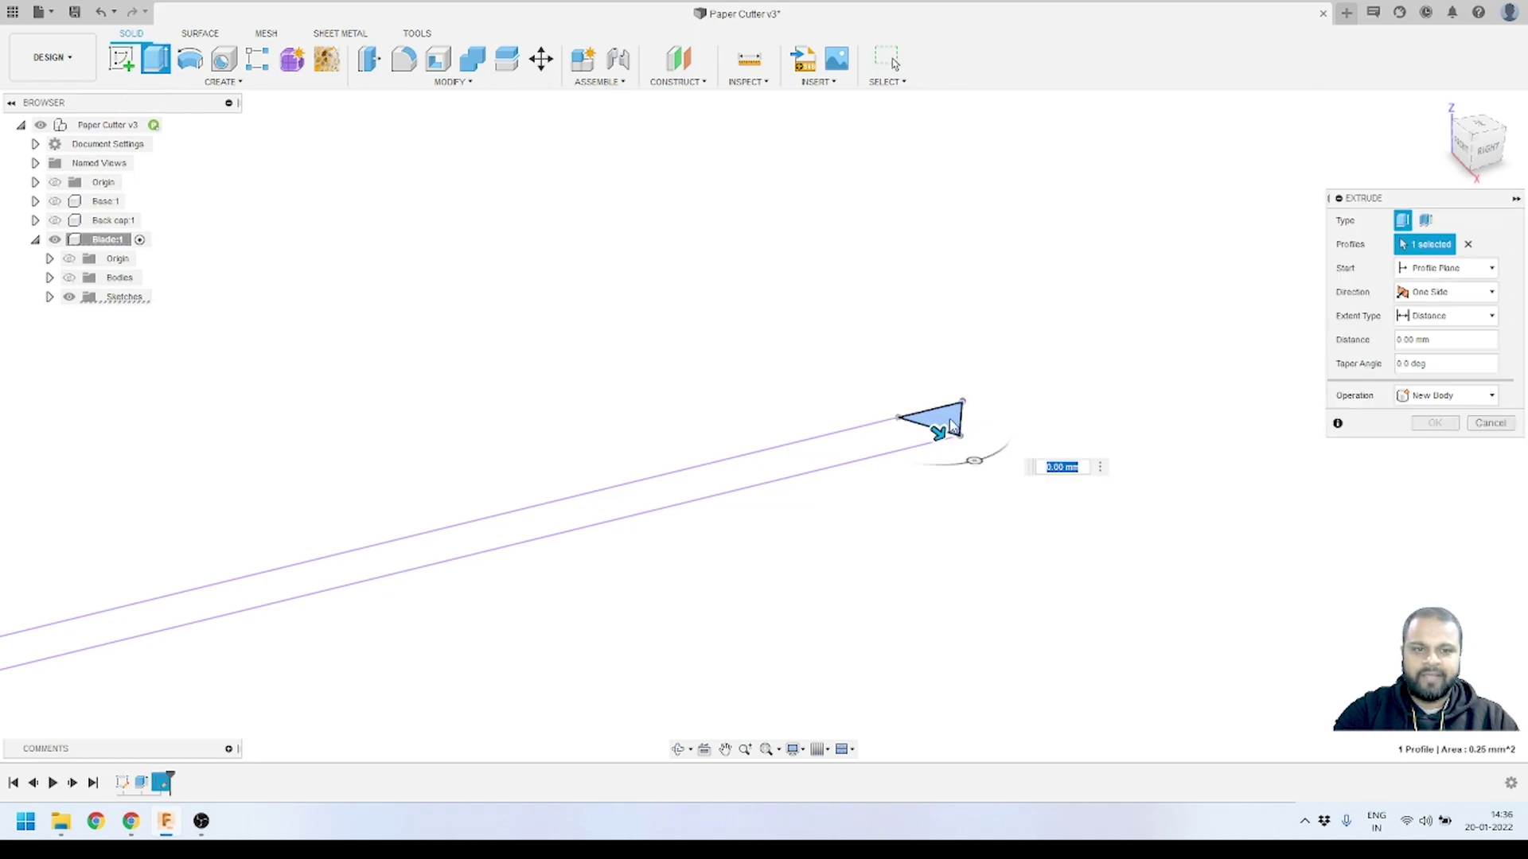
{"action": "left_click", "coordinate": [70, 278]}
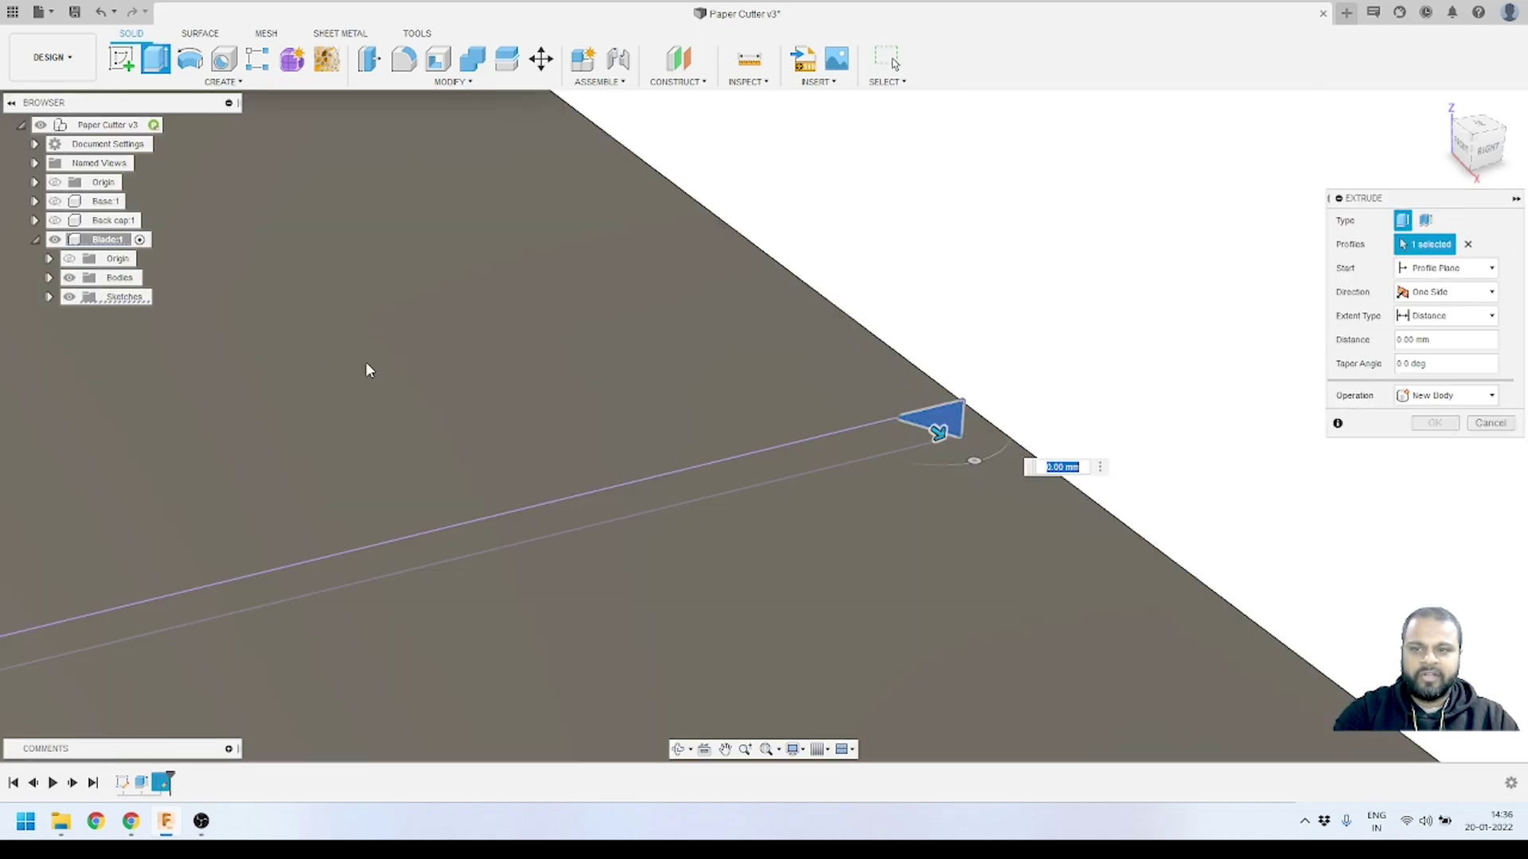
{"action": "scroll", "coordinate": [935, 449], "scroll_direction": "down", "scroll_amount": 3}
{"action": "left_click", "coordinate": [1453, 292]}
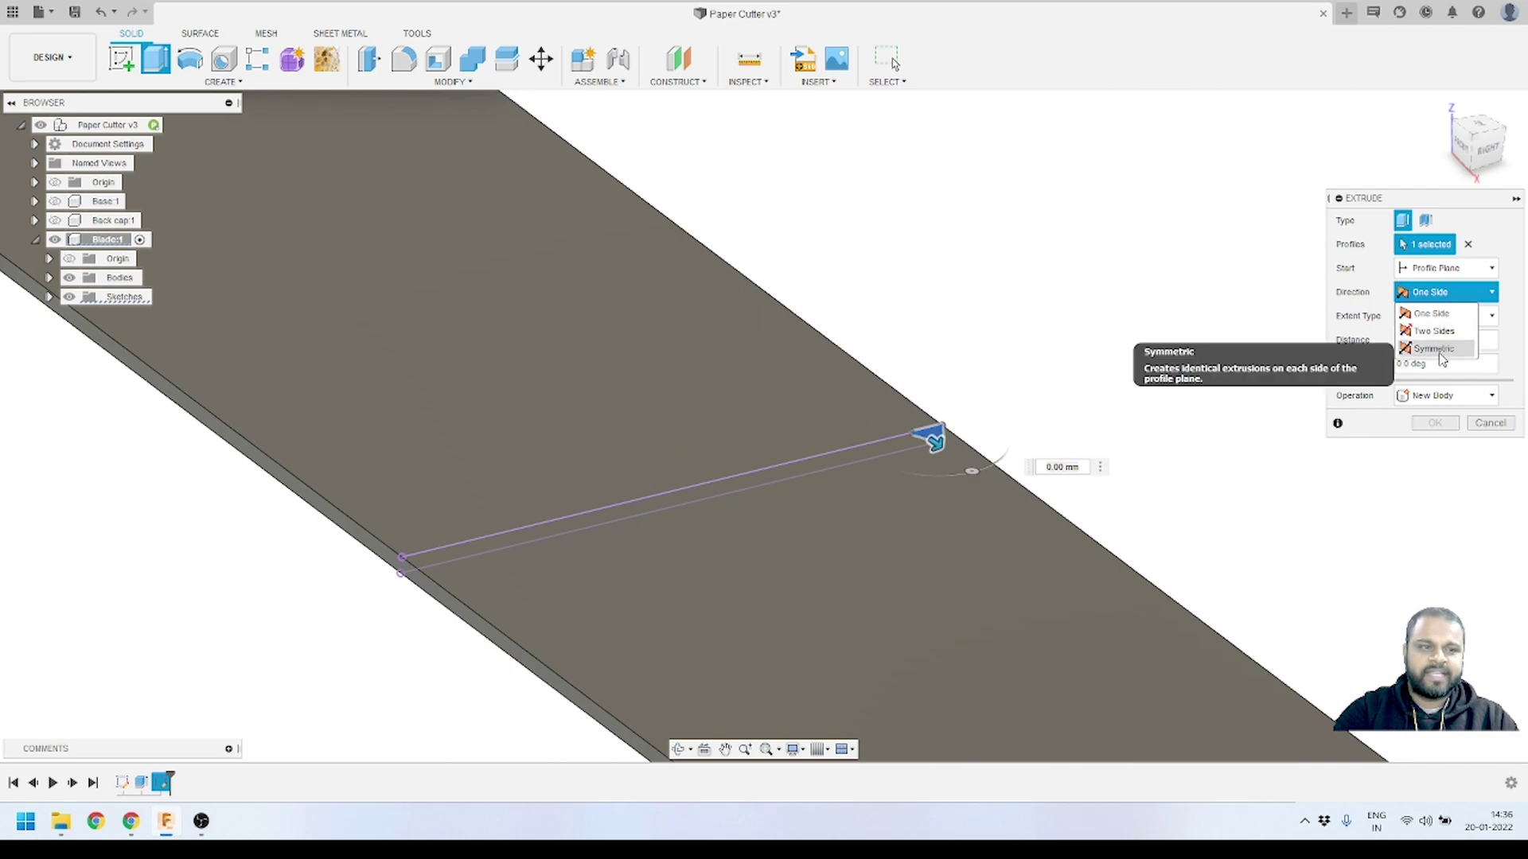
{"action": "left_click", "coordinate": [1432, 348]}
- Stretch the extrusion along the blade's long edge as a Cut and apply the bevel
{"action": "scroll", "coordinate": [1034, 434], "scroll_direction": "down", "scroll_amount": 5}
{"action": "scroll", "coordinate": [1016, 440], "scroll_direction": "down", "scroll_amount": 2}
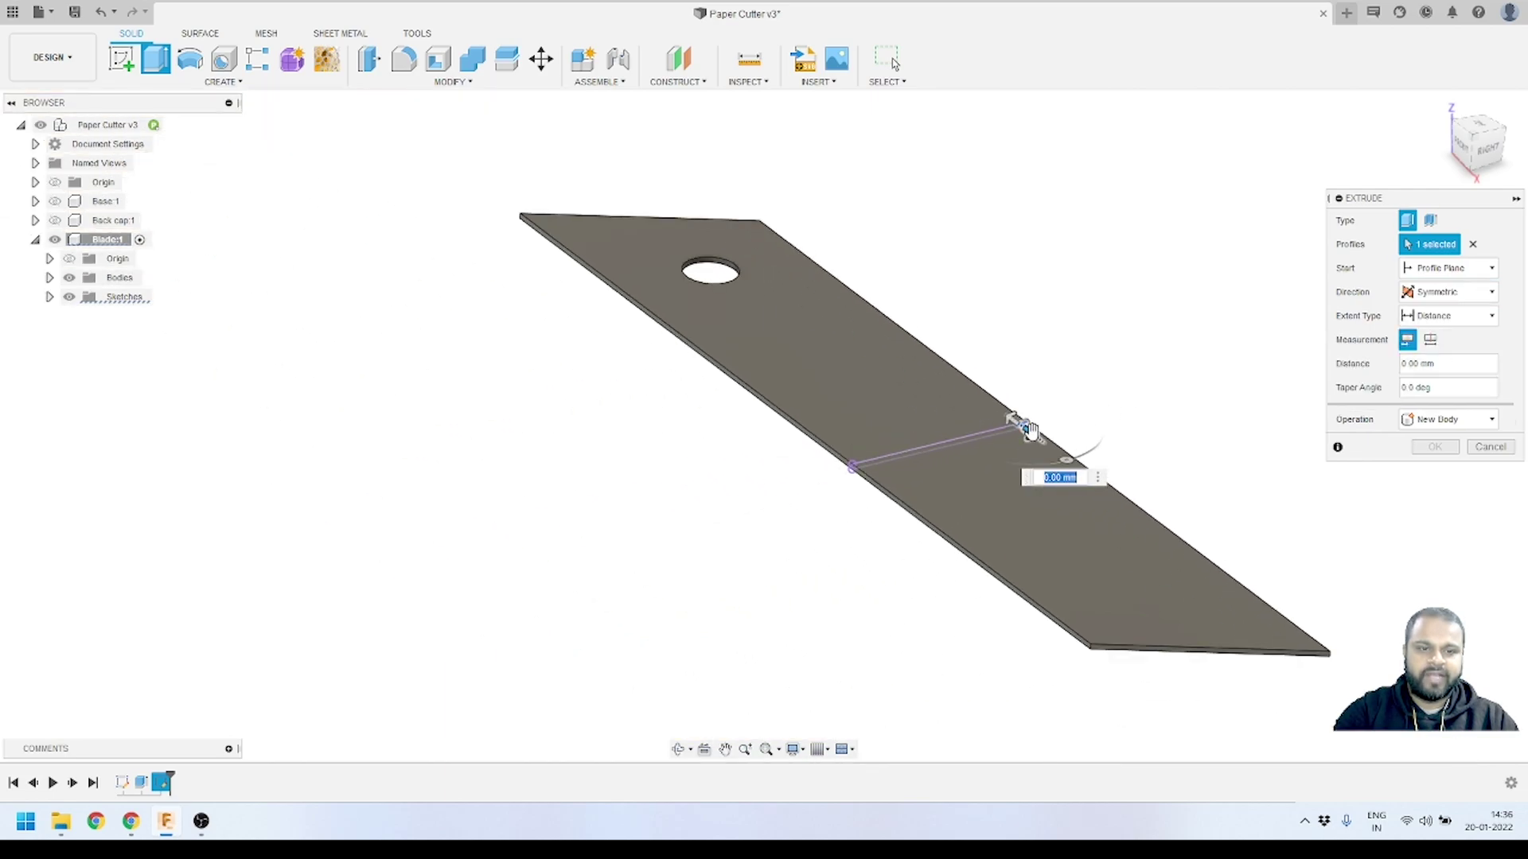
{"action": "left_click_drag", "start_coordinate": [1094, 478], "coordinate": [1174, 533]}
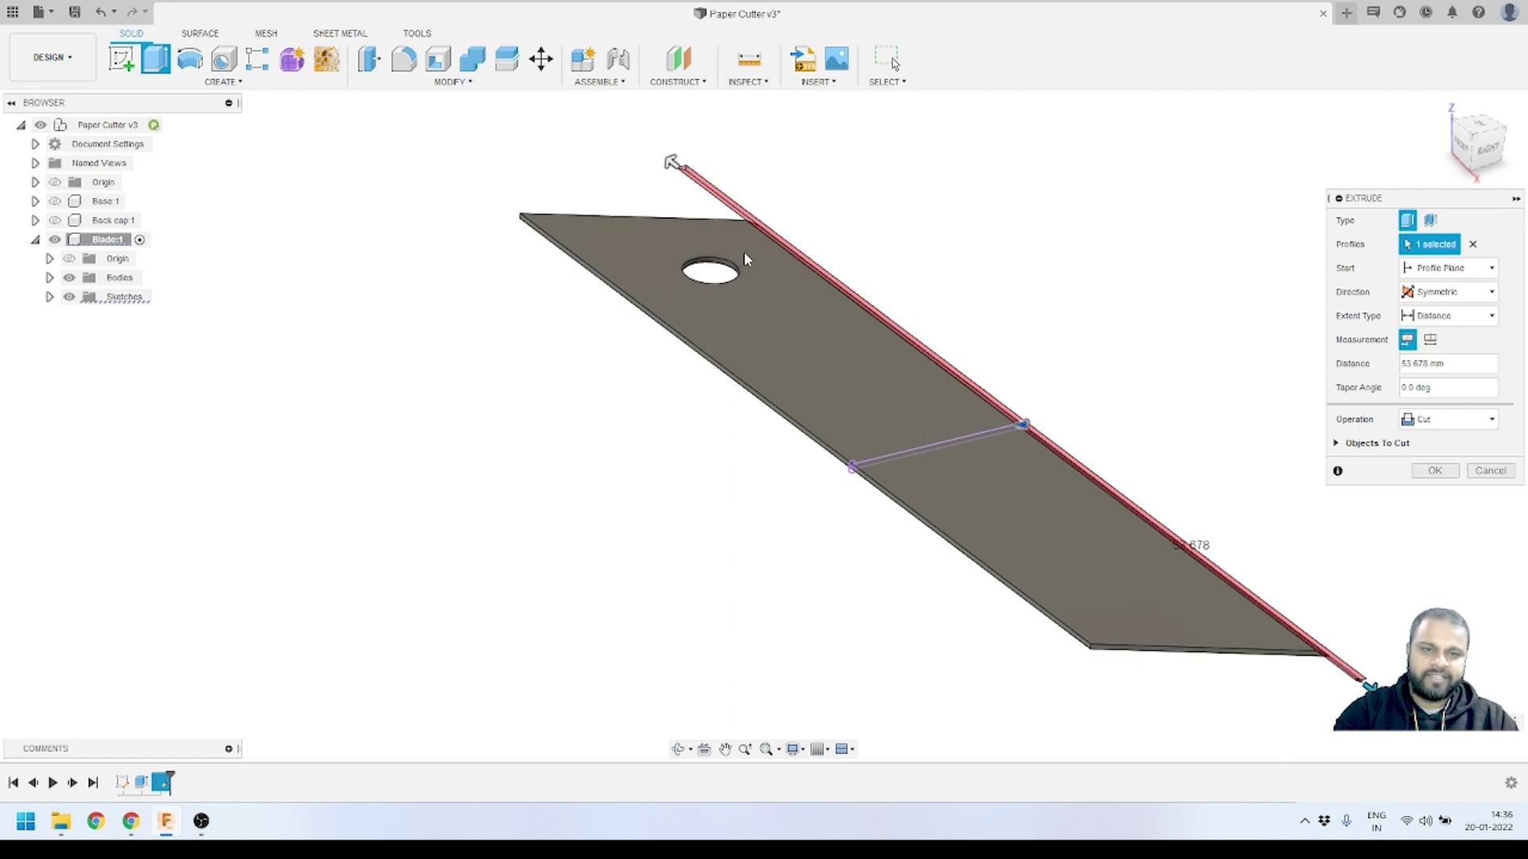
{"action": "scroll", "coordinate": [746, 258], "scroll_direction": "up", "scroll_amount": 1}
{"action": "scroll", "coordinate": [724, 239], "scroll_direction": "down", "scroll_amount": 3}
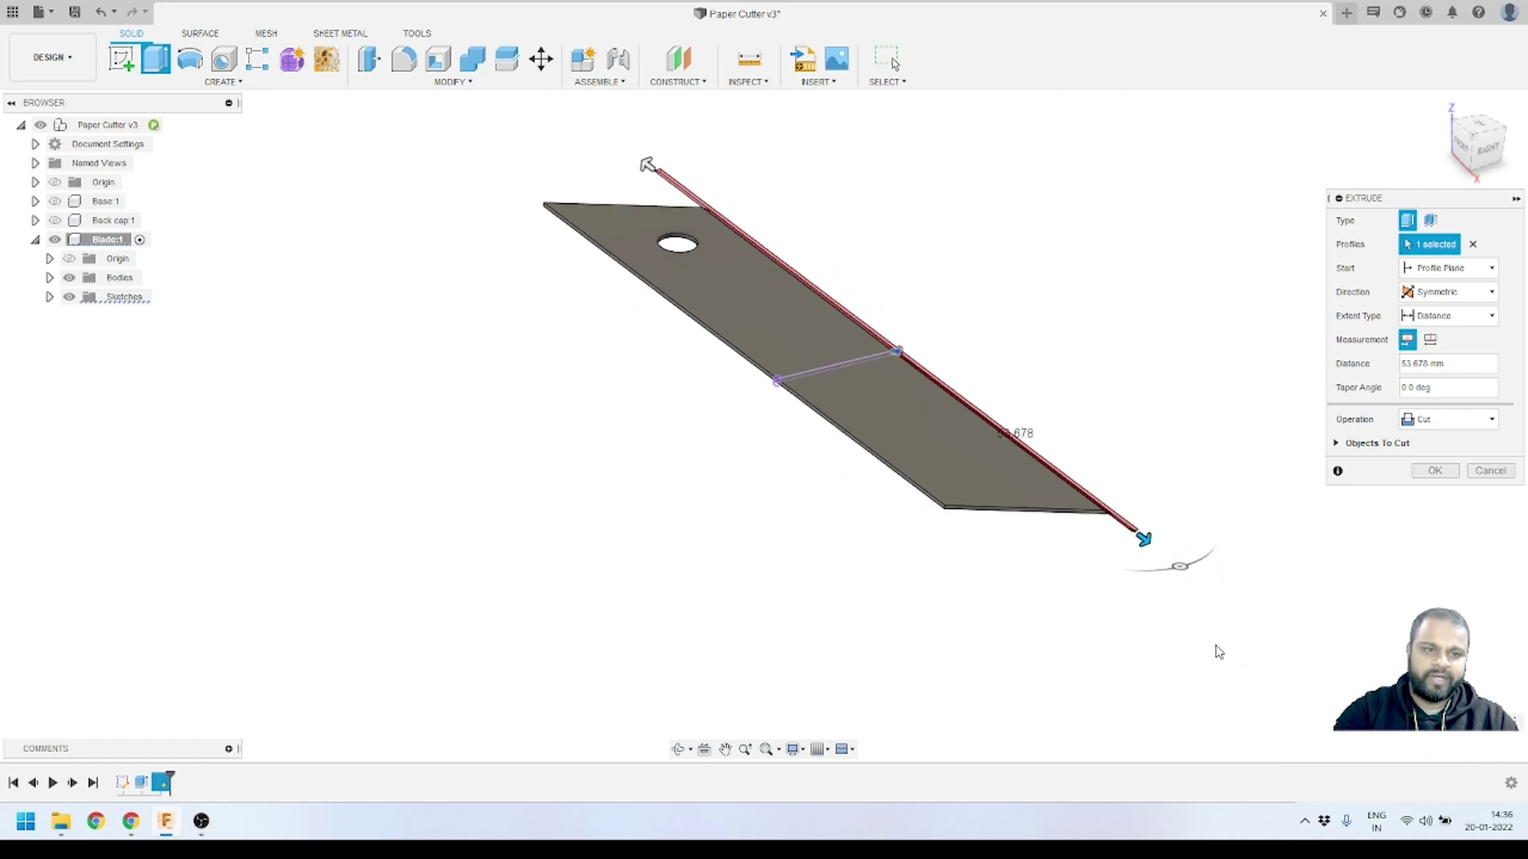
{"action": "left_click", "coordinate": [1436, 473]}
- Orbit to inspect the bevelled edge, then show Sketch1's lines on the blade
{"action": "scroll", "coordinate": [1077, 518], "scroll_direction": "up", "scroll_amount": 3}
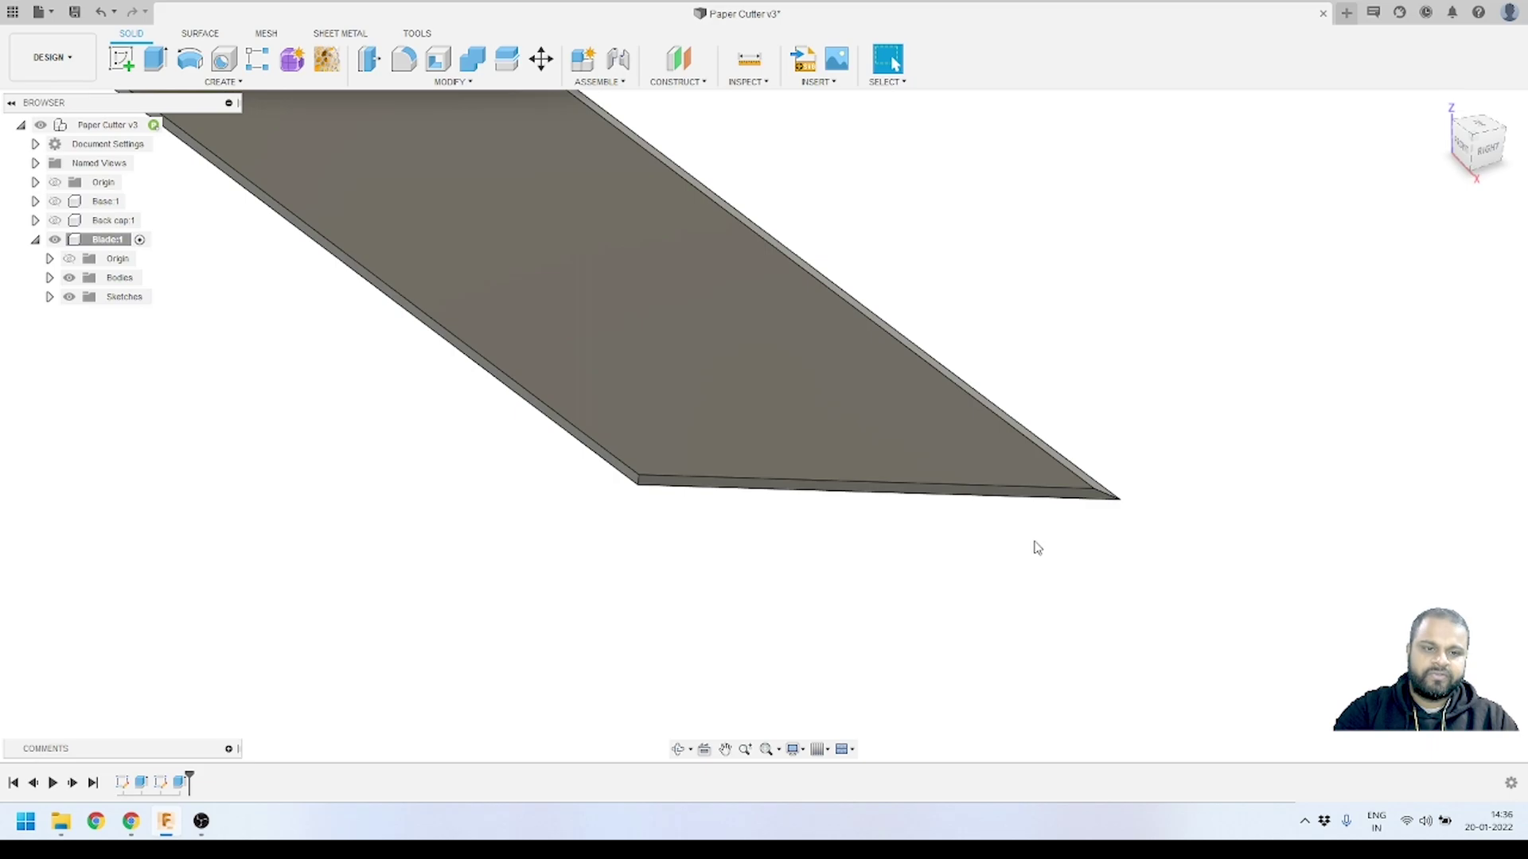
{"action": "middle_click_drag", "start_coordinate": [1033, 546], "coordinate": [965, 437], "text": "shift"}
{"action": "scroll", "coordinate": [876, 634], "scroll_direction": "up", "scroll_amount": 3}
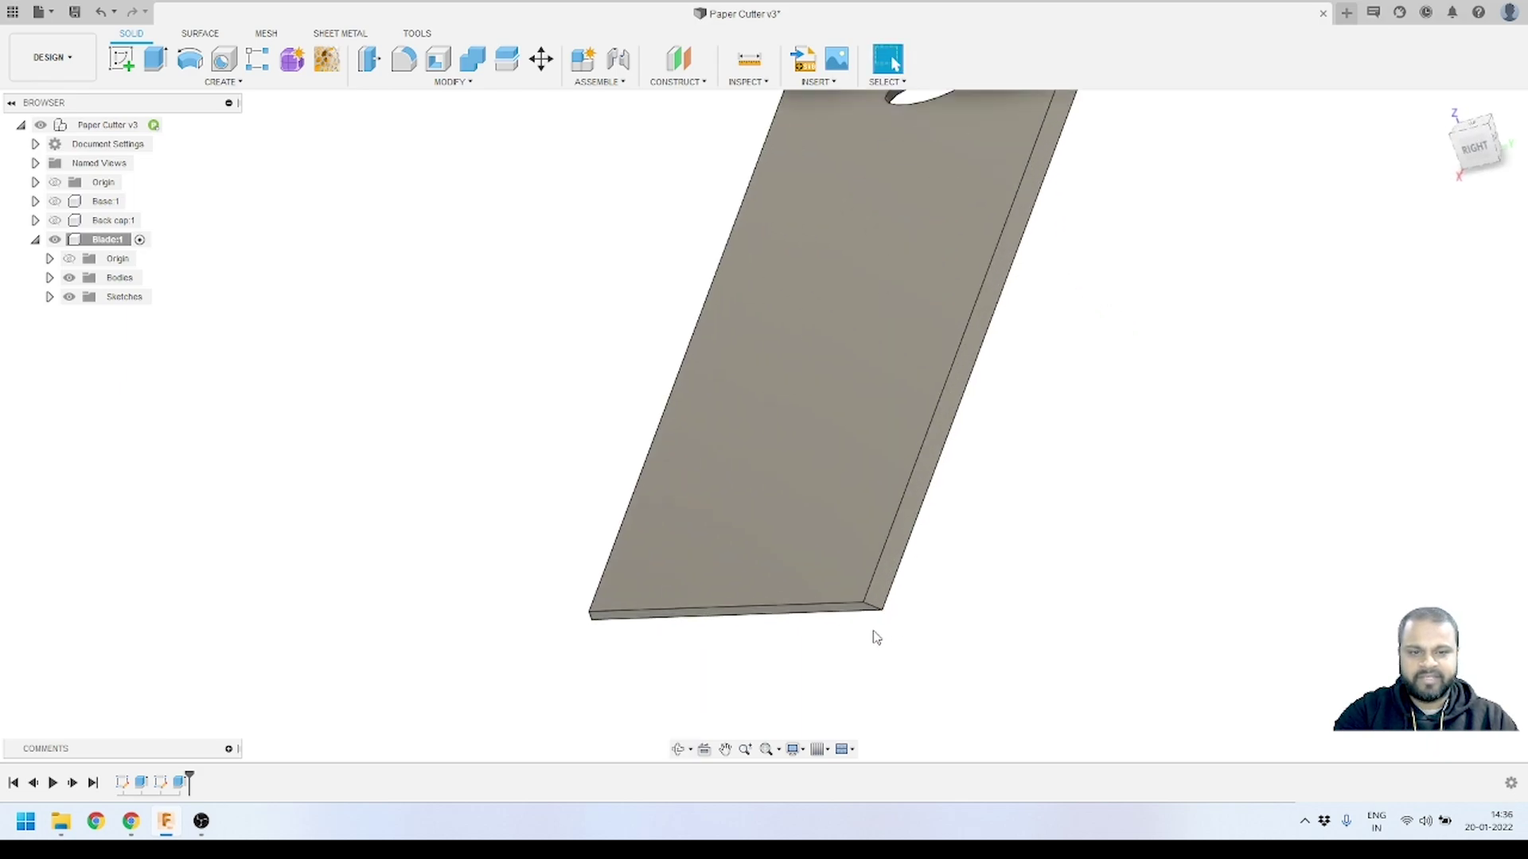
{"action": "scroll", "coordinate": [896, 569], "scroll_direction": "down", "scroll_amount": 3}
{"action": "middle_click_drag", "start_coordinate": [975, 559], "coordinate": [563, 433], "text": "shift"}
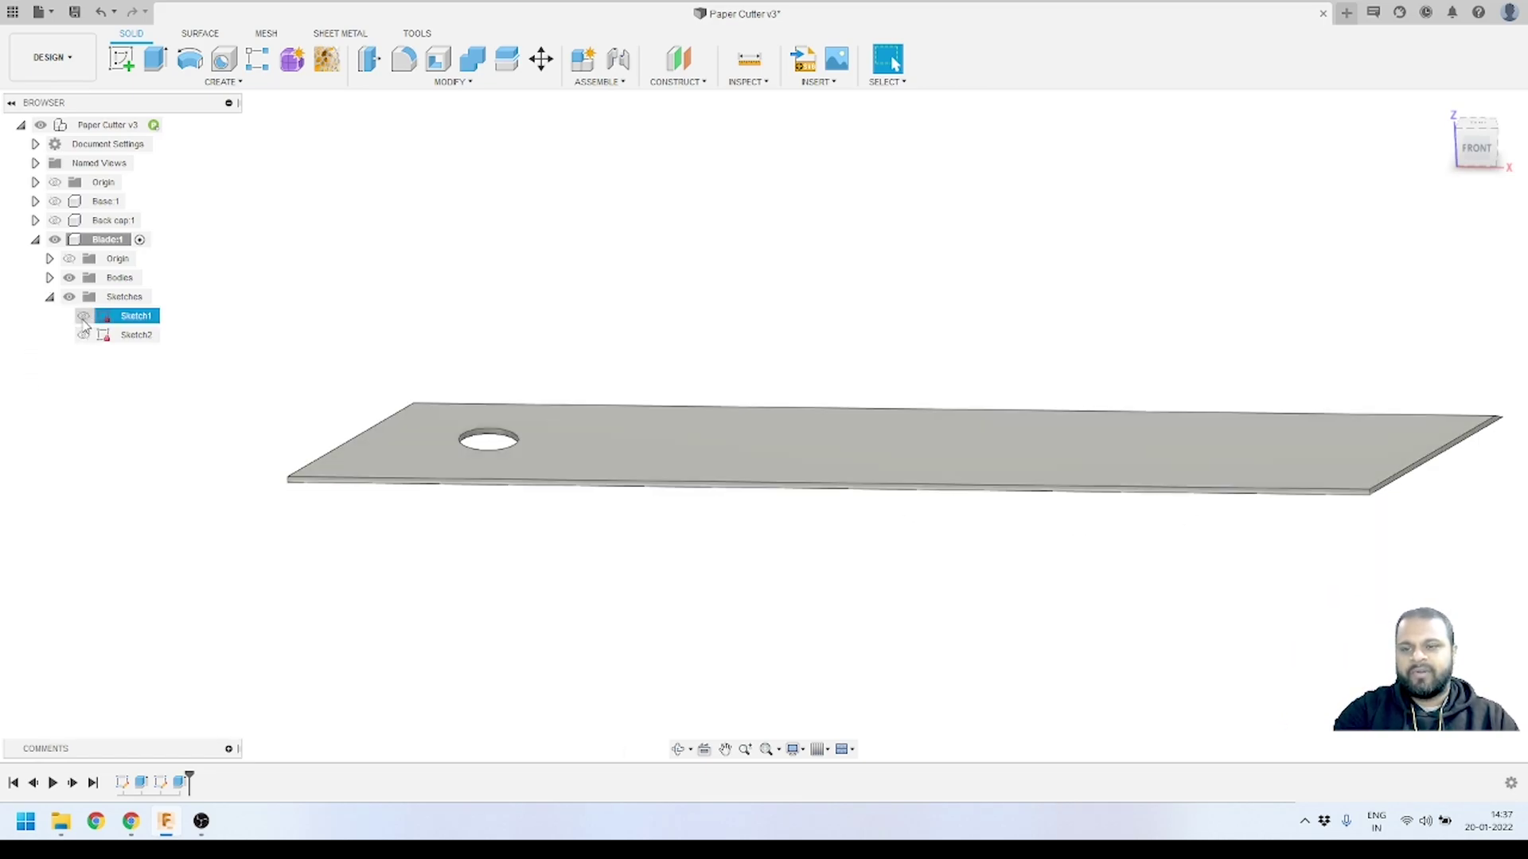
{"action": "left_click", "coordinate": [84, 316]}
- Hide the blade body so only the sketch lines remain visible
{"action": "scroll", "coordinate": [282, 427], "scroll_direction": "down", "scroll_amount": 2}
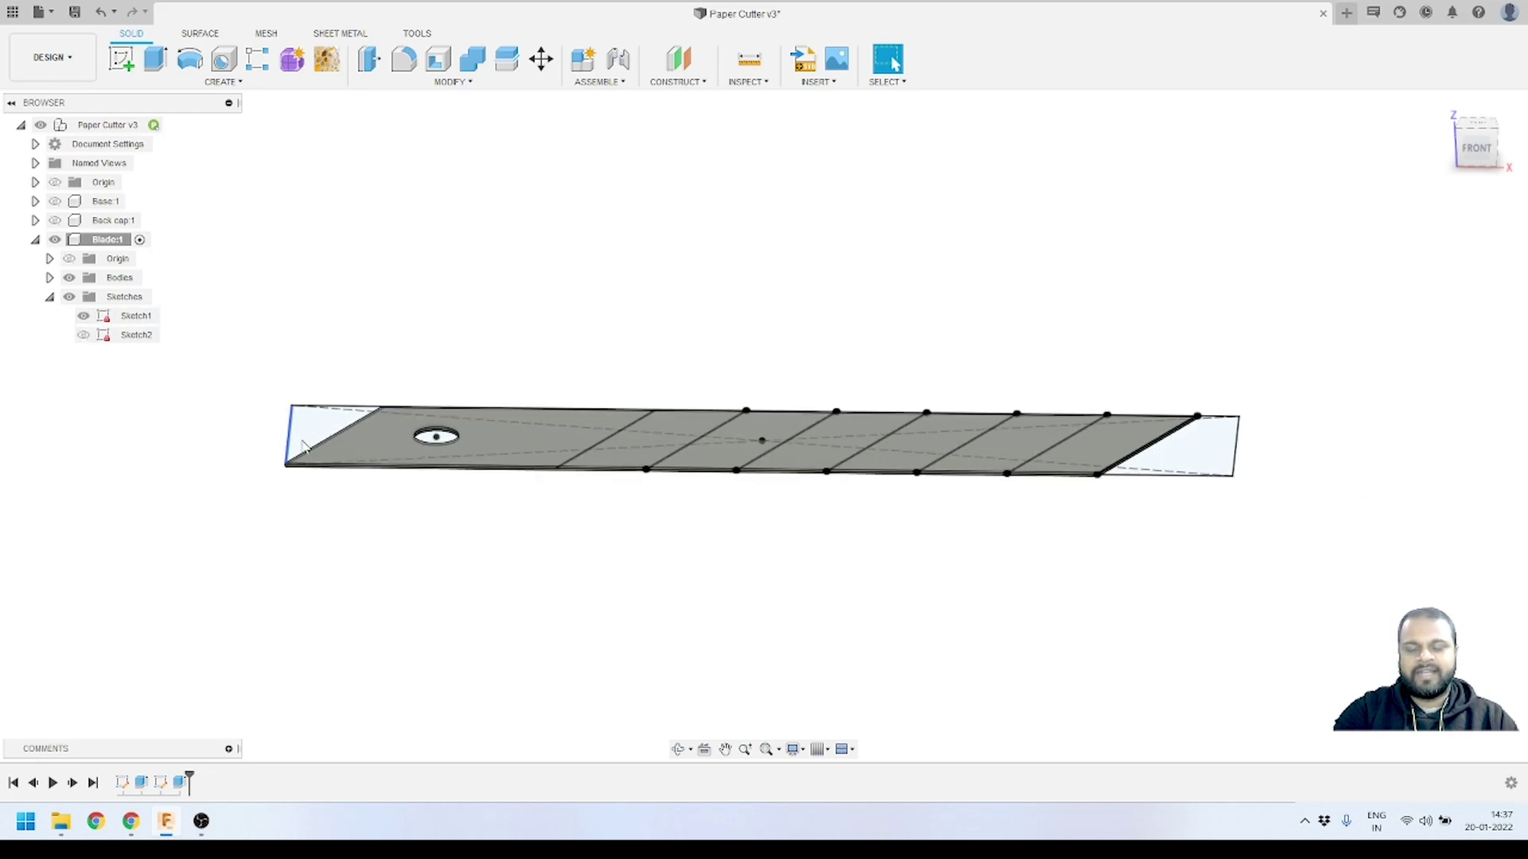
{"action": "scroll", "coordinate": [652, 501], "scroll_direction": "up", "scroll_amount": 2}
{"action": "mouse_move", "coordinate": [535, 460]}
{"action": "middle_mouse_down", "text": "shift"}
{"action": "mouse_move", "coordinate": [560, 505]}
{"action": "mouse_move", "coordinate": [547, 485]}
{"action": "middle_mouse_up", "text": "shift"}
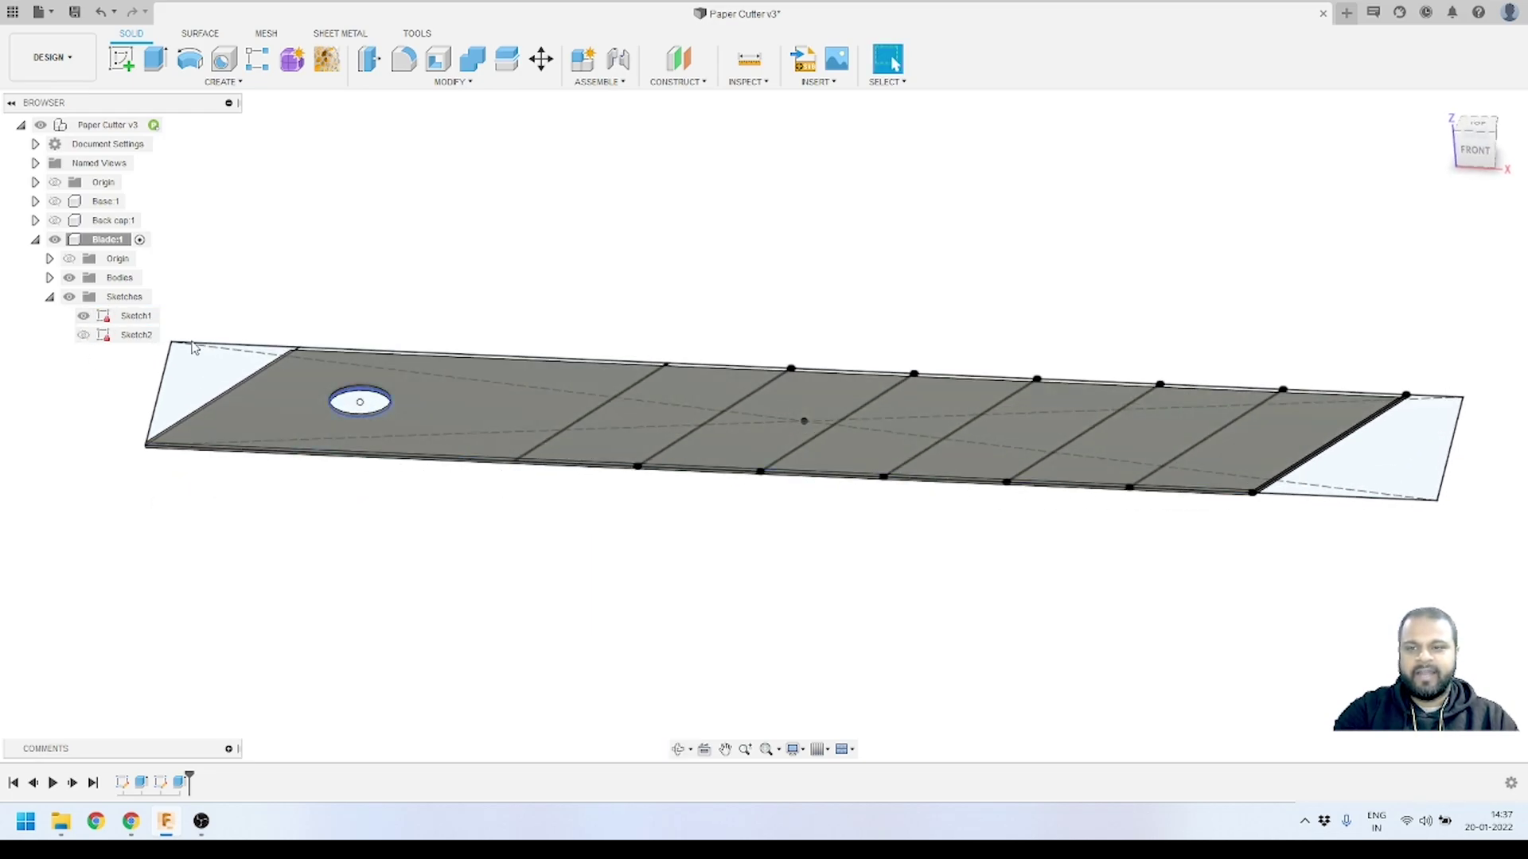
{"action": "left_click", "coordinate": [69, 279]}
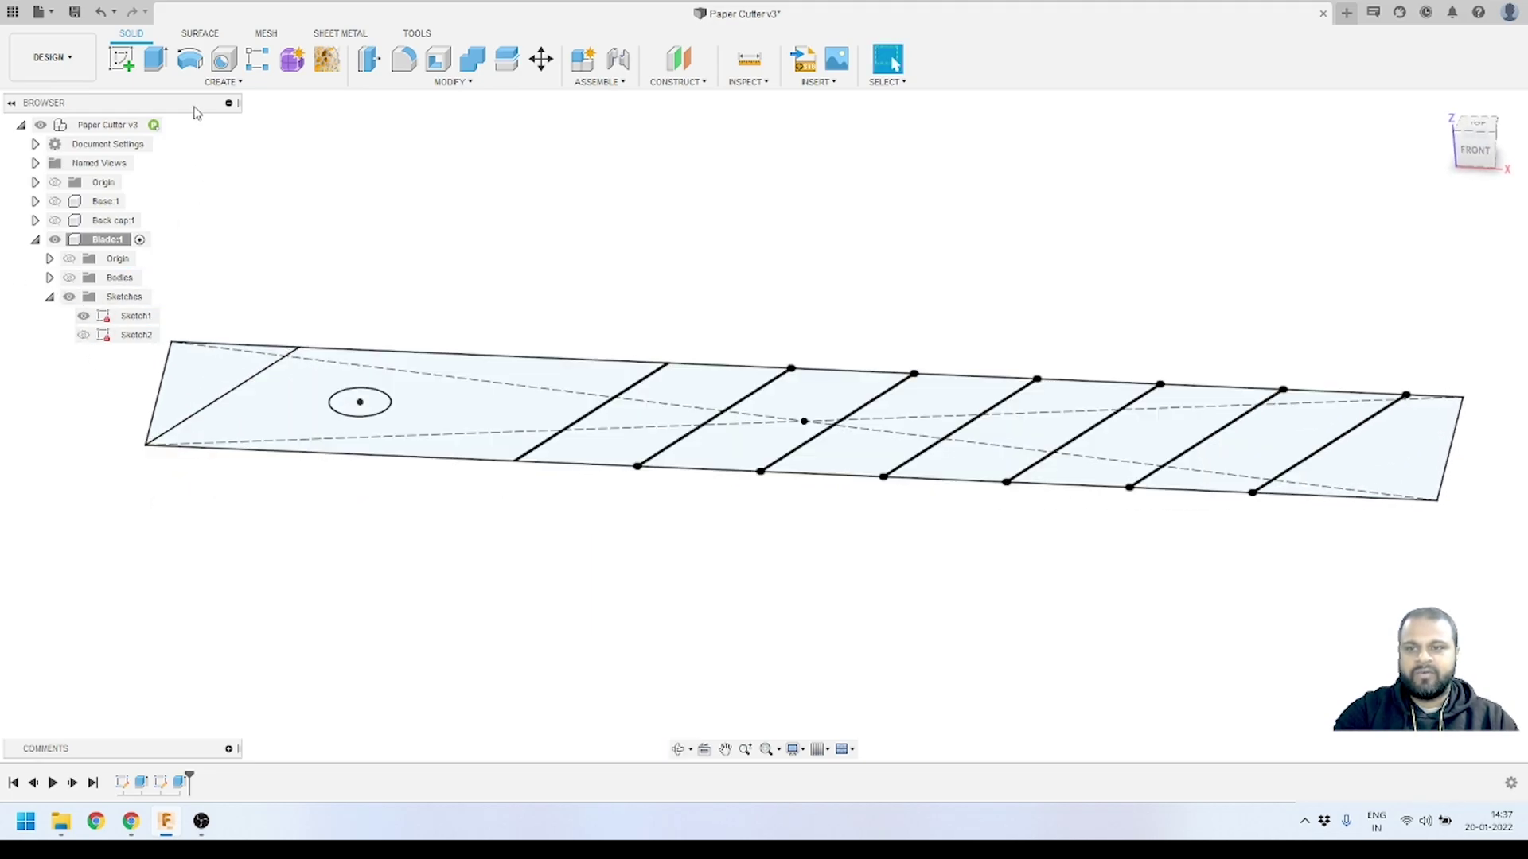
- Start a new extrusion and select the first three break-line strips
{"action": "left_click", "coordinate": [151, 63]}
{"action": "scroll", "coordinate": [650, 426], "scroll_direction": "up", "scroll_amount": 8}
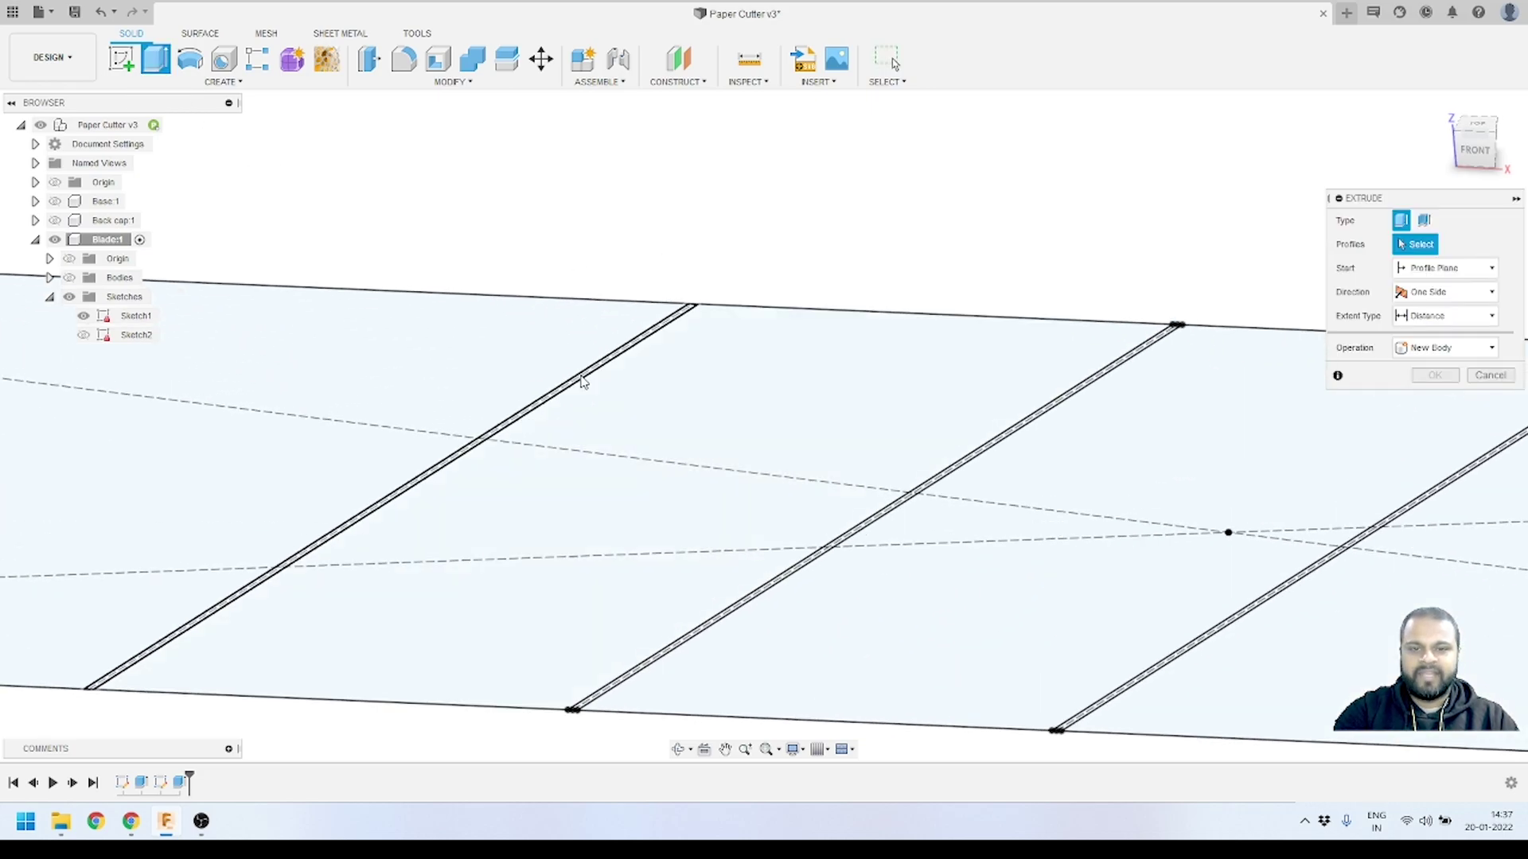
{"action": "left_click", "coordinate": [583, 382]}
{"action": "scroll", "coordinate": [891, 440], "scroll_direction": "up", "scroll_amount": 5}
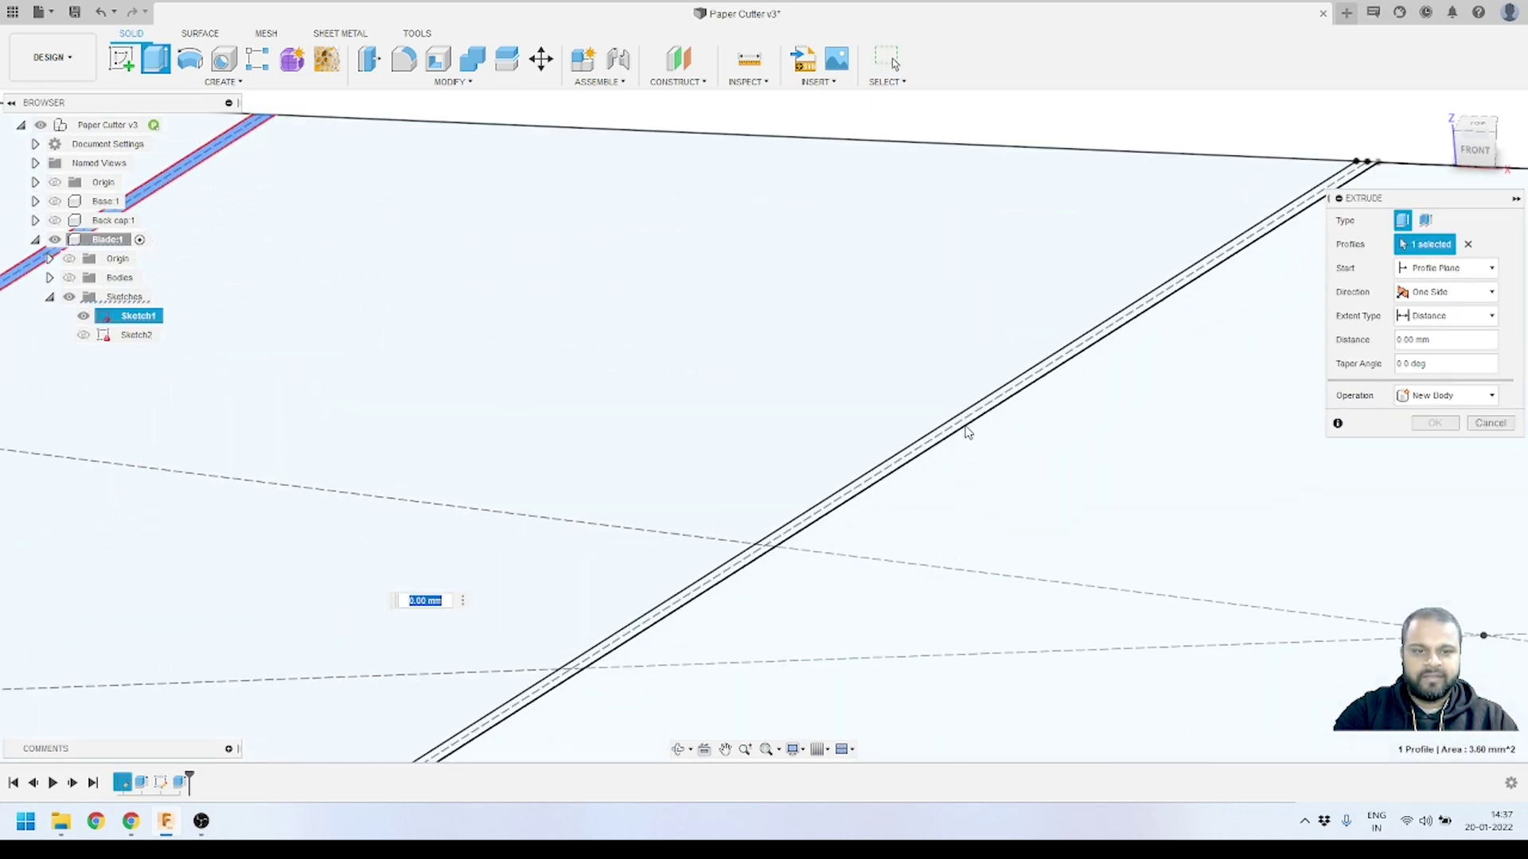
{"action": "left_click", "coordinate": [885, 464]}
{"action": "scroll", "coordinate": [559, 481], "scroll_direction": "down", "scroll_amount": 4}
{"action": "scroll", "coordinate": [1084, 545], "scroll_direction": "up", "scroll_amount": 5}
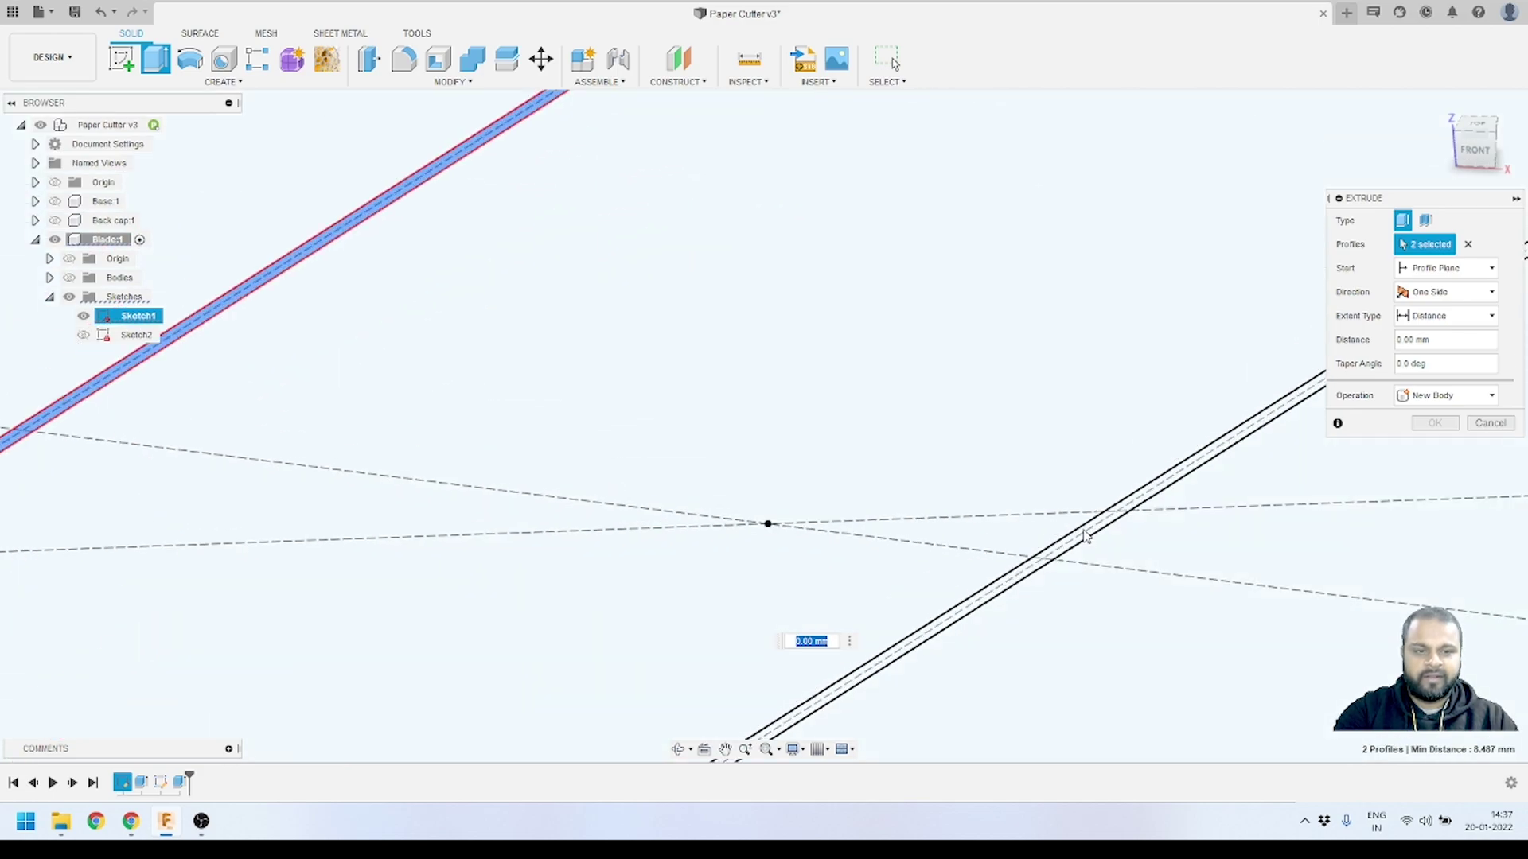
{"action": "left_click", "coordinate": [1084, 532]}
{"action": "scroll", "coordinate": [512, 467], "scroll_direction": "down", "scroll_amount": 3}
{"action": "scroll", "coordinate": [952, 536], "scroll_direction": "up", "scroll_amount": 6}
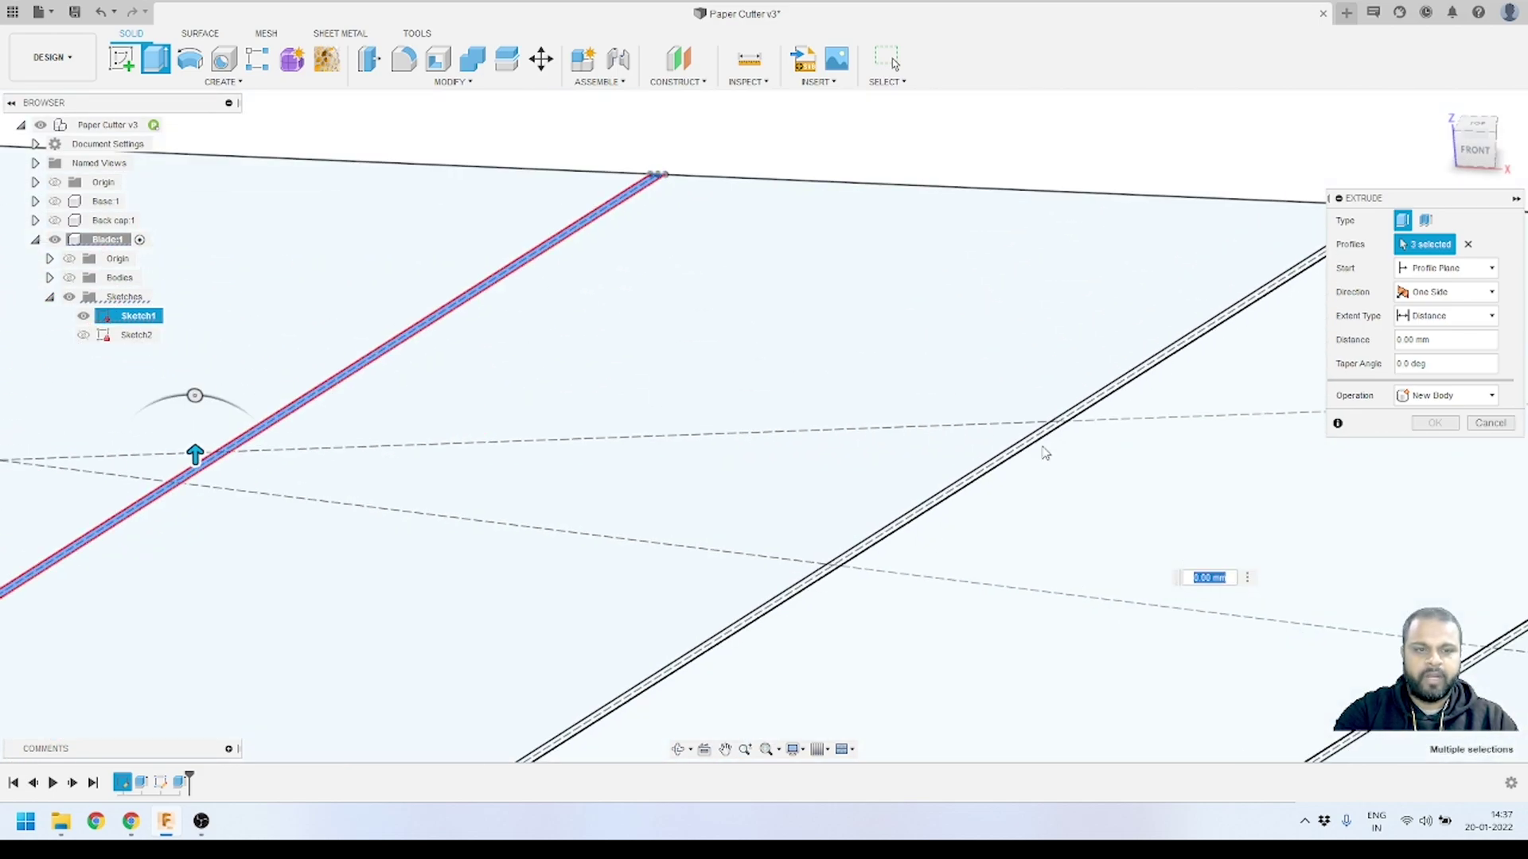
- Add the fourth, fifth and sixth break-line strips to the extrusion profiles
{"action": "left_click", "coordinate": [1001, 443]}
{"action": "scroll", "coordinate": [563, 517], "scroll_direction": "down", "scroll_amount": 4}
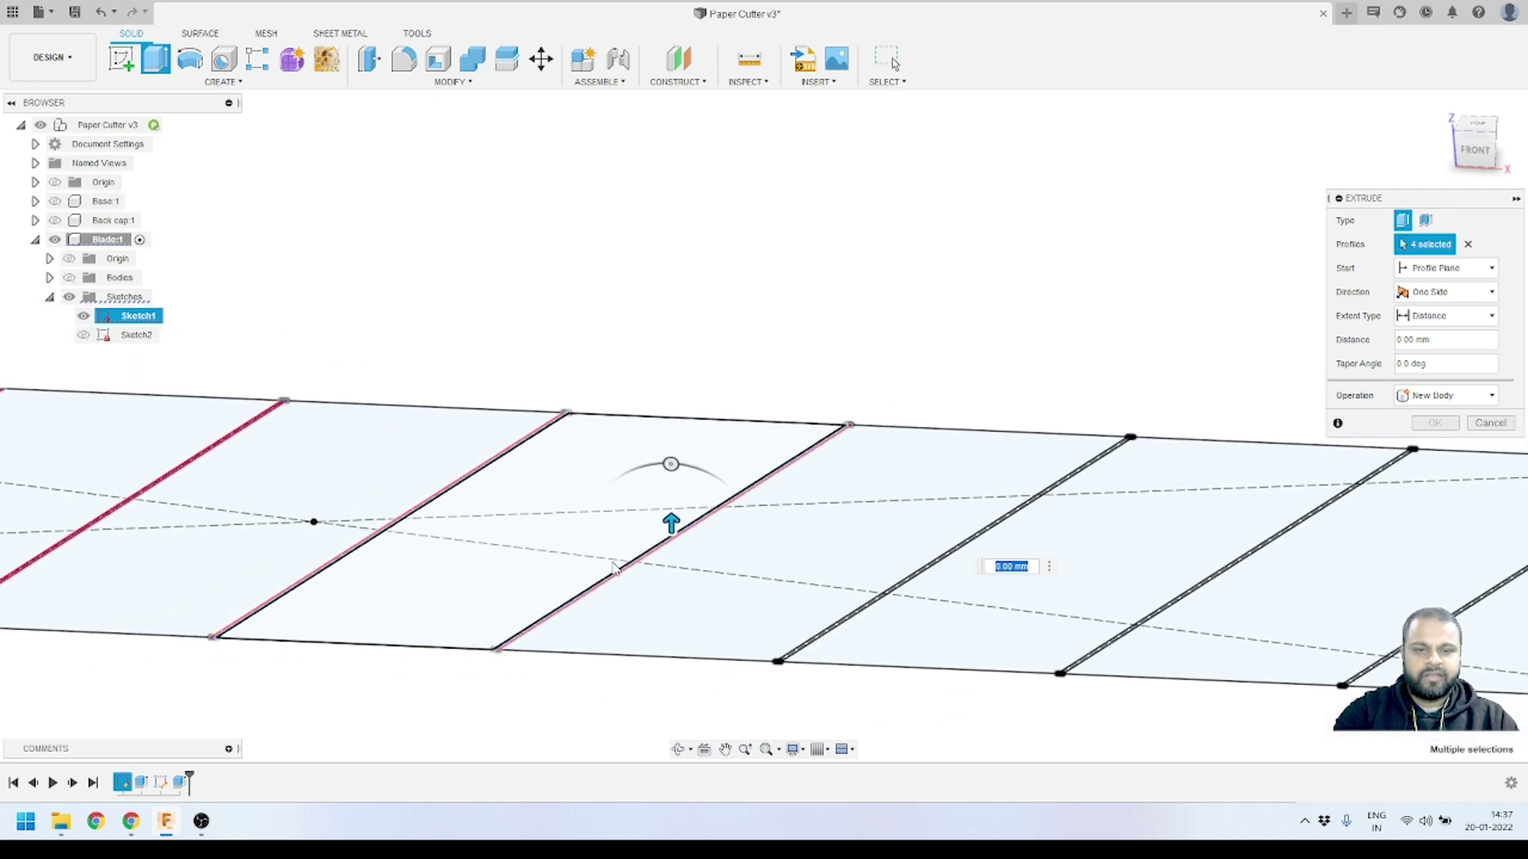
{"action": "scroll", "coordinate": [1034, 522], "scroll_direction": "up", "scroll_amount": 5}
{"action": "left_click", "coordinate": [947, 488]}
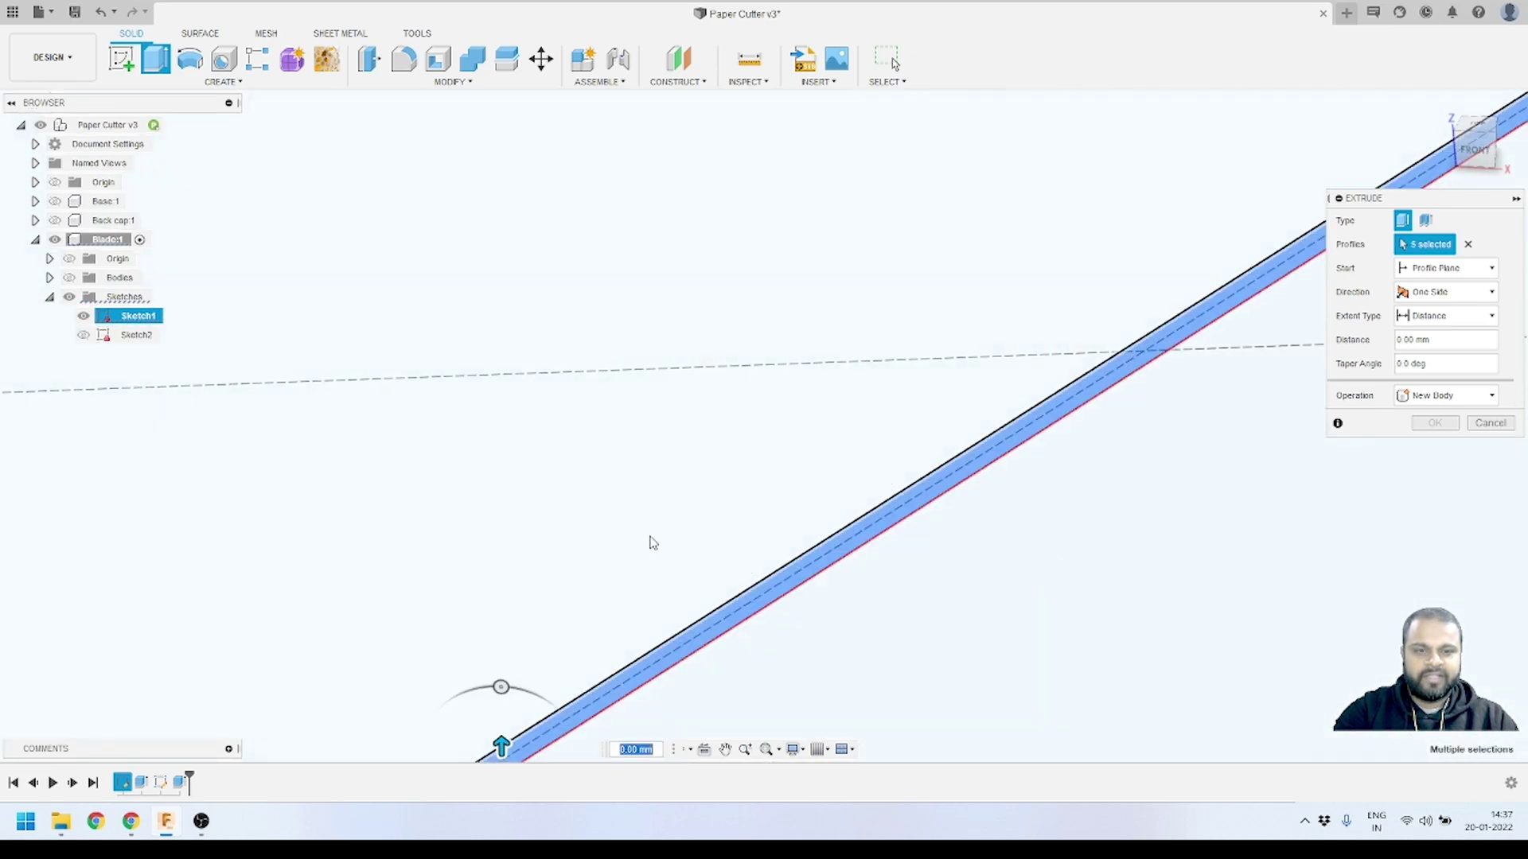
{"action": "scroll", "coordinate": [648, 539], "scroll_direction": "down", "scroll_amount": 3}
{"action": "scroll", "coordinate": [1221, 563], "scroll_direction": "up", "scroll_amount": 3}
{"action": "scroll", "coordinate": [1193, 567], "scroll_direction": "up", "scroll_amount": 3}
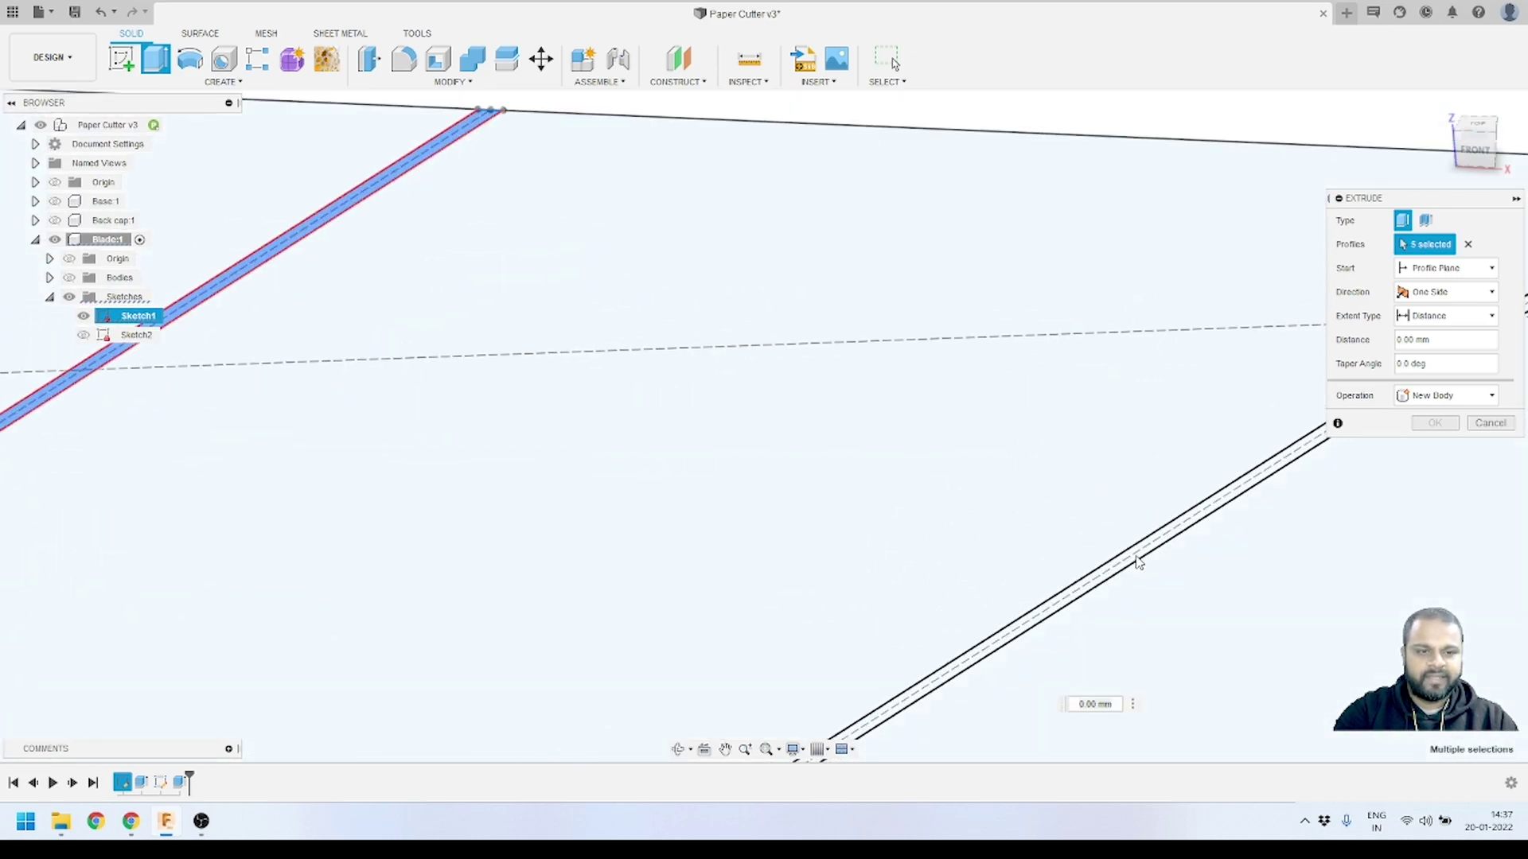
{"action": "left_click", "coordinate": [1135, 557]}
{"action": "scroll", "coordinate": [689, 475], "scroll_direction": "down", "scroll_amount": 4}
{"action": "scroll", "coordinate": [1137, 475], "scroll_direction": "up", "scroll_amount": 4}
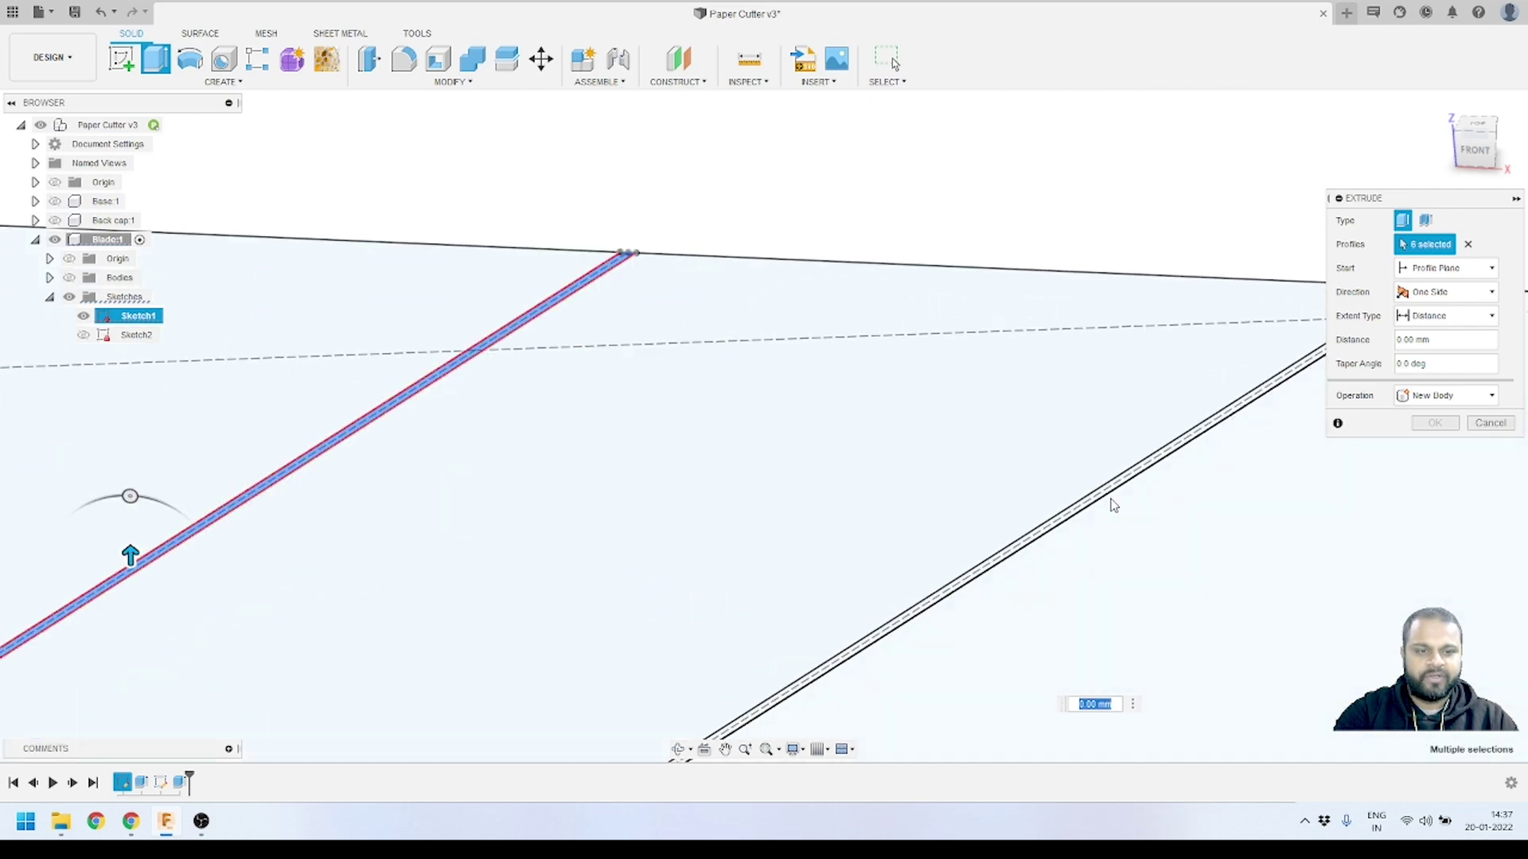
{"action": "scroll", "coordinate": [1112, 505], "scroll_direction": "down", "scroll_amount": 5}
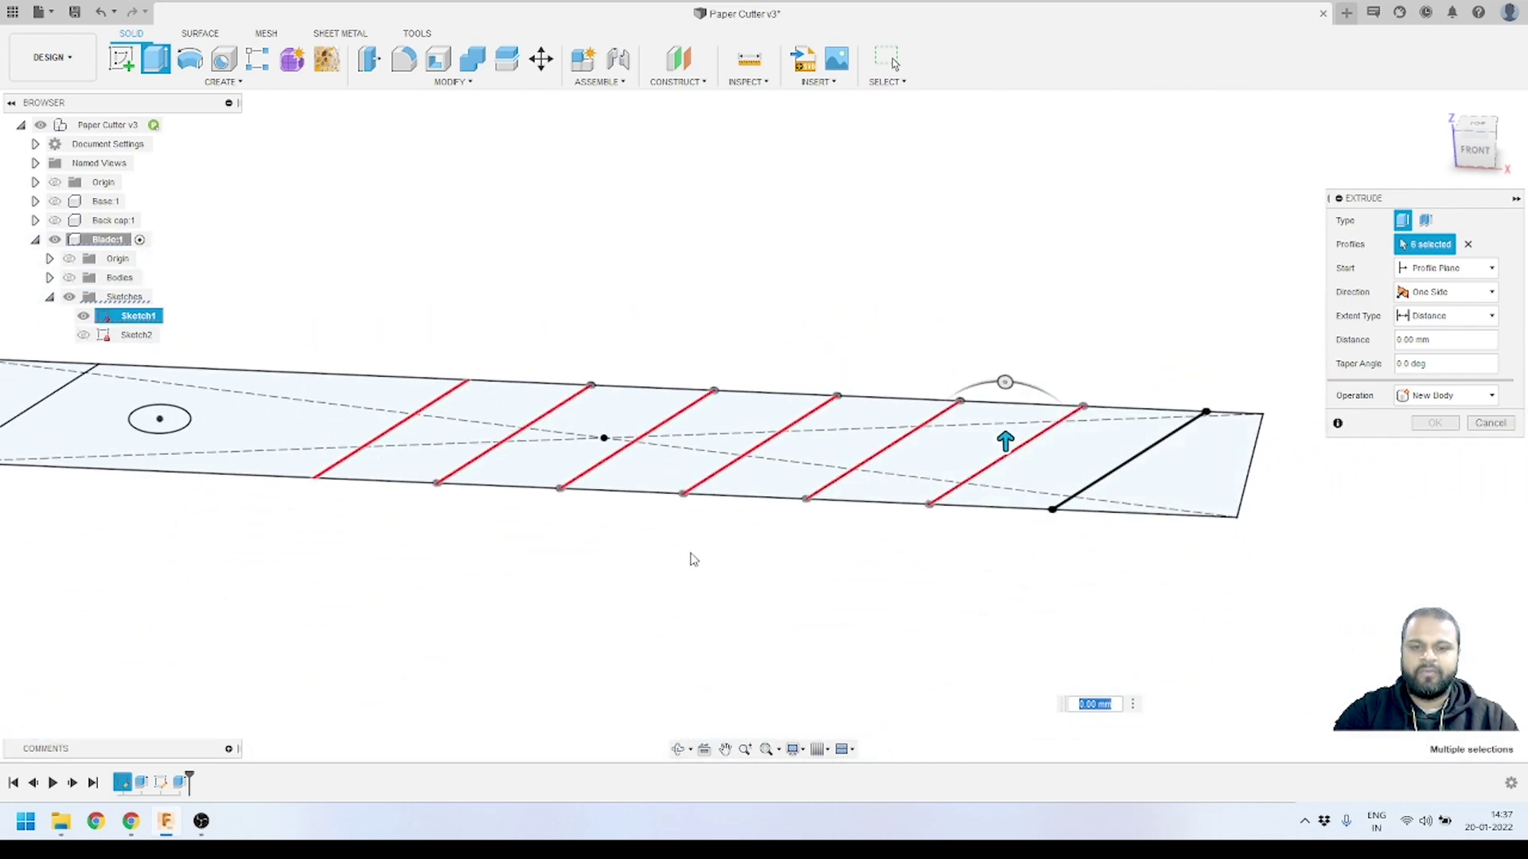
- Show the blade body again and view it edge-on from the front
{"action": "mouse_move", "coordinate": [691, 560]}
{"action": "middle_mouse_down", "text": "shift"}
{"action": "mouse_move", "coordinate": [682, 546]}
{"action": "mouse_move", "coordinate": [667, 573]}
{"action": "middle_mouse_up", "text": "shift"}
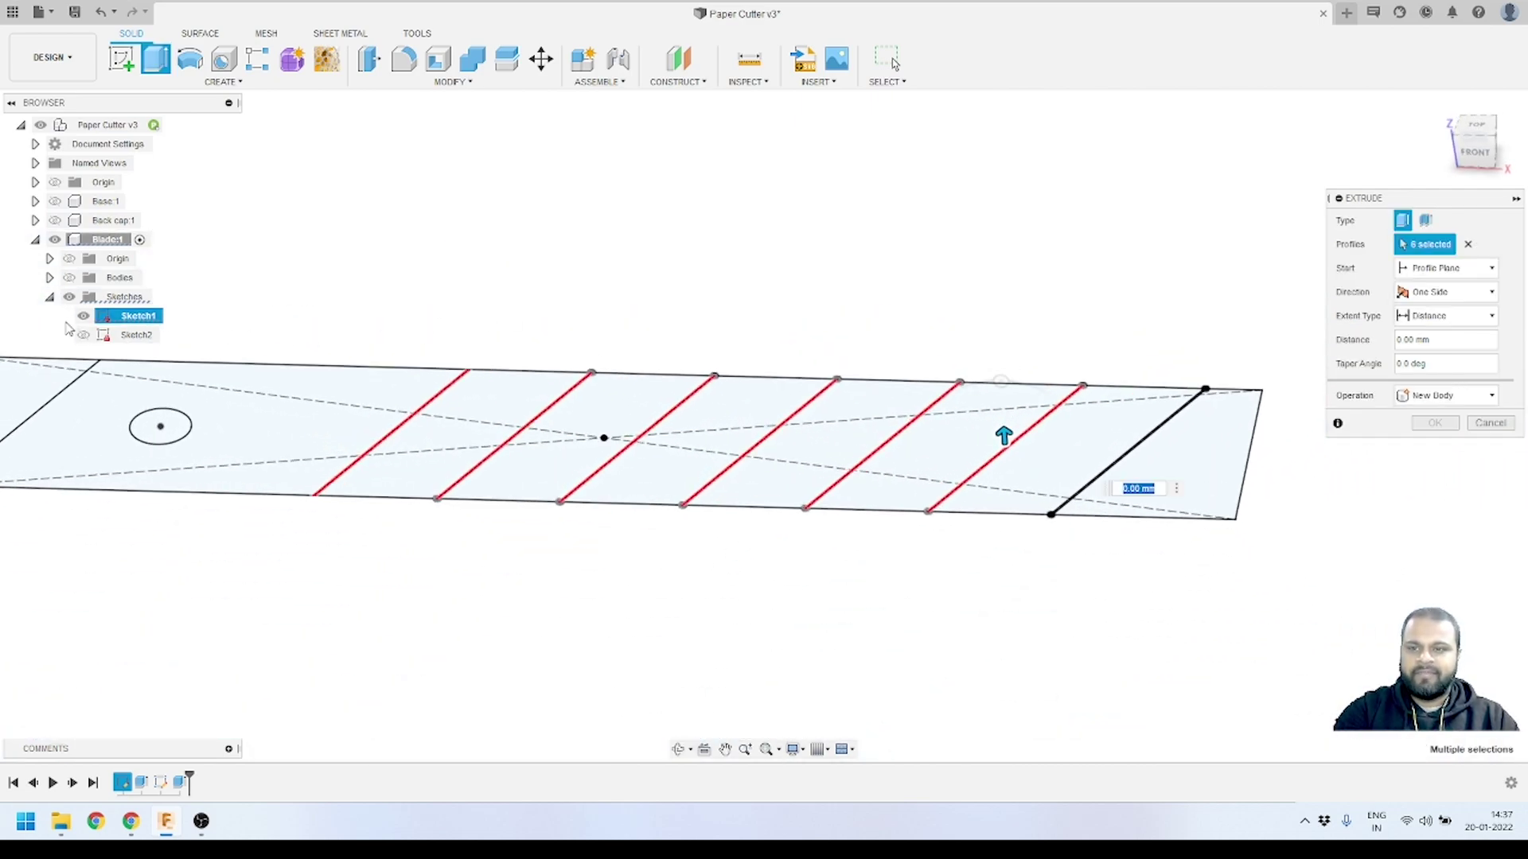
{"action": "left_click", "coordinate": [69, 278]}
{"action": "scroll", "coordinate": [733, 470], "scroll_direction": "up", "scroll_amount": 3}
{"action": "middle_click_drag", "start_coordinate": [772, 468], "coordinate": [788, 445], "text": "shift"}
{"action": "left_click", "coordinate": [1485, 156]}
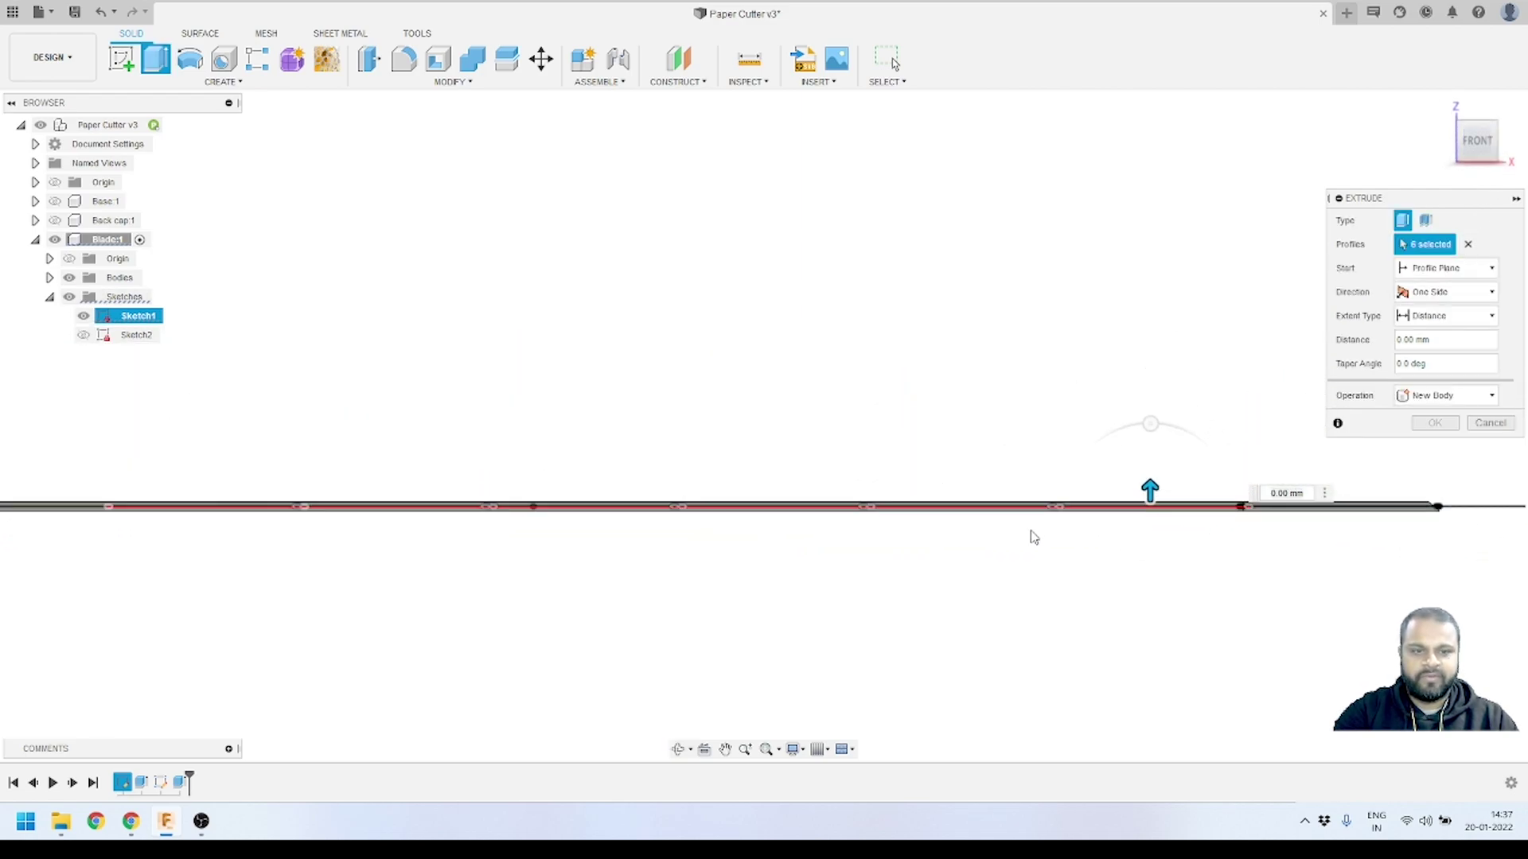
- Set the extrusion Start to Offset from the sketch plane
{"action": "scroll", "coordinate": [1106, 503], "scroll_direction": "up", "scroll_amount": 5}
{"action": "scroll", "coordinate": [1059, 491], "scroll_direction": "up", "scroll_amount": 5}
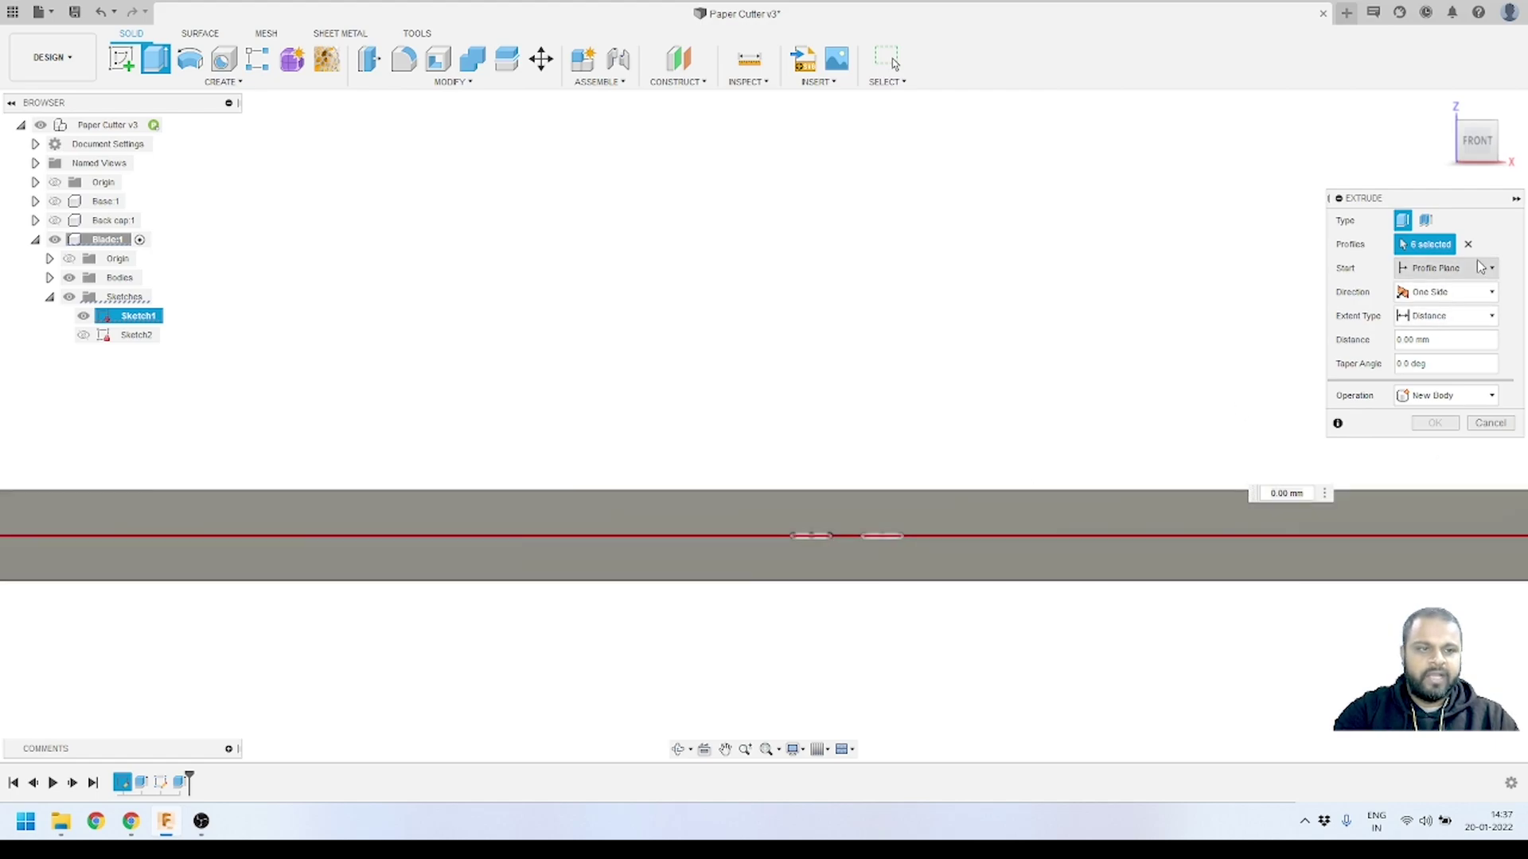
{"action": "scroll", "coordinate": [446, 506], "scroll_direction": "down", "scroll_amount": 4}
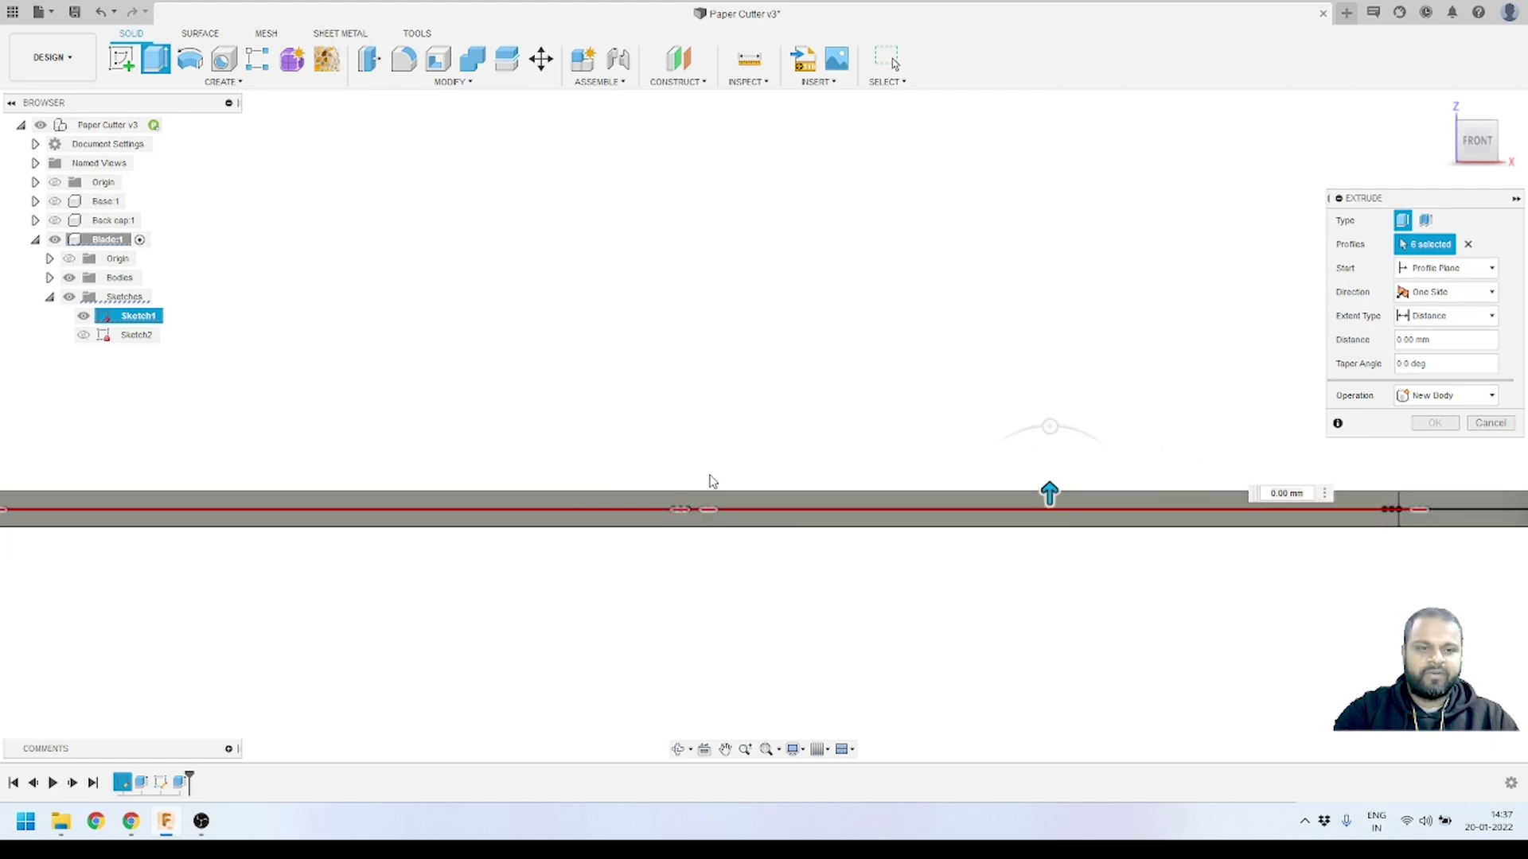
{"action": "scroll", "coordinate": [1323, 489], "scroll_direction": "up", "scroll_amount": 3}
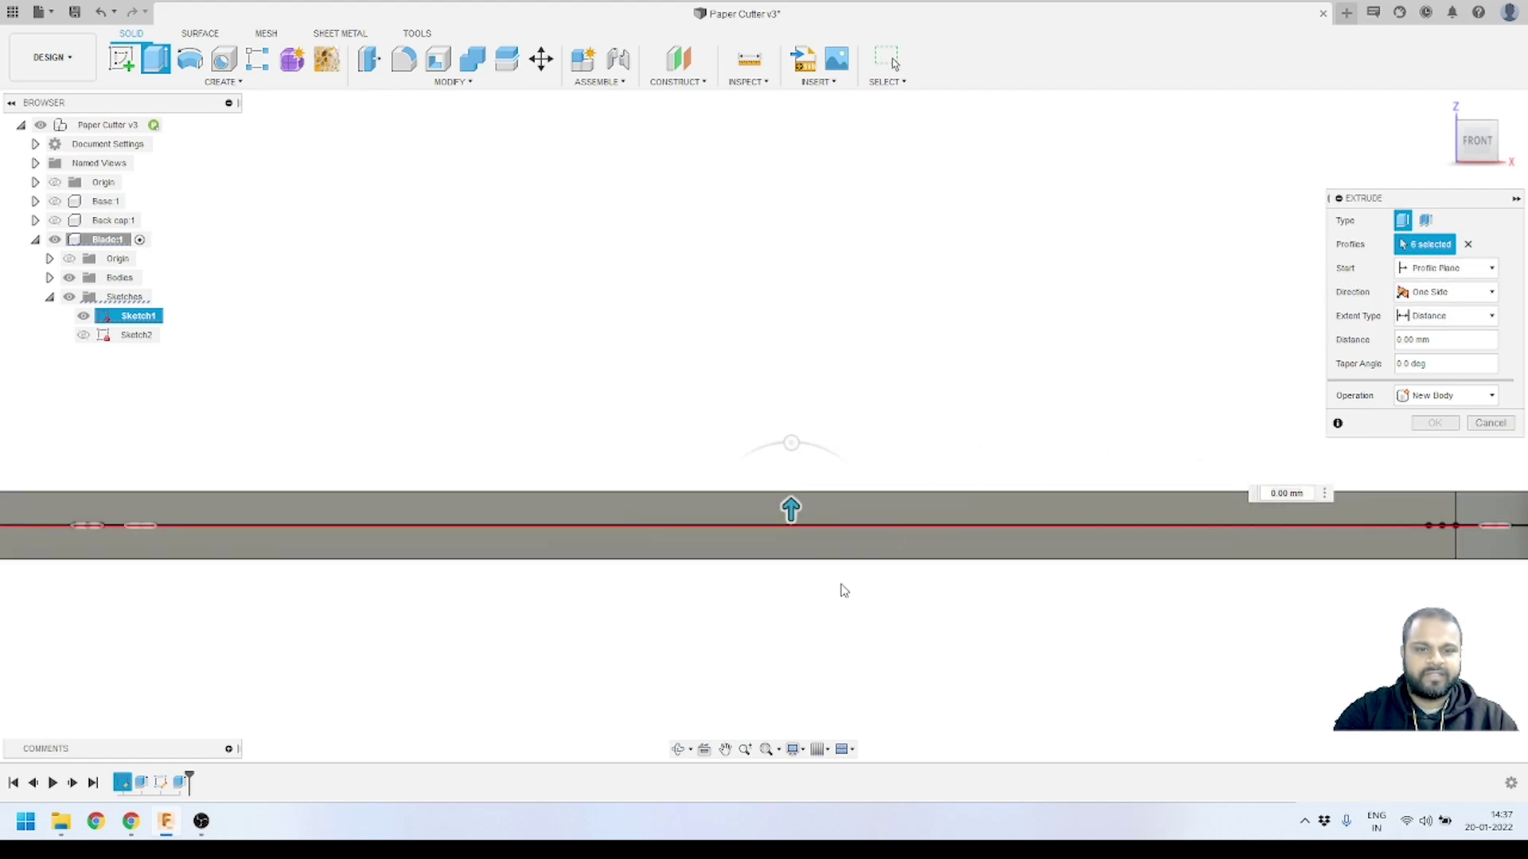
{"action": "left_click", "coordinate": [1457, 276]}
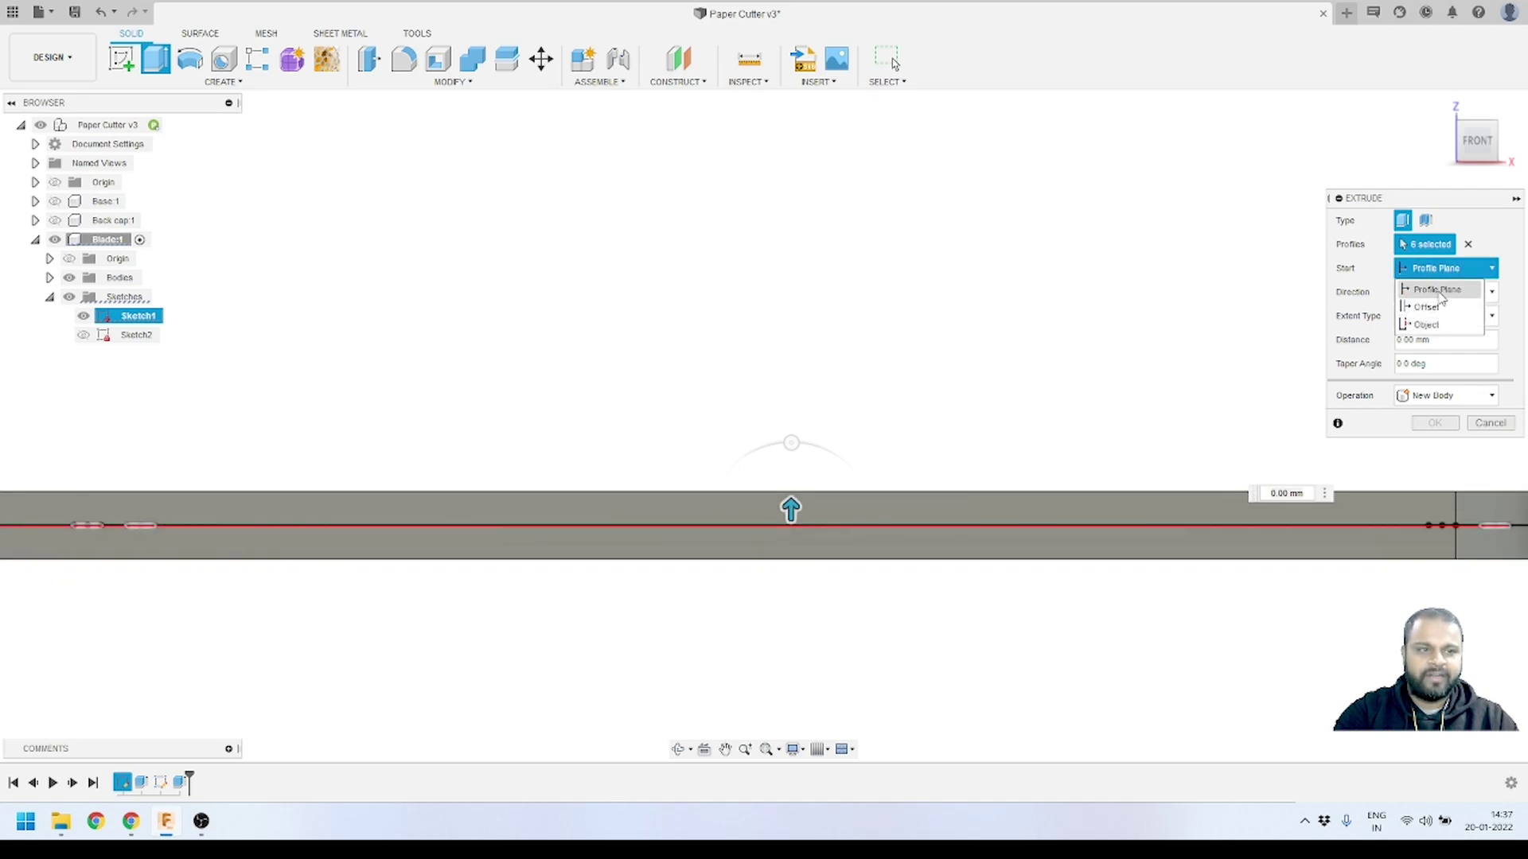
{"action": "left_click", "coordinate": [1438, 309]}
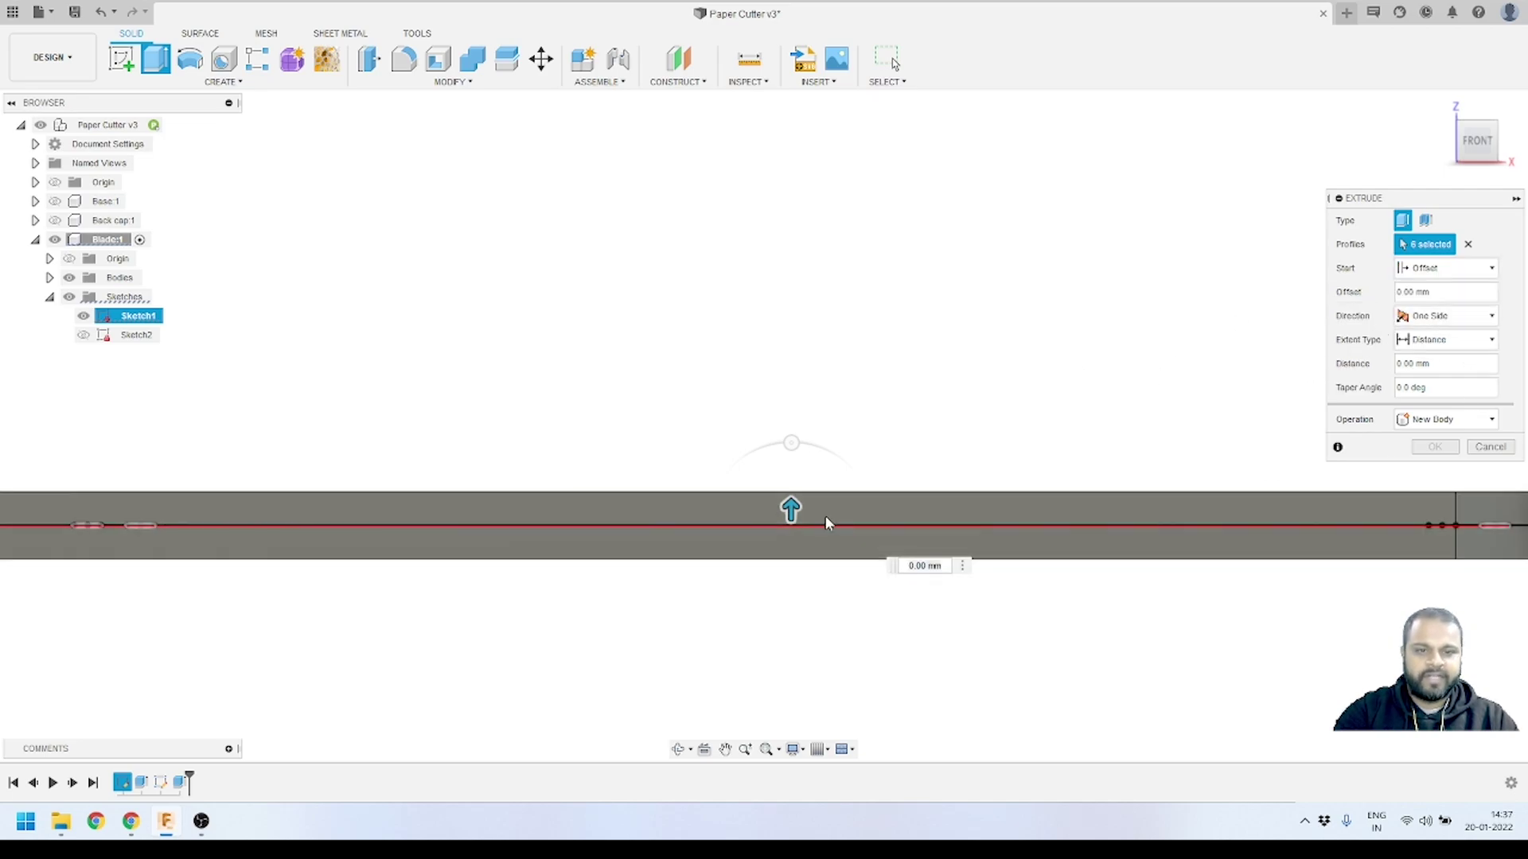
- Make it a 0.1 mm Cut from a 0.15 mm start offset and apply it
{"action": "scroll", "coordinate": [879, 453], "scroll_direction": "up", "scroll_amount": 3}
{"action": "left_click_drag", "start_coordinate": [722, 551], "coordinate": [725, 521]}
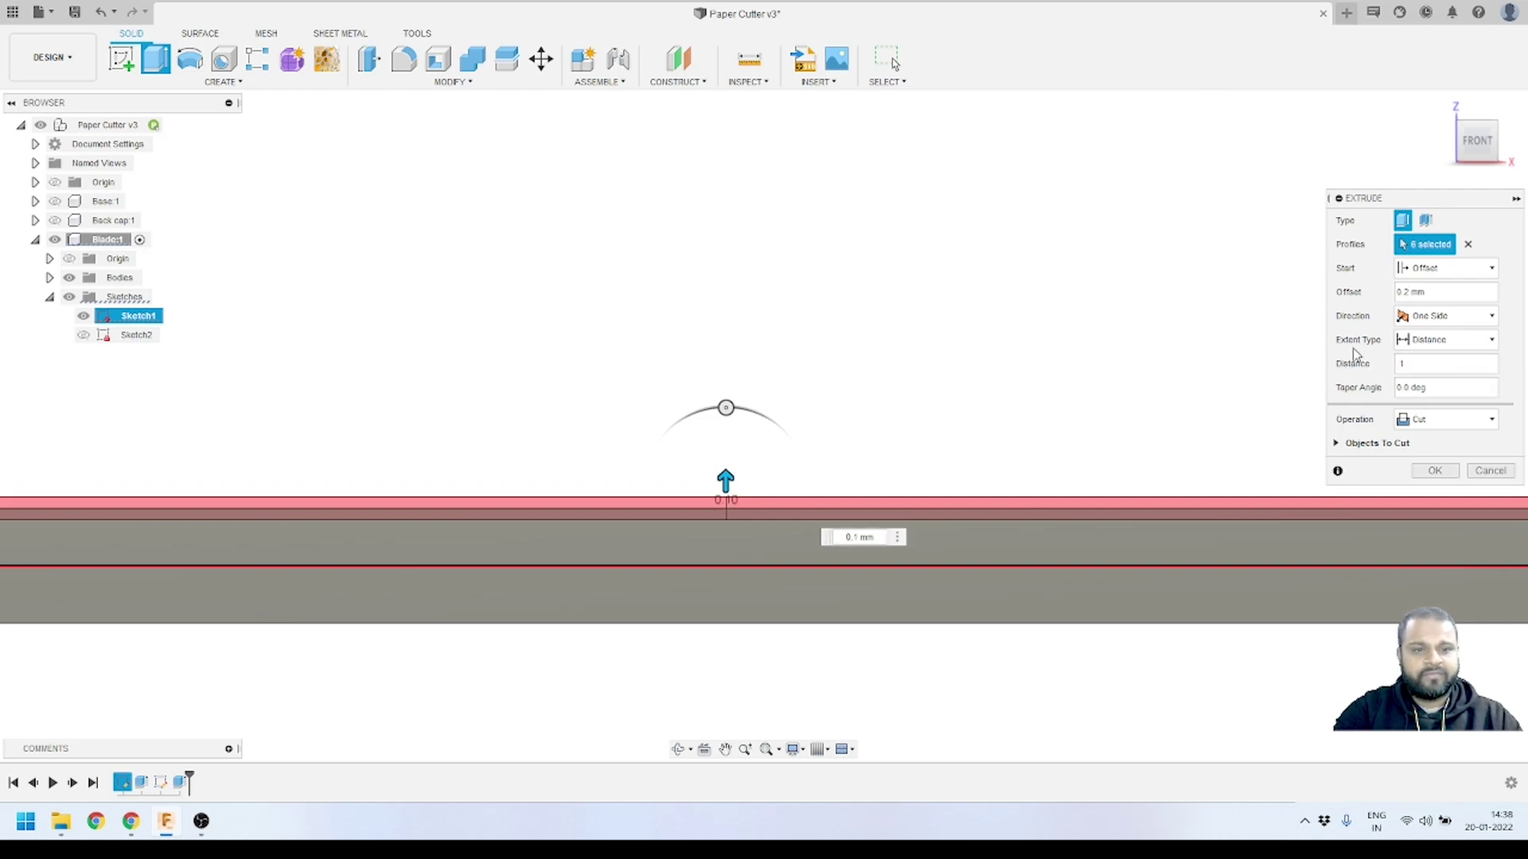
{"action": "scroll", "coordinate": [788, 425], "scroll_direction": "down", "scroll_amount": 7}
{"action": "middle_click_drag", "start_coordinate": [792, 450], "coordinate": [743, 484], "text": "shift"}
{"action": "scroll", "coordinate": [996, 479], "scroll_direction": "down", "scroll_amount": 3}
{"action": "scroll", "coordinate": [490, 608], "scroll_direction": "up", "scroll_amount": 5}
{"action": "scroll", "coordinate": [503, 613], "scroll_direction": "up", "scroll_amount": 10}
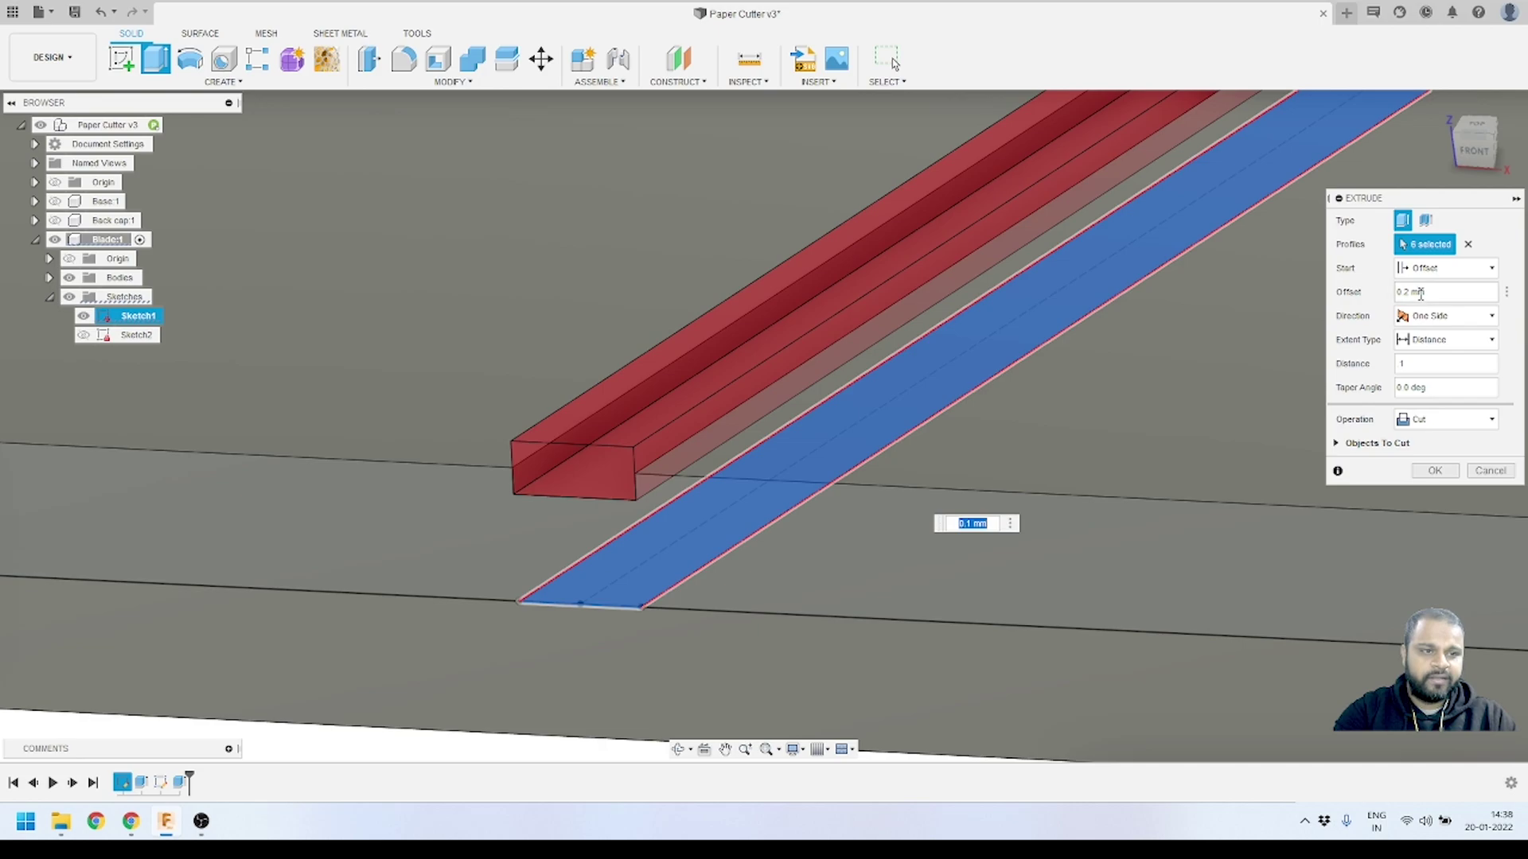
{"action": "left_click", "coordinate": [1405, 292]}
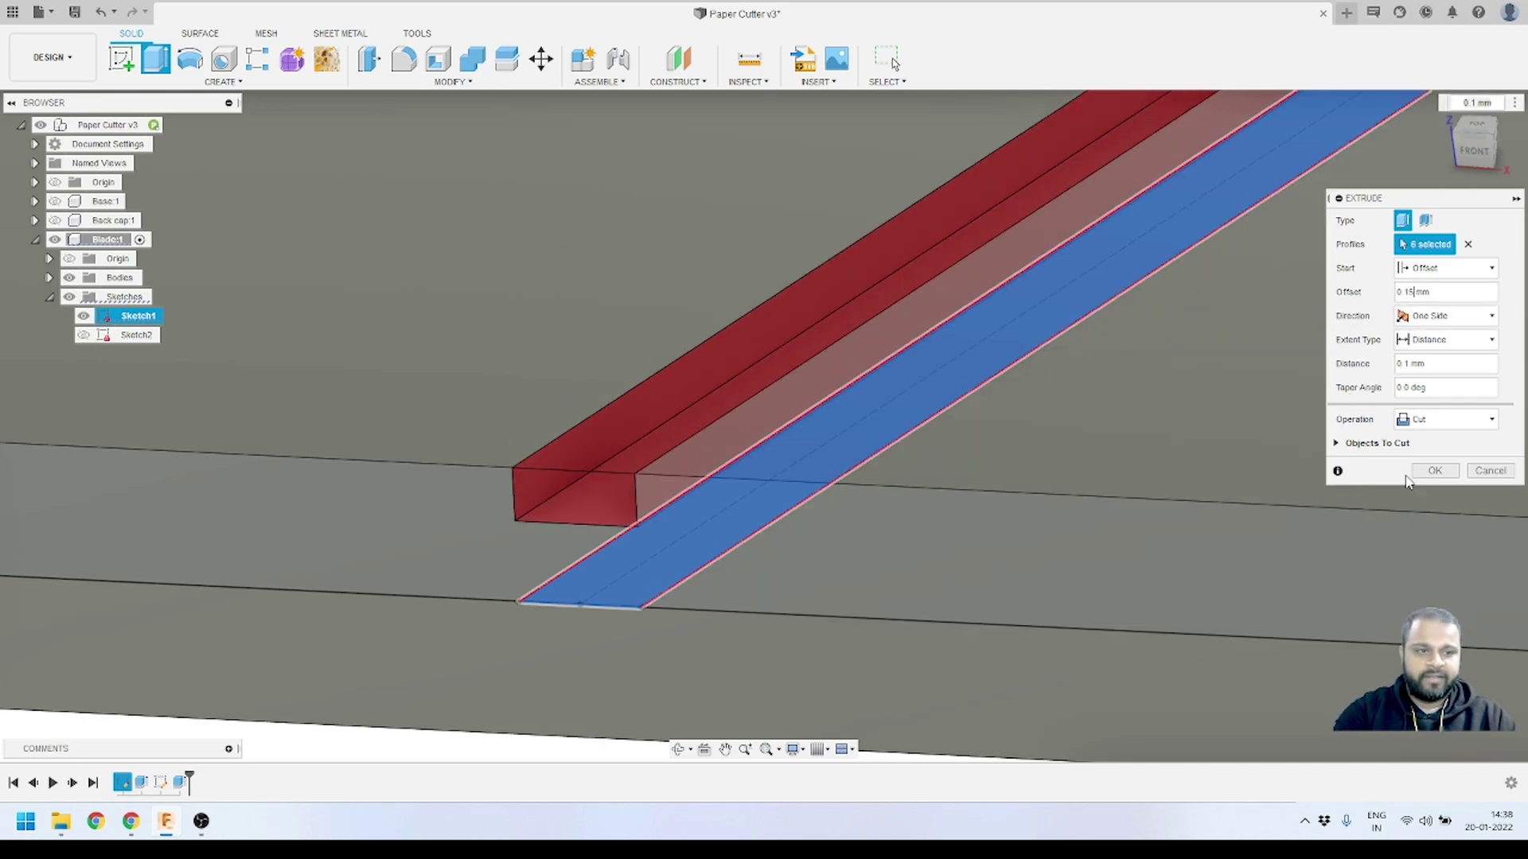
{"action": "left_click", "coordinate": [1435, 472]}
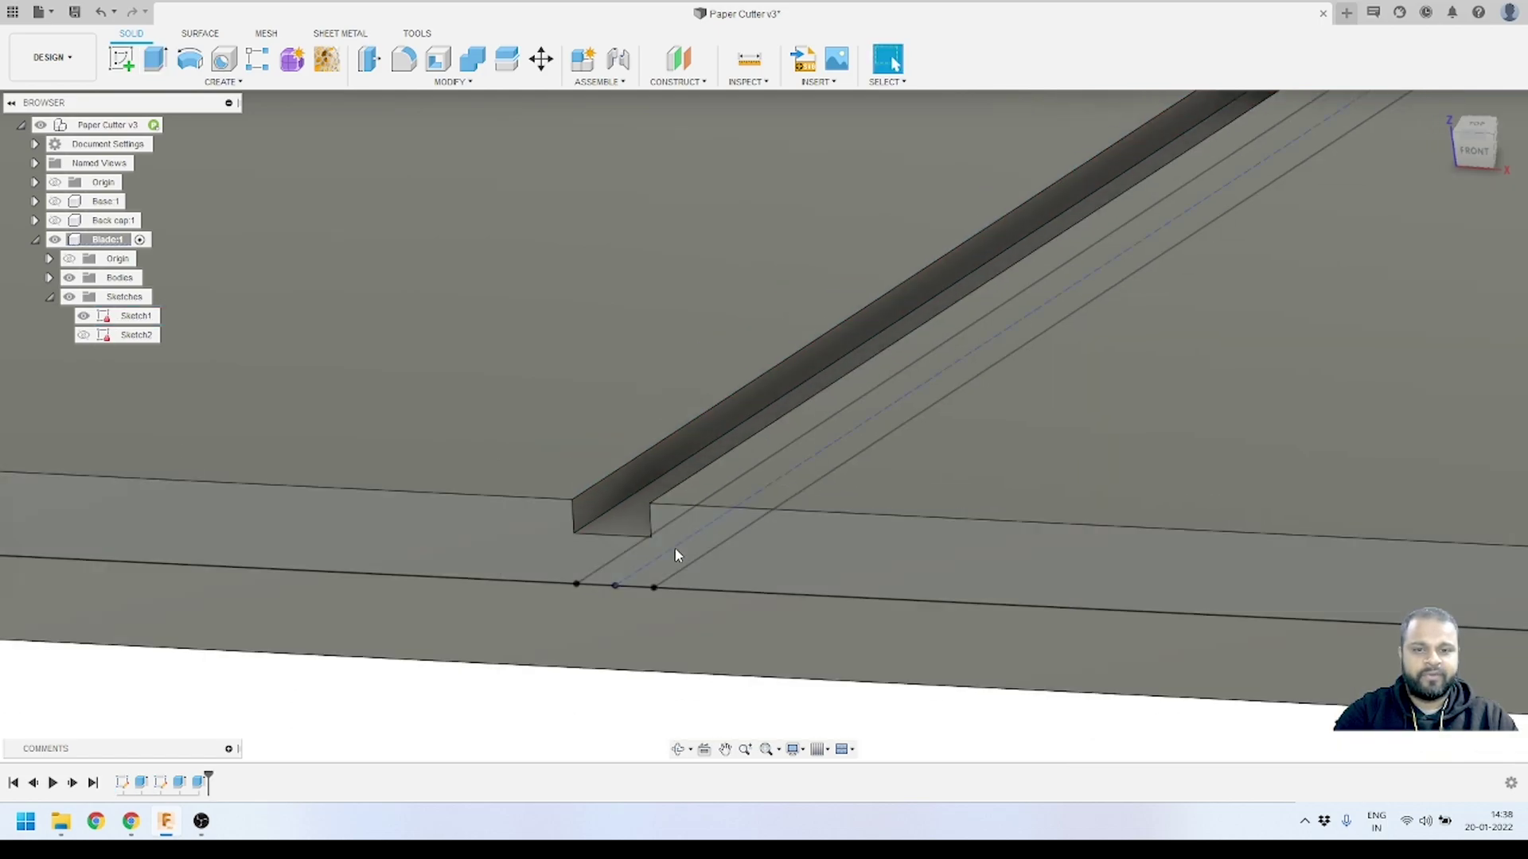
{"action": "scroll", "coordinate": [675, 552], "scroll_direction": "down", "scroll_amount": 5}
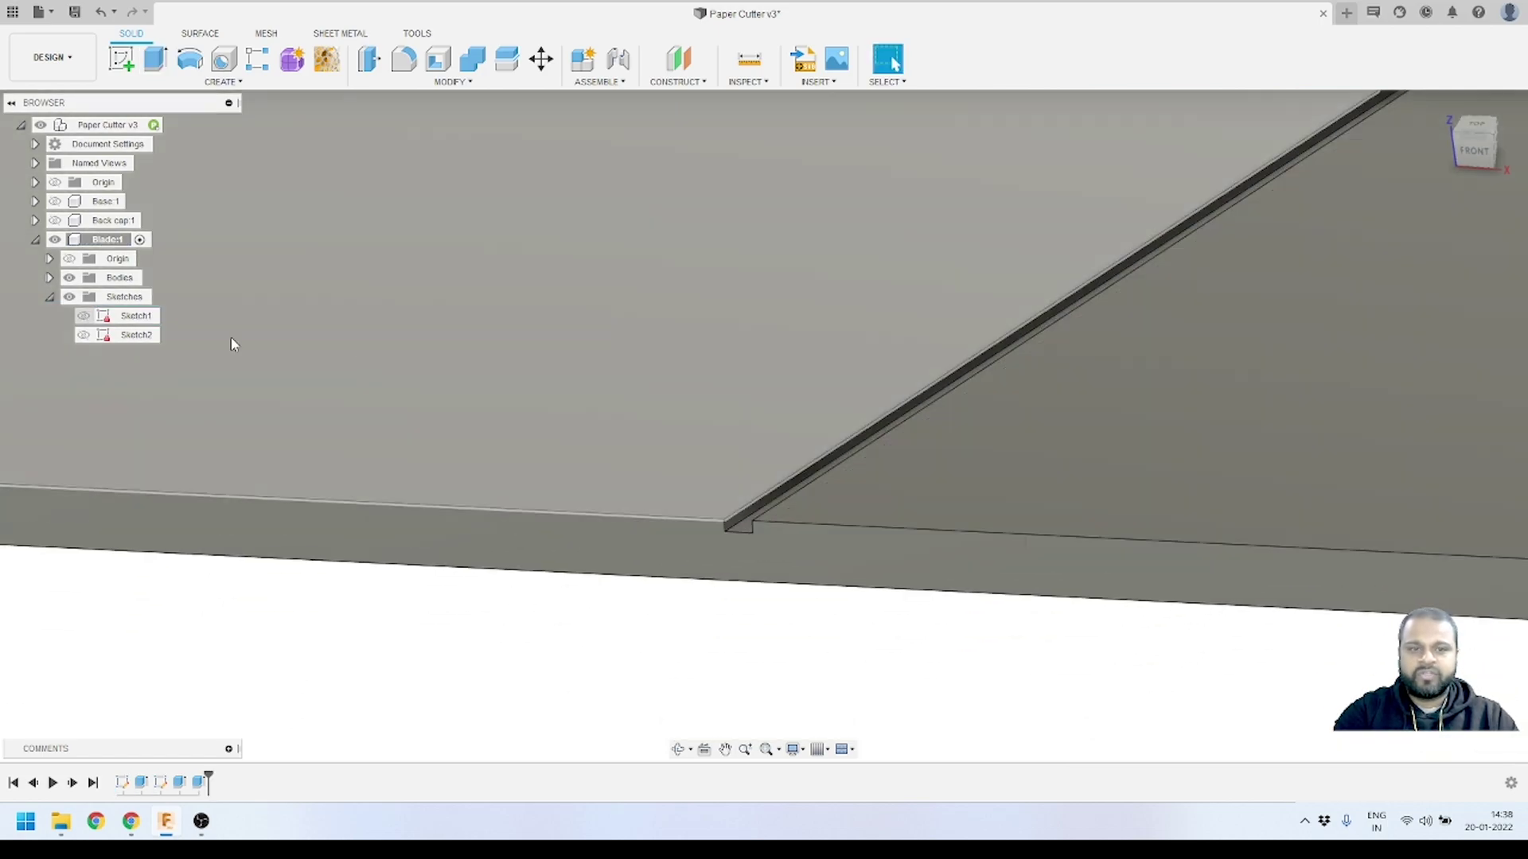
{"action": "scroll", "coordinate": [971, 437], "scroll_direction": "down", "scroll_amount": 8}
{"action": "scroll", "coordinate": [1007, 529], "scroll_direction": "down", "scroll_amount": 3}
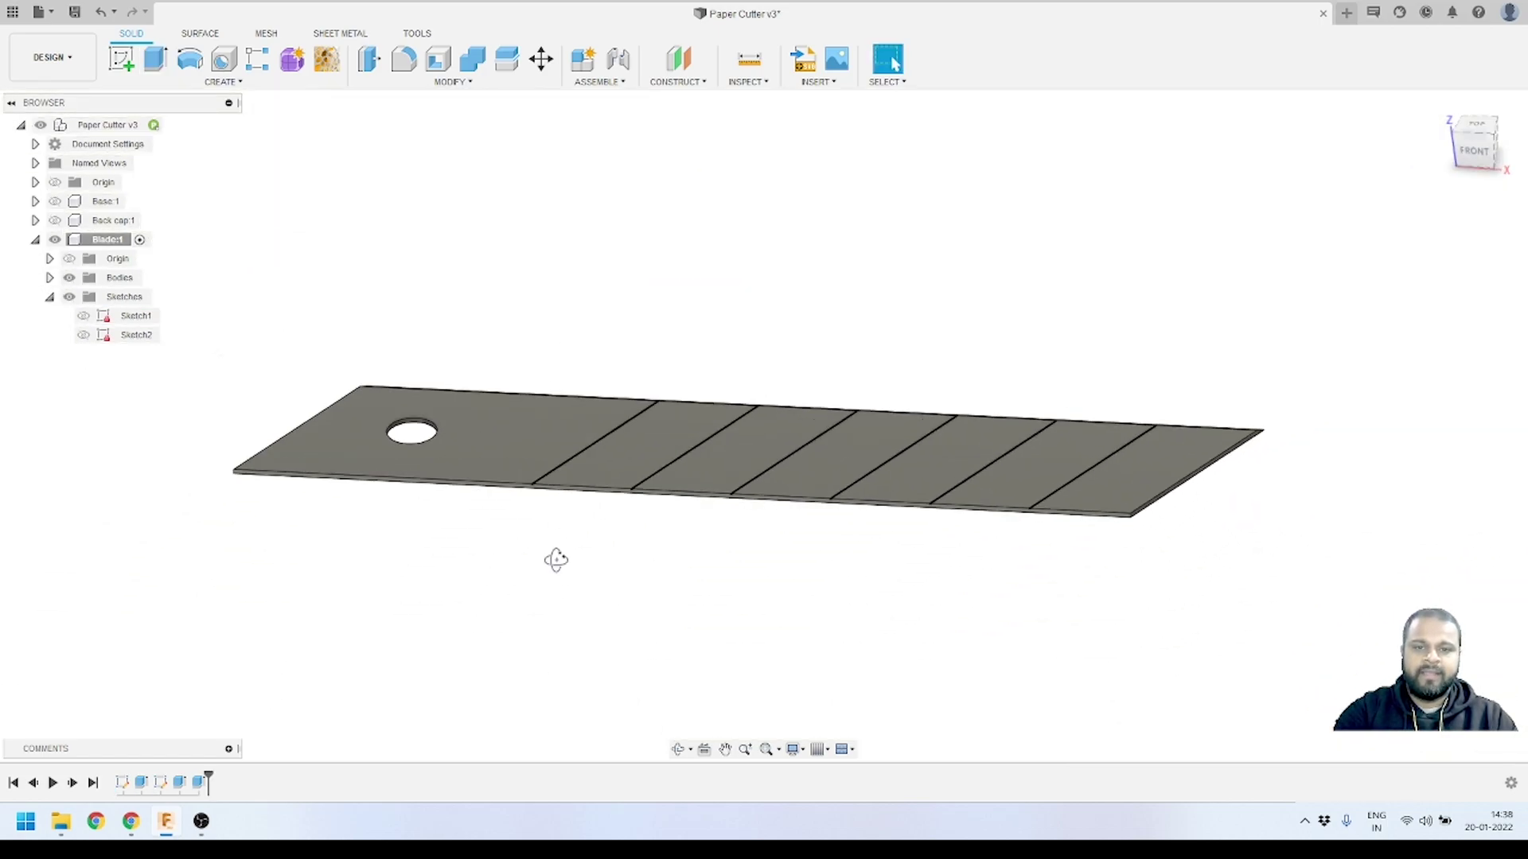
{"action": "middle_click_drag", "start_coordinate": [557, 556], "coordinate": [607, 539], "text": "shift"}
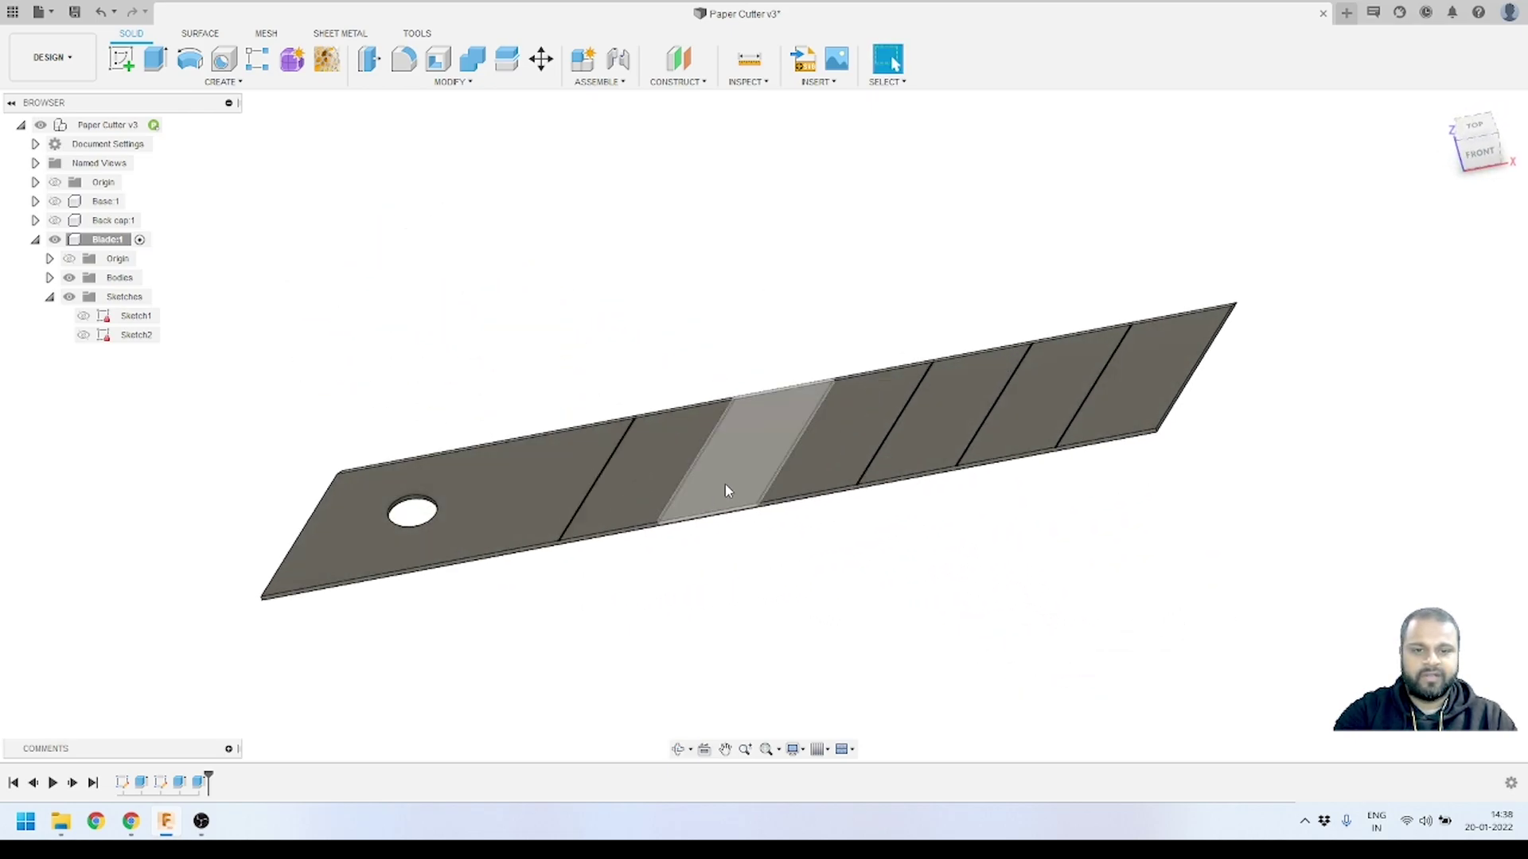
{"action": "scroll", "coordinate": [1090, 549], "scroll_direction": "down", "scroll_amount": 2}
{"action": "mouse_move", "coordinate": [893, 566]}
{"action": "middle_mouse_down", "text": "shift"}
{"action": "mouse_move", "coordinate": [923, 553]}
{"action": "mouse_move", "coordinate": [915, 571]}
{"action": "middle_mouse_up", "text": "shift"}
{"action": "scroll", "coordinate": [760, 489], "scroll_direction": "up", "scroll_amount": 5}
{"action": "middle_click_drag", "start_coordinate": [776, 439], "coordinate": [764, 374], "text": "shift"}
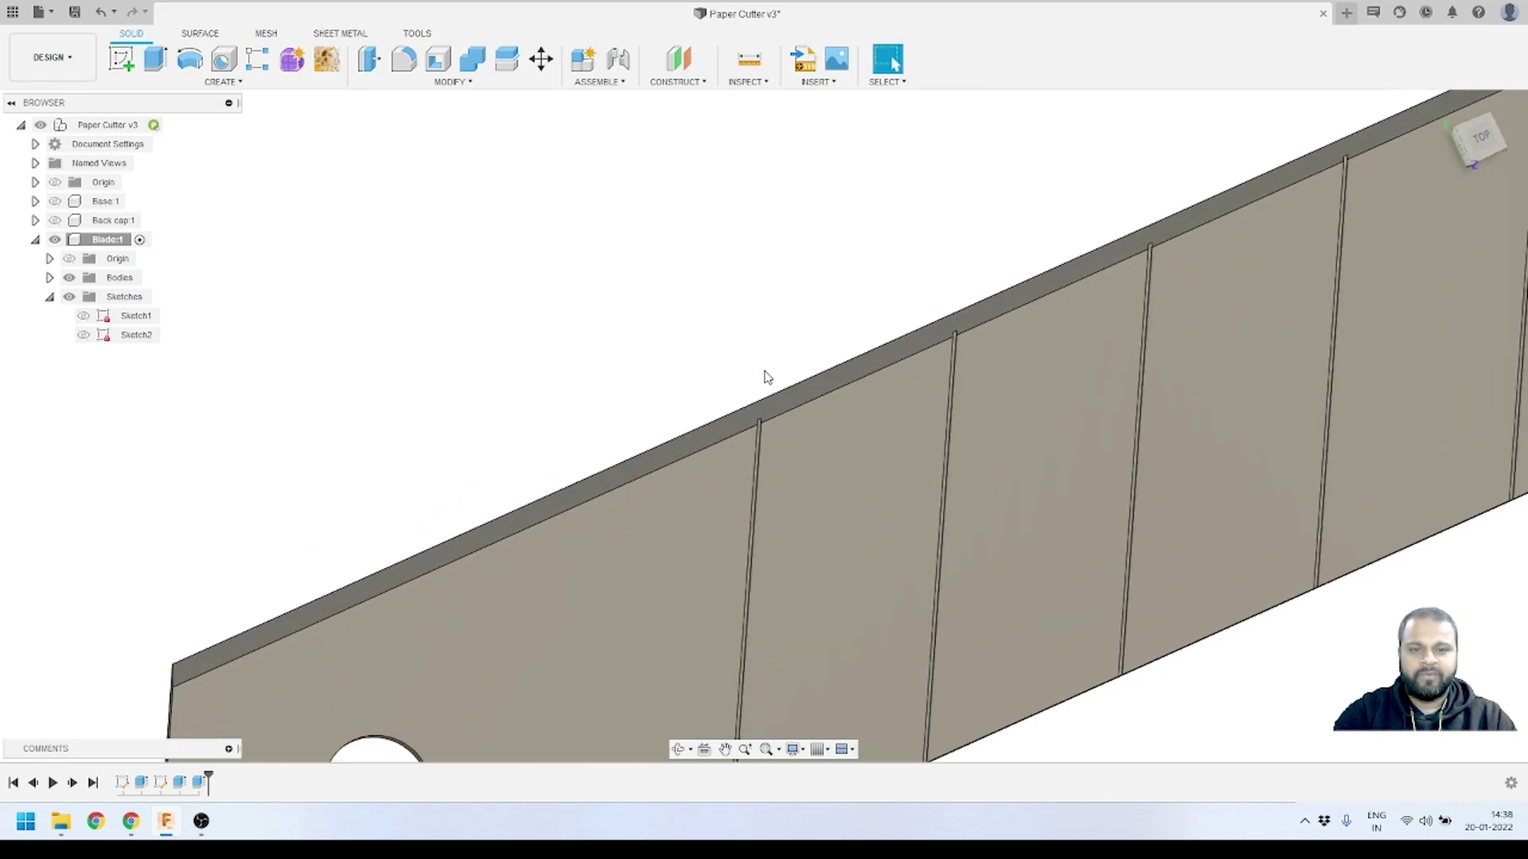
{"action": "scroll", "coordinate": [638, 474], "scroll_direction": "down", "scroll_amount": 4}
{"action": "scroll", "coordinate": [1154, 256], "scroll_direction": "up", "scroll_amount": 3}
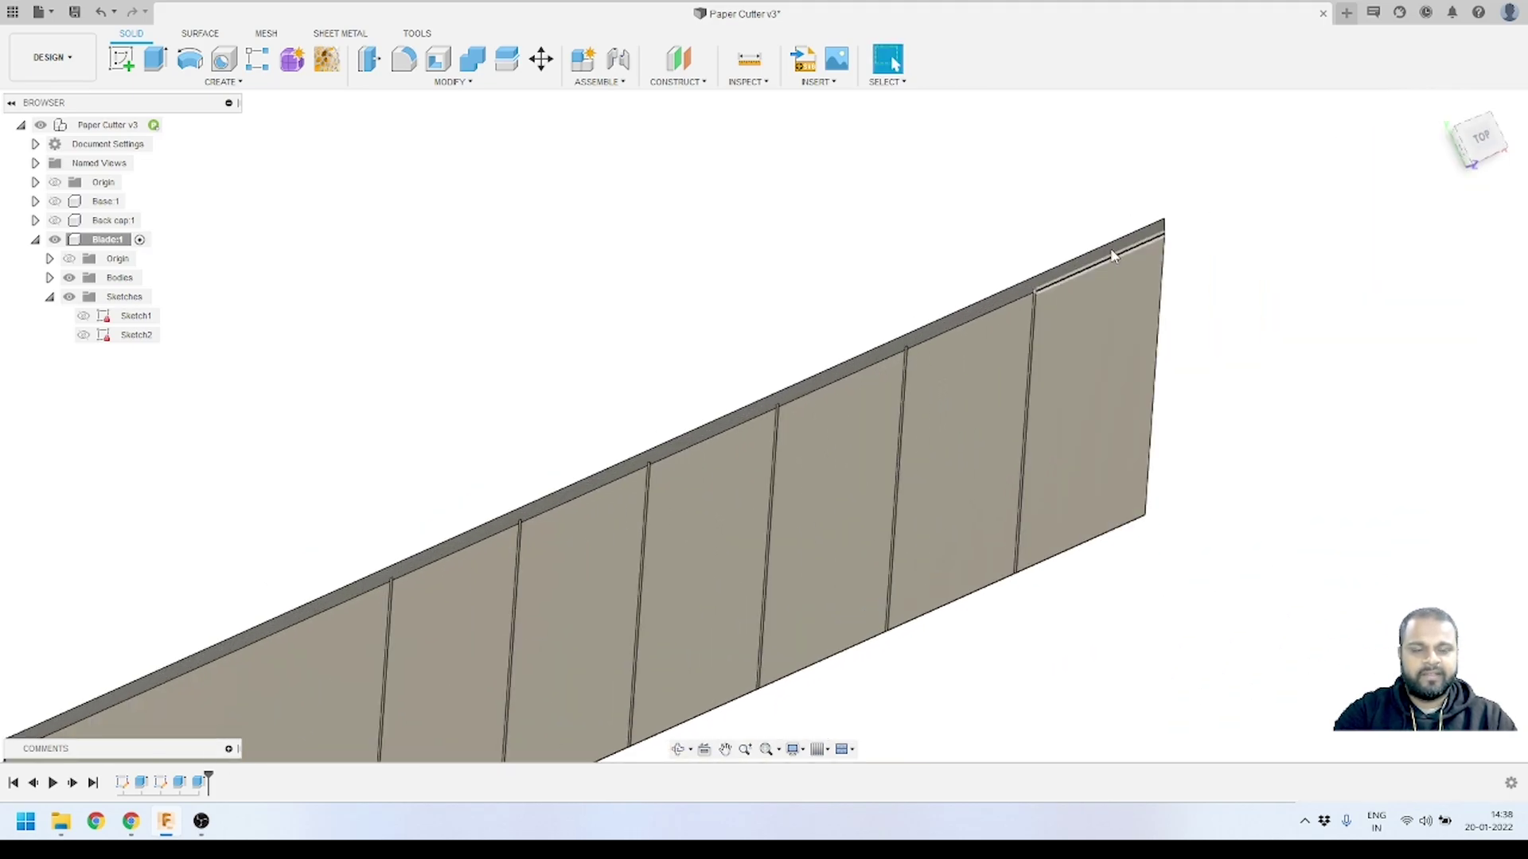
{"action": "scroll", "coordinate": [1134, 252], "scroll_direction": "down", "scroll_amount": 3}
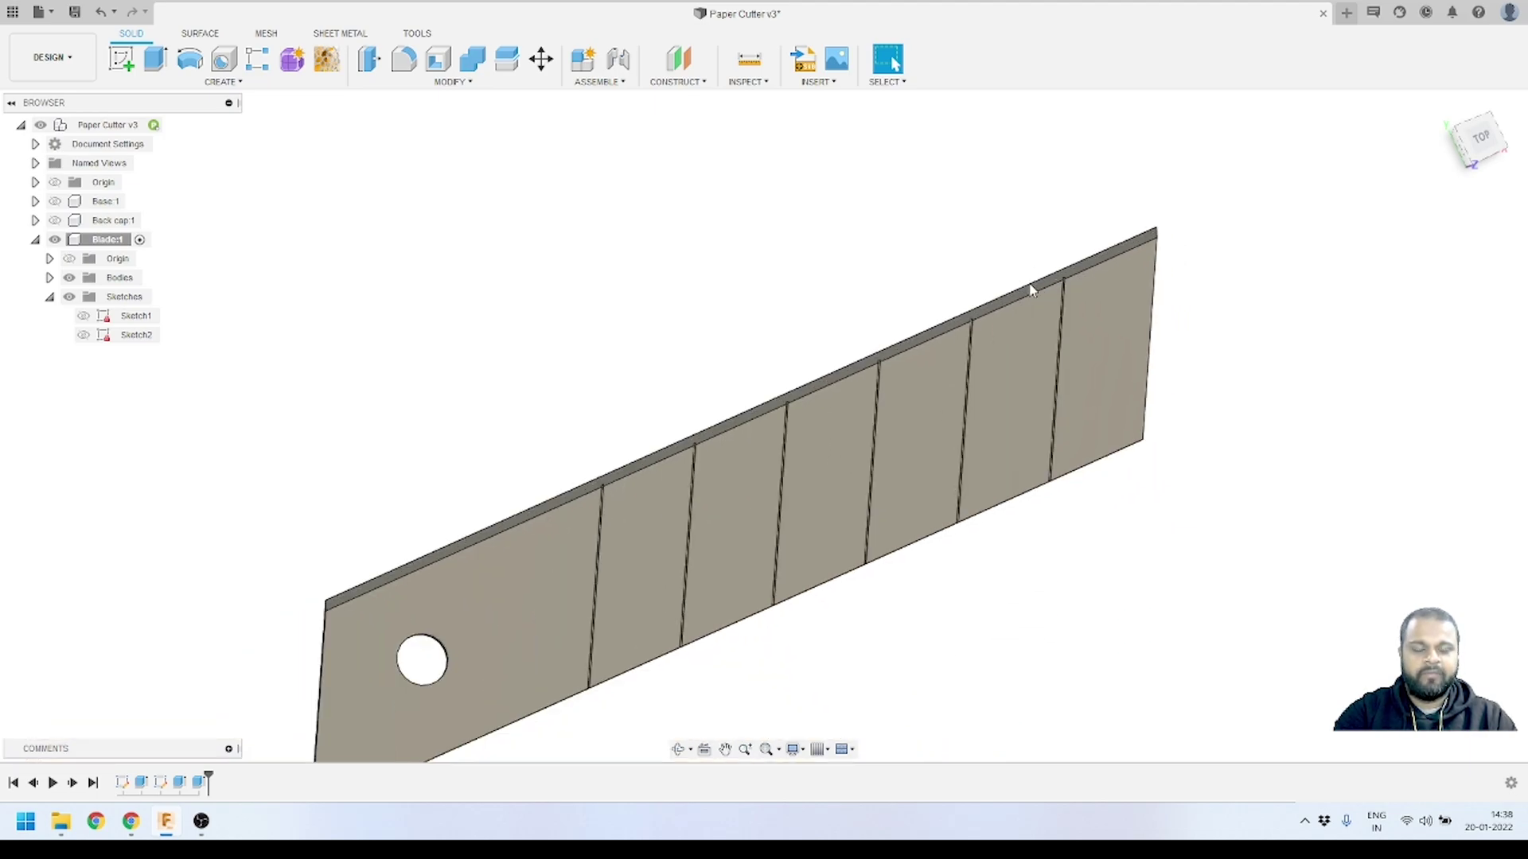
{"action": "scroll", "coordinate": [1028, 445], "scroll_direction": "down", "scroll_amount": 3}
{"action": "scroll", "coordinate": [960, 512], "scroll_direction": "up", "scroll_amount": 2}
{"action": "scroll", "coordinate": [960, 513], "scroll_direction": "up", "scroll_amount": 2}
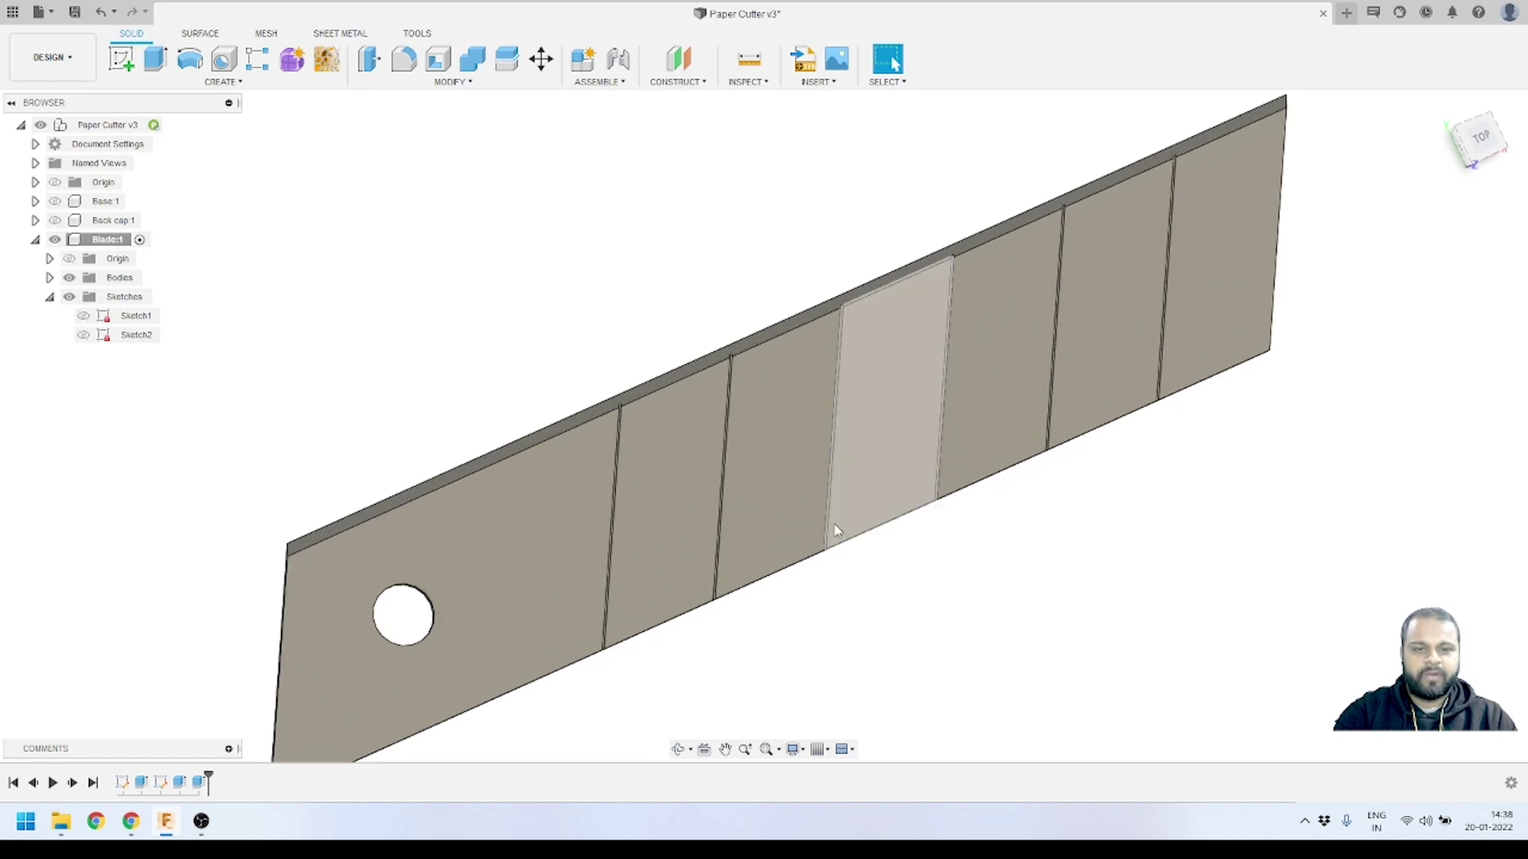
{"action": "middle_click_drag", "start_coordinate": [836, 531], "coordinate": [870, 446], "text": "shift"}
{"action": "scroll", "coordinate": [869, 445], "scroll_direction": "down", "scroll_amount": 2}
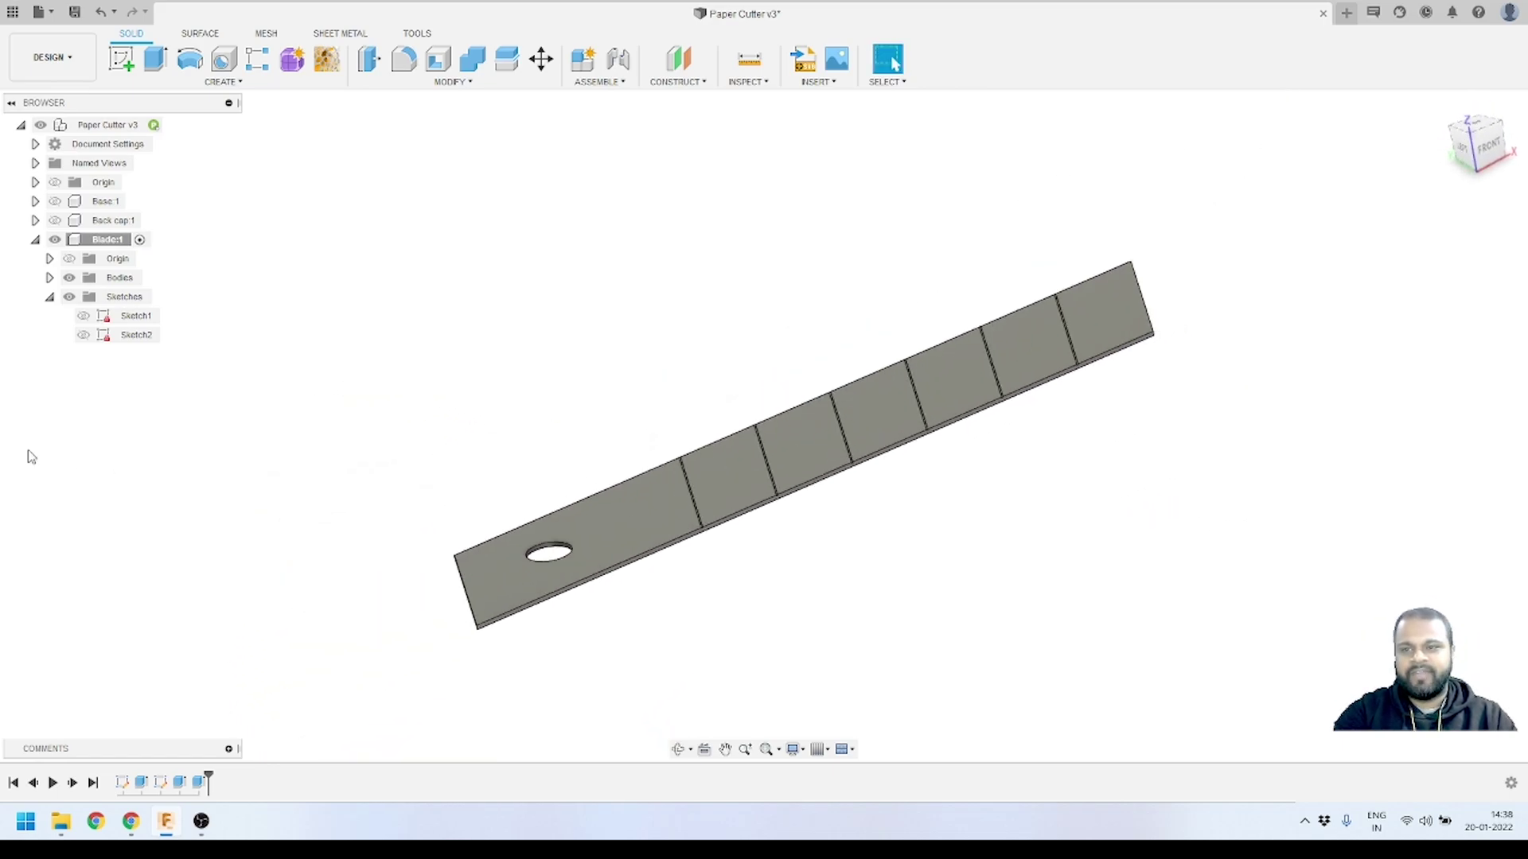
- Collapse the Blade:1 node in the Browser and orbit to a flatter front view
{"action": "left_click", "coordinate": [36, 241]}
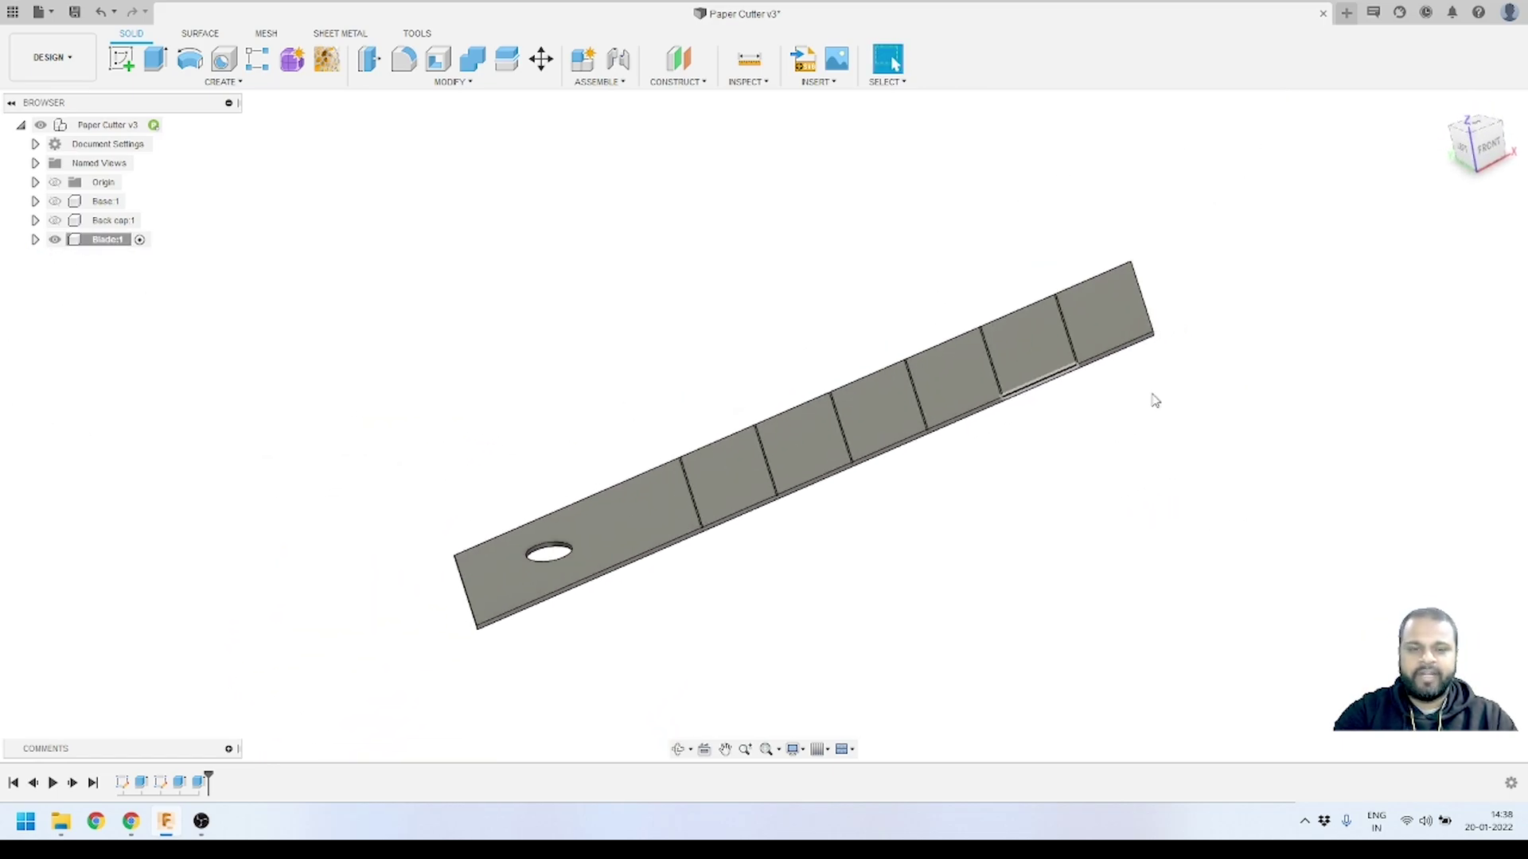
{"action": "scroll", "coordinate": [869, 453], "scroll_direction": "up", "scroll_amount": 2}
{"action": "mouse_move", "coordinate": [869, 453]}
{"action": "middle_mouse_down", "text": "shift"}
{"action": "mouse_move", "coordinate": [905, 433]}
{"action": "mouse_move", "coordinate": [886, 464]}
{"action": "middle_mouse_up", "text": "shift"}
{"action": "middle_click_drag", "start_coordinate": [990, 429], "coordinate": [831, 579], "text": "shift"}
{"action": "scroll", "coordinate": [1065, 380], "scroll_direction": "up", "scroll_amount": 1}
{"action": "scroll", "coordinate": [883, 390], "scroll_direction": "down", "scroll_amount": 2}
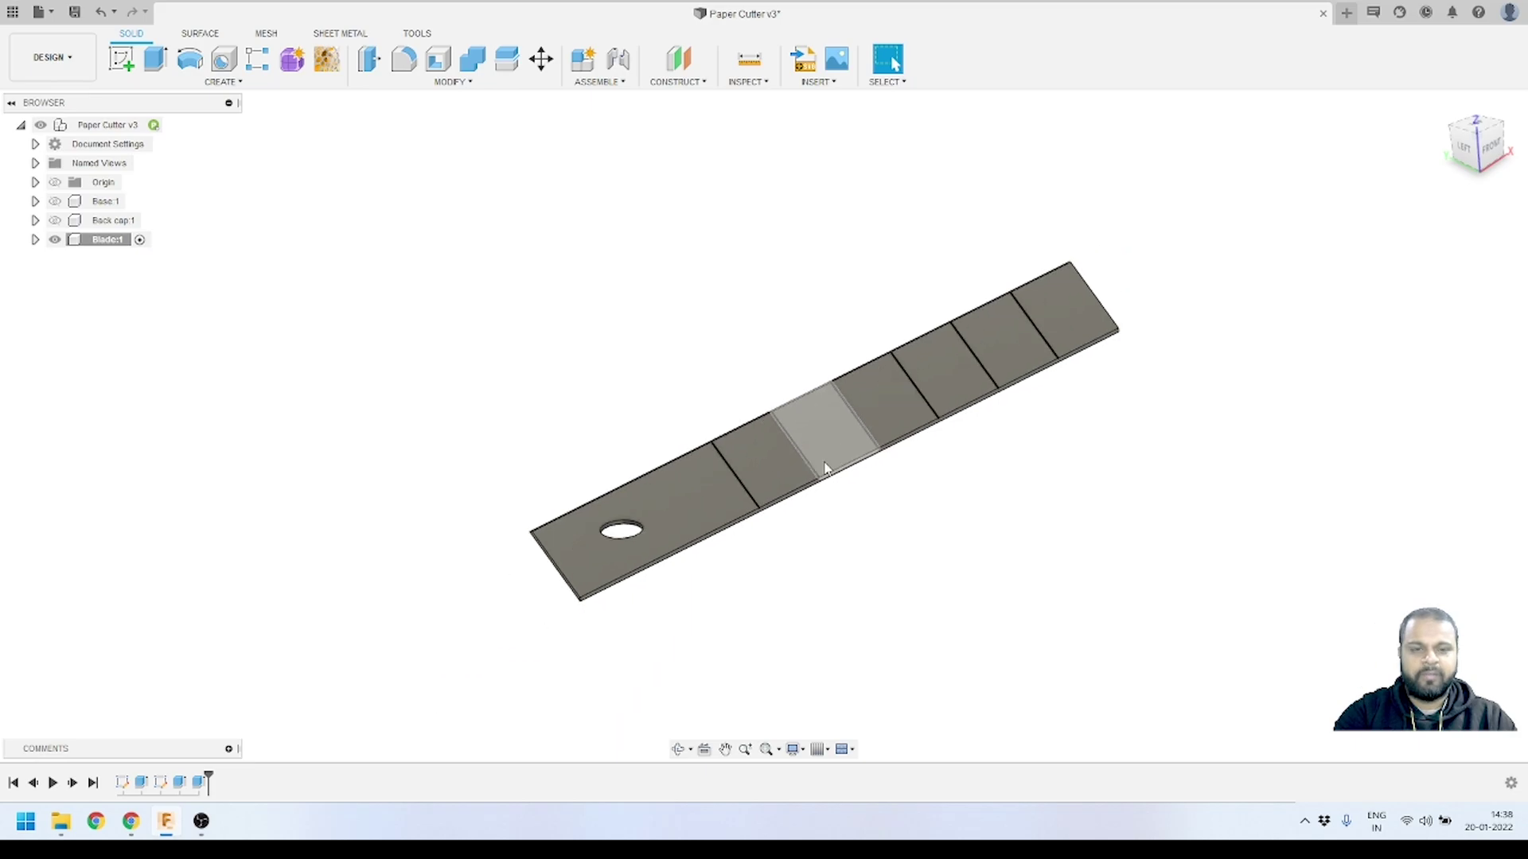
{"action": "middle_click_drag", "start_coordinate": [825, 468], "coordinate": [791, 454], "text": "shift"}
- Orbit the blade freely to review its bevel, hole and break grooves
{"action": "scroll", "coordinate": [852, 472], "scroll_direction": "up", "scroll_amount": 2}
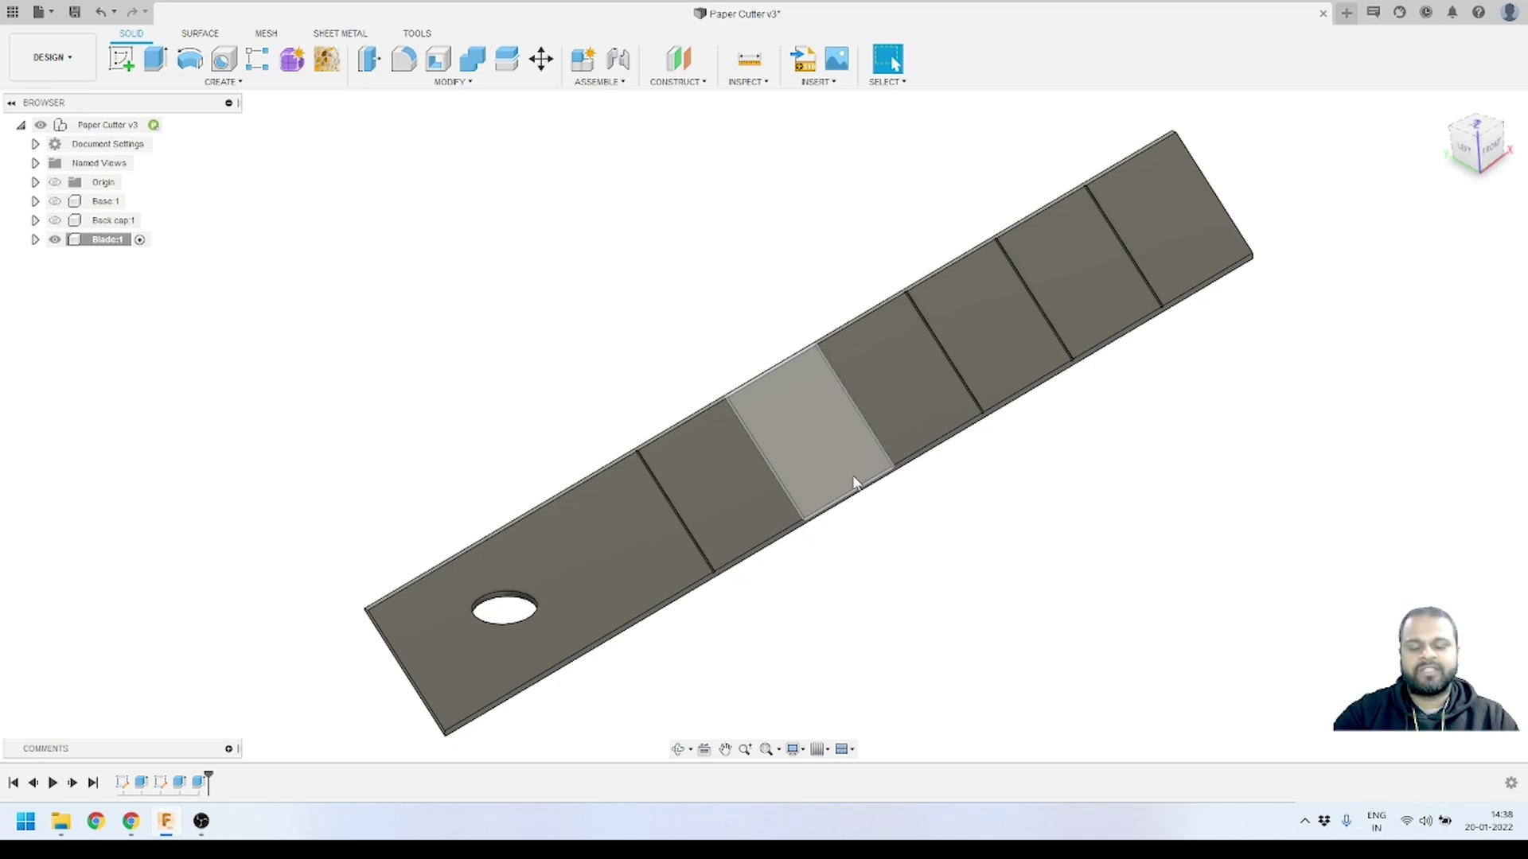
{"action": "scroll", "coordinate": [862, 500], "scroll_direction": "down", "scroll_amount": 2}
{"action": "mouse_move", "coordinate": [840, 525]}
{"action": "middle_mouse_down"}
{"action": "mouse_move", "coordinate": [819, 474]}
{"action": "mouse_move", "coordinate": [842, 510]}
{"action": "middle_mouse_up"}
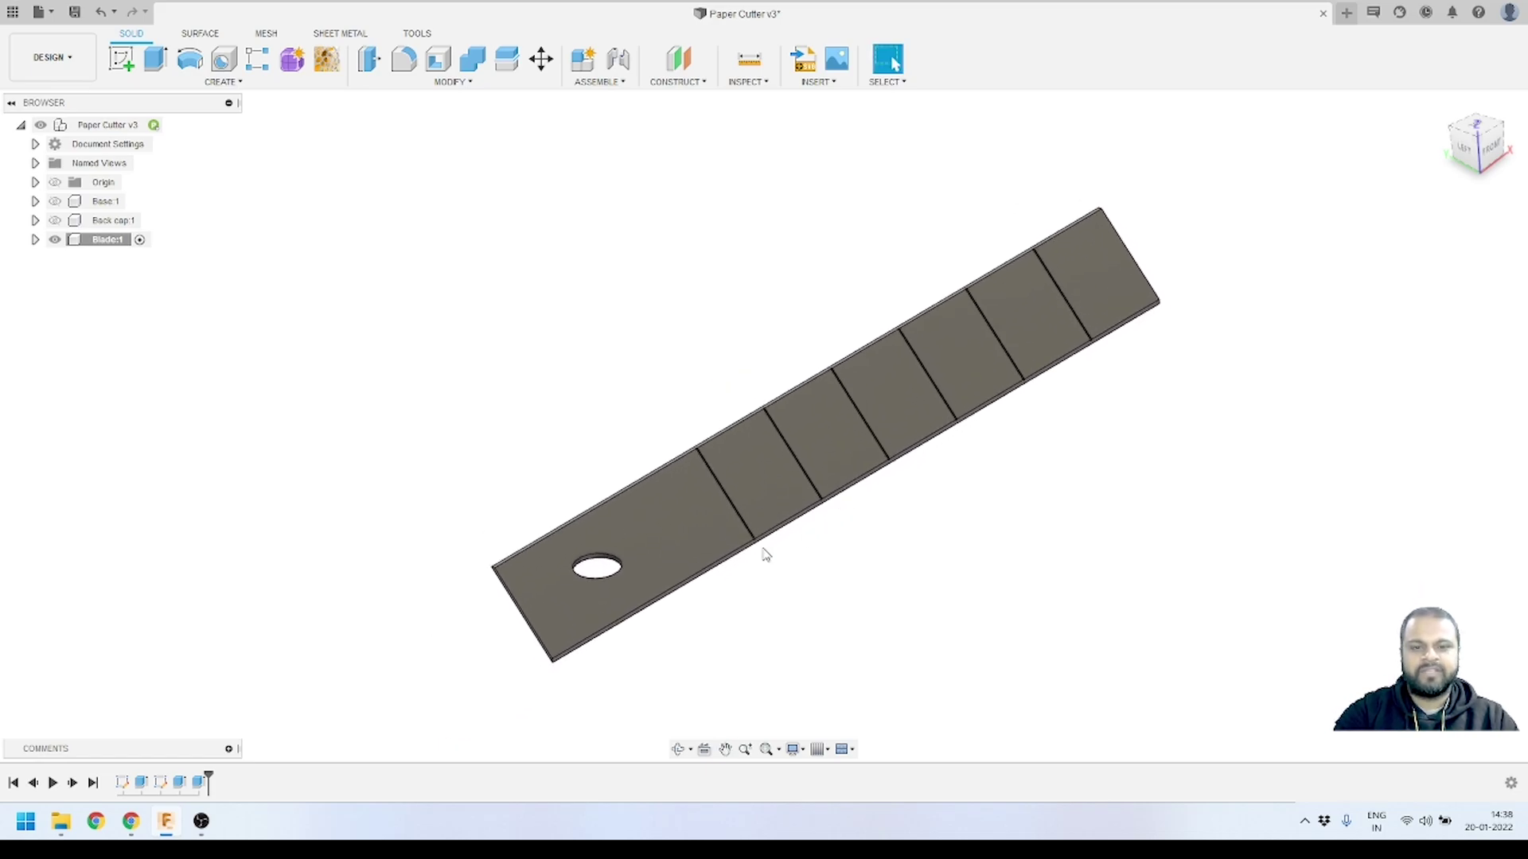
{"action": "mouse_move", "coordinate": [766, 555]}
{"action": "middle_mouse_down", "text": "shift"}
{"action": "mouse_move", "coordinate": [733, 494]}
{"action": "mouse_move", "coordinate": [754, 538]}
{"action": "middle_mouse_up", "text": "shift"}
{"action": "scroll", "coordinate": [980, 430], "scroll_direction": "up", "scroll_amount": 2}
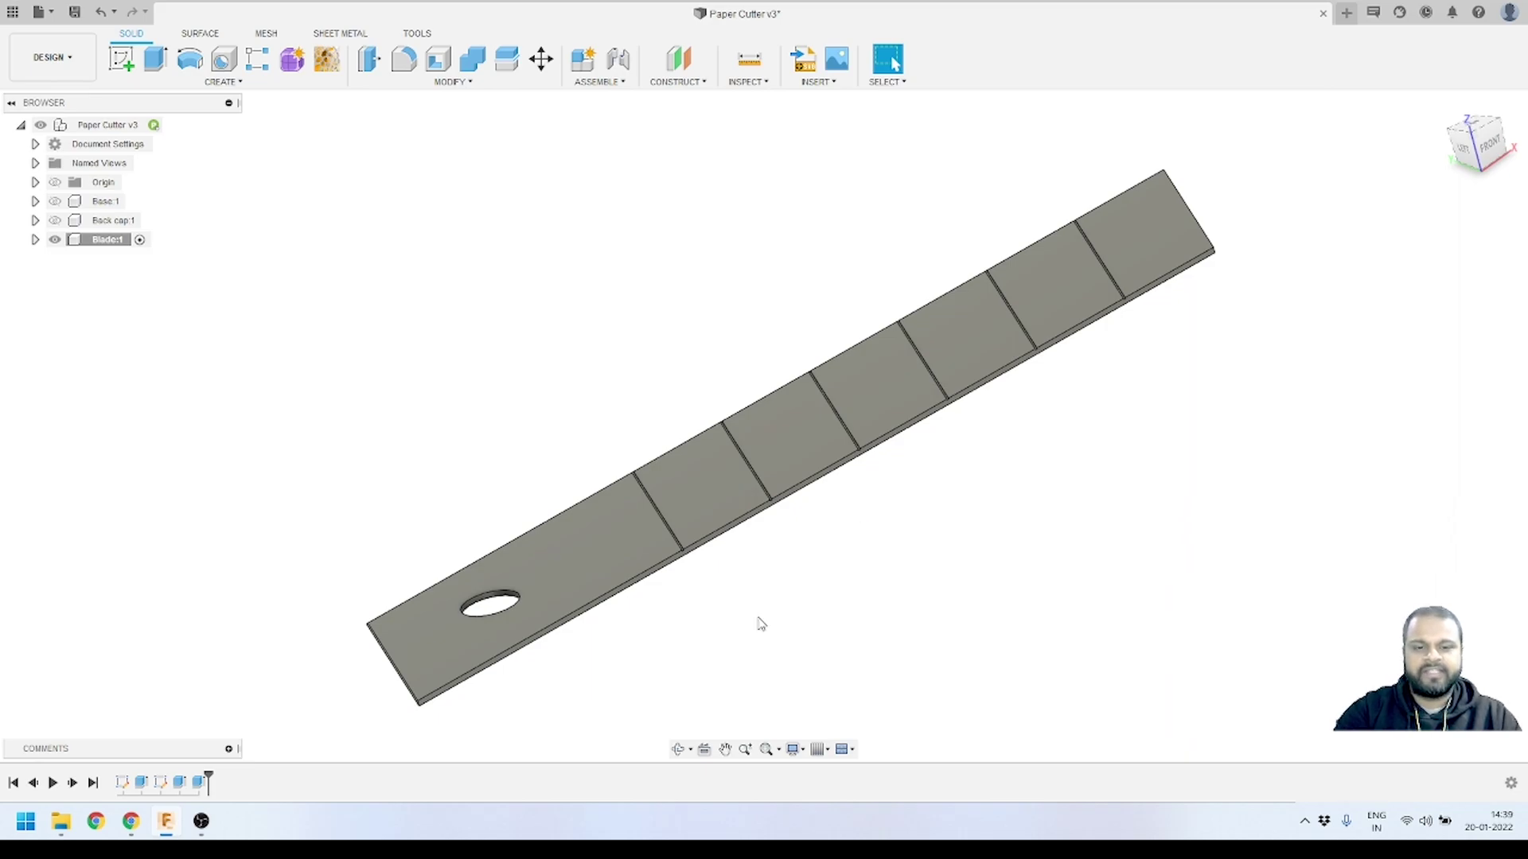
{"action": "left_click", "coordinate": [680, 748]}
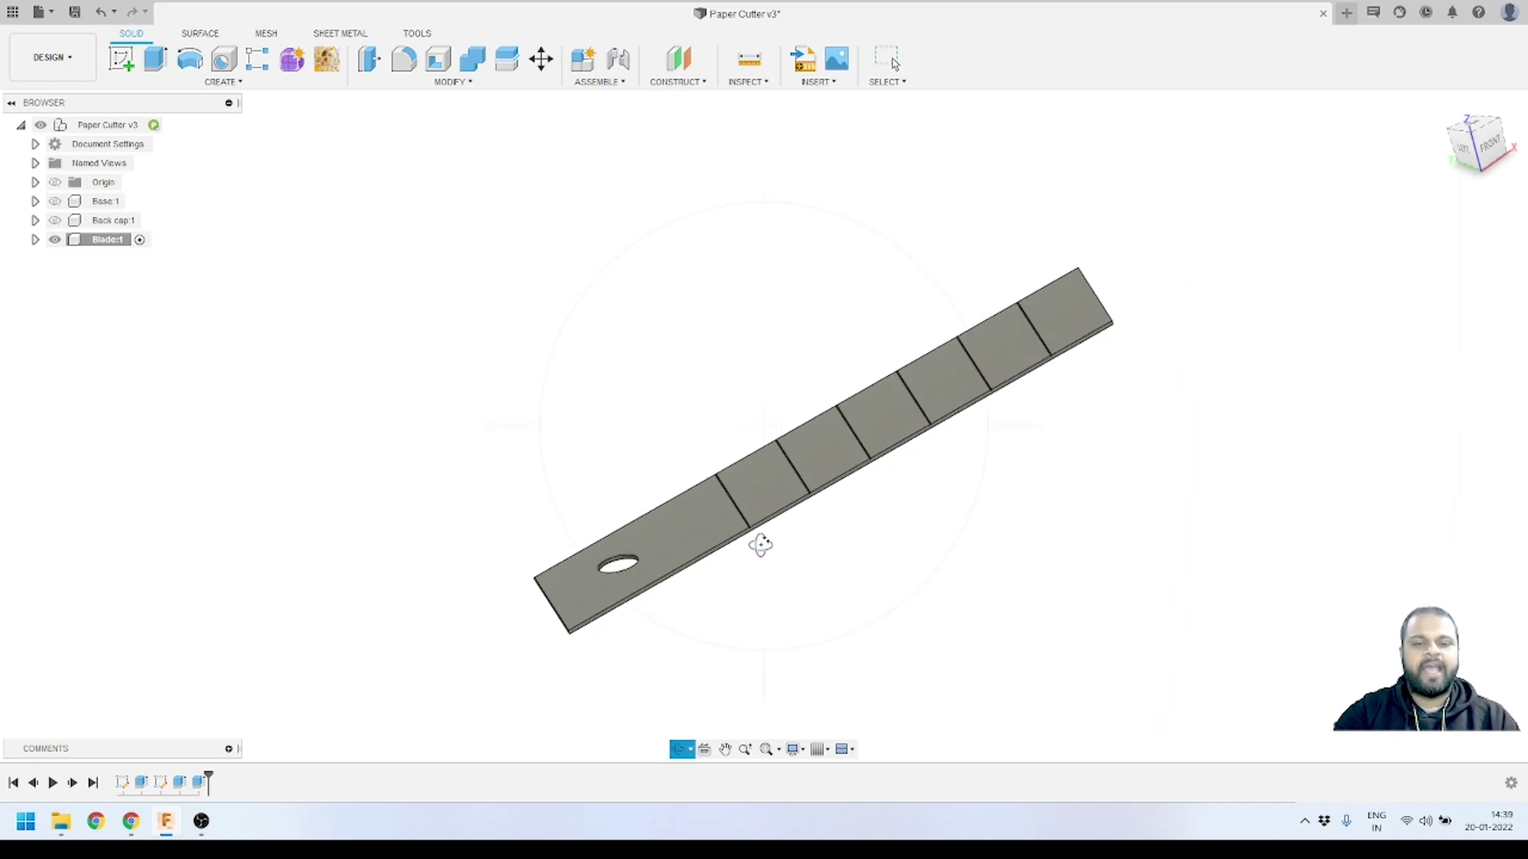
{"action": "left_click_drag", "start_coordinate": [761, 545], "coordinate": [772, 521]}
- Show Base:1 again, orbit to see the blade inside the cutter, and select Blade:1
{"action": "left_click", "coordinate": [887, 58]}
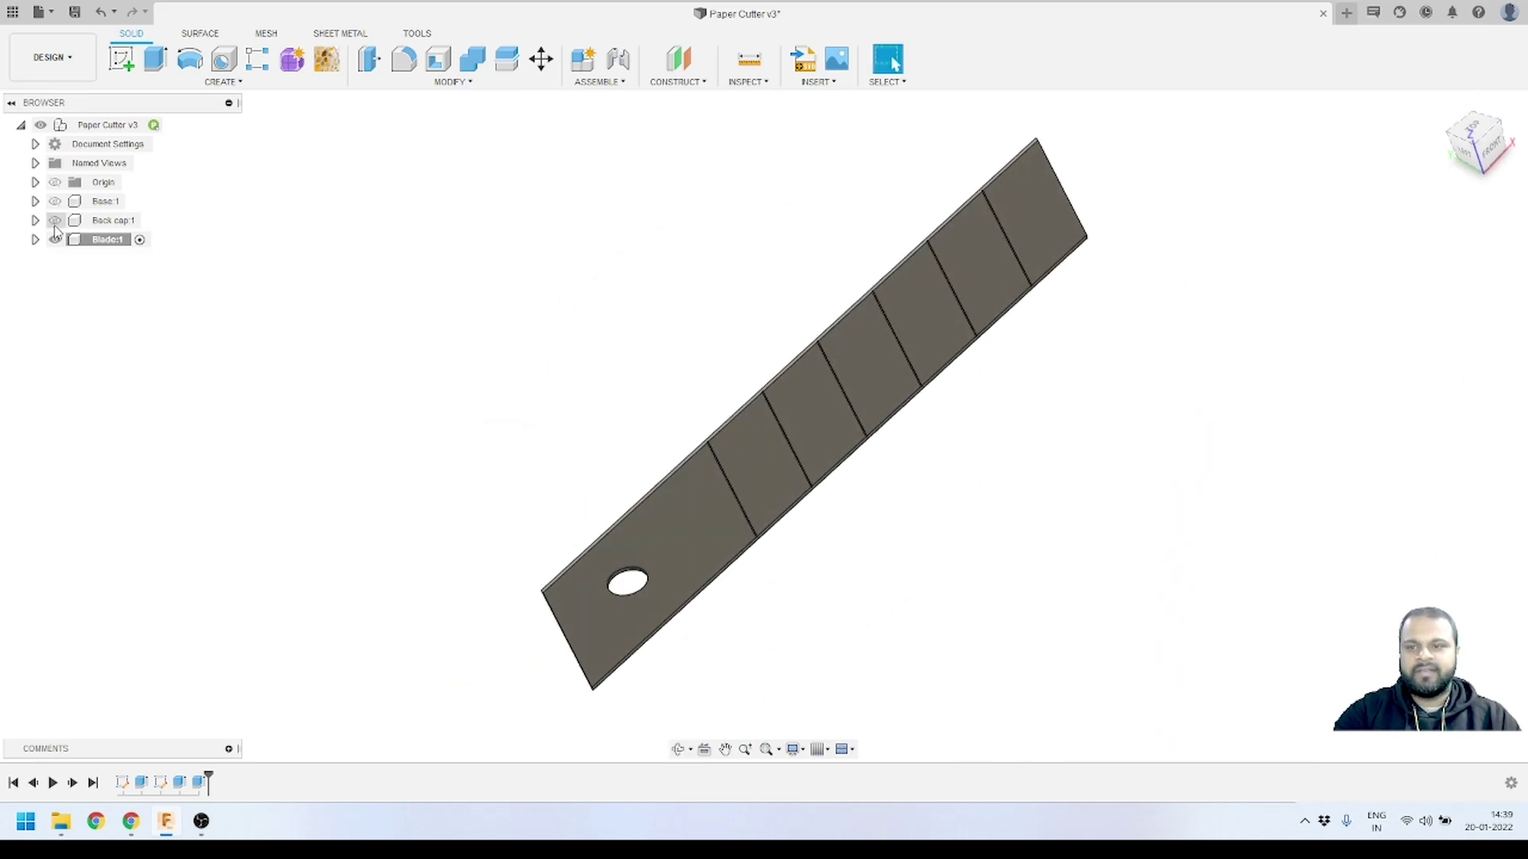
{"action": "left_click", "coordinate": [56, 205]}
{"action": "scroll", "coordinate": [830, 546], "scroll_direction": "down", "scroll_amount": 4}
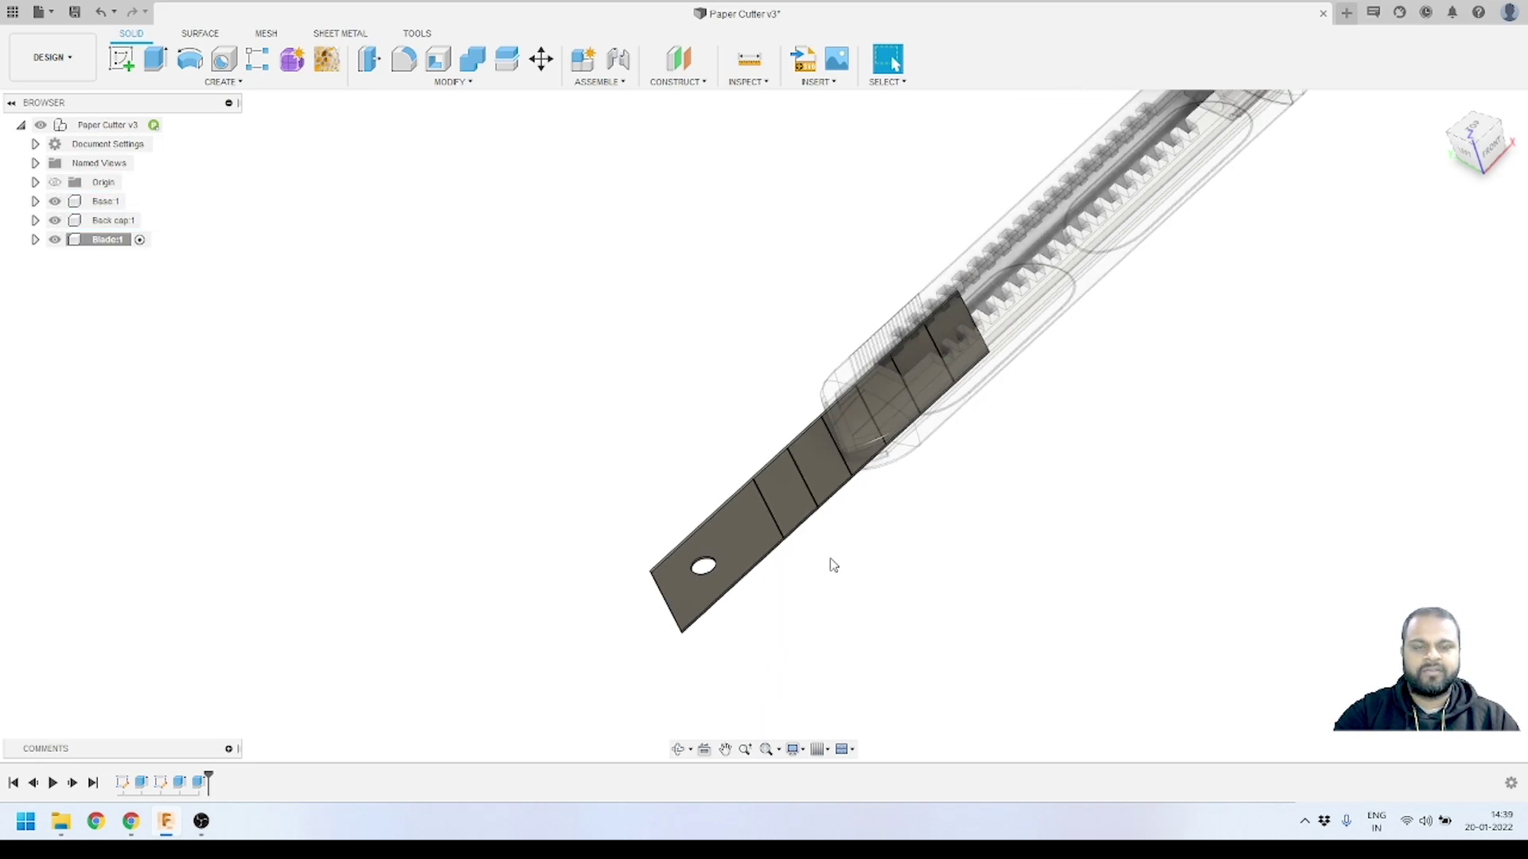
{"action": "middle_click_drag", "start_coordinate": [831, 566], "coordinate": [667, 484], "text": "shift"}
{"action": "scroll", "coordinate": [667, 484], "scroll_direction": "down", "scroll_amount": 2}
{"action": "scroll", "coordinate": [579, 518], "scroll_direction": "up", "scroll_amount": 5}
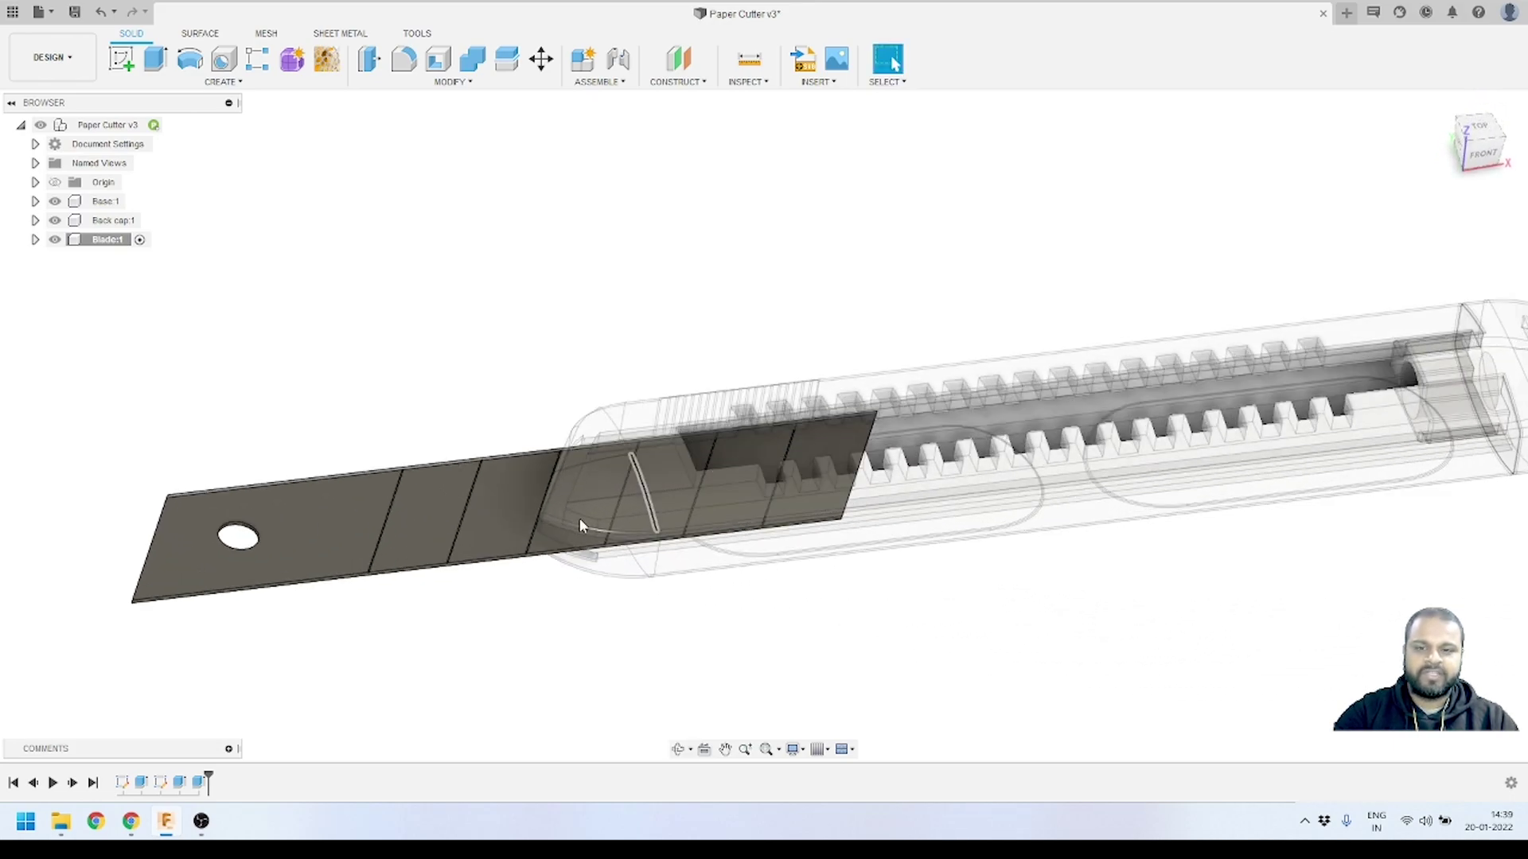
{"action": "scroll", "coordinate": [549, 566], "scroll_direction": "down", "scroll_amount": 3}
{"action": "mouse_move", "coordinate": [751, 549]}
{"action": "middle_mouse_down", "text": "shift"}
{"action": "mouse_move", "coordinate": [726, 501]}
{"action": "mouse_move", "coordinate": [753, 526]}
{"action": "middle_mouse_up", "text": "shift"}
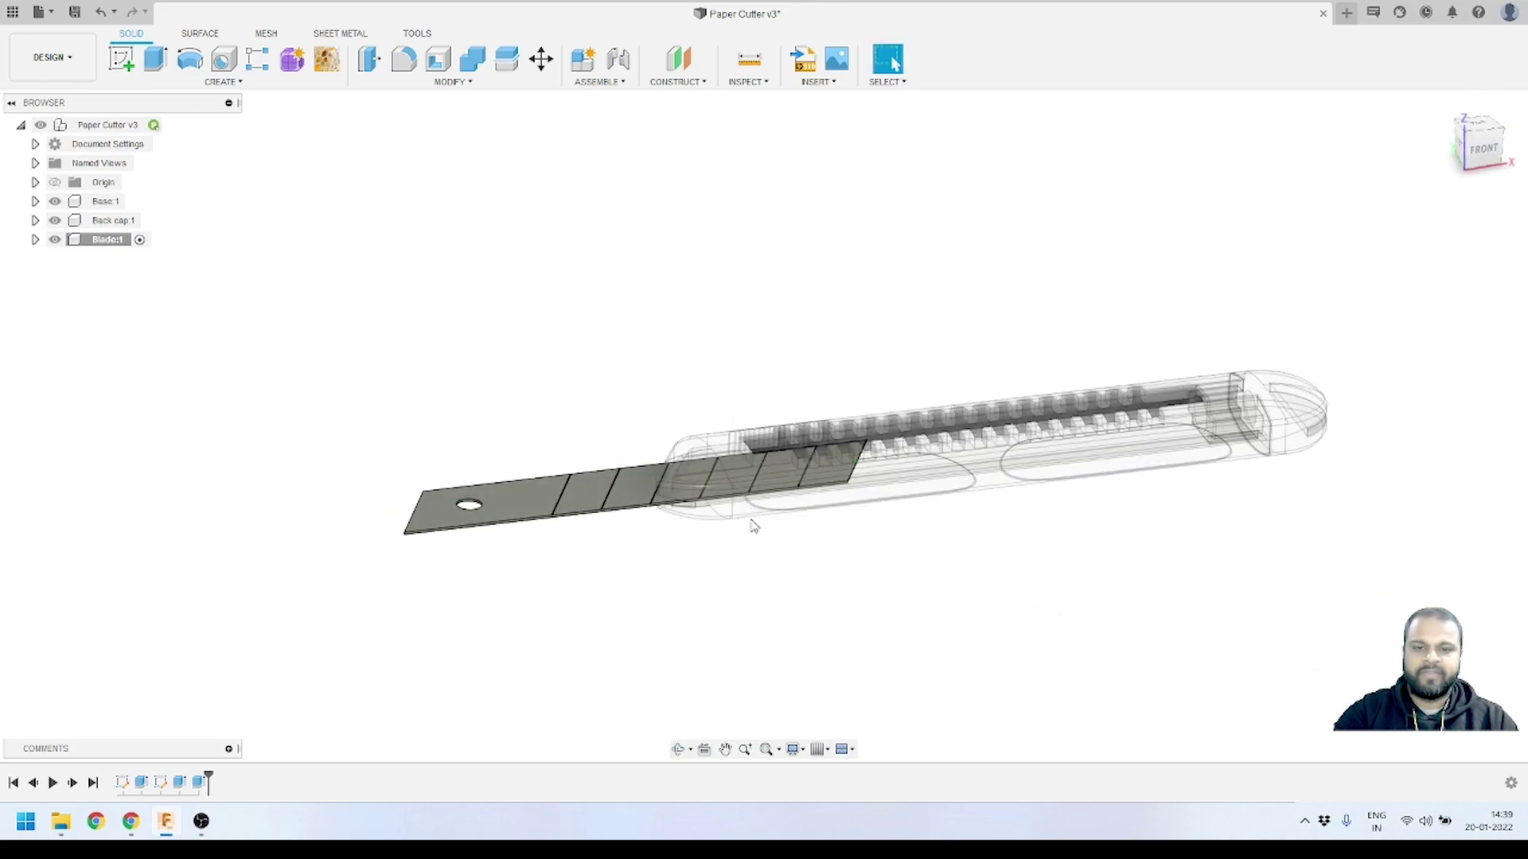
{"action": "left_click", "coordinate": [130, 243]}
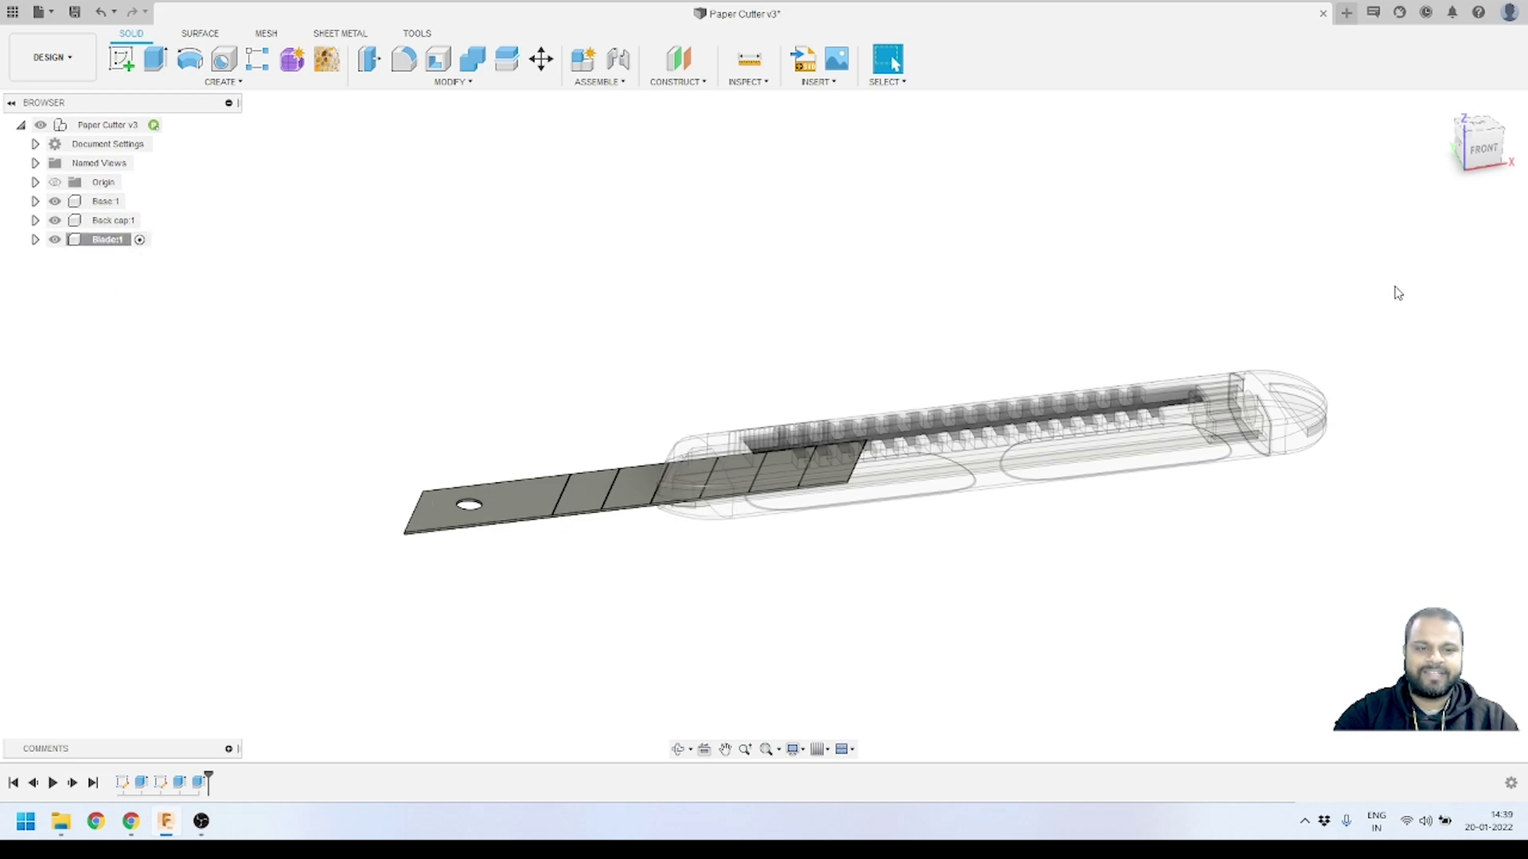